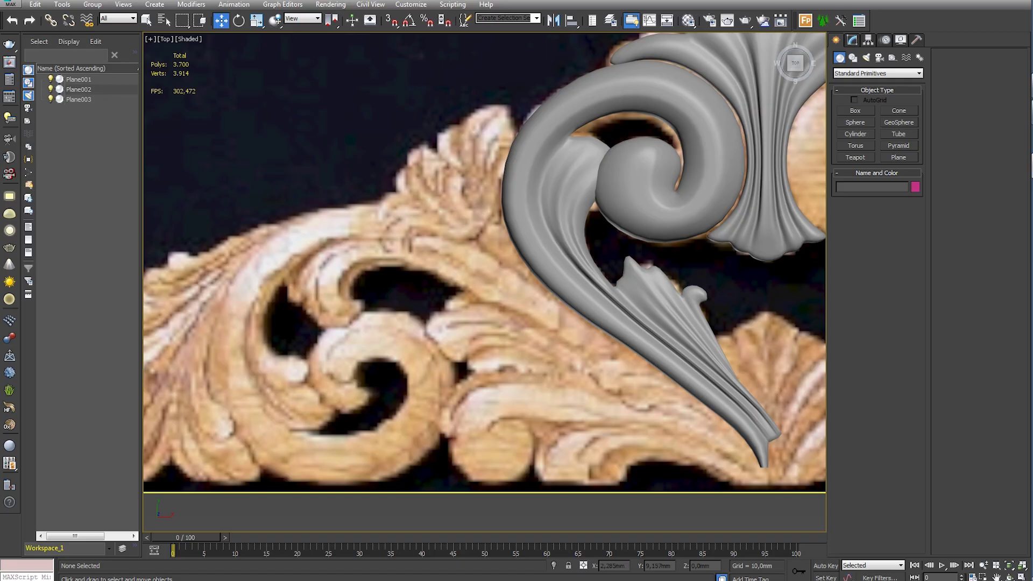
Draw Plane004 over the carving reference, convert it to Editable Poly, and view in wireframe
click(899, 157)
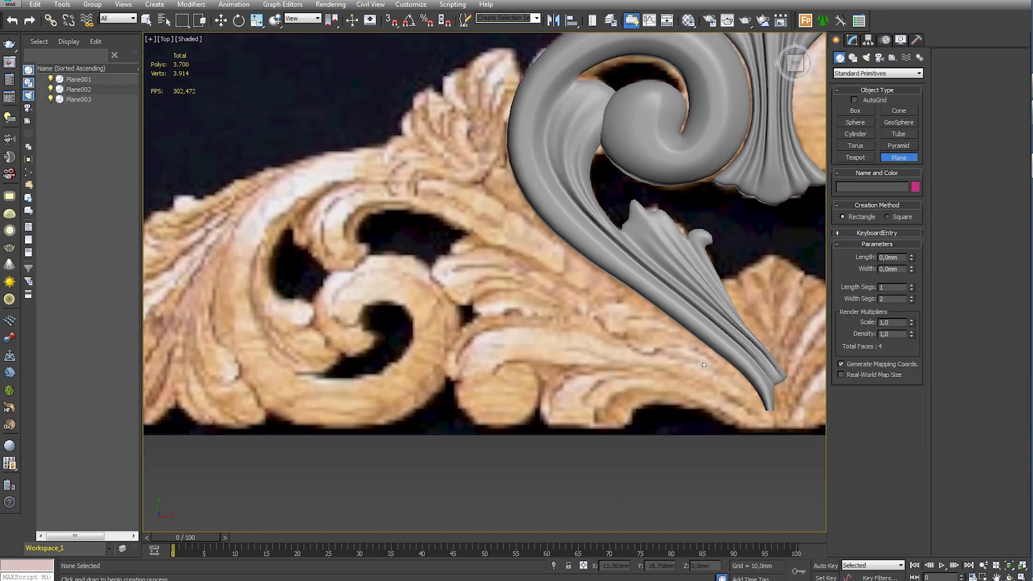
right_click(760, 412)
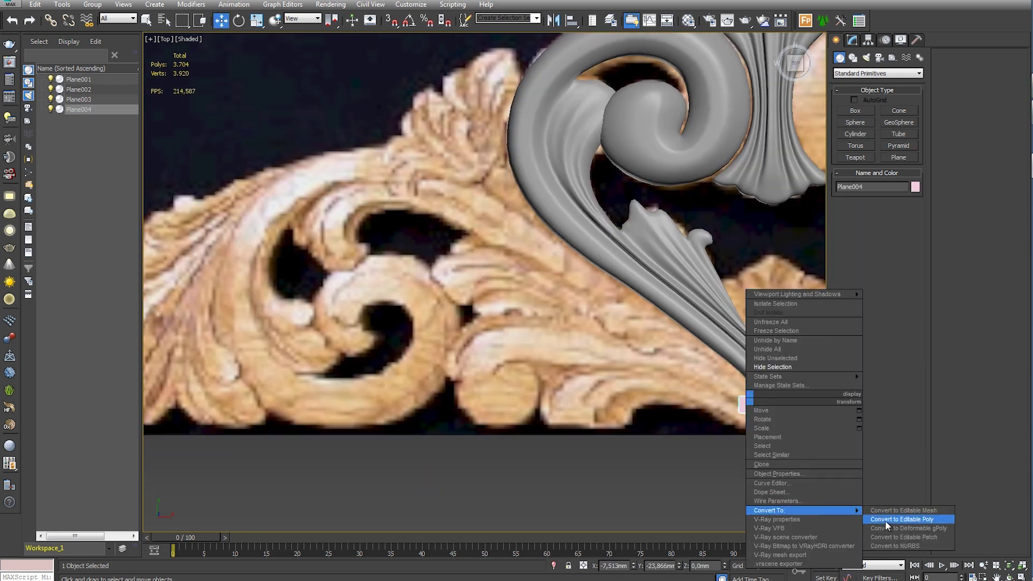
click(912, 522)
middle_drag(752, 438, 651, 390)
key(F3)
scroll(651, 389, up, 10)
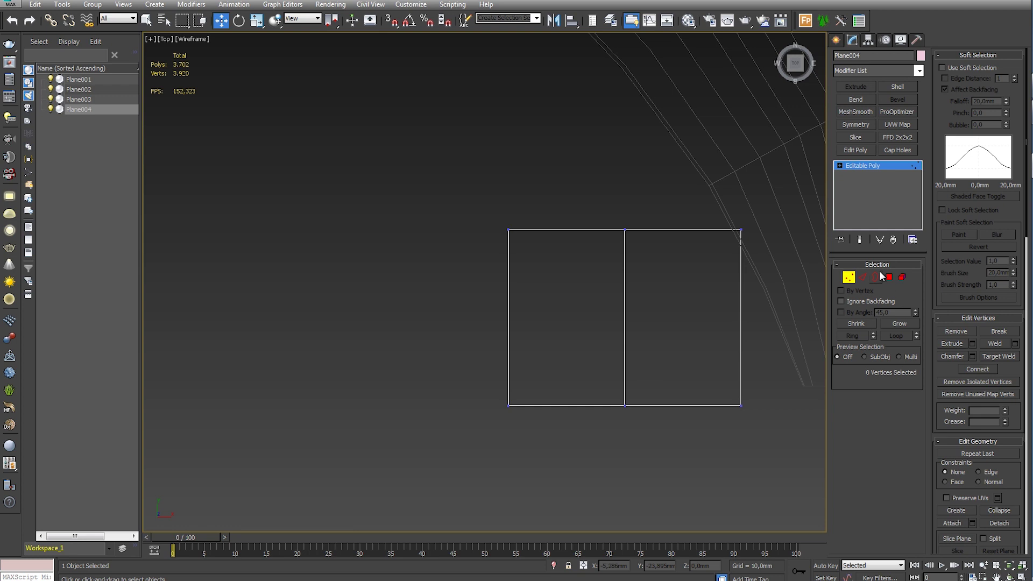
Remove Plane004's middle edge and move a corner vertex right to form a trapezoid
key(2)
click(625, 317)
key(ctrl+BackSpace)
click(848, 276)
scroll(609, 338, down, 5)
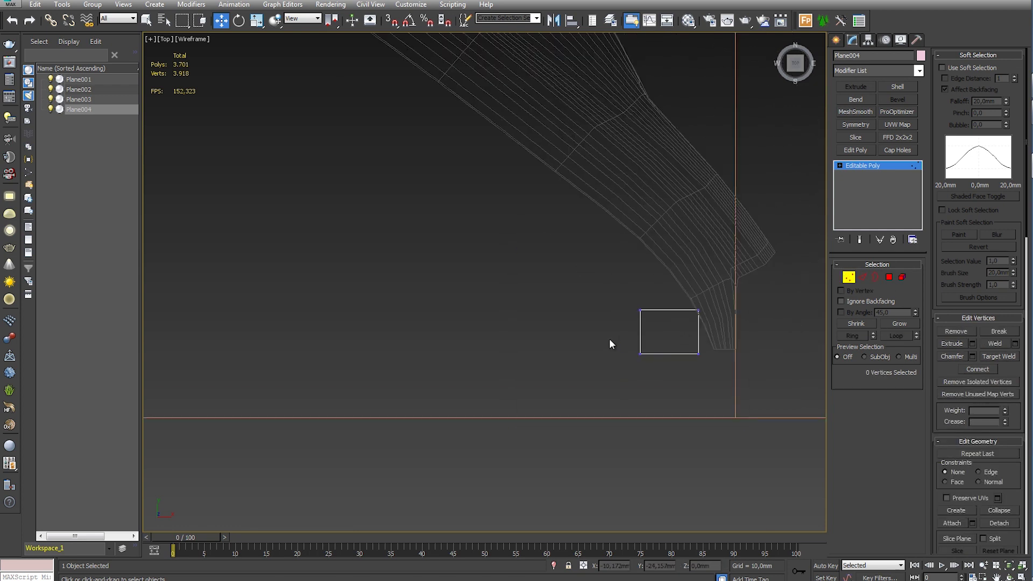
key(F3)
scroll(610, 343, up, 5)
click(694, 376)
drag(694, 377, 732, 377)
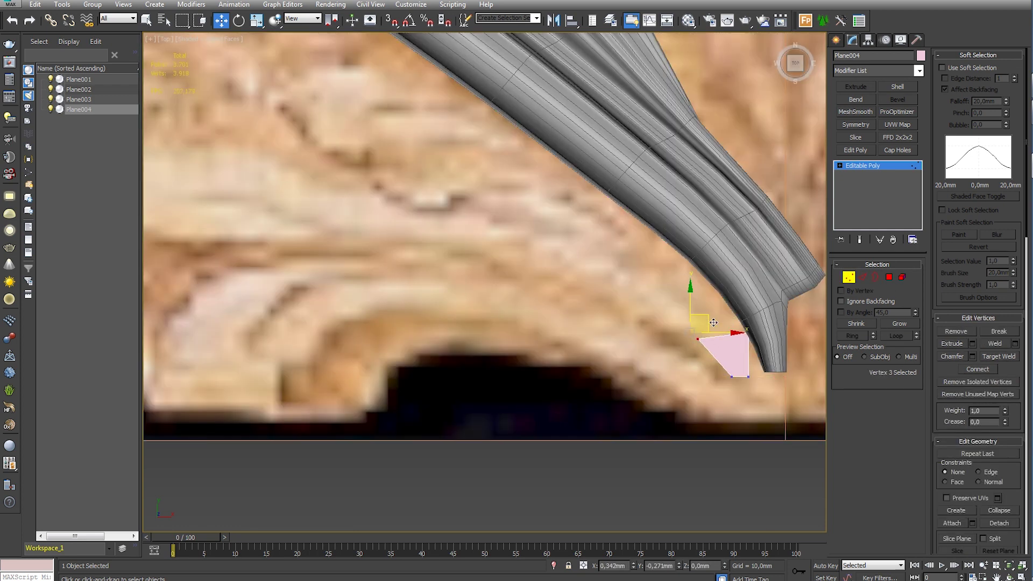
scroll(713, 322, down, 4)
Extrude the end edge up-left along the stem and align the strip's vertices with its outline
key(2)
click(760, 377)
mouse_move(760, 376)
shift+mouse_down()
mouse_move(629, 262)
mouse_move(453, 171)
mouse_move(352, 139)
shift+mouse_up()
key(1)
mouse_move(462, 170)
mouse_down()
mouse_move(455, 152)
mouse_move(457, 183)
mouse_up()
mouse_move(361, 137)
mouse_down()
mouse_move(363, 162)
mouse_move(360, 133)
mouse_up()
click(602, 272)
drag(455, 183, 448, 183)
Connect the strip's two long edges to add cross edges along it
middle_drag(757, 379, 696, 342)
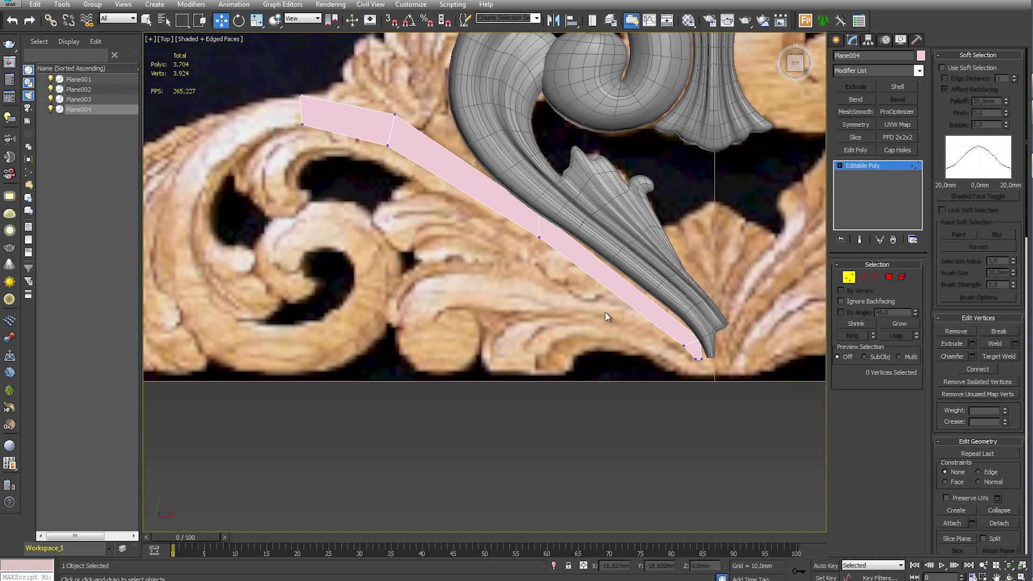
key(2)
click(592, 252)
ctrl+click(575, 245)
click(994, 382)
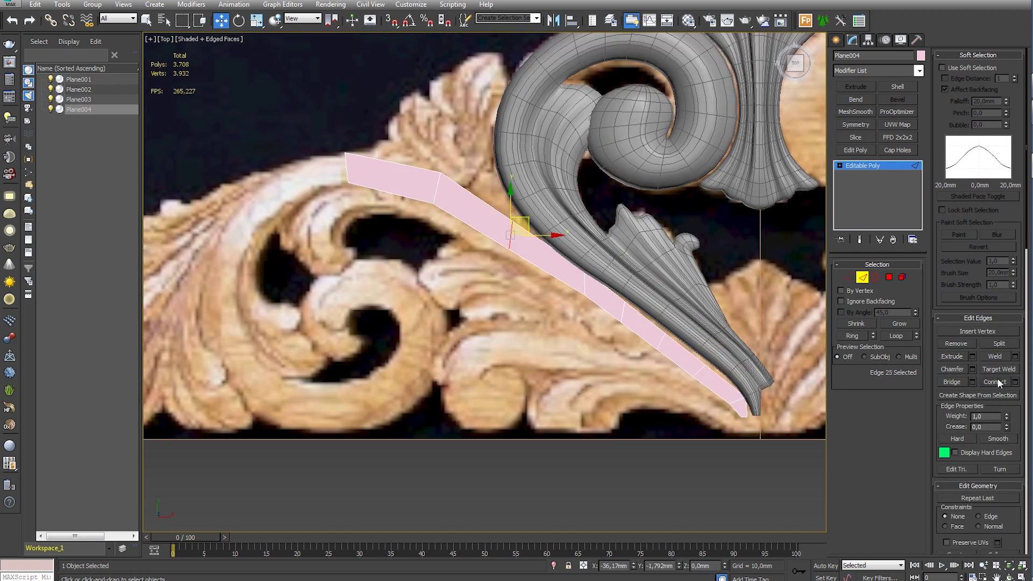
click(995, 381)
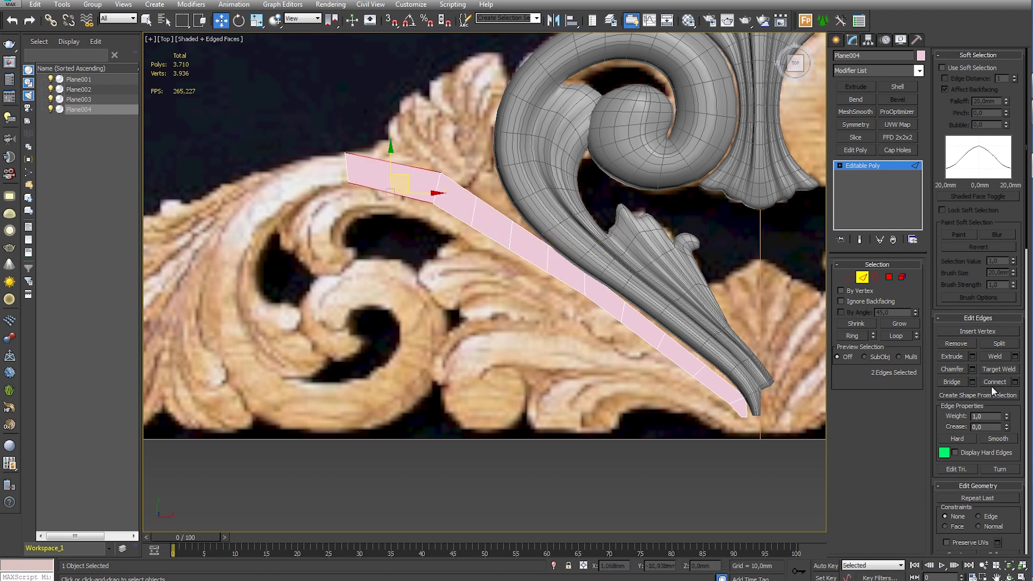
Pull the strip's upper vertices up onto the stem outline
key(1)
scroll(533, 235, up, 2)
scroll(532, 235, up, 2)
alt+click(532, 235)
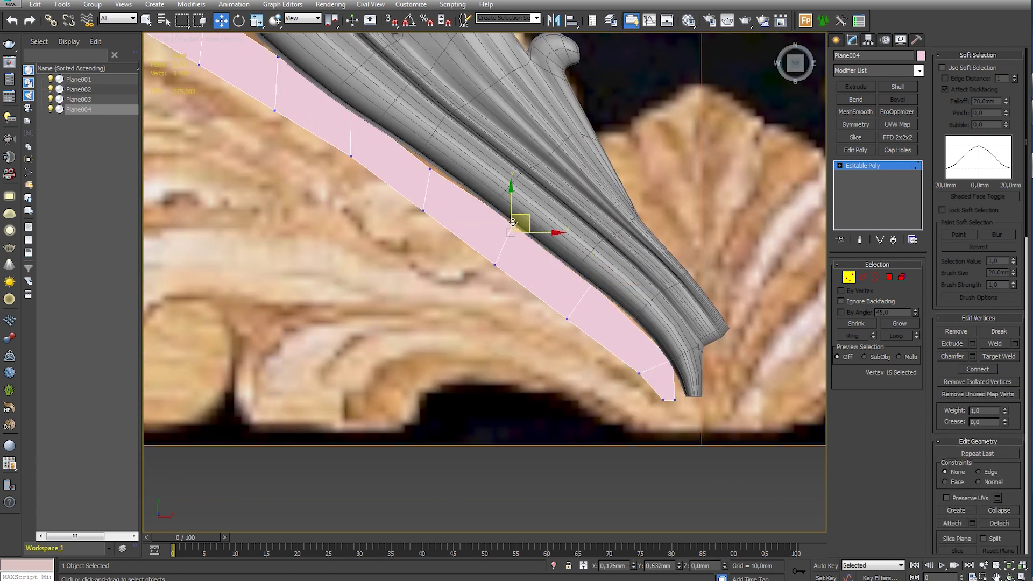
scroll(532, 237, up, 2)
scroll(584, 304, up, 2)
alt+drag(478, 217, 334, 123)
scroll(498, 195, down, 2)
scroll(498, 195, up, 2)
drag(472, 164, 470, 158)
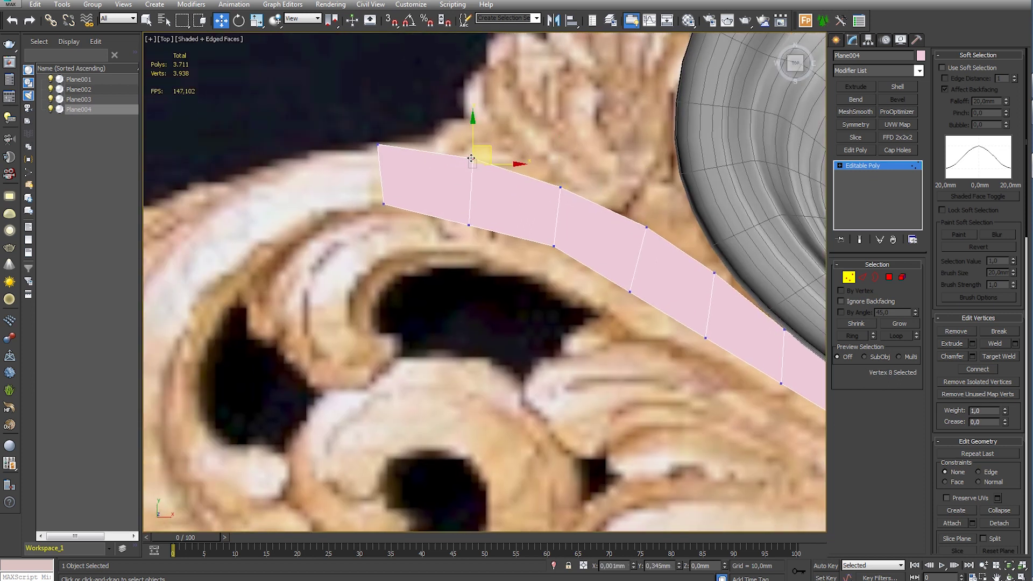
drag(465, 222, 468, 213)
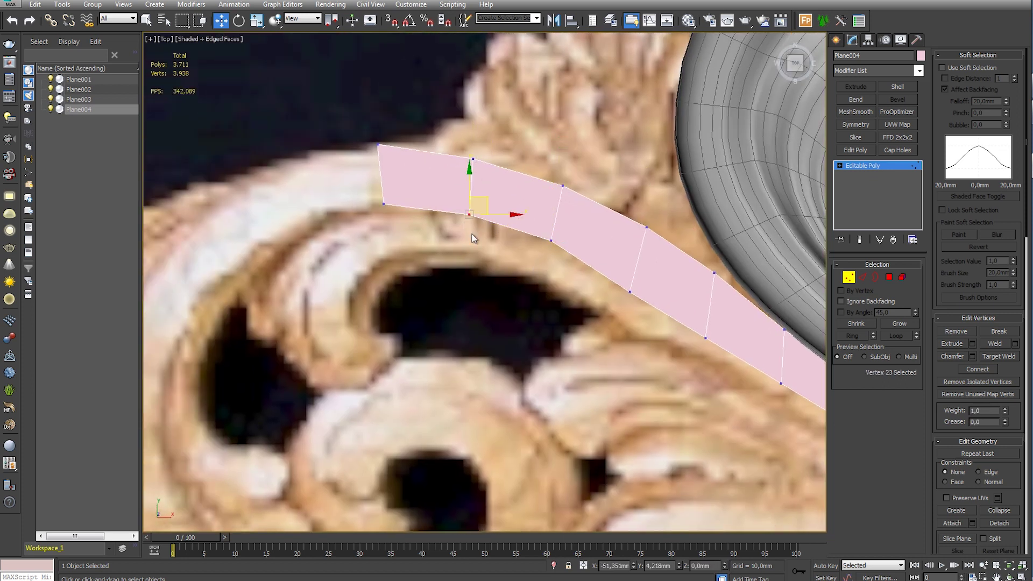
Lift the remaining strip vertices to follow the stem's curve, checking along its length
middle_drag(468, 213, 345, 136)
drag(506, 214, 512, 204)
drag(582, 260, 576, 245)
mouse_move(576, 245)
middle_down()
mouse_move(584, 277)
mouse_move(523, 217)
middle_up()
middle_drag(592, 268, 647, 334)
click(727, 369)
scroll(726, 425, down, 5)
scroll(554, 263, up, 8)
Extrude a new face from the strip's end edge and snap its corners to the carving outline
key(2)
scroll(554, 263, down, 2)
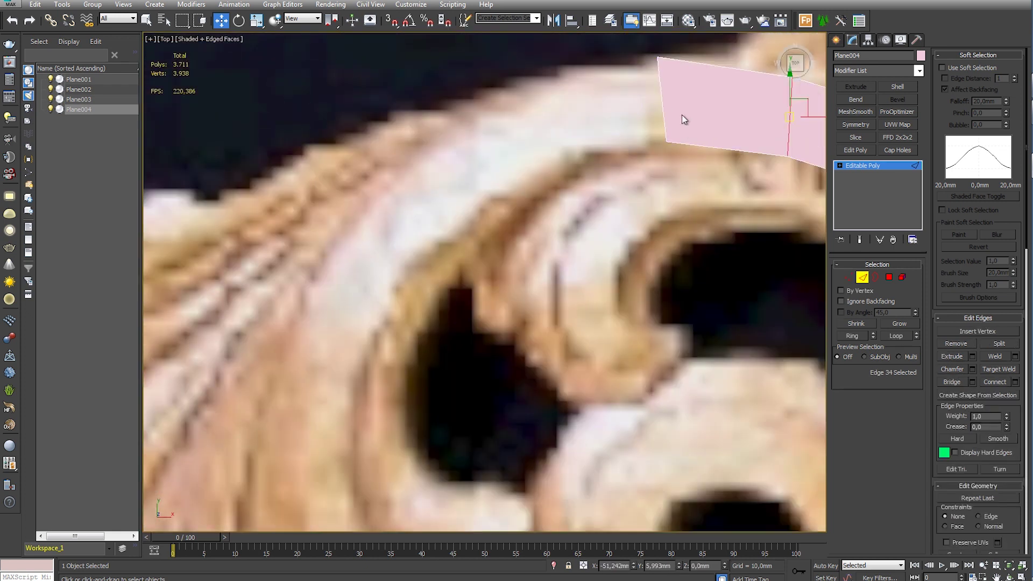
shift+drag(680, 82, 592, 97)
key(1)
drag(566, 65, 563, 72)
click(588, 160)
drag(588, 160, 599, 153)
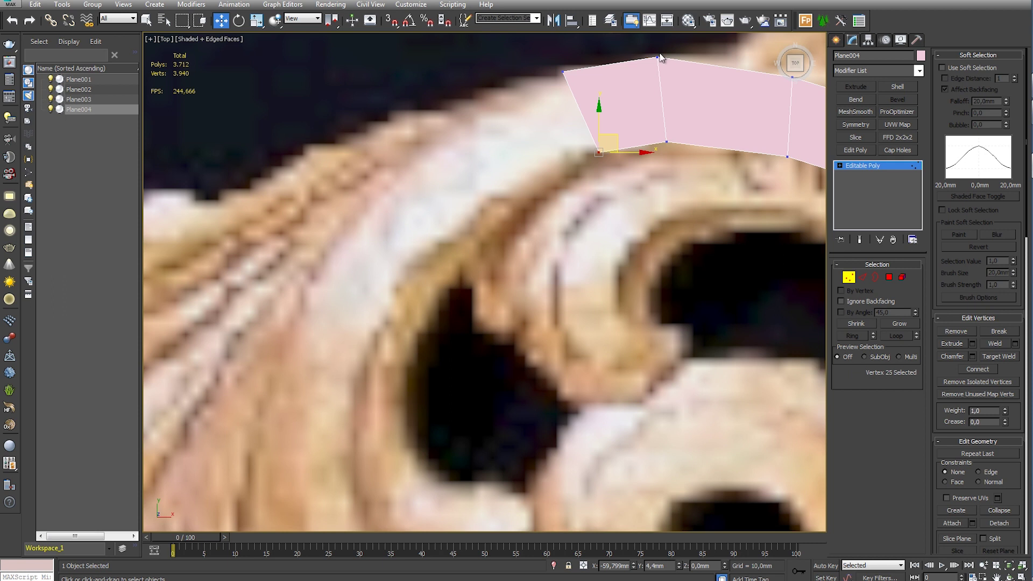
click(613, 125)
Reshape the new face by moving its top and lower vertices right onto the outline
middle_drag(614, 124, 371, 179)
click(404, 119)
drag(403, 119, 435, 121)
drag(408, 200, 453, 195)
drag(527, 220, 527, 218)
drag(643, 251, 637, 244)
middle_drag(634, 273, 882, 242)
Add several more faces at the strip's left end, following the scroll loop
shift+drag(588, 115, 489, 130)
drag(595, 185, 615, 183)
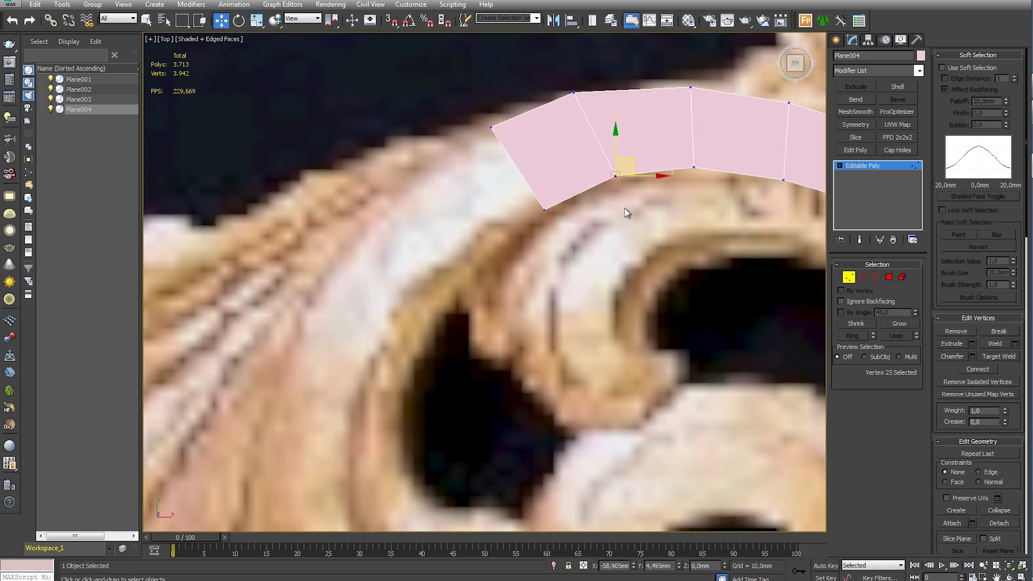
middle_drag(574, 161, 671, 140)
shift+drag(640, 120, 625, 218)
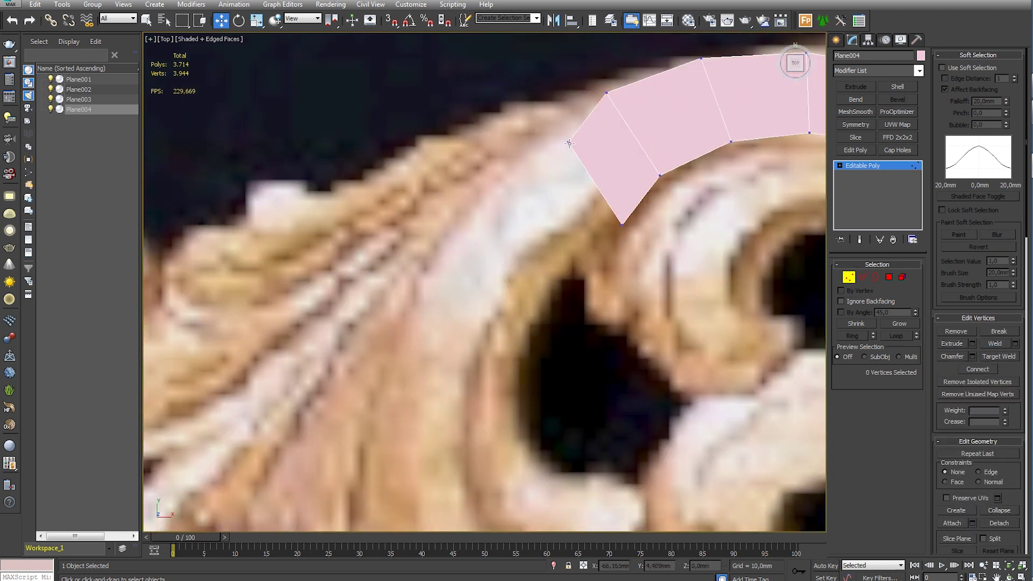
middle_drag(625, 218, 609, 93)
shift+drag(607, 96, 531, 118)
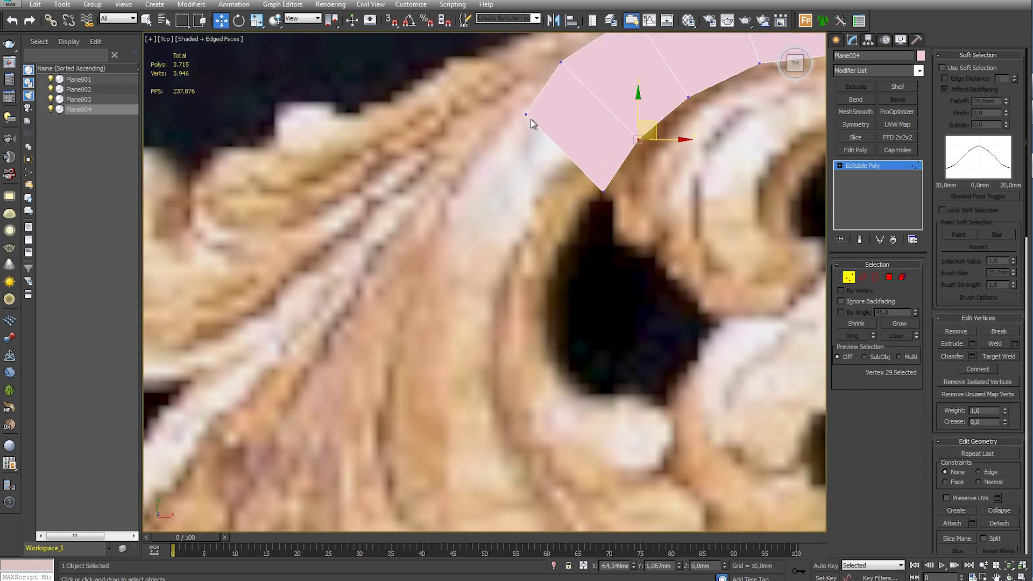
mouse_move(604, 191)
mouse_down()
mouse_move(592, 186)
mouse_move(542, 235)
mouse_up()
Move the end vertices down into place and extrude another face from the end edge
scroll(580, 242, down, 3)
scroll(573, 254, up, 3)
drag(485, 199, 486, 211)
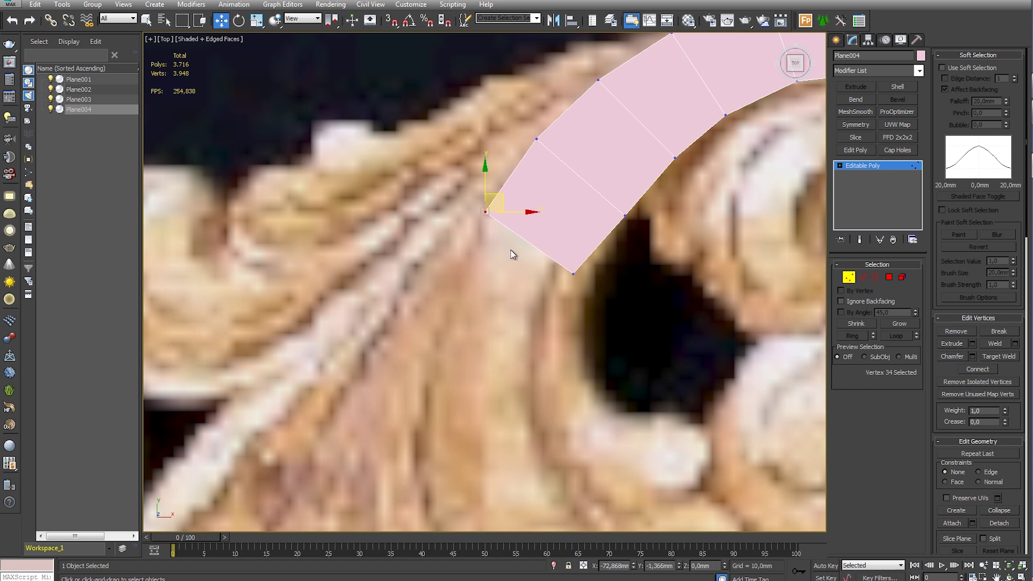
drag(572, 273, 585, 287)
key(2)
shift+drag(535, 249, 519, 301)
key(1)
drag(564, 328, 580, 341)
middle_drag(556, 334, 542, 261)
Reposition the strip's two end vertices along the scroll's curve
click(572, 215)
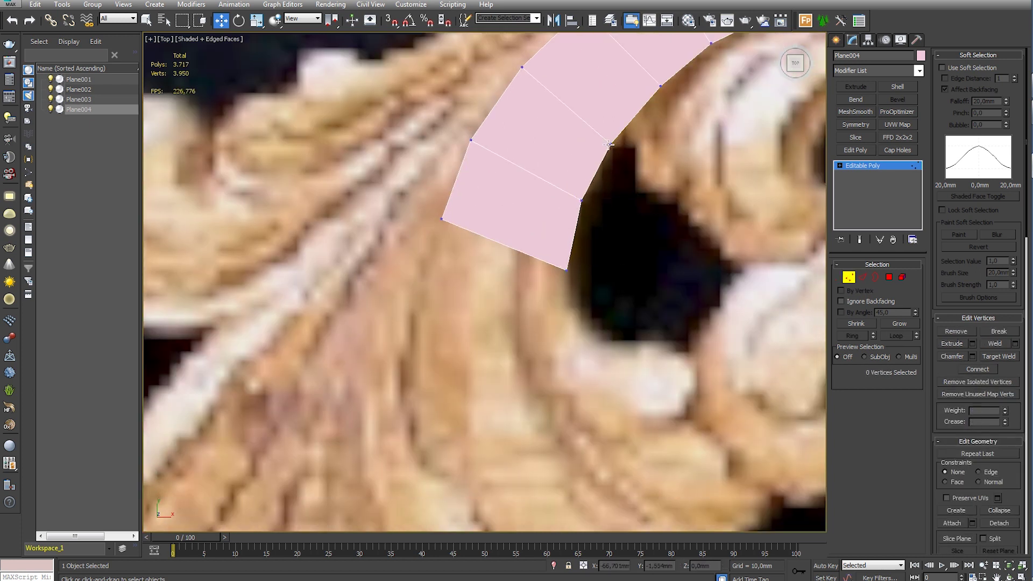
middle_drag(663, 80, 597, 227)
click(596, 227)
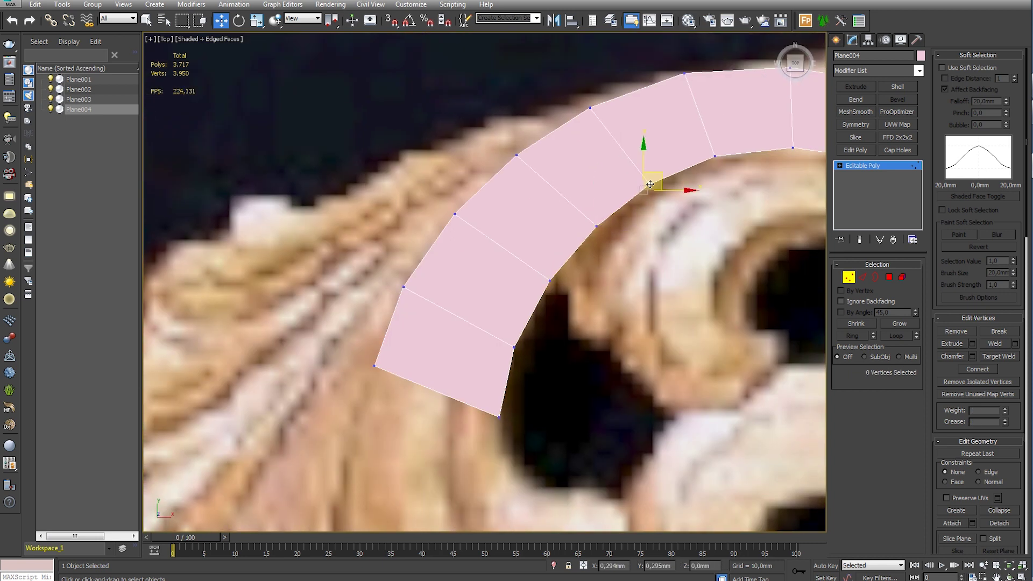
middle_drag(539, 348, 579, 144)
click(538, 211)
click(429, 180)
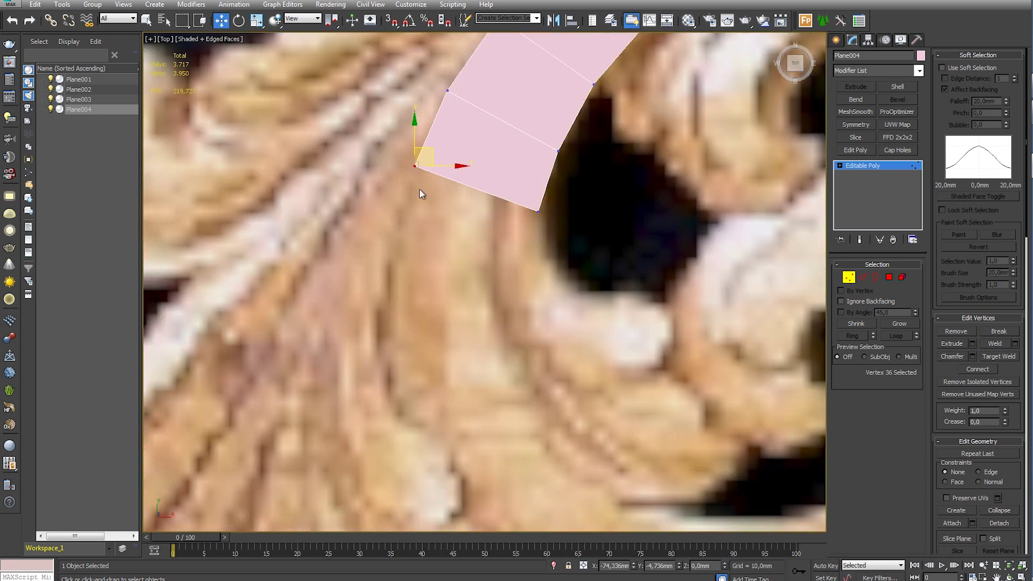
middle_drag(420, 193, 430, 140)
drag(489, 134, 411, 200)
click(540, 221)
click(550, 162)
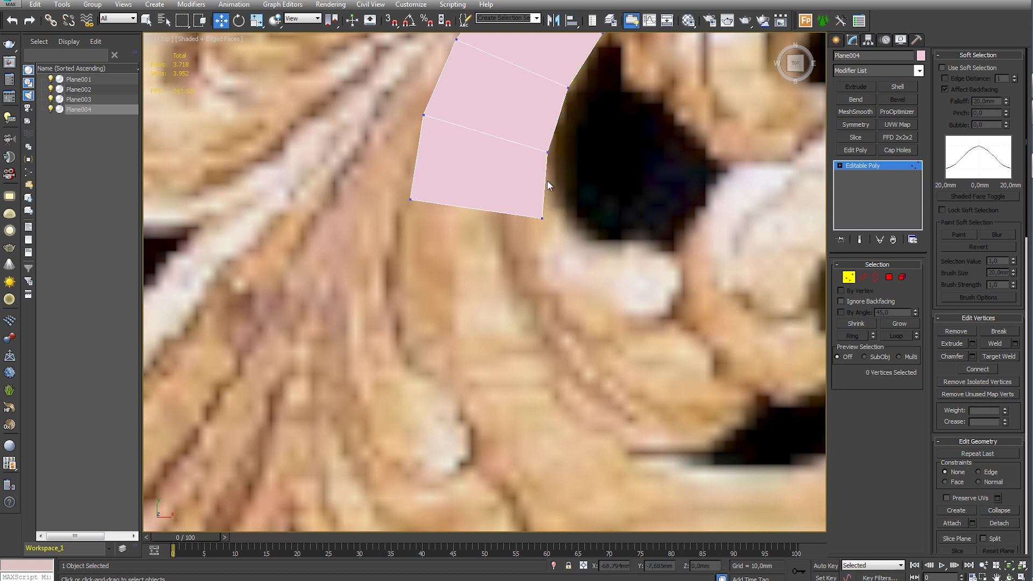
Extend the strip's end downward with three more faces around the curl
shift+drag(477, 210, 503, 339)
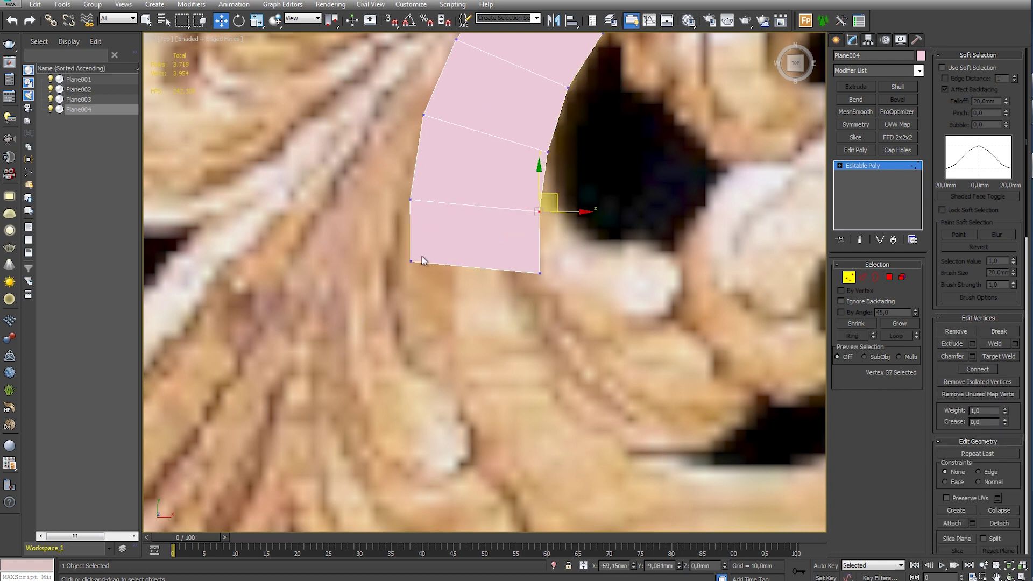
scroll(542, 256, down, 5)
scroll(489, 260, up, 1)
shift+drag(491, 231, 503, 277)
click(441, 319)
mouse_move(512, 324)
shift+mouse_down()
mouse_move(514, 300)
mouse_move(575, 353)
mouse_move(584, 334)
shift+mouse_up()
click(486, 369)
Spread the end vertices outward and extrude a final face into the inner spiral
key(2)
click(499, 334)
key(1)
drag(542, 394, 592, 401)
click(547, 330)
click(536, 396)
middle_drag(566, 377, 484, 363)
mouse_move(501, 328)
shift+mouse_down()
mouse_move(635, 312)
mouse_move(599, 286)
mouse_move(659, 314)
shift+mouse_up()
Move the strip's end vertex down and slightly right onto the scroll outline
key(2)
key(1)
key(2)
key(1)
key(2)
key(1)
click(656, 333)
drag(620, 243, 615, 269)
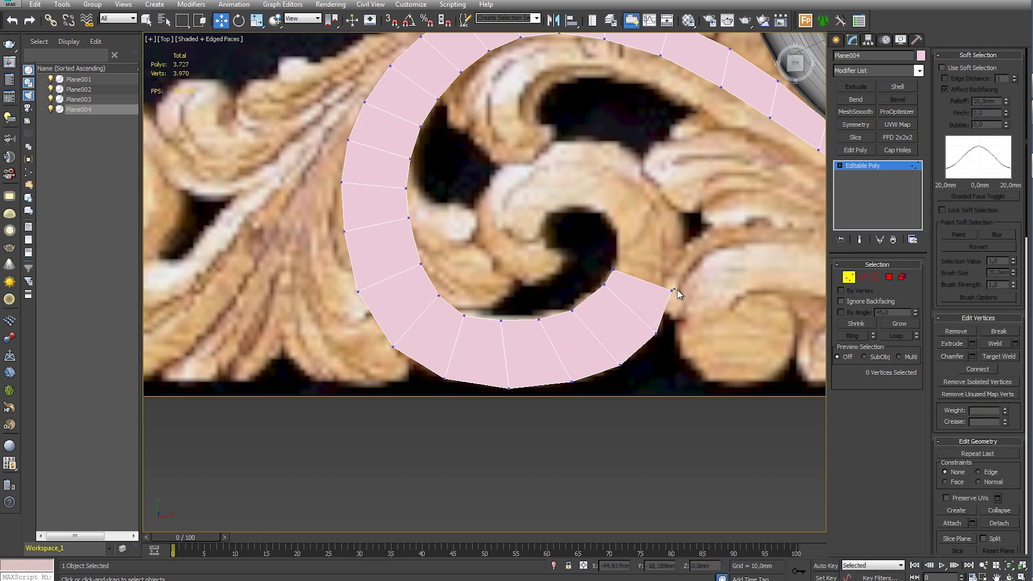
drag(673, 291, 677, 291)
Extrude a new face from the strip's inner end edge and pull it inward
scroll(667, 288, up, 1)
key(2)
click(553, 271)
mouse_move(565, 252)
shift+mouse_down()
mouse_move(593, 253)
mouse_move(594, 203)
shift+mouse_up()
key(1)
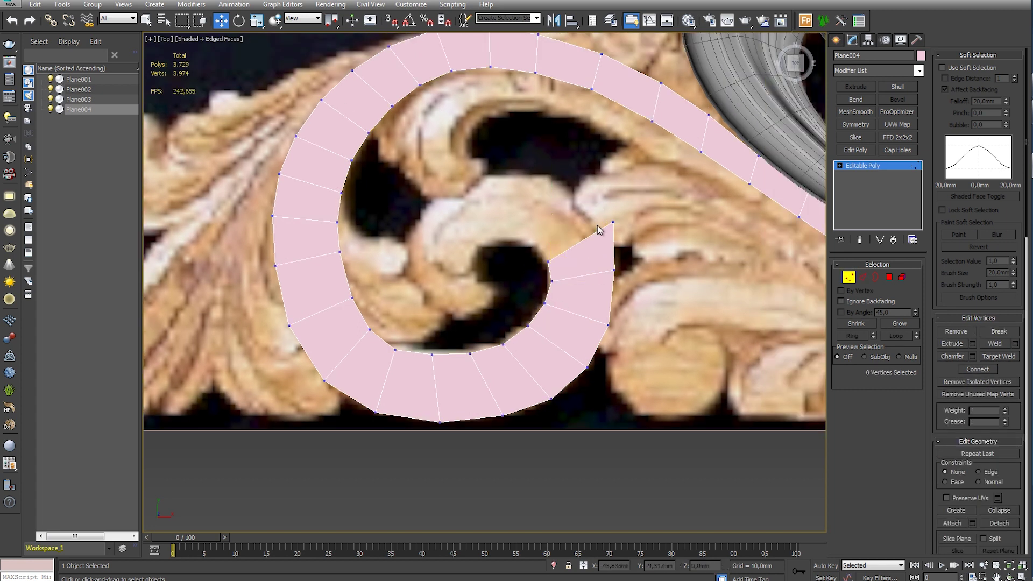
click(614, 222)
drag(653, 223, 528, 246)
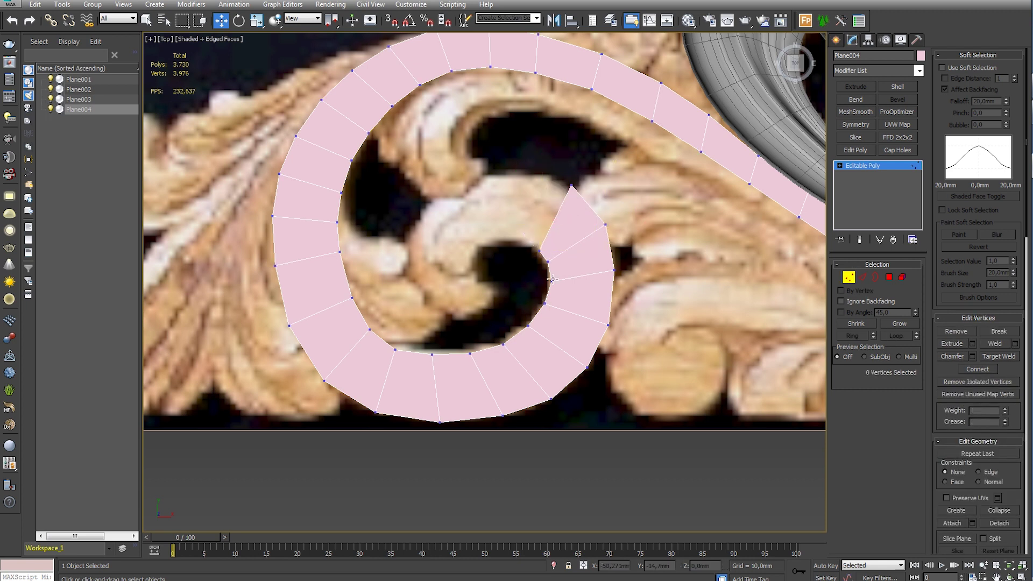
middle_drag(551, 278, 582, 292)
Add faces at the inner end, moving their vertices leftward along the curl
key(2)
click(586, 231)
key(1)
shift+drag(587, 231, 508, 224)
key(2)
click(566, 226)
key(1)
middle_drag(495, 268, 526, 258)
Extrude more end faces and shape them to follow the spiral curve
key(2)
click(533, 236)
shift+drag(533, 236, 538, 226)
key(1)
middle_drag(538, 231, 564, 235)
drag(577, 230, 538, 204)
key(2)
click(557, 245)
shift+drag(556, 244, 560, 221)
Push the strip further into the spiral and adjust its inner end vertices
key(1)
click(496, 237)
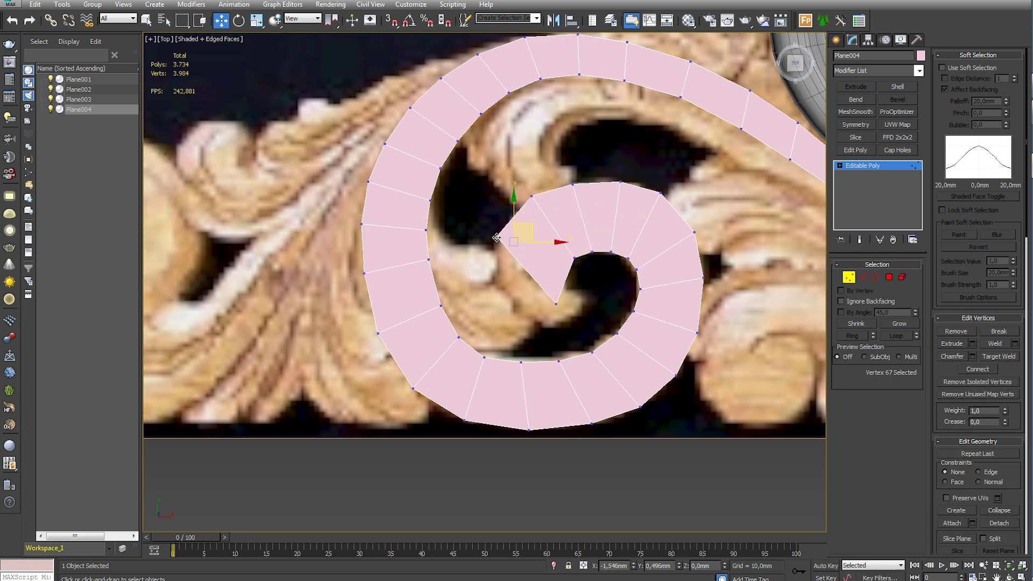
mouse_move(558, 304)
mouse_down()
mouse_move(564, 268)
mouse_move(532, 291)
mouse_move(572, 303)
mouse_move(564, 285)
mouse_move(556, 313)
mouse_move(565, 288)
mouse_move(533, 304)
mouse_move(569, 293)
mouse_move(593, 331)
mouse_move(588, 306)
mouse_up()
key(2)
click(531, 253)
key(1)
key(2)
click(529, 282)
key(1)
key(2)
click(554, 301)
key(1)
Extrude the final faces into the scroll's centre, ending in a narrow tip
key(2)
click(575, 302)
key(1)
key(2)
click(585, 318)
middle_drag(589, 305, 580, 312)
key(1)
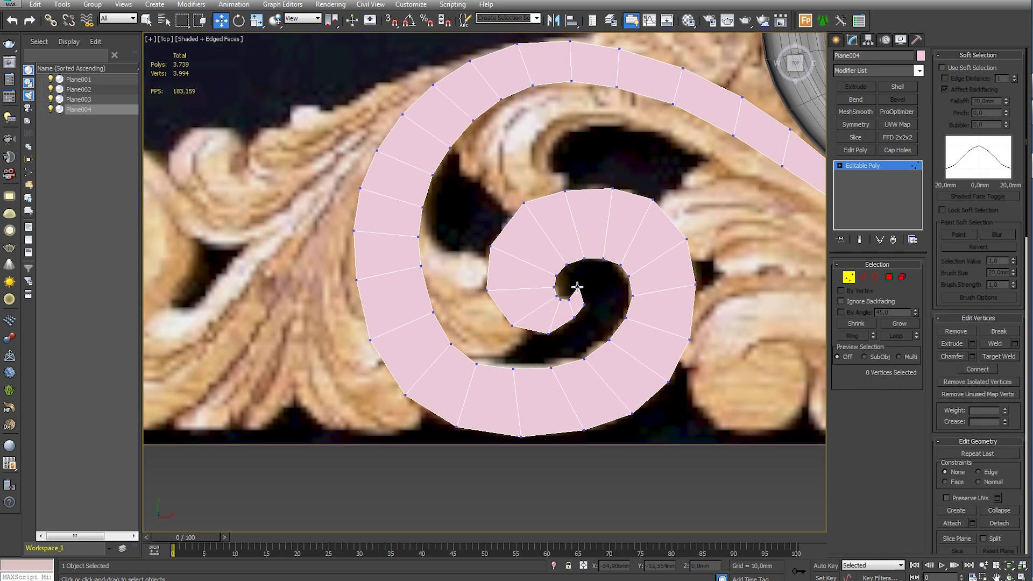
key(2)
click(572, 299)
shift+drag(571, 299, 581, 289)
key(1)
click(584, 304)
Connect two edges at the spiral's upper-left with a new edge
click(489, 254)
key(2)
ctrl+click(506, 230)
click(1014, 384)
key(1)
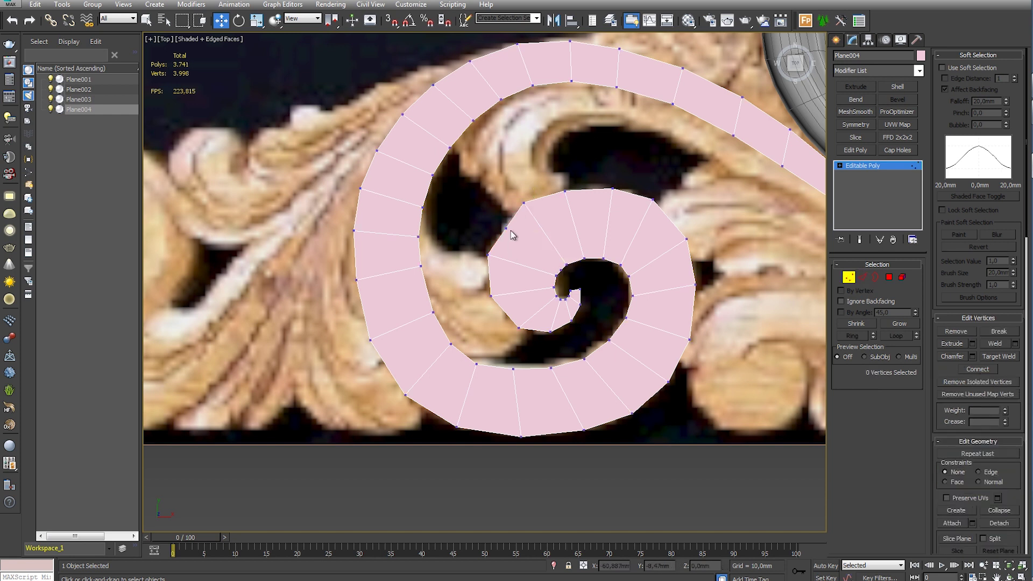
drag(533, 198, 611, 185)
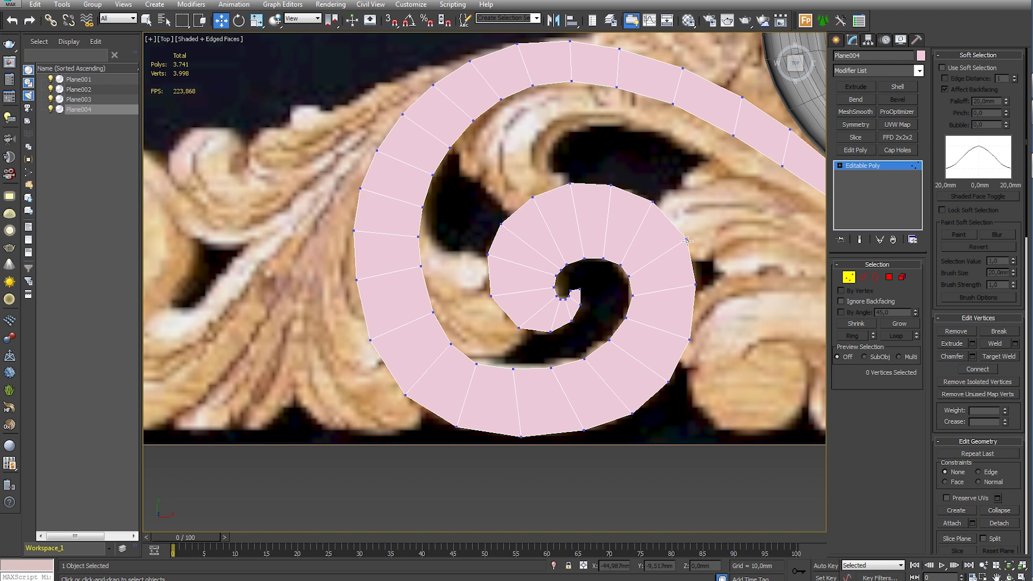
middle_drag(480, 284, 542, 275)
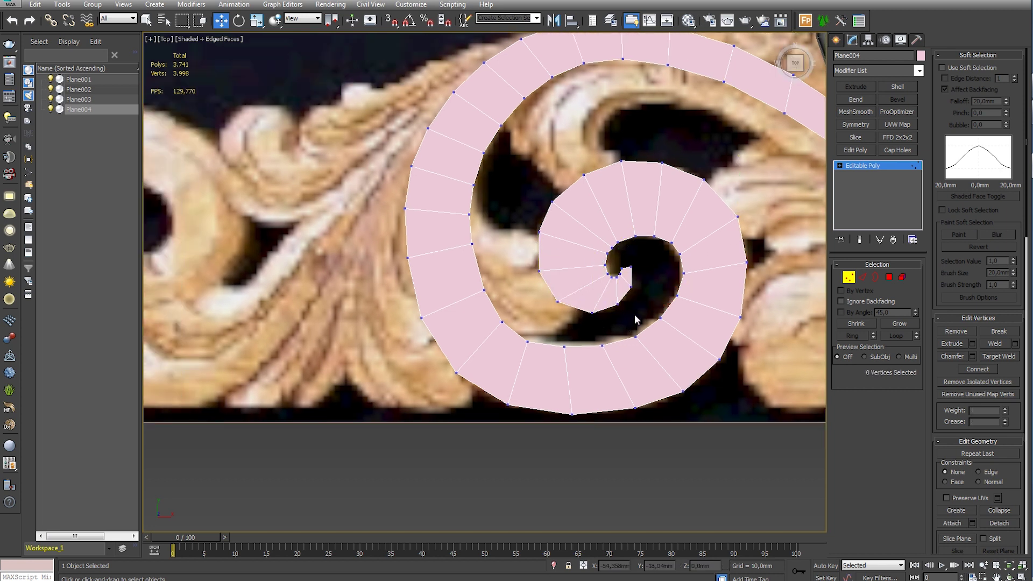
Extend a new quad from the pink strip's tail edge downward
scroll(629, 318, down, 2)
scroll(635, 340, up, 2)
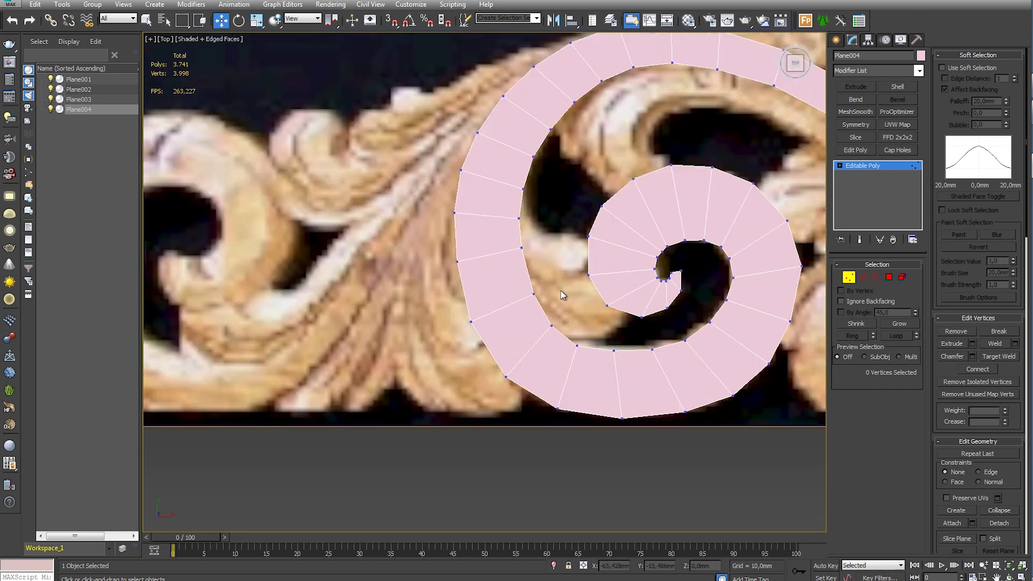
scroll(566, 347, up, 2)
middle_drag(600, 380, 618, 398)
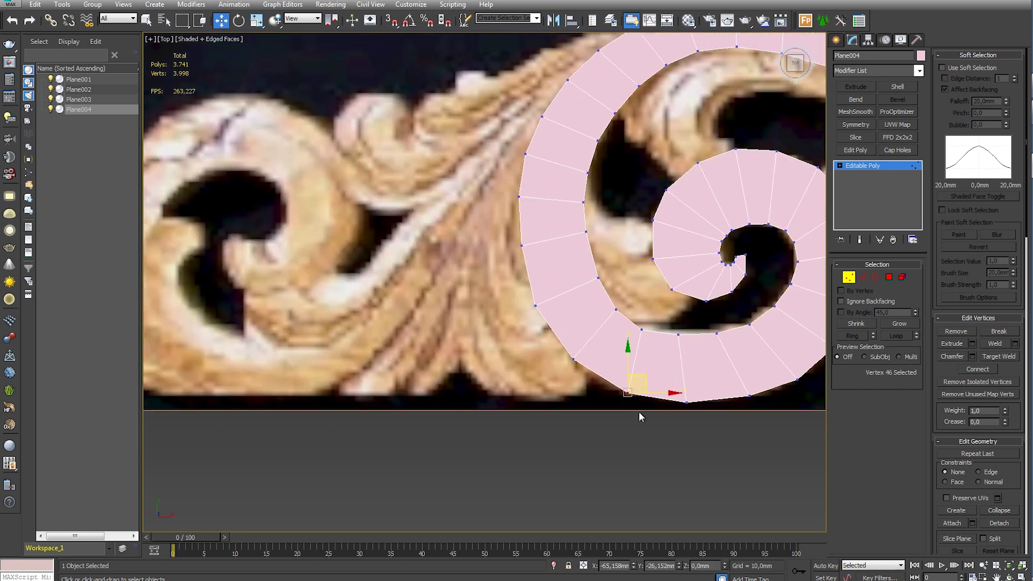
click(650, 336)
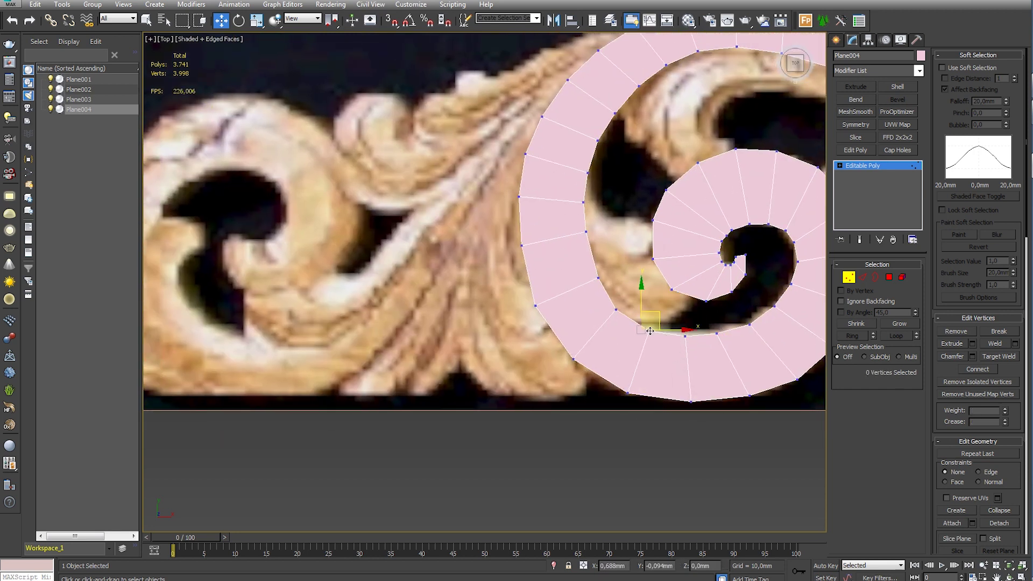
middle_drag(519, 244, 551, 325)
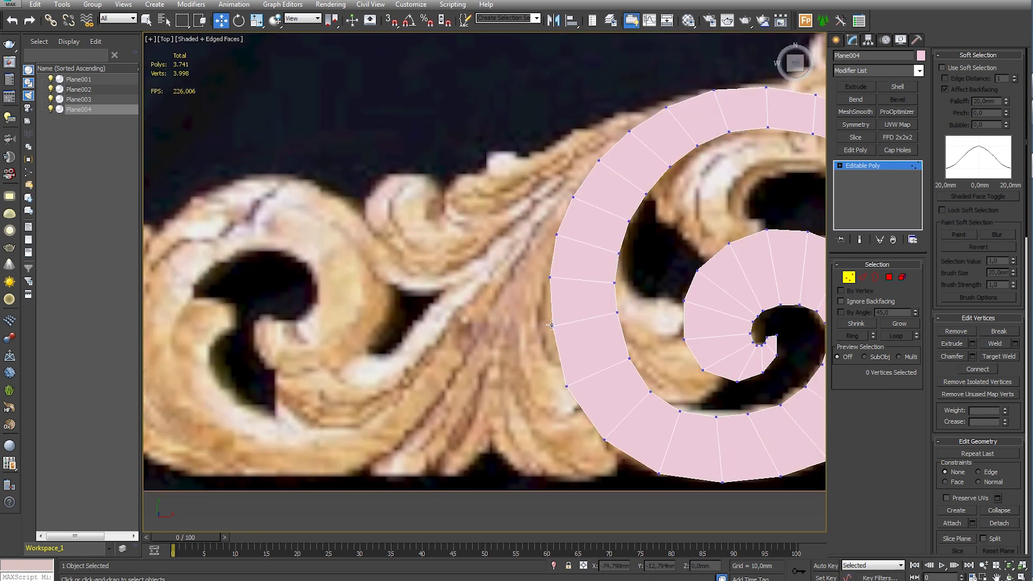
scroll(634, 289, down, 5)
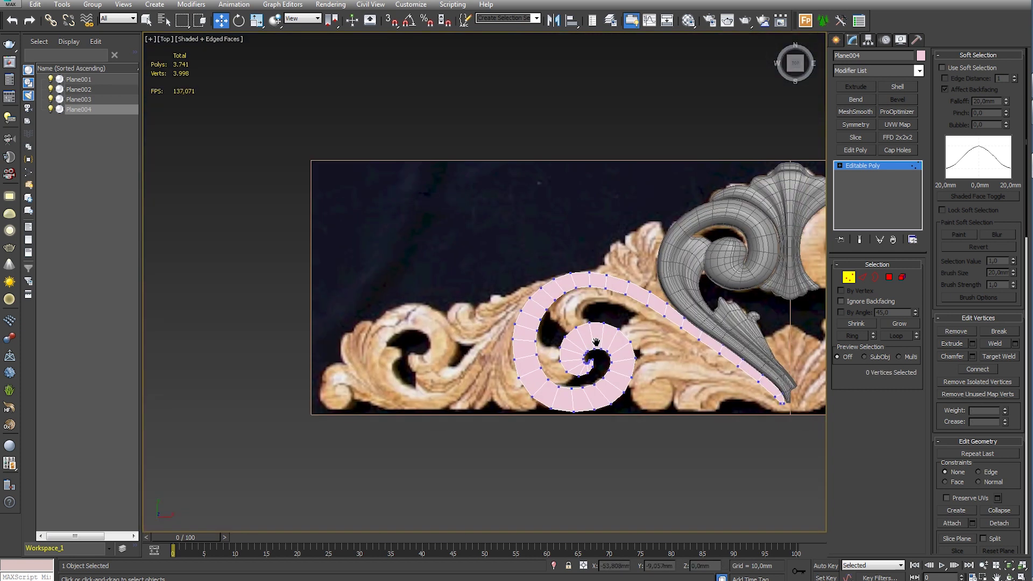
scroll(619, 309, up, 6)
scroll(618, 309, down, 1)
scroll(618, 309, up, 2)
scroll(551, 282, down, 2)
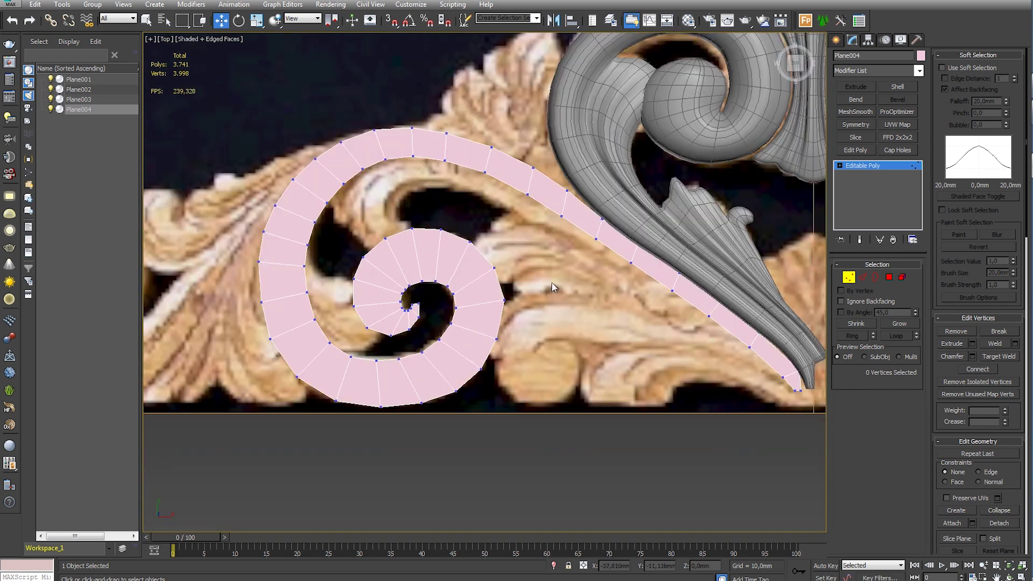
middle_drag(784, 408, 532, 386)
scroll(532, 385, up, 6)
mouse_move(530, 382)
mouse_down()
mouse_move(563, 380)
mouse_move(564, 448)
mouse_move(517, 461)
mouse_move(534, 462)
mouse_up()
Reposition the tail's end vertices so the strip tucks against the grey leaf's base
click(496, 382)
drag(496, 382, 486, 393)
click(429, 307)
drag(520, 270, 463, 208)
click(563, 381)
drag(562, 381, 550, 349)
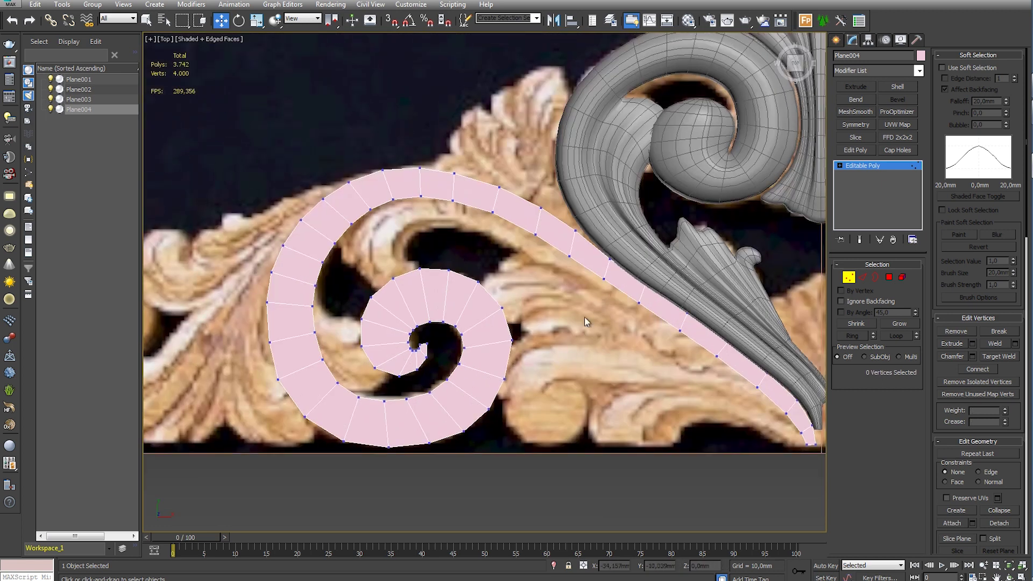
Ring-select the strip's cross edges and connect them with 3 lengthwise loops
click(862, 277)
click(421, 186)
click(852, 335)
click(1016, 382)
click(491, 351)
Select an edge loop along the strip, narrow it to sixteen edges, and return to top view
mouse_move(544, 395)
alt+middle_down()
mouse_move(610, 334)
mouse_move(414, 347)
mouse_move(499, 362)
mouse_move(491, 375)
mouse_move(228, 375)
alt+middle_up()
mouse_move(108, 371)
middle_down()
mouse_move(500, 354)
mouse_move(484, 358)
middle_up()
scroll(500, 354, up, 3)
scroll(442, 343, up, 2)
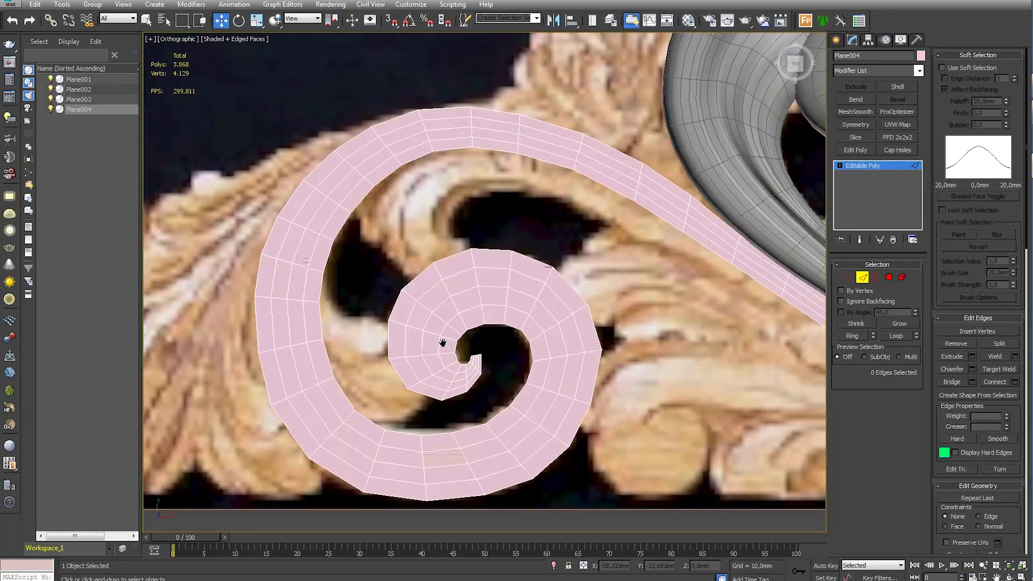
double_click(561, 168)
scroll(521, 276, down, 5)
alt+drag(548, 244, 547, 246)
key(t)
scroll(538, 269, up, 5)
scroll(605, 346, down, 8)
scroll(605, 346, up, 8)
Pull the strip's tip vertices up-left to sharpen its point
key(1)
scroll(699, 285, down, 4)
scroll(669, 312, up, 6)
scroll(668, 312, up, 4)
drag(670, 312, 627, 260)
drag(720, 377, 687, 358)
click(740, 414)
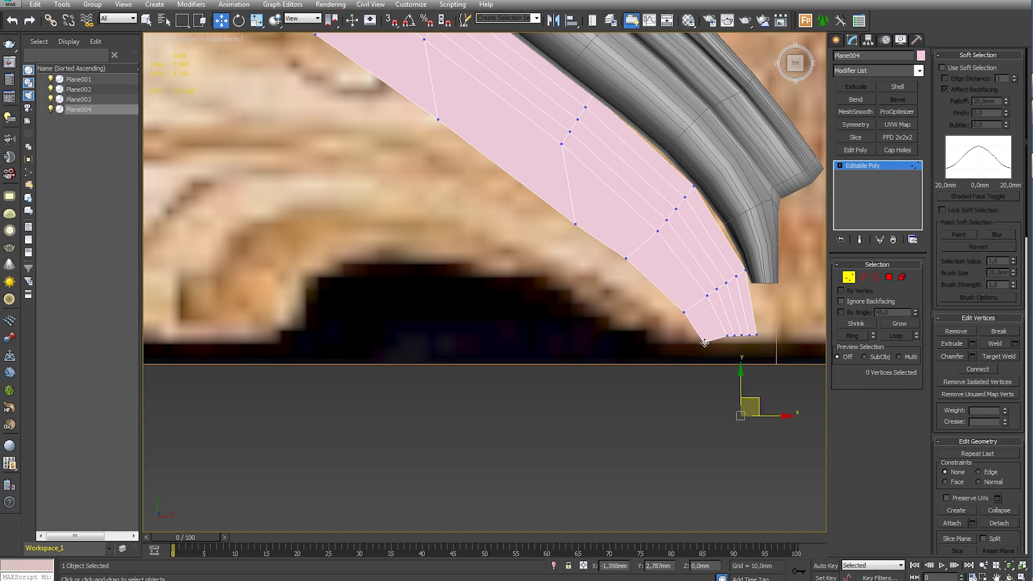
scroll(675, 383, up, 2)
drag(662, 276, 622, 235)
scroll(622, 235, down, 2)
Shift five vertices near the tip onto the reference curve and nudge a coil vertex
click(709, 305)
scroll(707, 359, down, 3)
scroll(707, 360, up, 3)
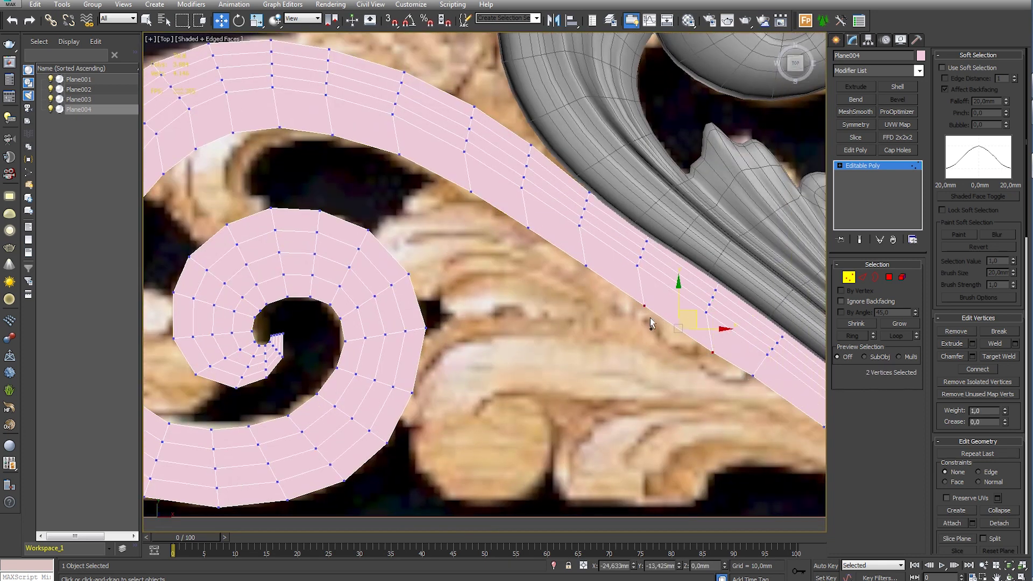
drag(604, 249, 584, 235)
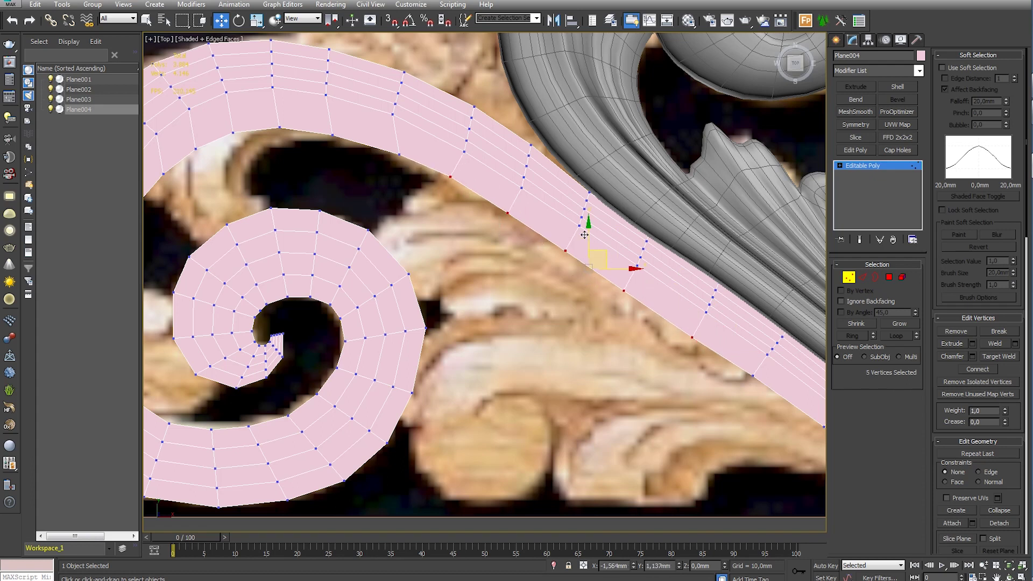
scroll(686, 278, up, 3)
scroll(685, 278, up, 2)
click(631, 264)
drag(632, 263, 622, 251)
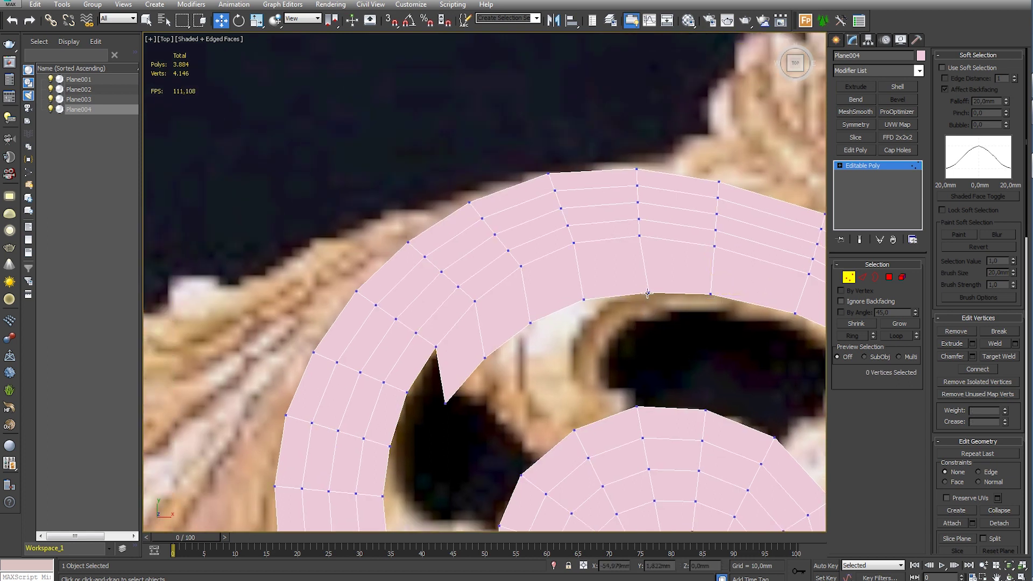
scroll(549, 386, down, 2)
scroll(541, 321, up, 2)
Reposition the inner-edge vertices to start a flap and shape its tip vertex
middle_drag(541, 321, 573, 329)
drag(518, 258, 560, 278)
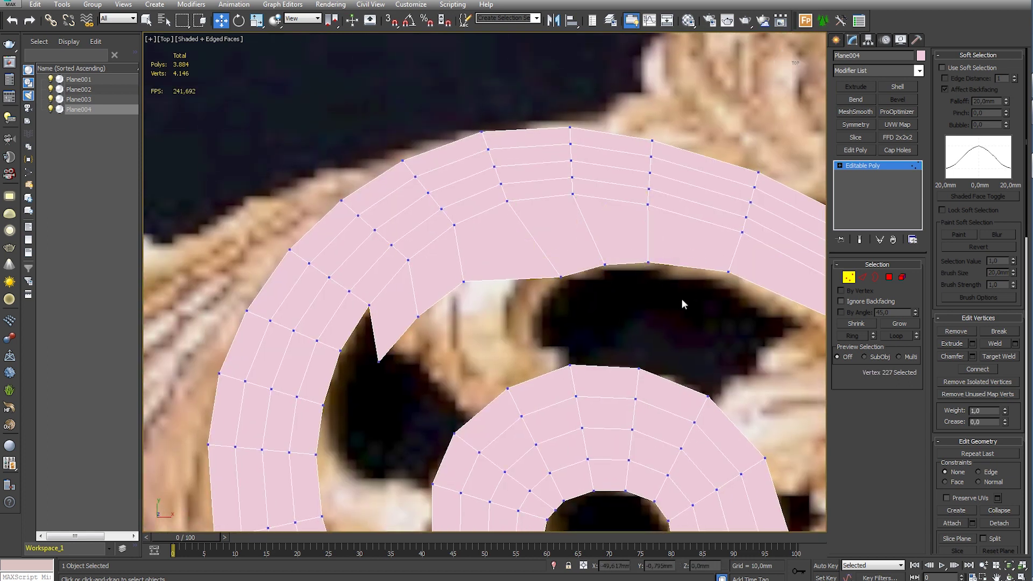
middle_drag(541, 301, 672, 262)
click(672, 262)
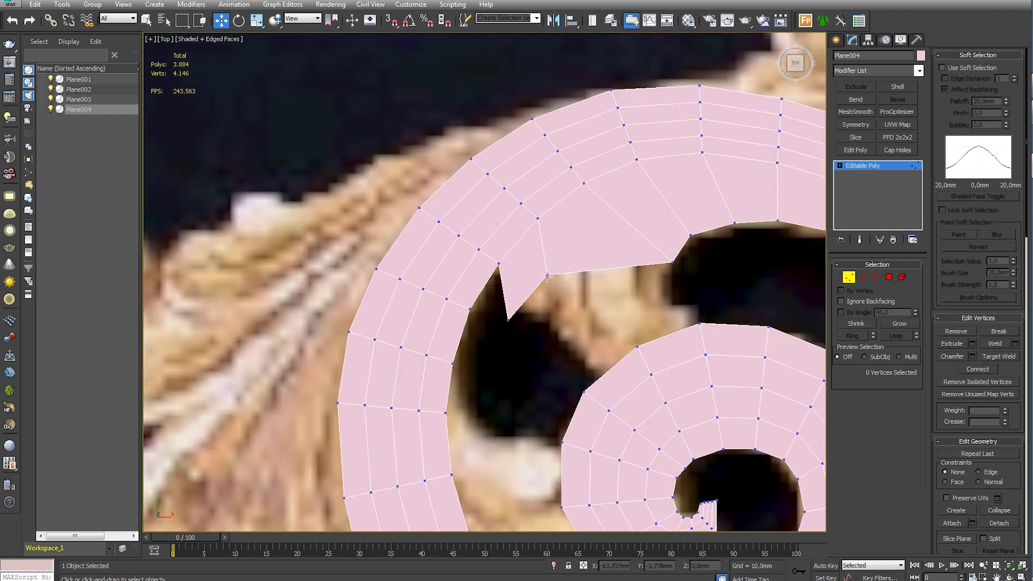
drag(547, 277, 669, 278)
key(ctrl+z)
key(ctrl+z)
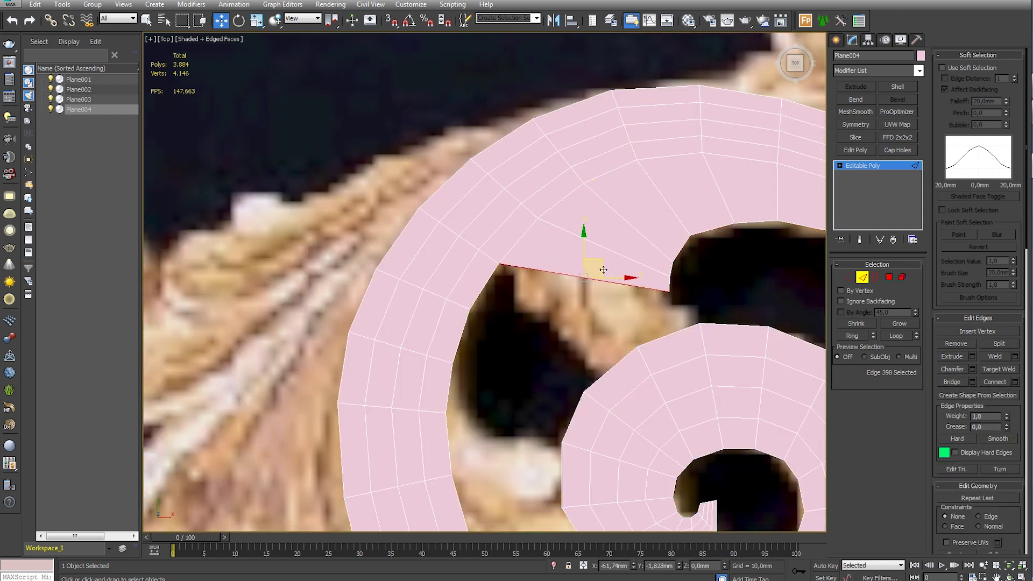
key(ctrl+y)
key(ctrl+y)
drag(692, 321, 672, 305)
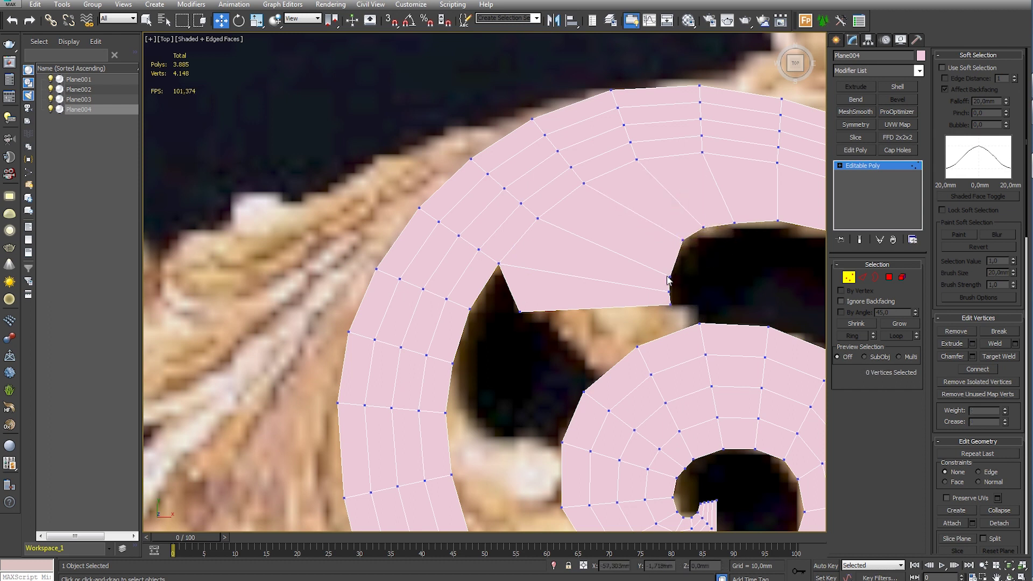
drag(663, 281, 664, 292)
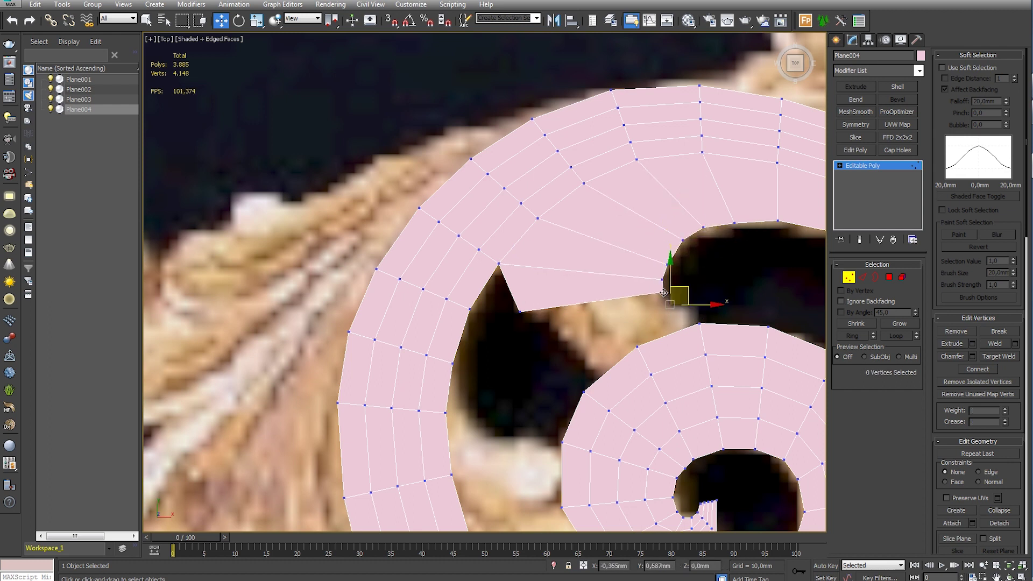
Extend new polygons from the flap's outer edge toward the inner coil
click(514, 317)
shift+drag(514, 318, 558, 346)
shift+drag(695, 315, 716, 327)
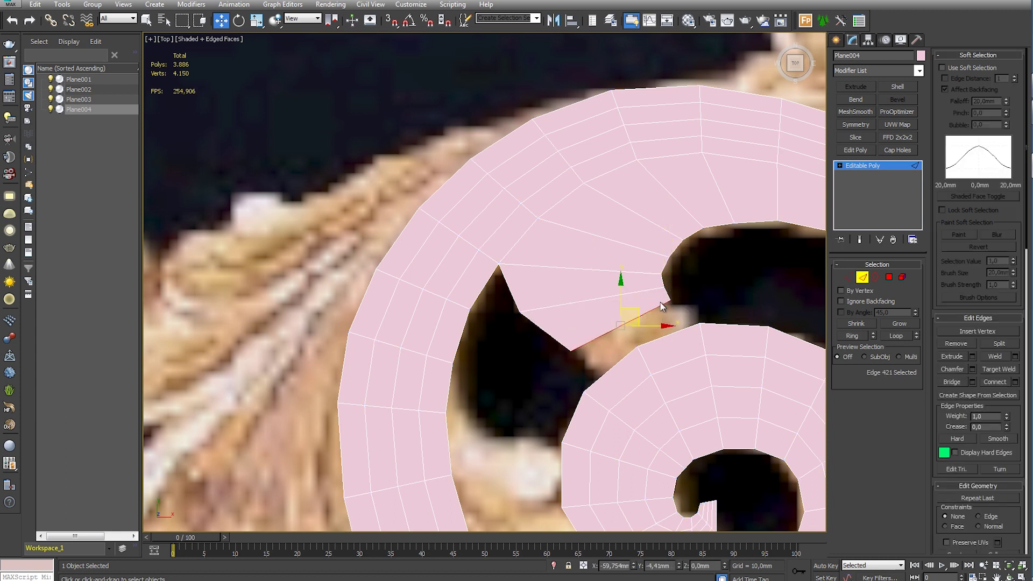
shift+drag(630, 367, 764, 312)
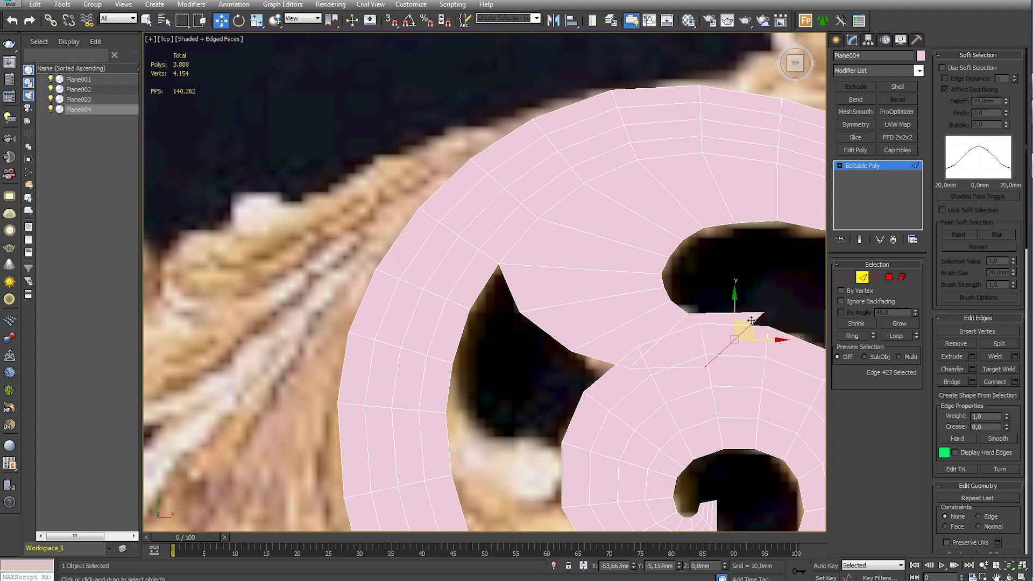
click(695, 367)
shift+drag(715, 346, 732, 326)
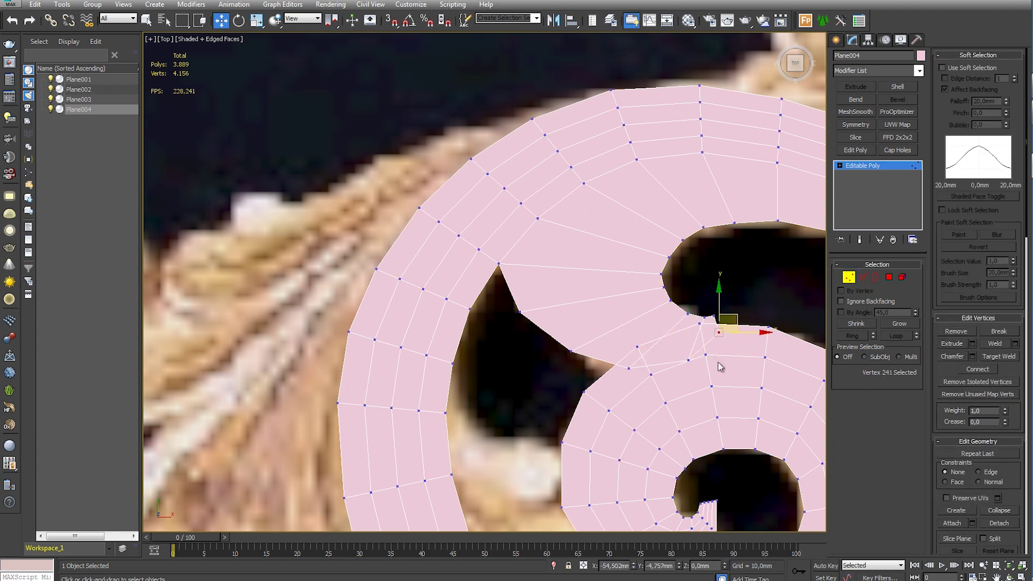
scroll(615, 340, down, 5)
scroll(475, 281, up, 5)
scroll(448, 267, down, 1)
Extrude a branch from the coil's inner edge, close its bottom notch, and extend it into the curl
key(2)
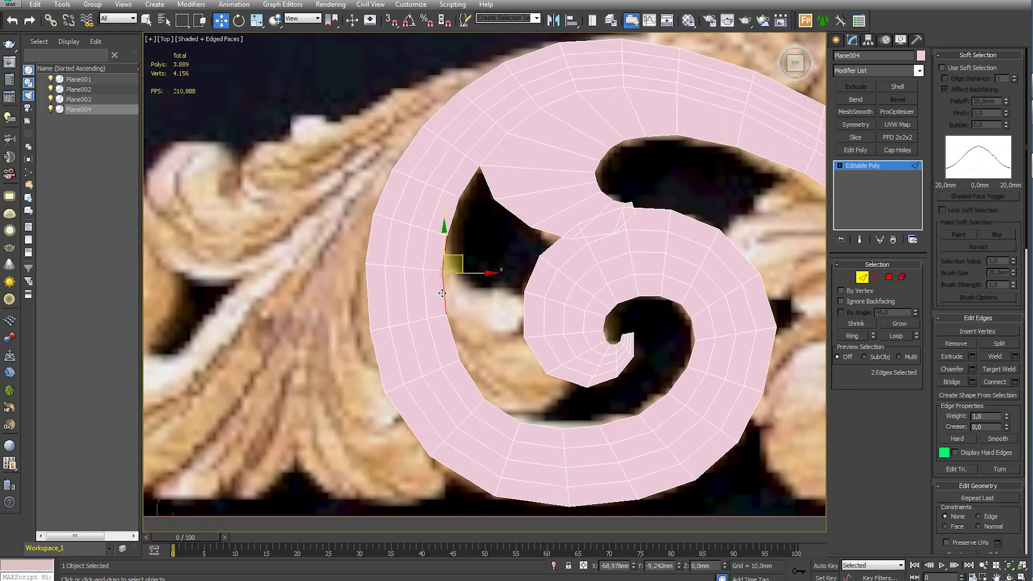
middle_drag(481, 328, 496, 338)
shift+drag(470, 325, 465, 246)
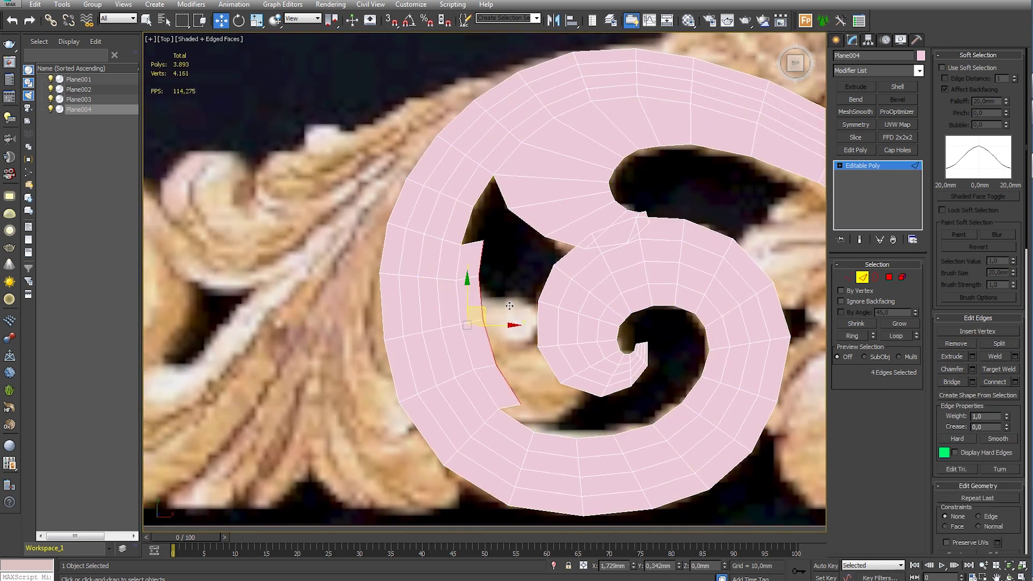
key(1)
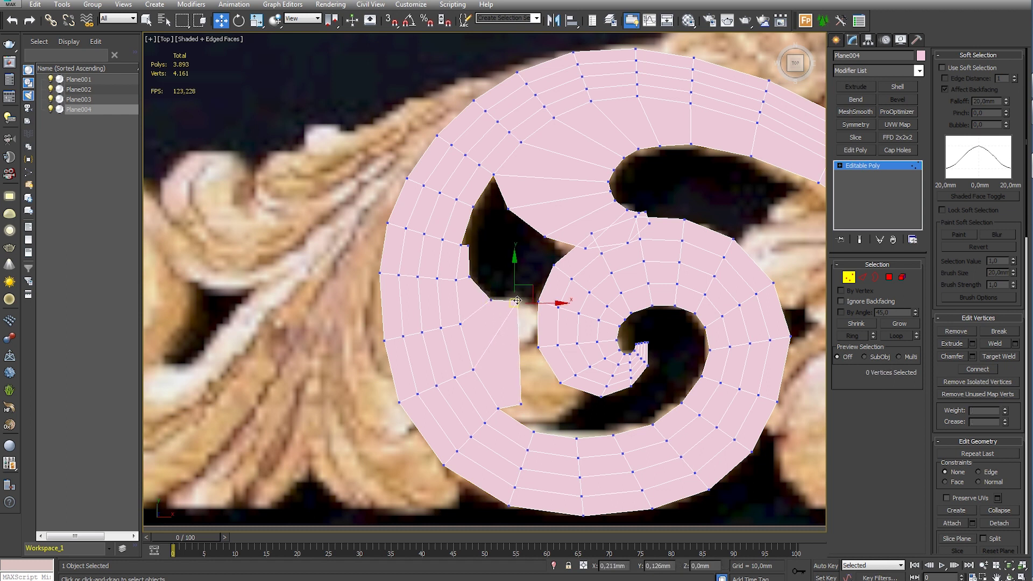
key(2)
key(1)
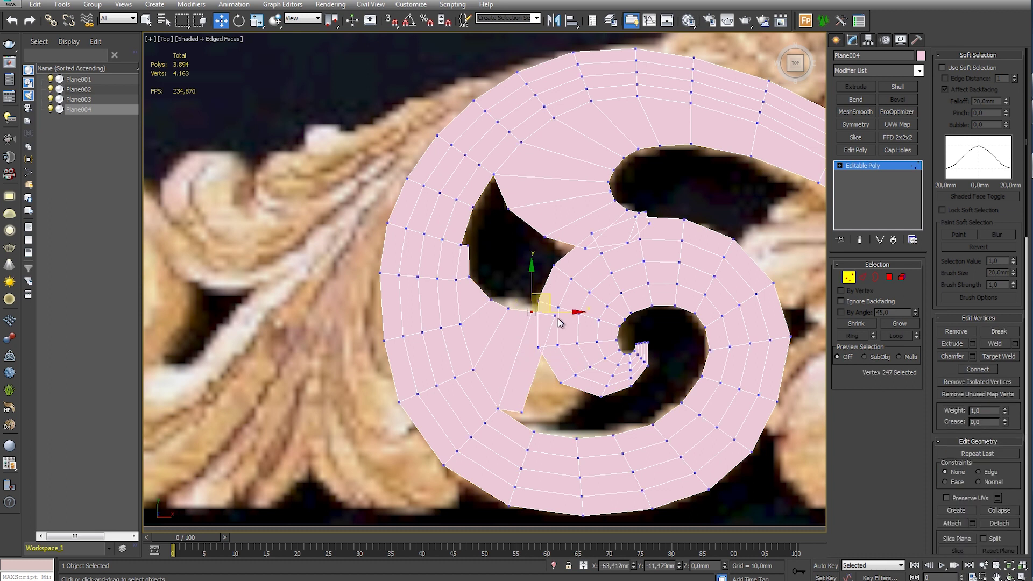
click(536, 425)
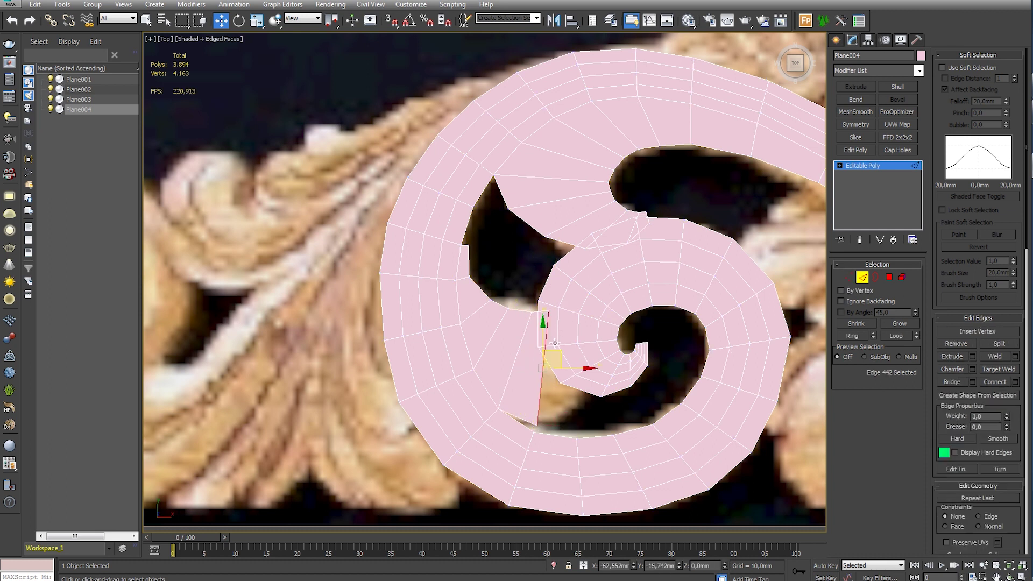
drag(561, 423, 581, 403)
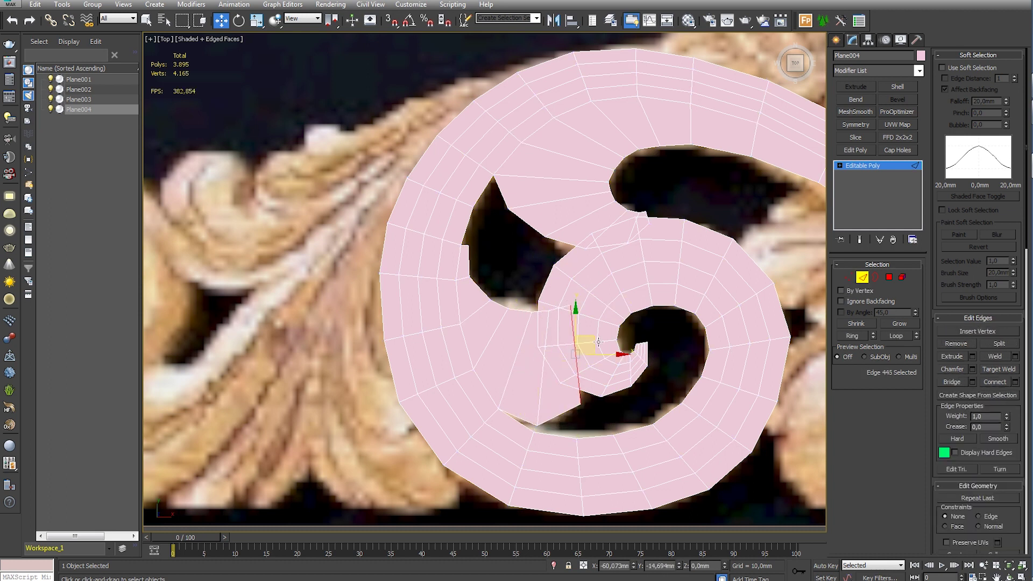
drag(614, 360, 614, 327)
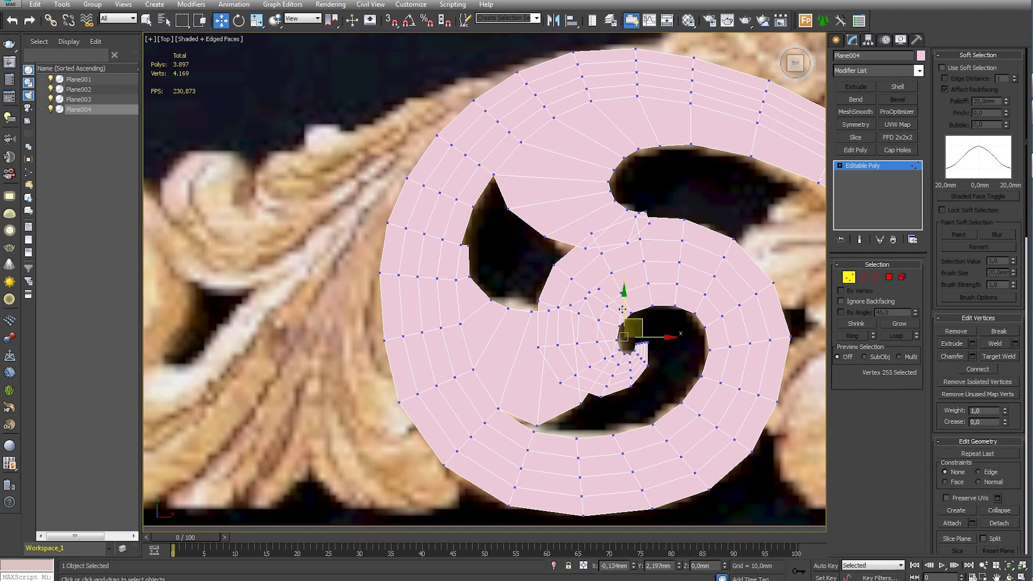
In Polygon mode, select a polygon loop along the spiral and grow it around the coil
scroll(663, 392, down, 3)
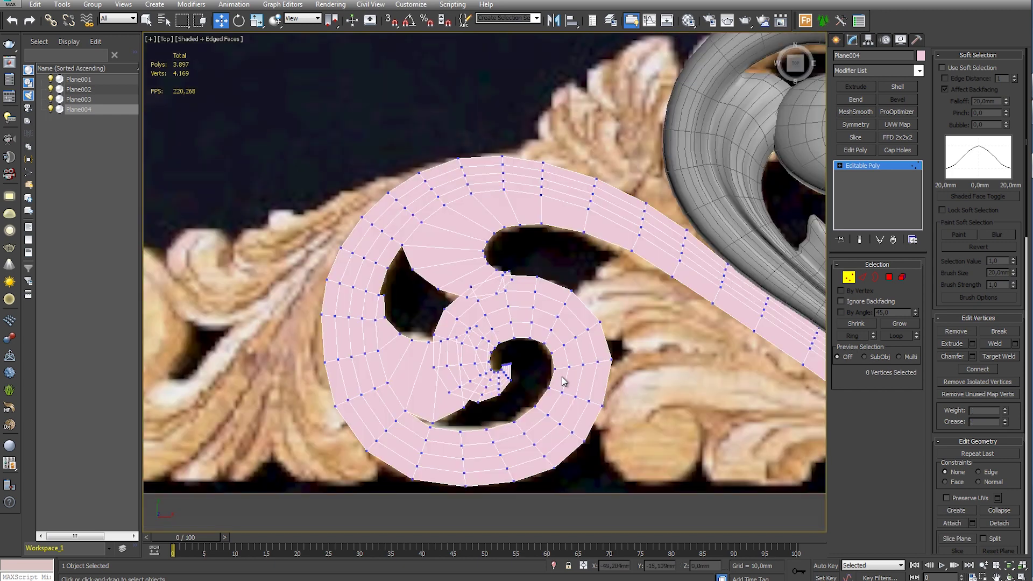
scroll(663, 392, down, 3)
scroll(541, 371, up, 3)
scroll(542, 344, up, 2)
mouse_move(542, 344)
alt+middle_down()
mouse_move(556, 306)
mouse_move(524, 332)
alt+middle_up()
key(1)
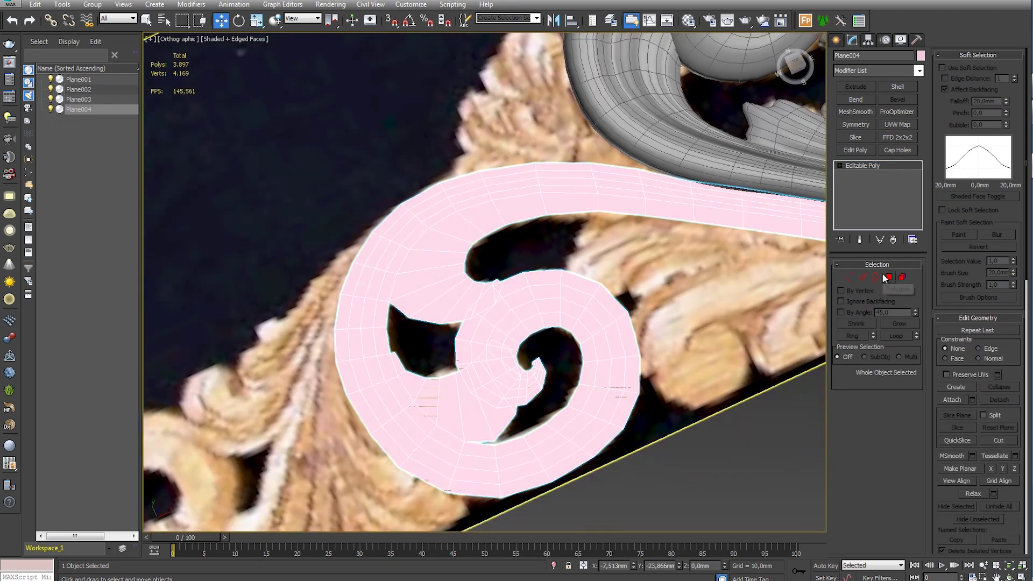
click(889, 277)
scroll(520, 345, up, 4)
shift+click(599, 318)
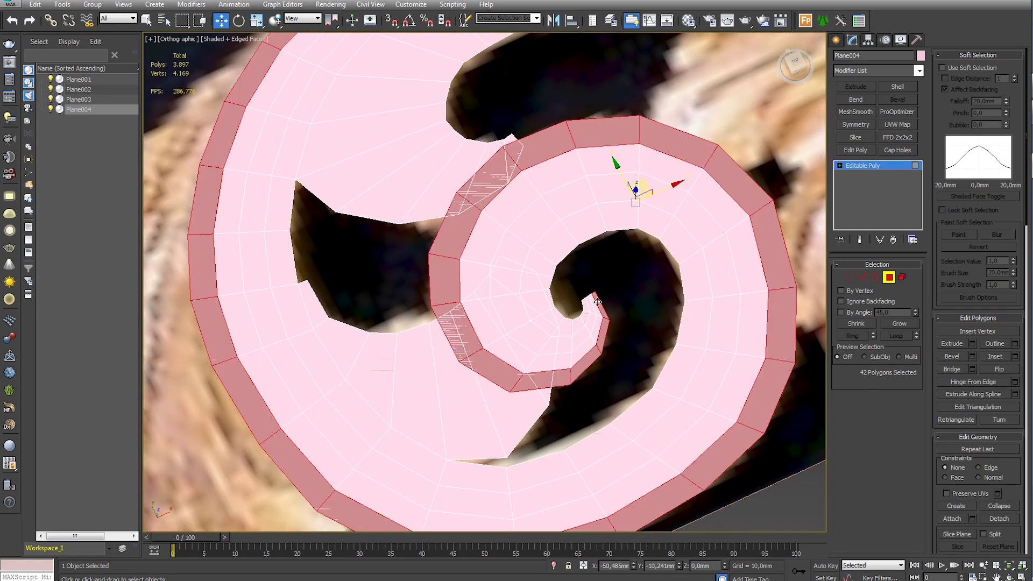
shift+click(593, 321)
Deselect the upper spiral arm so only the inner coil polygons stay selected
scroll(592, 320, down, 3)
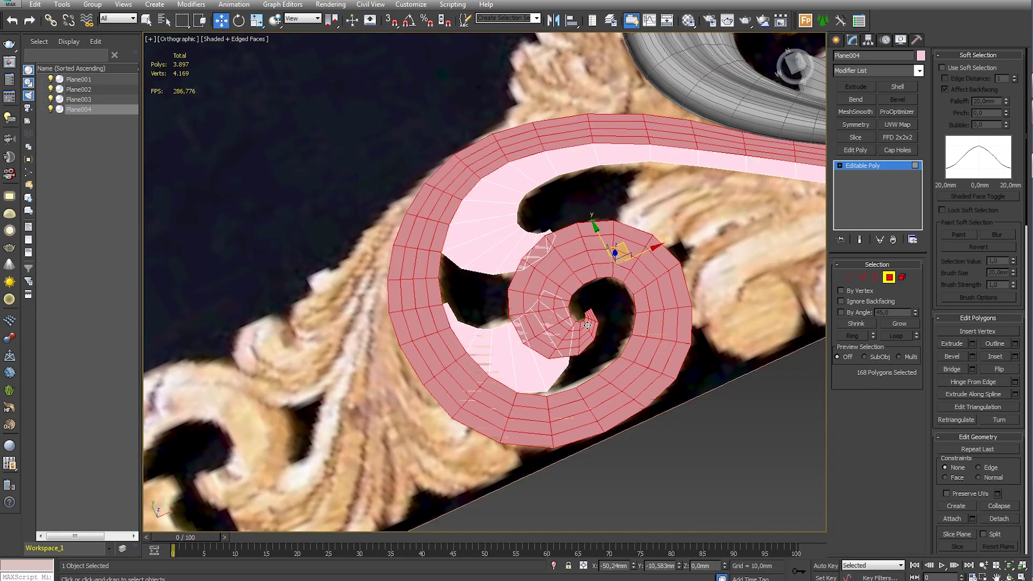
scroll(538, 269, down, 3)
alt+drag(392, 172, 631, 281)
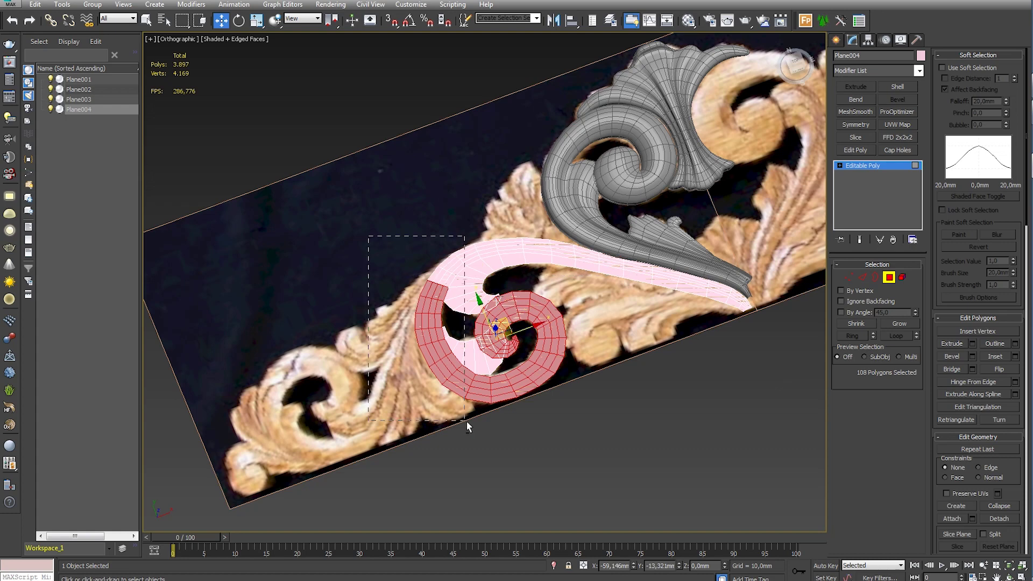
scroll(500, 323, up, 3)
mouse_move(514, 346)
alt+middle_down()
mouse_move(586, 263)
mouse_move(588, 307)
mouse_move(572, 281)
mouse_move(666, 432)
mouse_move(640, 392)
alt+middle_up()
Shift-drag the spiral's outer border down along Z to form thick side walls
click(836, 40)
mouse_move(645, 323)
alt+middle_down()
mouse_move(752, 237)
mouse_move(673, 301)
alt+middle_up()
click(852, 39)
key(3)
click(694, 292)
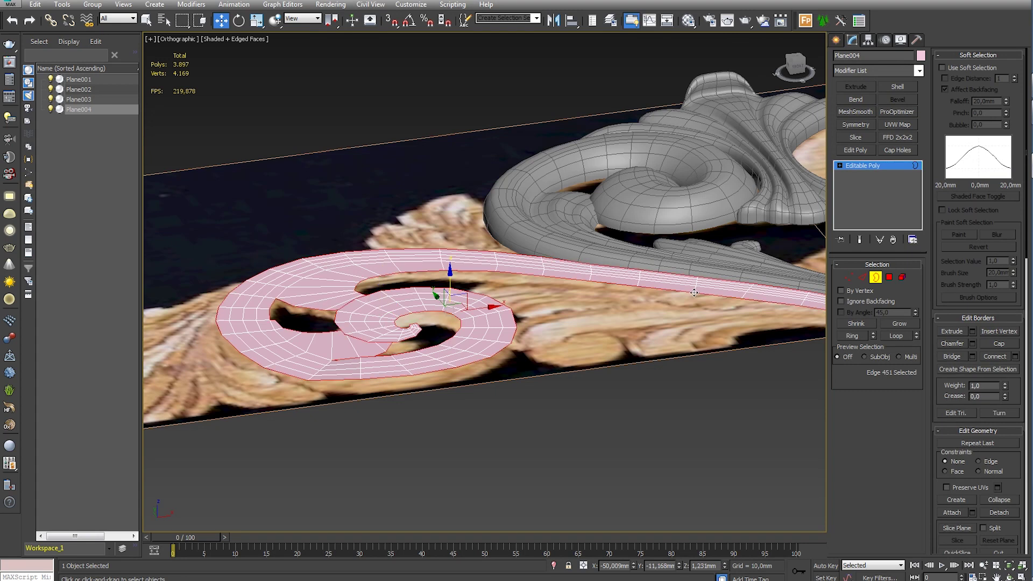
shift+drag(451, 274, 451, 296)
alt+middle_drag(451, 296, 510, 405)
drag(471, 284, 452, 295)
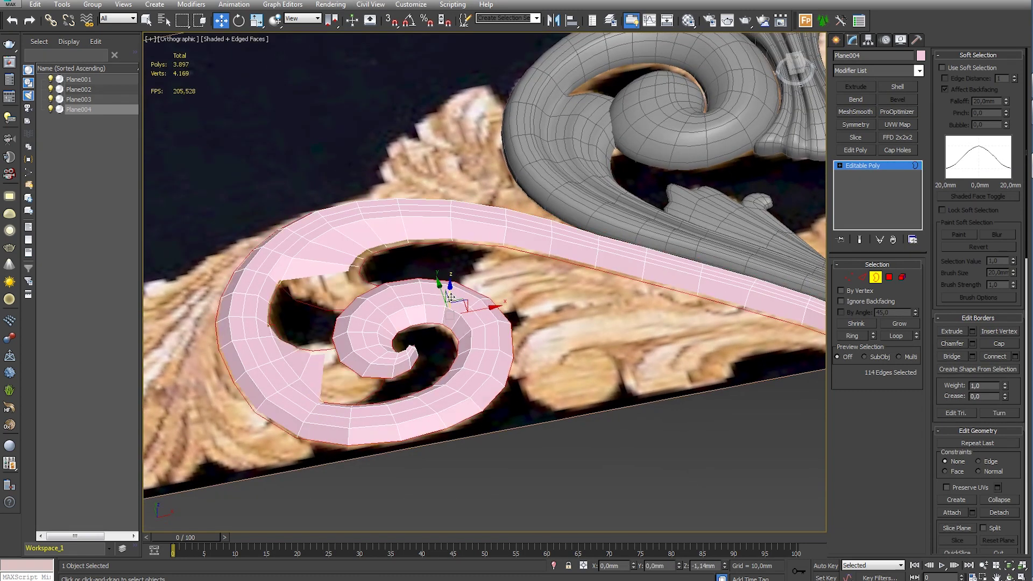
Select the ring of radial edges and connect new edge loops along the coil
key(2)
mouse_move(438, 288)
alt+middle_down()
mouse_move(474, 289)
mouse_move(476, 212)
alt+middle_up()
key(alt+r)
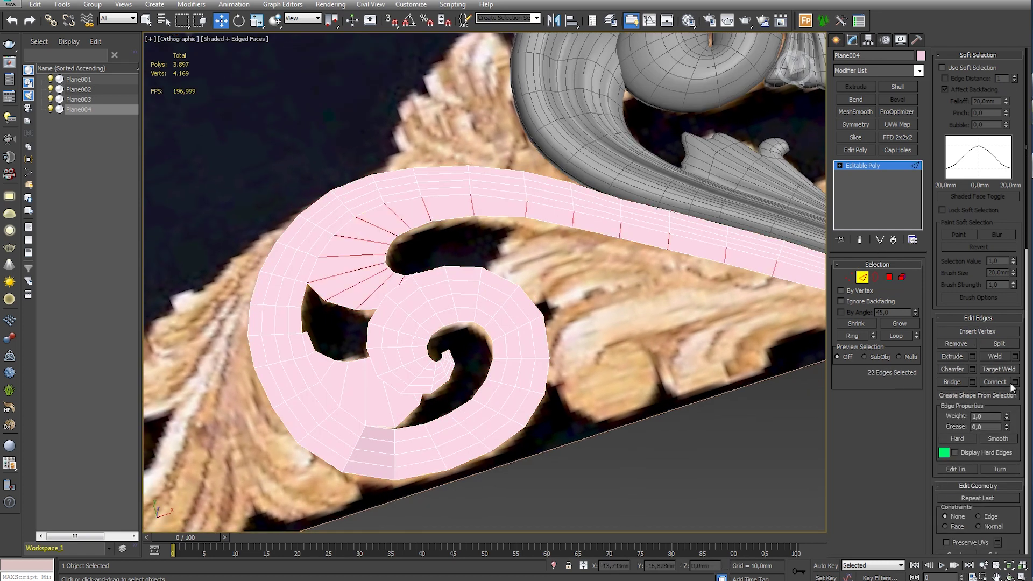
click(1015, 382)
click(497, 342)
click(343, 383)
click(995, 382)
Extrude the spiral's entire border downward twice more to thicken the band
key(3)
click(535, 431)
alt+middle_drag(535, 430, 483, 293)
shift+drag(484, 290, 484, 294)
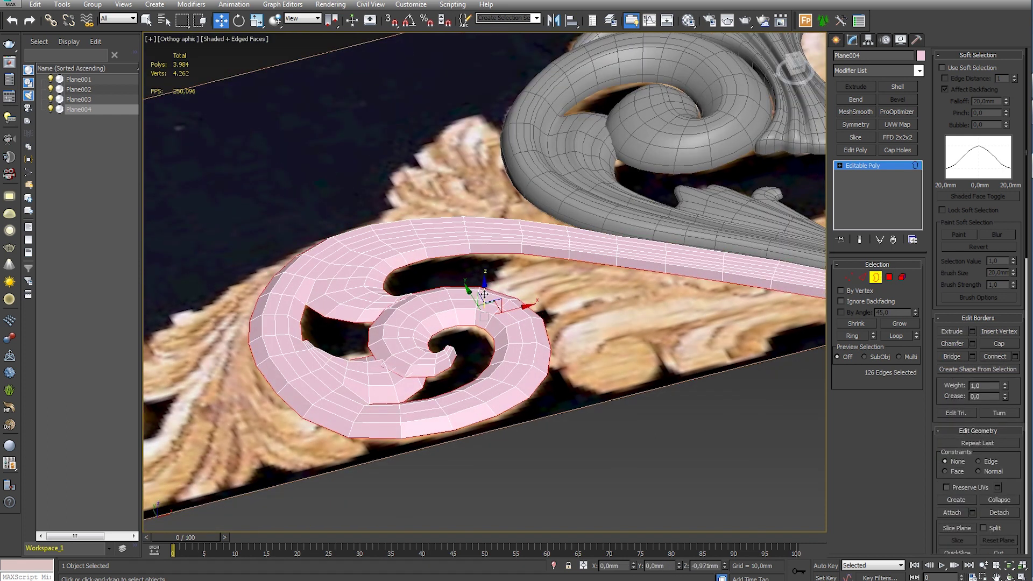
click(841, 41)
mouse_move(538, 302)
alt+middle_down()
mouse_move(570, 279)
mouse_move(563, 311)
alt+middle_up()
click(852, 40)
key(3)
shift+drag(486, 300, 487, 305)
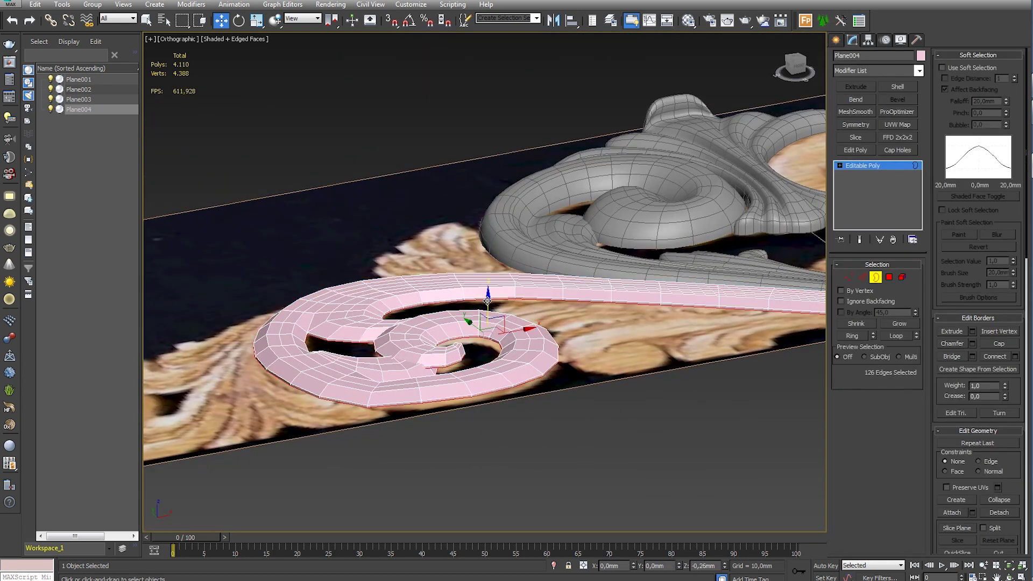
mouse_move(487, 306)
alt+middle_down()
mouse_move(533, 376)
mouse_move(418, 384)
mouse_move(657, 341)
mouse_move(588, 432)
mouse_move(706, 382)
alt+middle_up()
click(538, 384)
scroll(418, 384, up, 5)
Select the full edge loop around the spiral's inner wall
key(2)
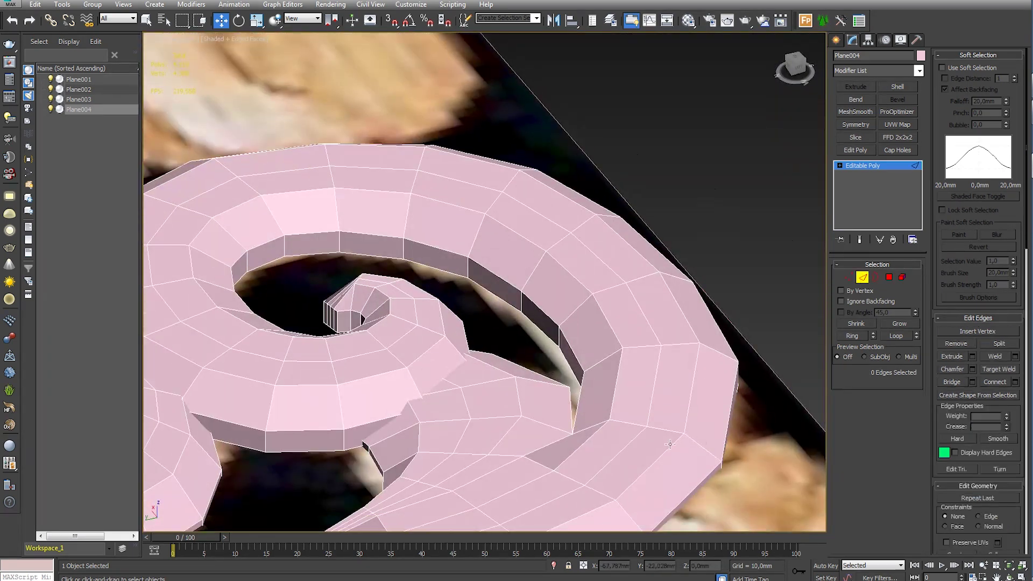
alt+middle_drag(670, 444, 699, 323)
click(716, 269)
alt+middle_drag(716, 269, 717, 231)
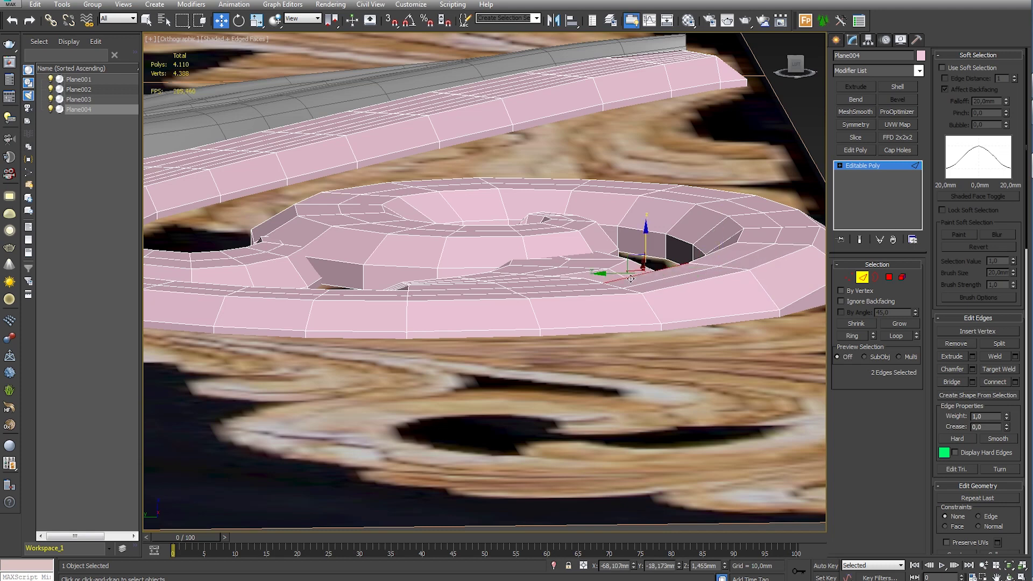
mouse_move(623, 260)
alt+middle_down()
mouse_move(627, 317)
mouse_move(513, 409)
alt+middle_up()
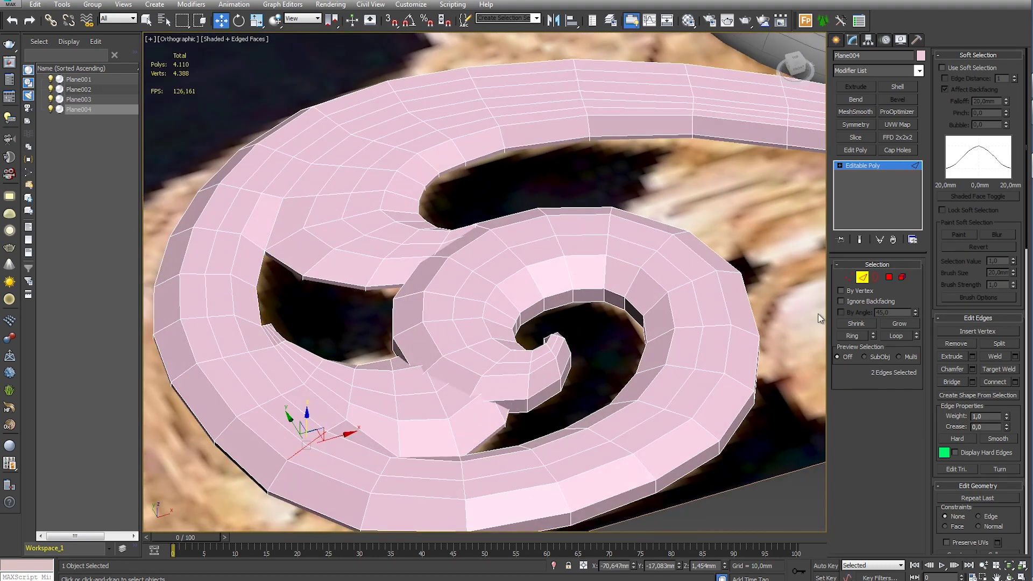
alt+middle_drag(477, 120, 511, 215)
double_click(487, 172)
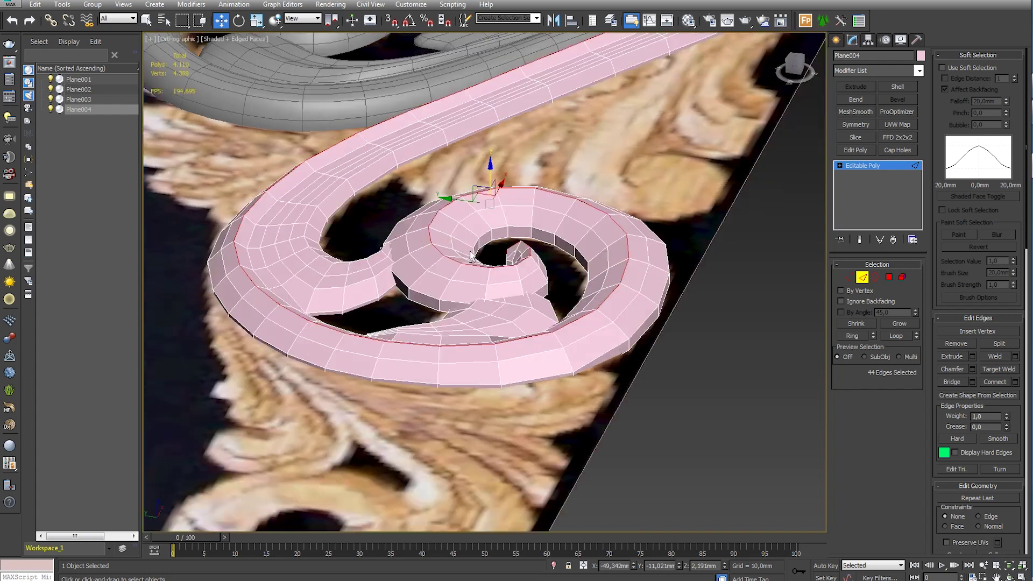
scroll(516, 241, up, 8)
scroll(515, 241, up, 3)
Select the two vertices at the spiral's inner tip and lower them into the curl
key(1)
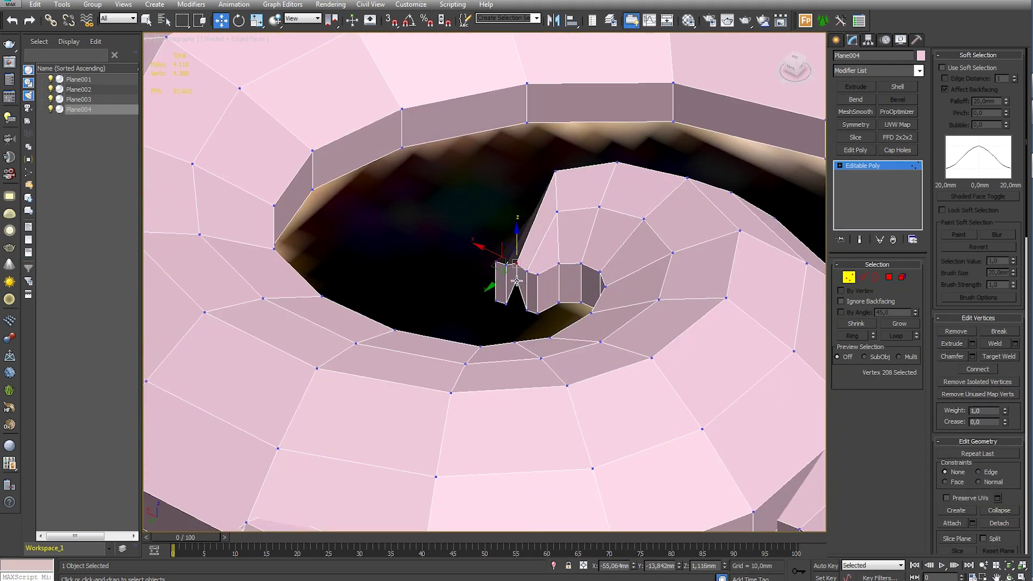
scroll(518, 309, down, 4)
click(496, 305)
scroll(604, 209, up, 4)
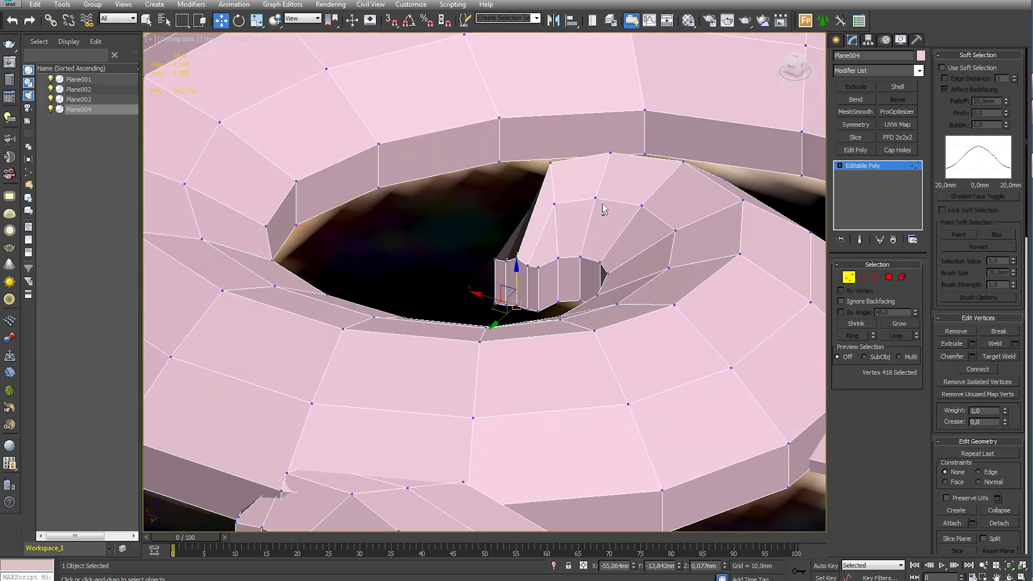
drag(541, 163, 564, 210)
alt+middle_drag(564, 210, 570, 171)
drag(552, 157, 559, 208)
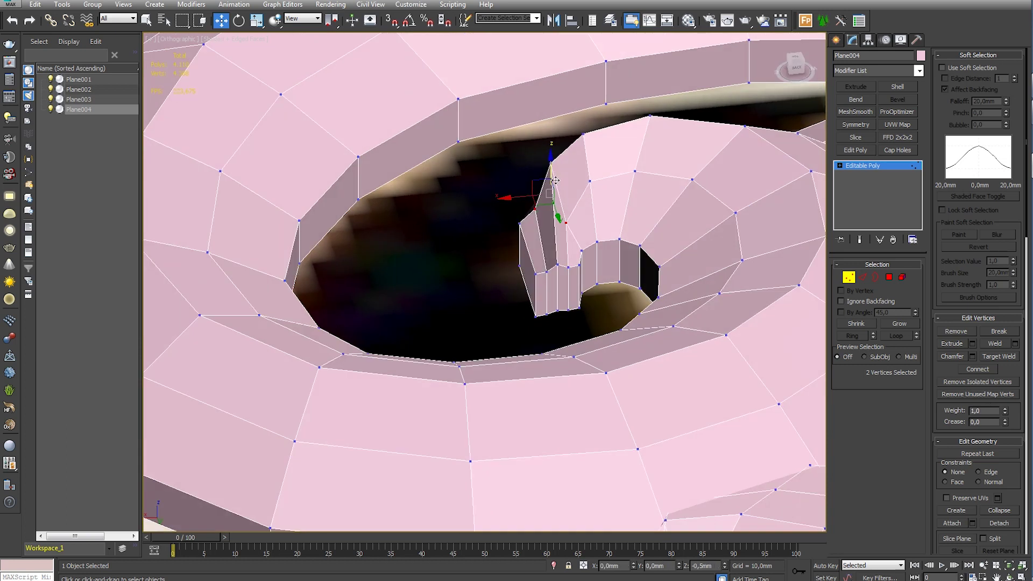
Nudge the remaining tip vertex down and adjust a vertex on the tip's upper edge
click(584, 136)
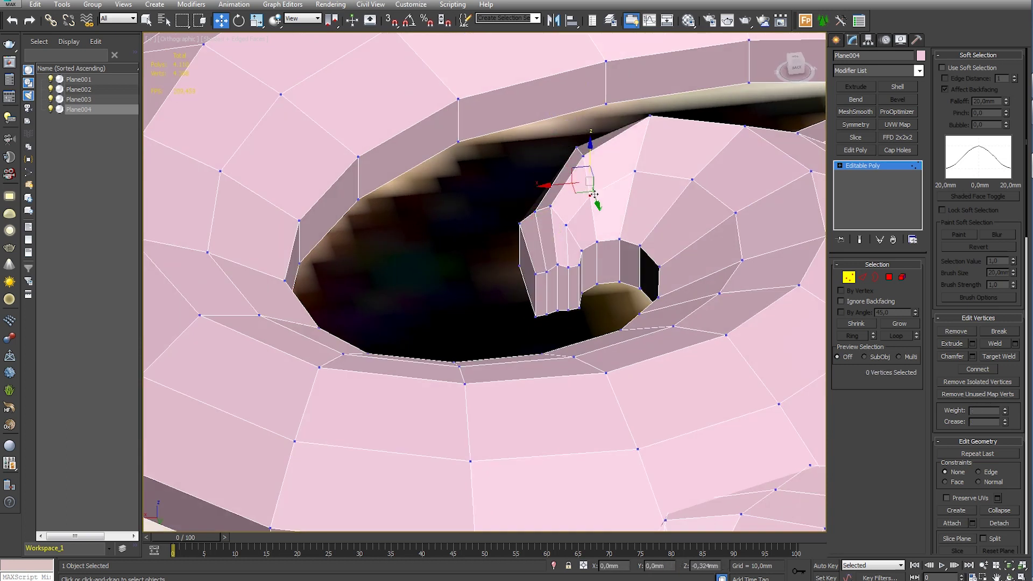
drag(590, 167, 577, 164)
mouse_move(652, 131)
mouse_down()
mouse_move(655, 153)
mouse_move(671, 142)
mouse_up()
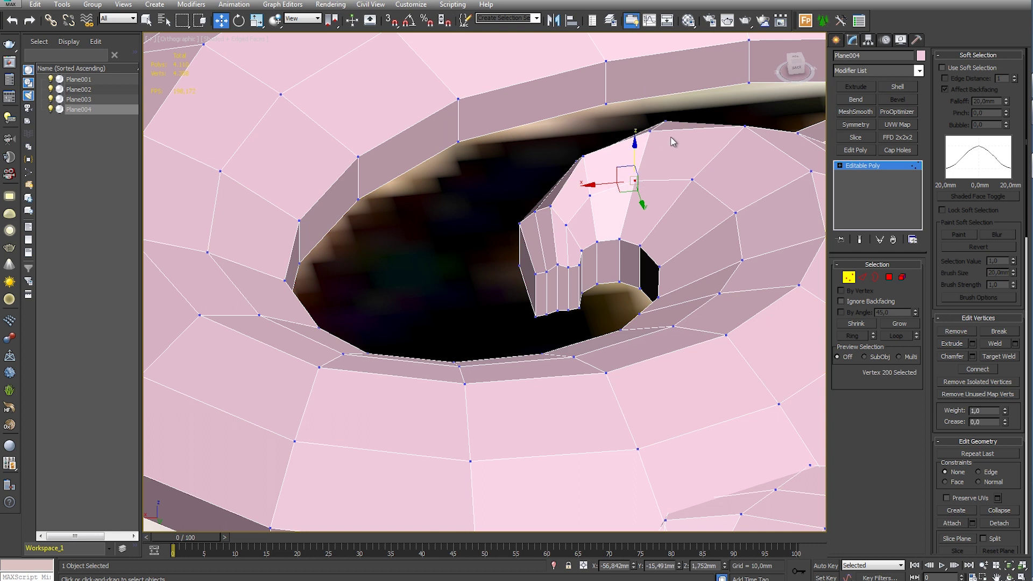
mouse_move(665, 129)
alt+middle_down()
mouse_move(757, 166)
mouse_move(647, 203)
mouse_move(575, 254)
alt+middle_up()
scroll(575, 254, up, 3)
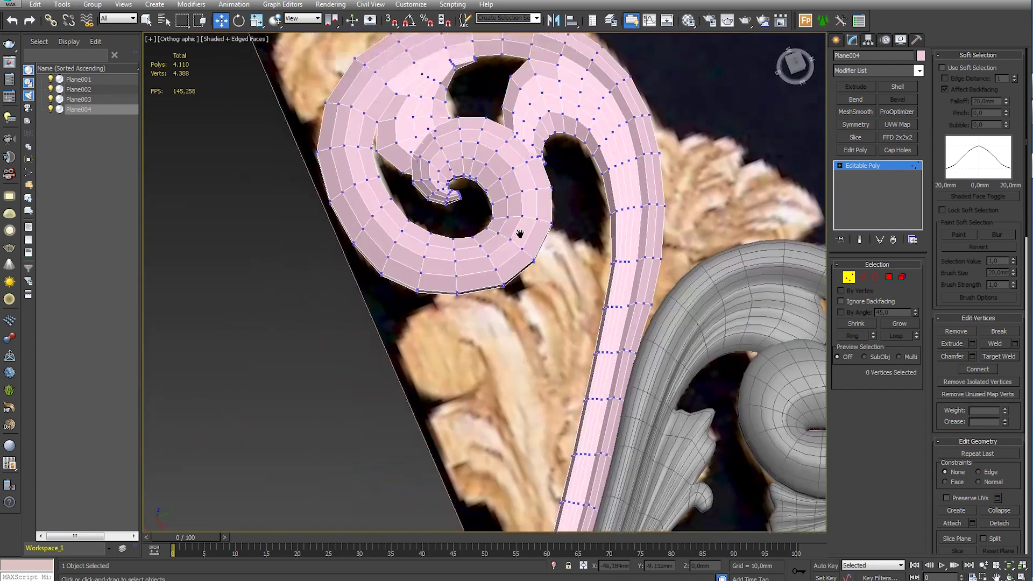
mouse_move(520, 234)
alt+middle_down()
mouse_move(490, 163)
mouse_move(511, 178)
mouse_move(510, 196)
mouse_move(500, 178)
alt+middle_up()
Select two parallel edge loops along the coil's inner curve
key(2)
double_click(489, 163)
scroll(650, 168, up, 2)
scroll(650, 168, down, 3)
scroll(431, 252, up, 3)
alt+middle_drag(346, 248, 699, 103)
ctrl+double_click(700, 103)
Orbit and zoom to inspect where the spiral's inner coil meets the outer arm
key(e)
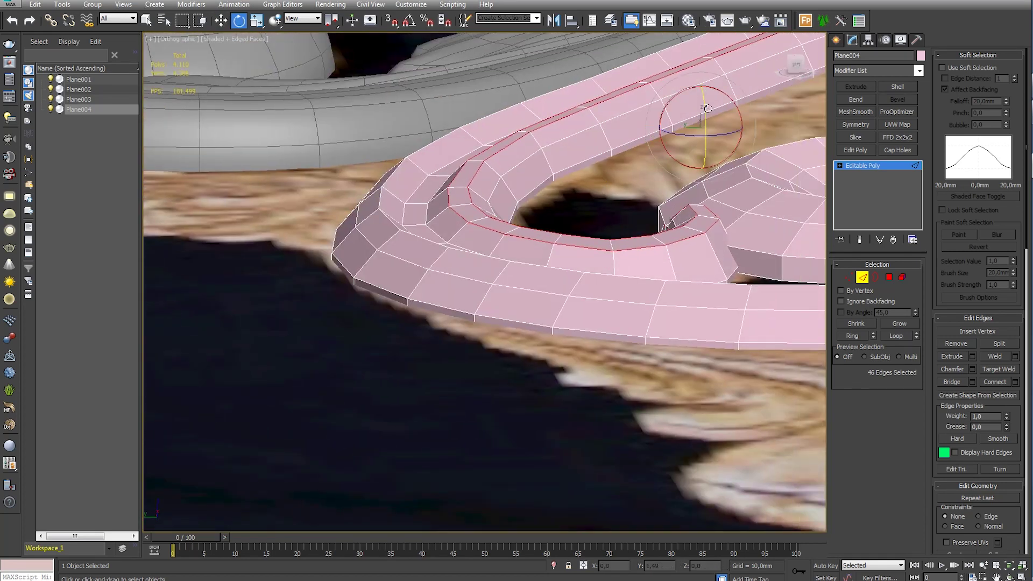
mouse_move(707, 108)
alt+middle_down()
mouse_move(678, 190)
mouse_move(651, 189)
alt+middle_up()
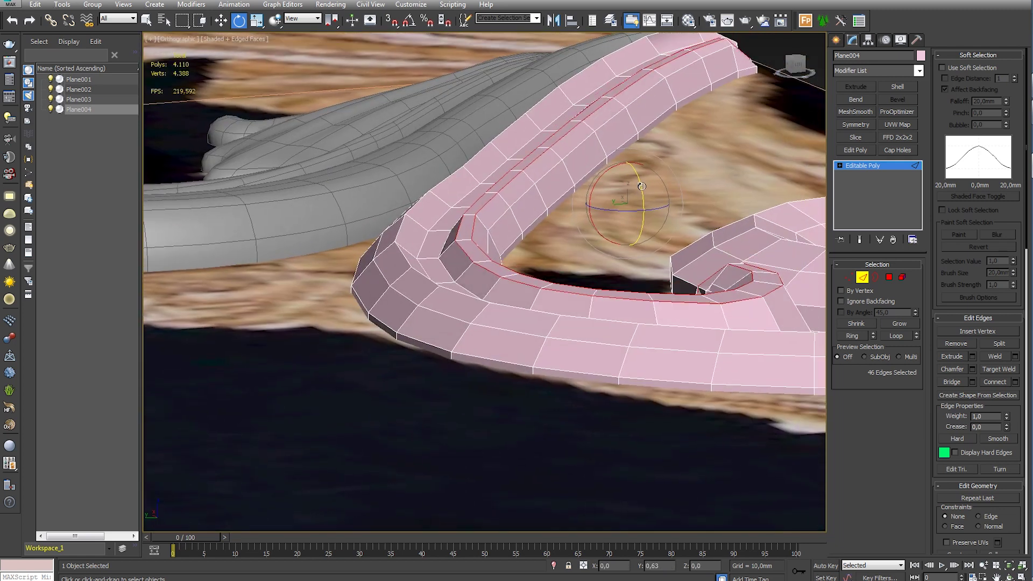
key(w)
alt+middle_drag(628, 168, 666, 222)
scroll(666, 222, up, 3)
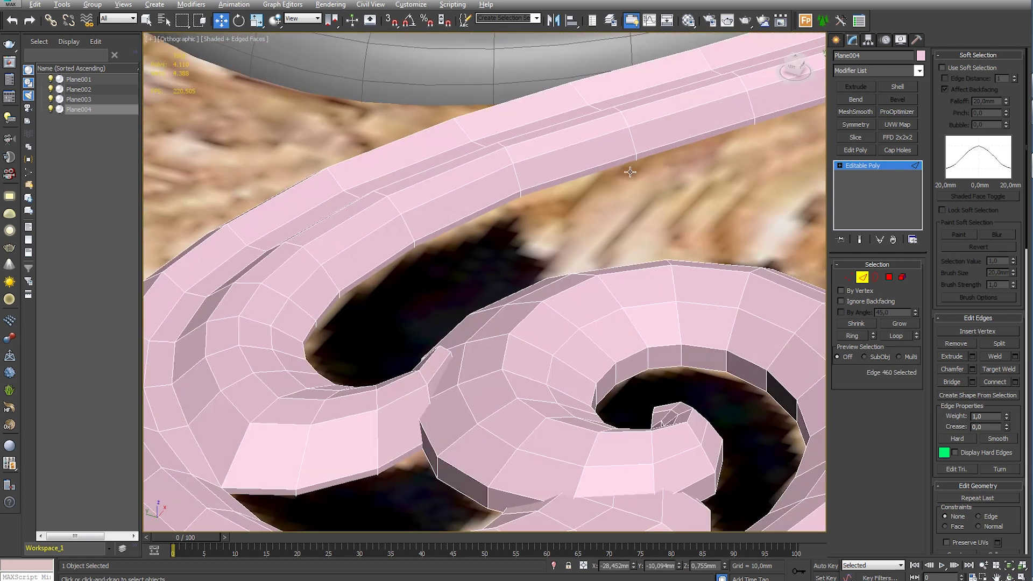
scroll(656, 136, up, 3)
mouse_move(656, 135)
middle_down()
mouse_move(607, 194)
mouse_move(527, 124)
middle_up()
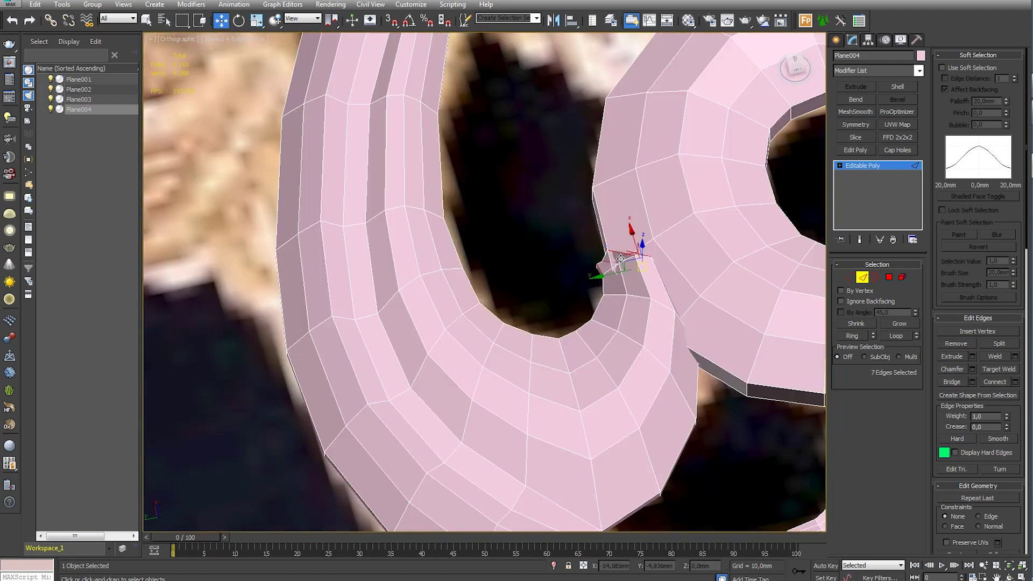
scroll(620, 259, down, 5)
alt+middle_drag(620, 259, 576, 238)
Enable Soft Selection with Edge Distance falloff, clear the selection, and switch to vertex editing
click(969, 68)
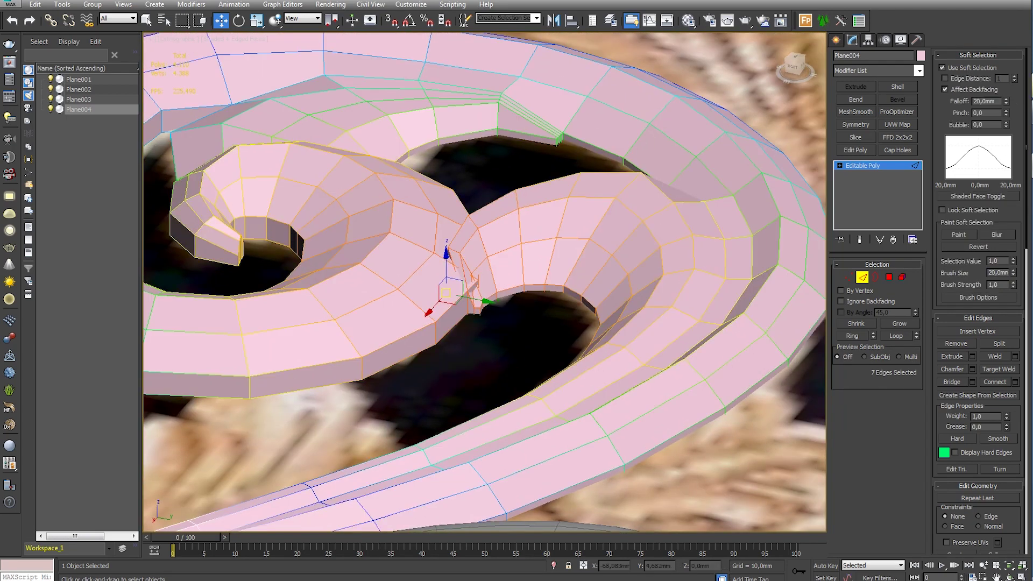
click(1014, 76)
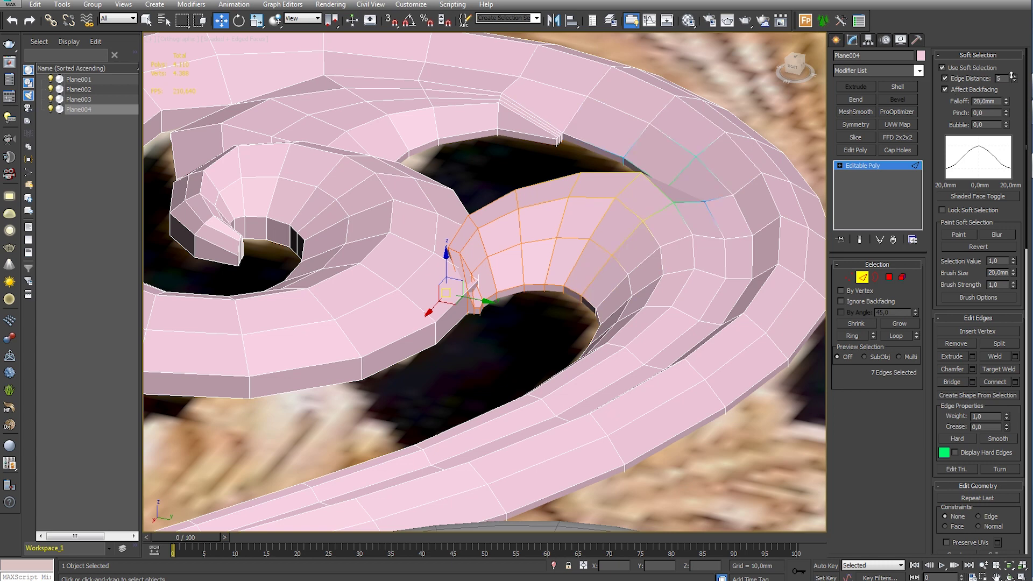
alt+middle_drag(538, 269, 455, 243)
key(ctrl+d)
alt+middle_drag(456, 237, 354, 287)
scroll(354, 293, up, 5)
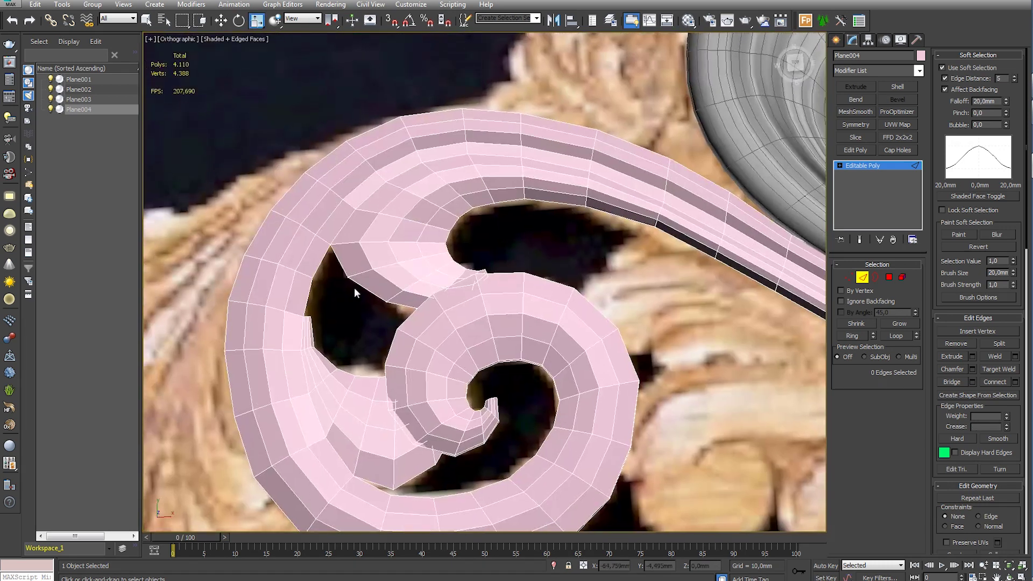
scroll(354, 288, up, 3)
alt+middle_drag(518, 183, 657, 266)
key(1)
key(w)
alt+middle_drag(569, 283, 549, 249)
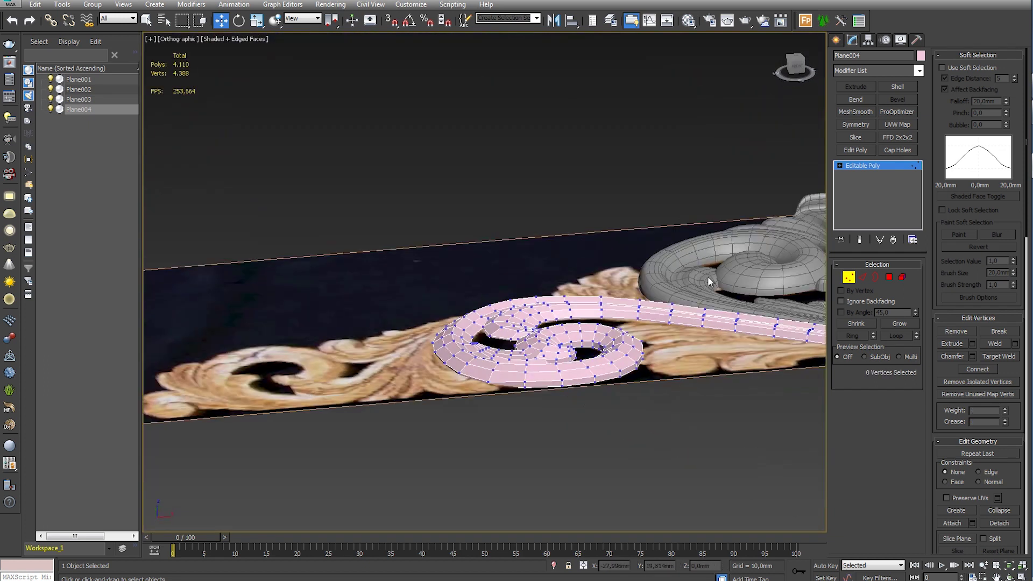
Nudge the pink spiral piece vertically, then show it from the top in vertex mode
click(836, 40)
alt+middle_drag(591, 280, 662, 258)
drag(661, 259, 662, 251)
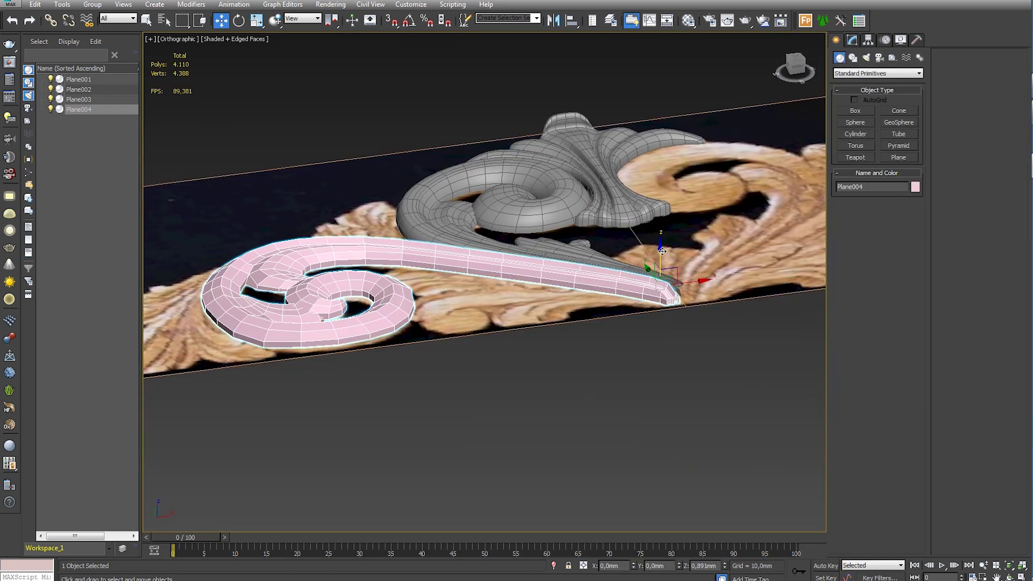
alt+middle_drag(662, 252, 538, 280)
scroll(538, 291, up, 5)
scroll(533, 299, up, 3)
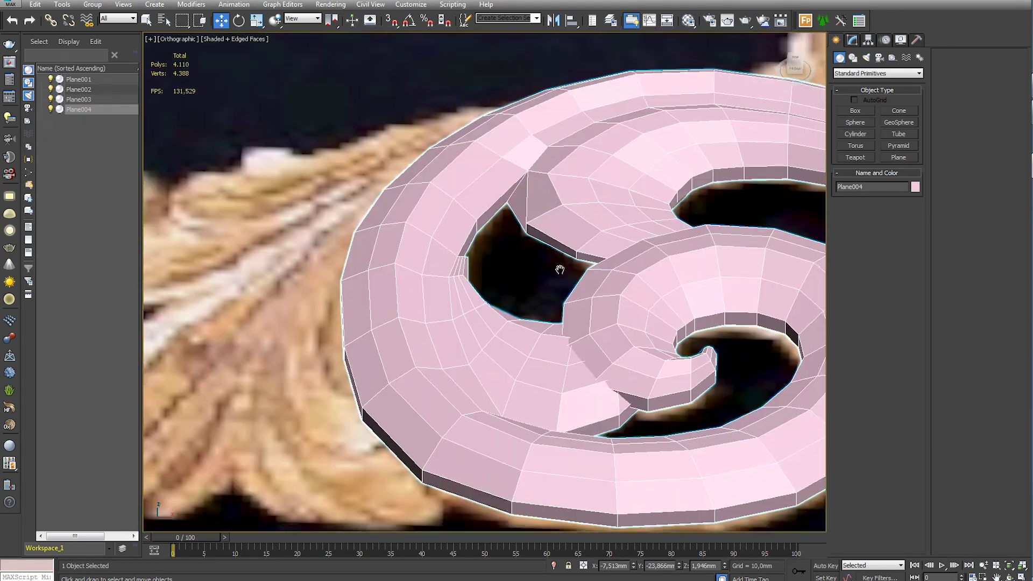
key(1)
key(t)
scroll(508, 231, up, 6)
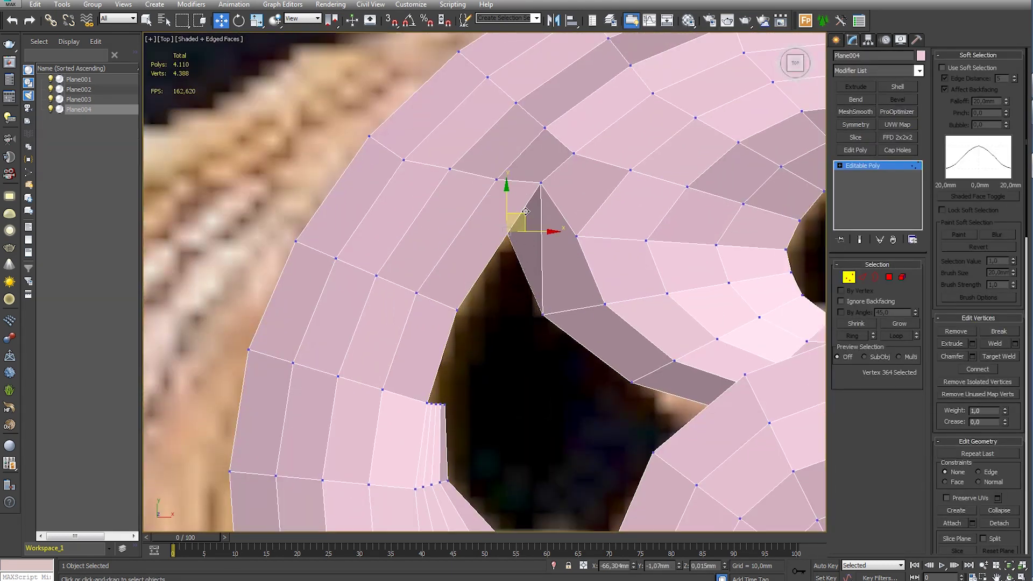
Pull an inner-lobe vertex down into the spiral's inner gap
drag(525, 211, 520, 283)
click(589, 223)
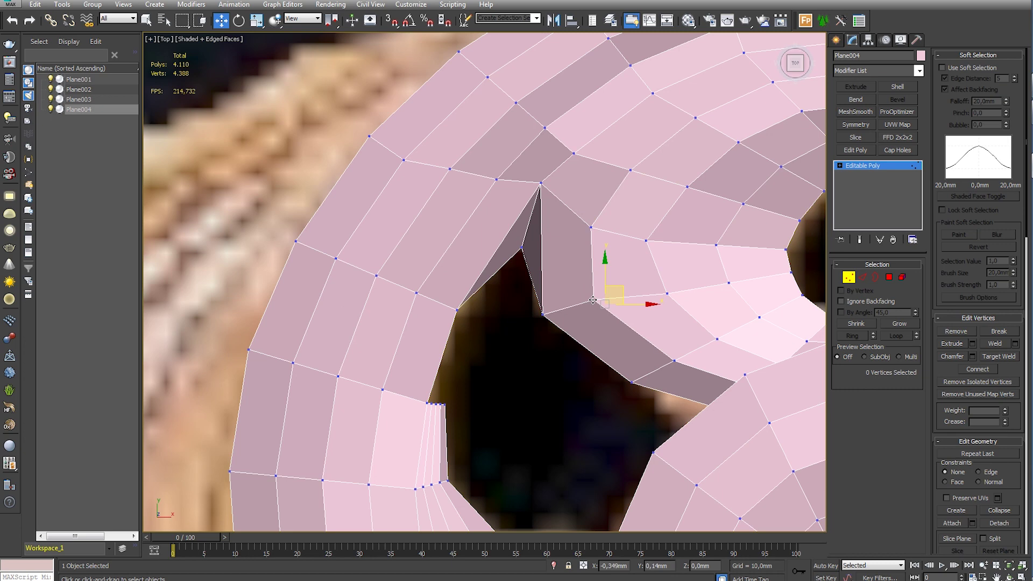
scroll(593, 300, down, 5)
scroll(461, 272, up, 5)
mouse_move(462, 272)
alt+middle_down()
mouse_move(496, 260)
mouse_move(515, 351)
alt+middle_up()
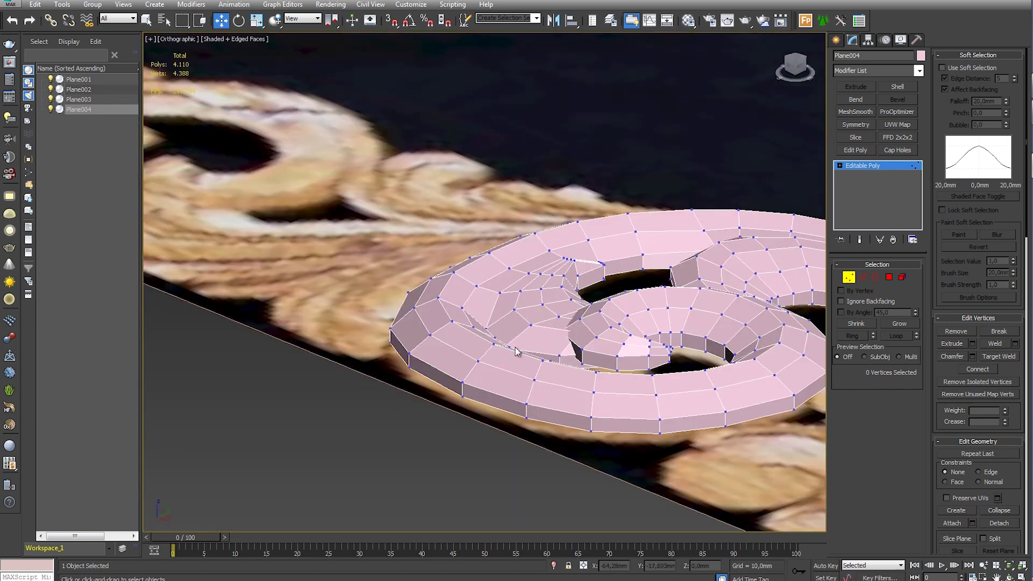
scroll(516, 351, up, 4)
Reshape the inner lobe by moving and slightly lowering its neighbouring vertices
click(496, 265)
mouse_move(495, 265)
mouse_down()
mouse_move(539, 232)
mouse_move(550, 238)
mouse_up()
click(605, 179)
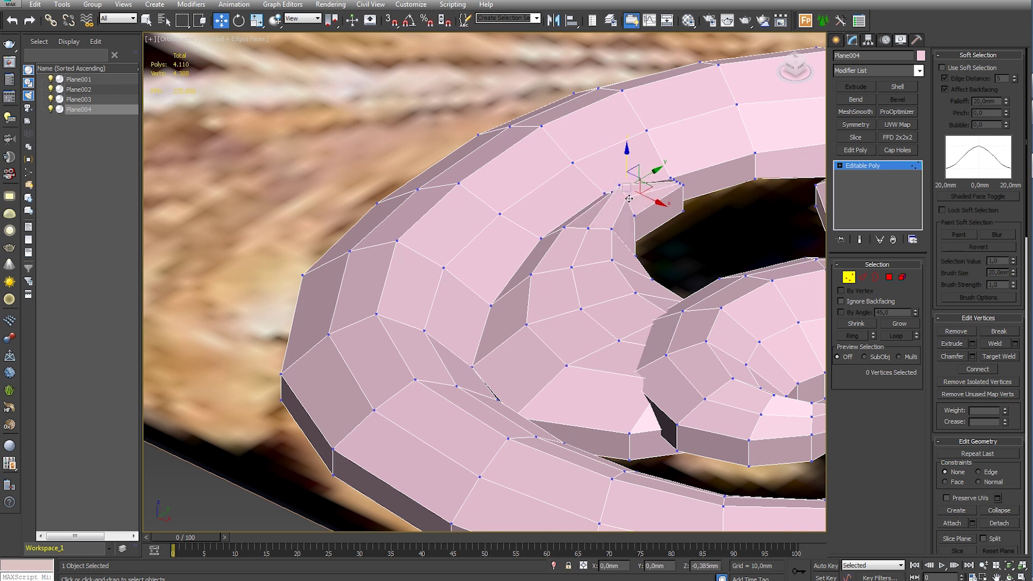
middle_drag(619, 186, 611, 132)
click(563, 212)
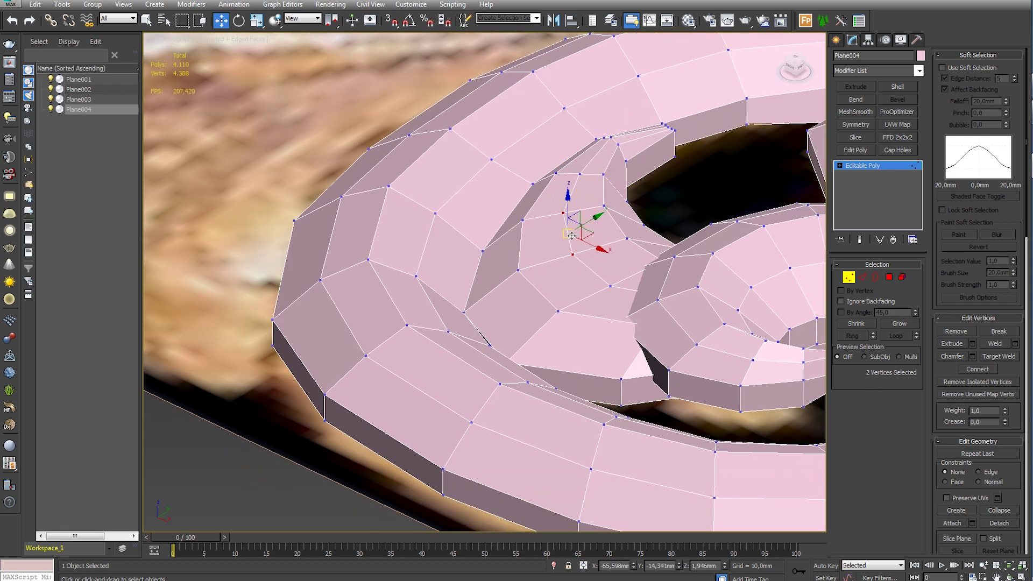
drag(572, 236, 570, 222)
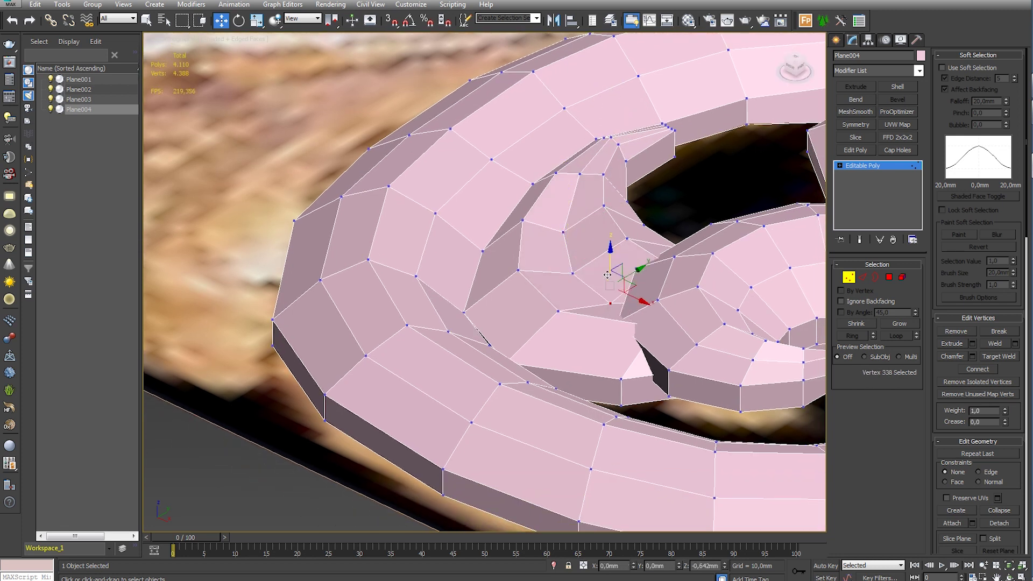
drag(580, 175, 580, 178)
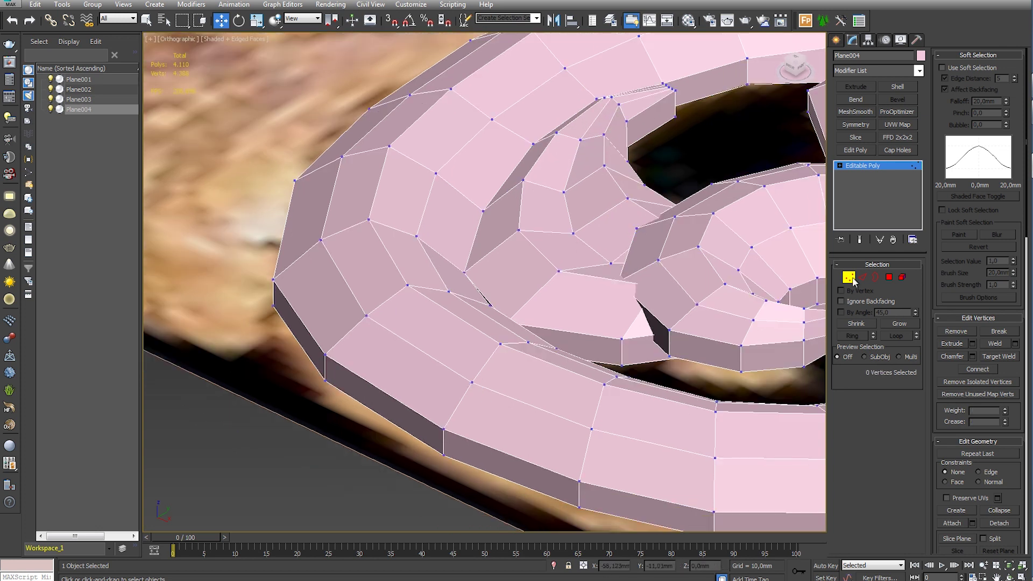
Connect the curl's edge ring with three new edges
click(849, 276)
scroll(703, 341, down, 3)
scroll(703, 341, down, 3)
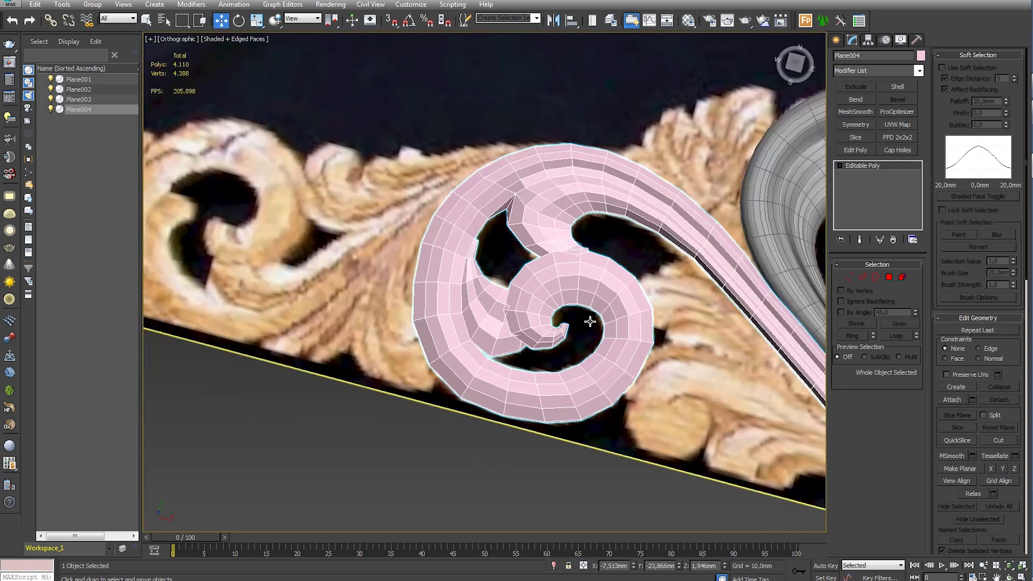
scroll(543, 262, up, 1)
scroll(543, 262, up, 5)
alt+middle_drag(525, 260, 544, 318)
scroll(544, 318, up, 3)
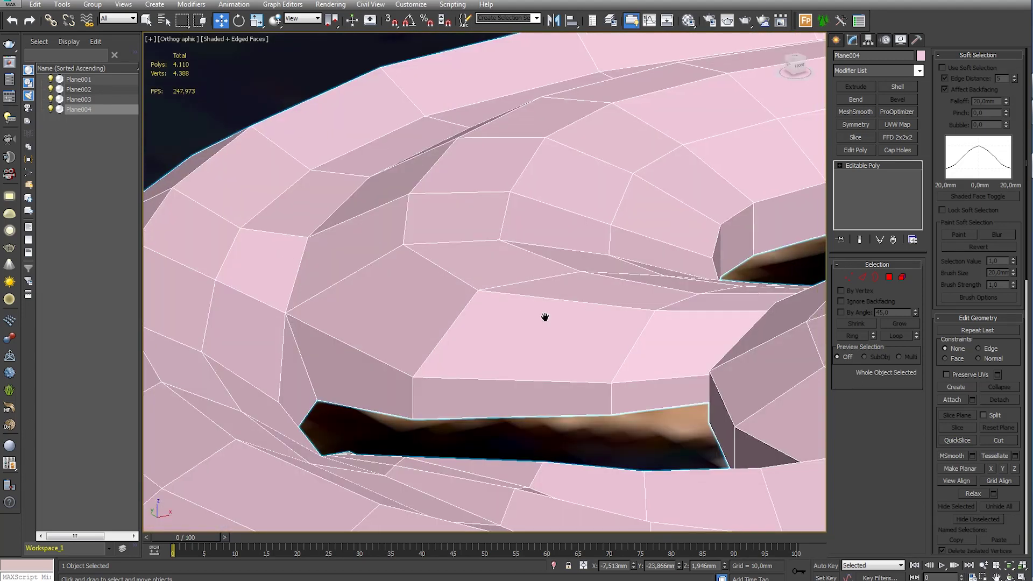
key(2)
click(1015, 382)
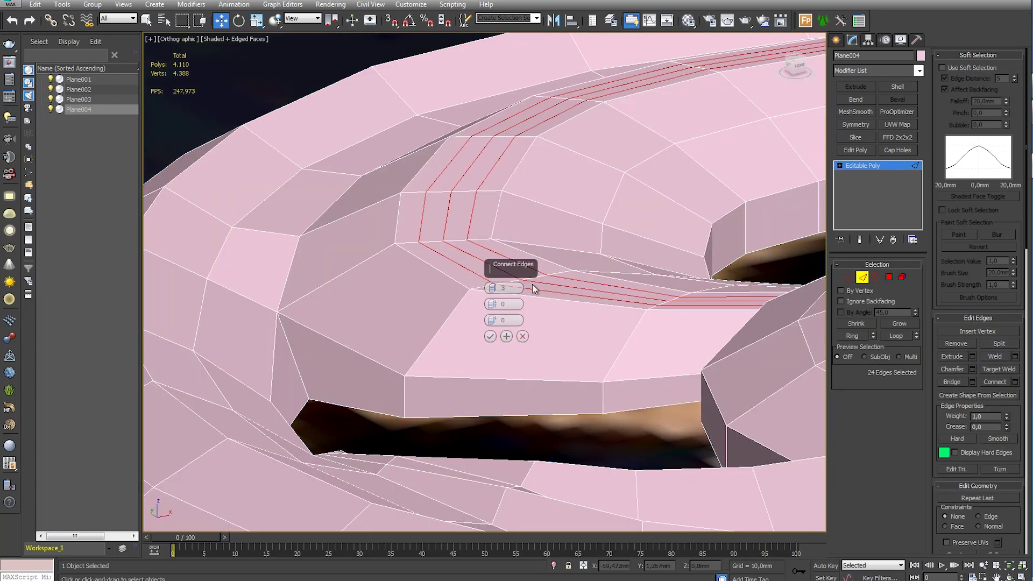
click(491, 336)
Select a few vertices on the scroll mesh, review it, then clear the selection
key(1)
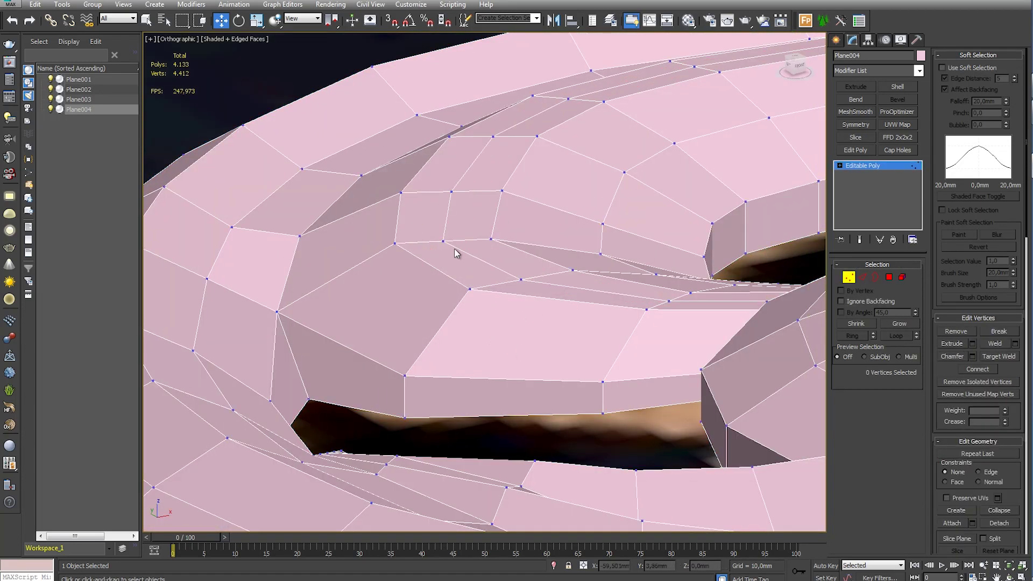
ctrl+click(451, 191)
mouse_move(451, 191)
alt+middle_down()
mouse_move(500, 220)
mouse_move(461, 196)
alt+middle_up()
scroll(500, 220, down, 5)
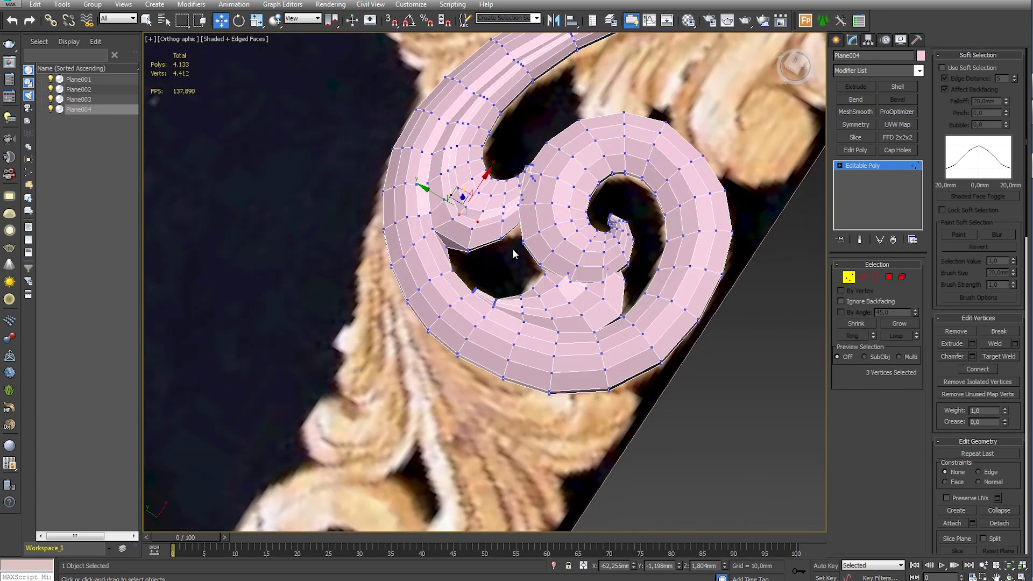
scroll(519, 203, up, 4)
click(518, 203)
Select the spiral's outer edge loop minus three edges, then add a MeshSmooth modifier
click(863, 277)
double_click(628, 167)
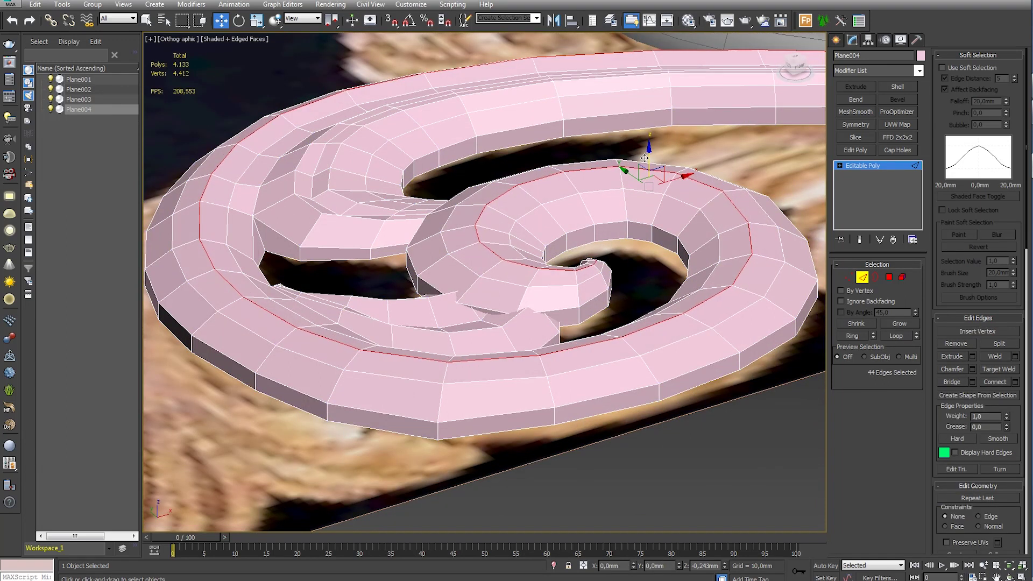
alt+middle_drag(646, 156, 630, 277)
alt+drag(572, 310, 572, 312)
alt+middle_drag(572, 312, 652, 128)
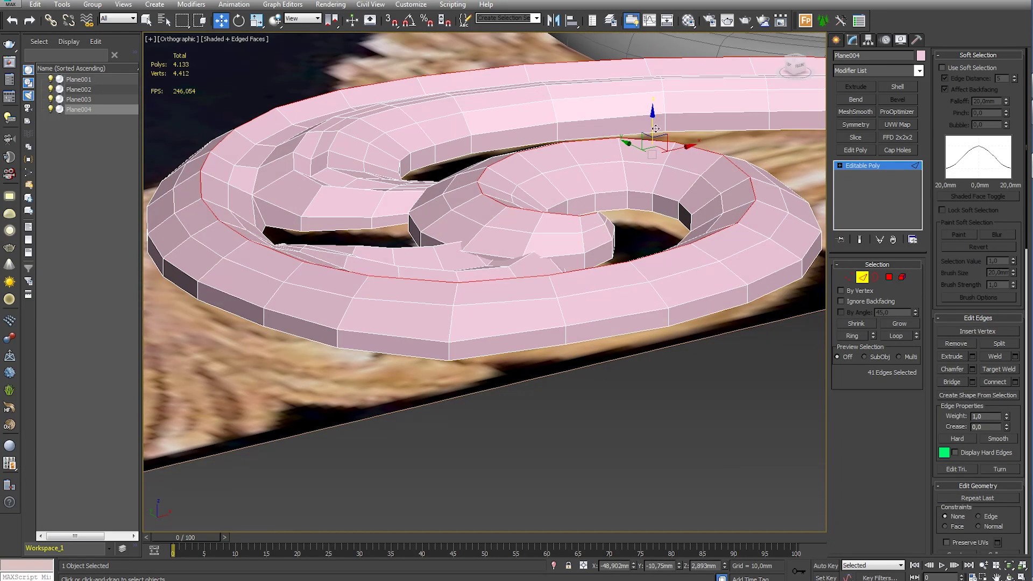
click(862, 277)
click(855, 112)
mouse_move(591, 269)
alt+middle_down()
mouse_move(539, 328)
mouse_move(566, 265)
alt+middle_up()
scroll(539, 328, down, 5)
scroll(565, 269, up, 4)
Switch to plain shading, select the pink scroll and zoom in on its curl
key(F4)
key(ctrl+d)
click(564, 249)
scroll(462, 295, up, 5)
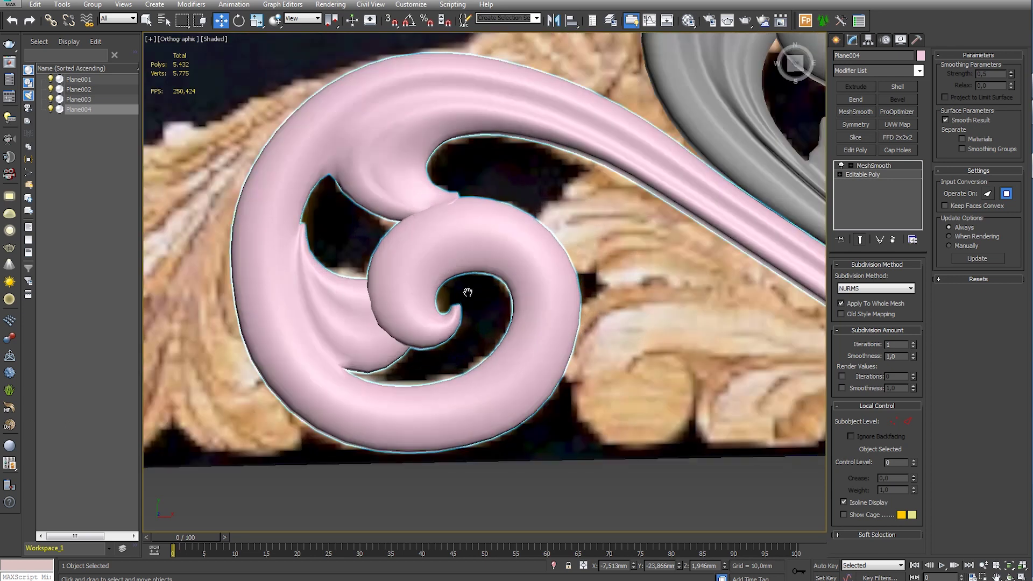
scroll(461, 296, down, 6)
middle_drag(273, 297, 410, 278)
scroll(425, 275, up, 4)
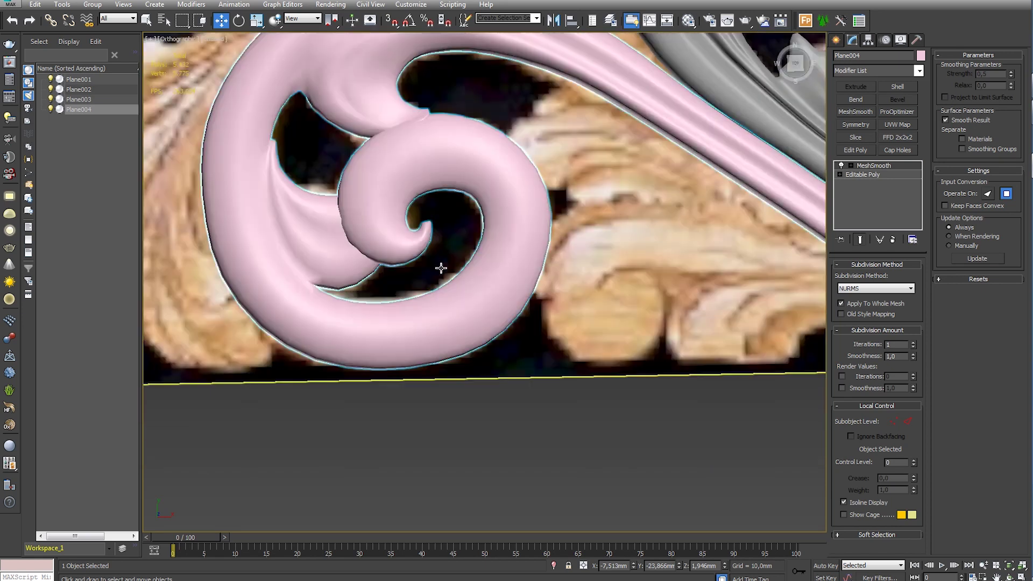
scroll(498, 299, up, 3)
scroll(511, 243, up, 1)
Chamfer the 44-edge spiral loop by about 0.673 mm in a new Edit Poly modifier
click(863, 175)
click(863, 277)
double_click(479, 141)
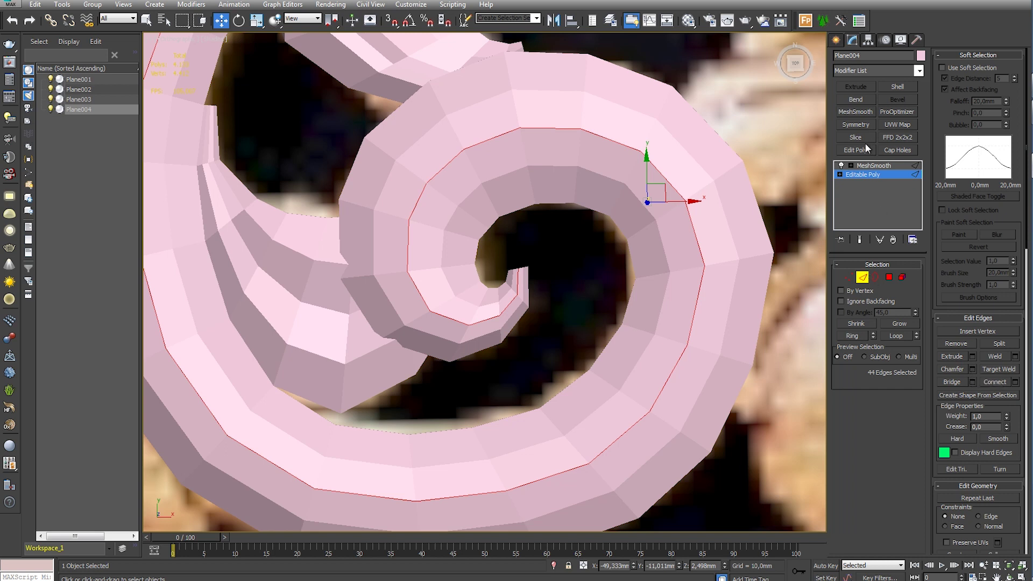
click(856, 150)
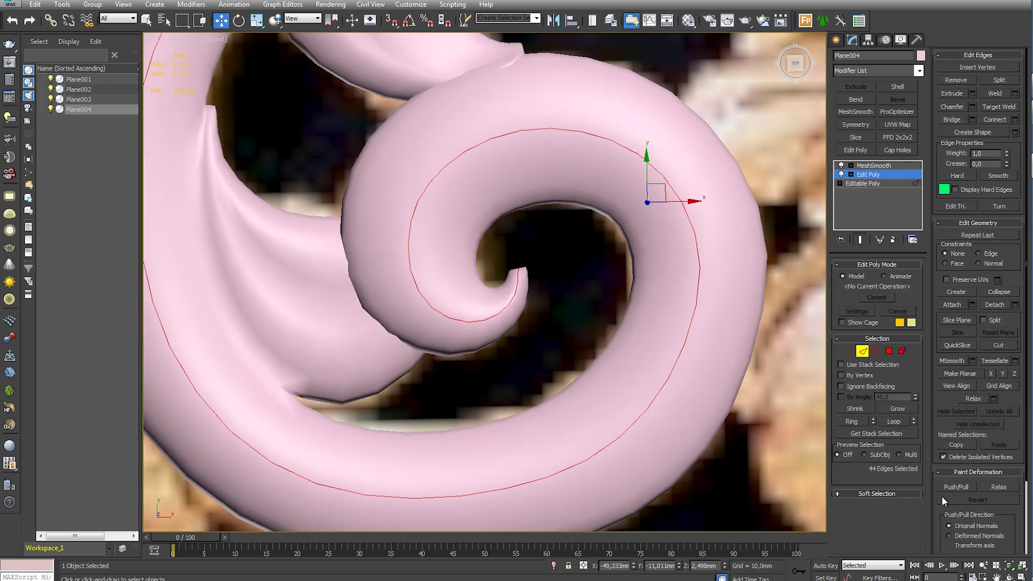
click(972, 106)
right_click(493, 305)
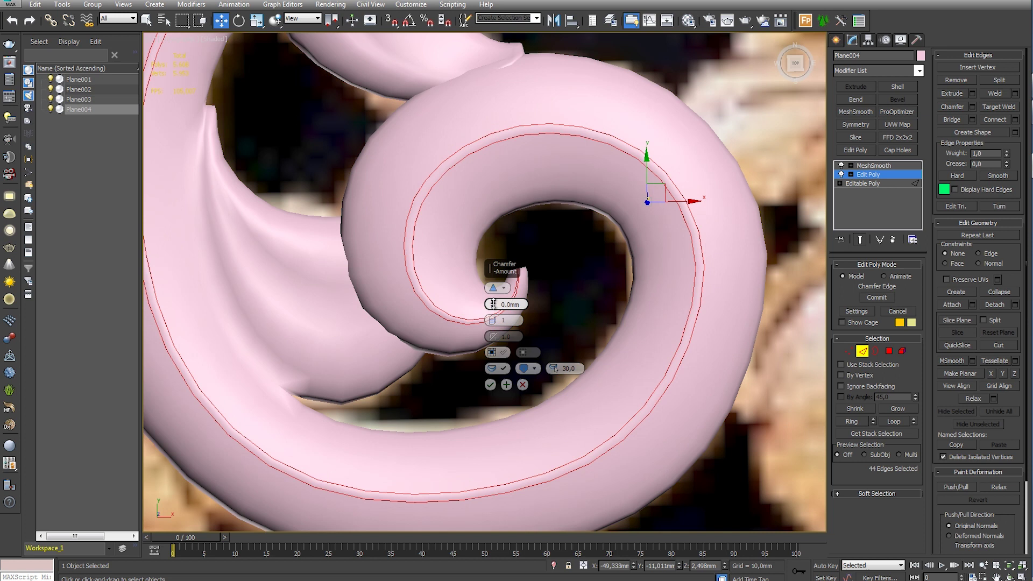
drag(494, 304, 496, 315)
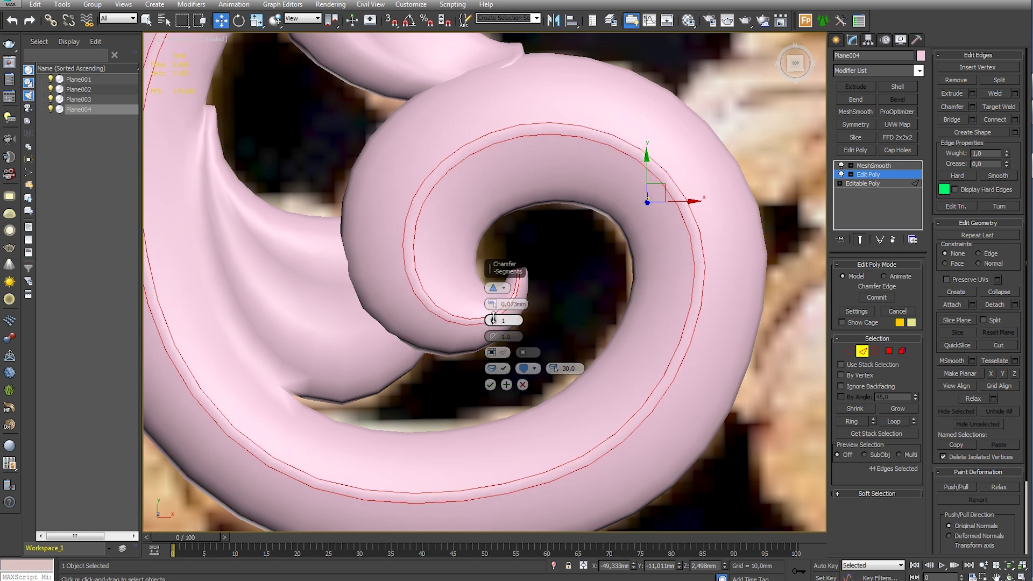
click(490, 384)
scroll(535, 340, down, 5)
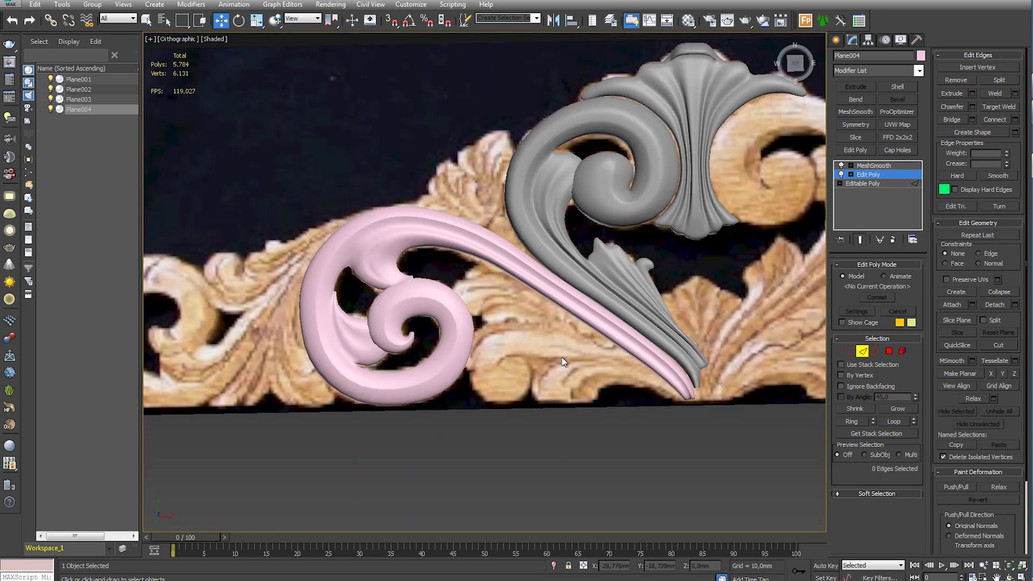
Select vertices on the scroll's outer rim in vertex mode
click(849, 351)
scroll(646, 258, up, 2)
scroll(645, 258, up, 5)
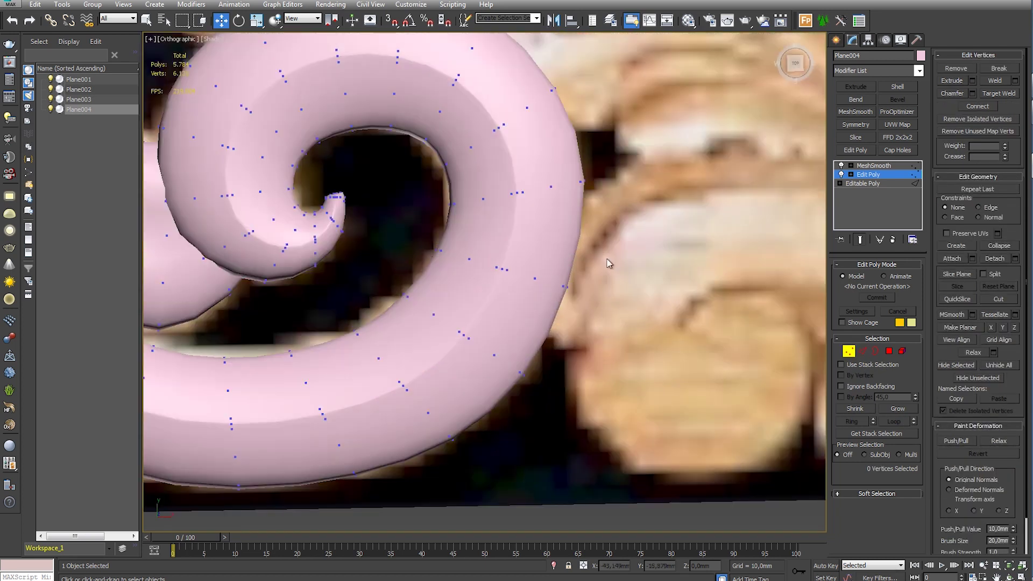
click(597, 269)
scroll(662, 258, up, 3)
scroll(678, 242, down, 1)
scroll(646, 350, down, 2)
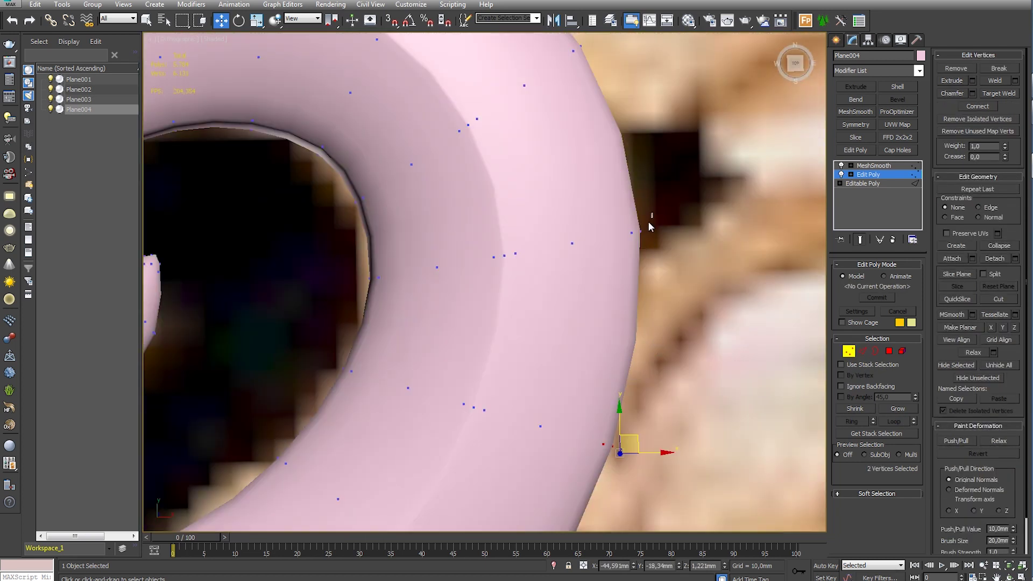
scroll(654, 264, down, 3)
scroll(540, 340, down, 3)
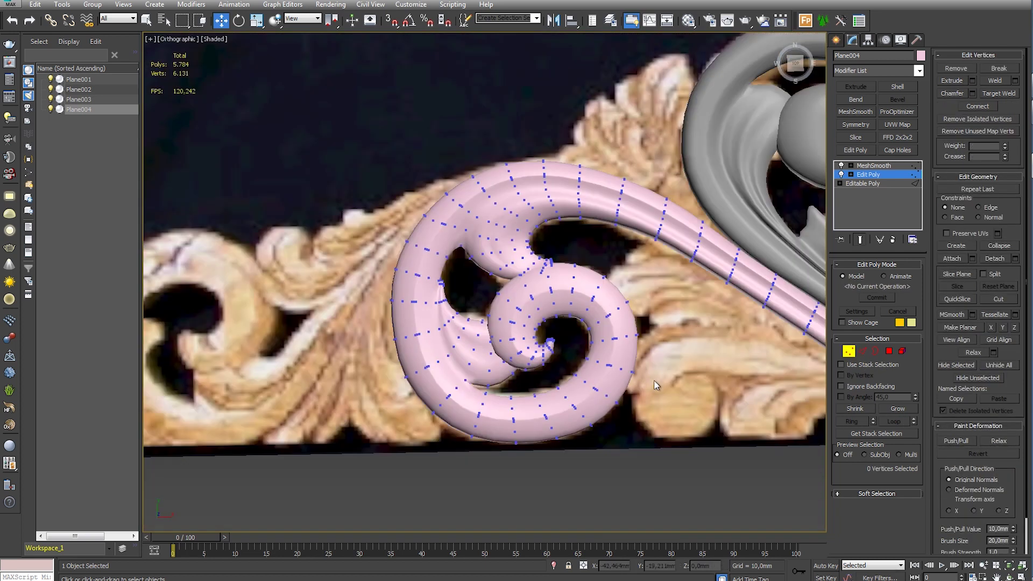
scroll(540, 340, down, 3)
Scale the spiral's open border edges down to 5% height, then clear the selection
key(3)
mouse_move(540, 302)
alt+middle_down()
mouse_move(541, 340)
mouse_move(540, 301)
alt+middle_up()
scroll(540, 302, up, 3)
key(F4)
click(538, 291)
key(r)
drag(566, 240, 622, 369)
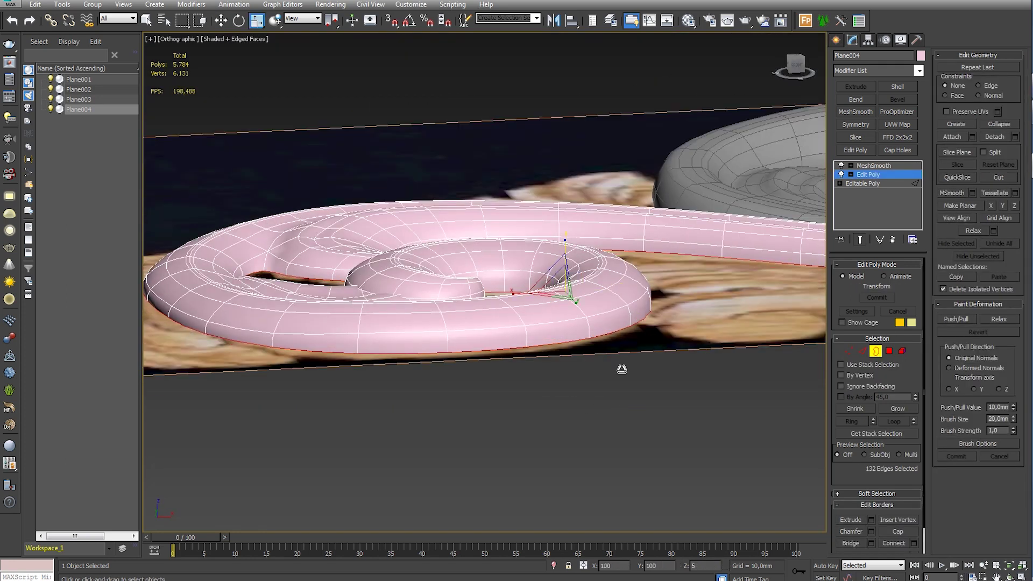
key(w)
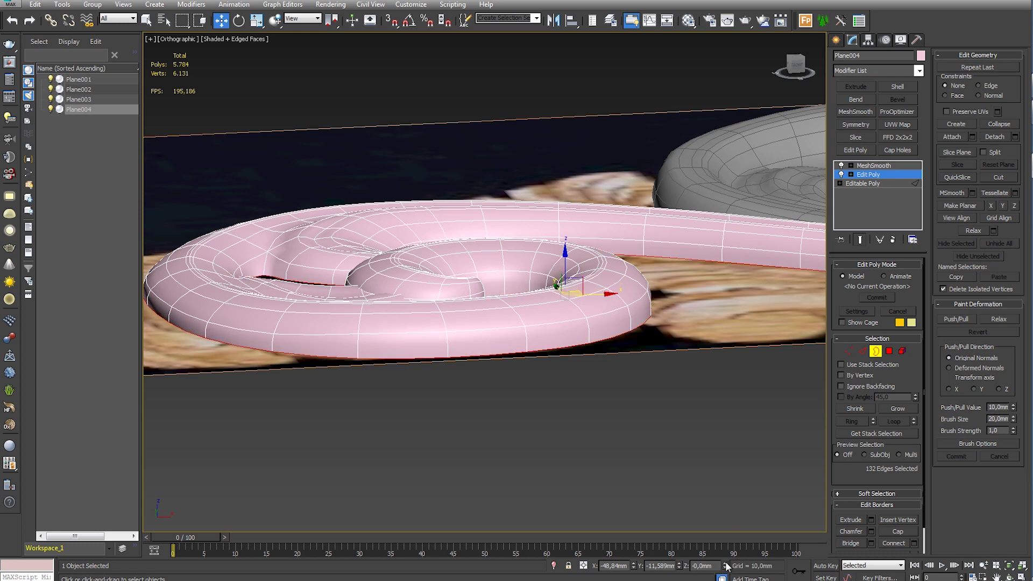
alt+middle_drag(558, 281, 569, 341)
key(ctrl+d)
Reselect the pink scroll and narrow its edge selection to nine edges
alt+middle_drag(592, 269, 538, 242)
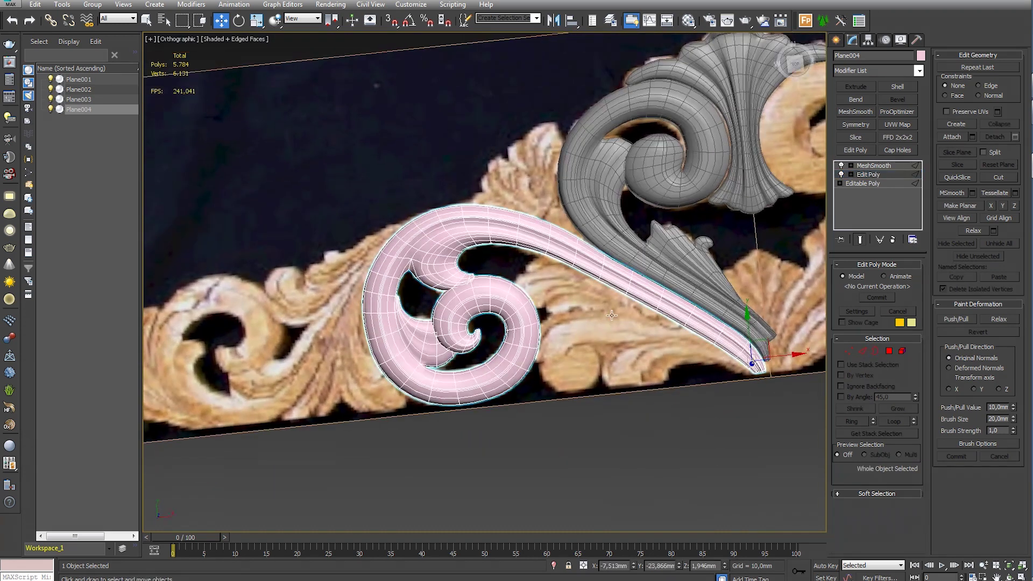
click(376, 134)
middle_drag(484, 216, 530, 226)
scroll(531, 213, up, 3)
click(531, 212)
scroll(546, 269, up, 2)
scroll(546, 270, up, 5)
key(2)
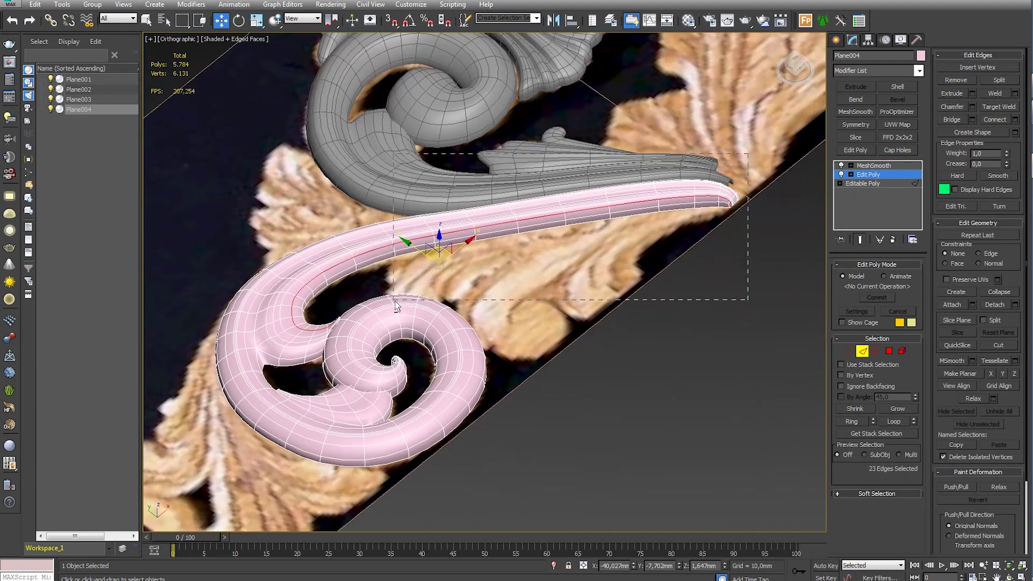
alt+drag(396, 306, 395, 306)
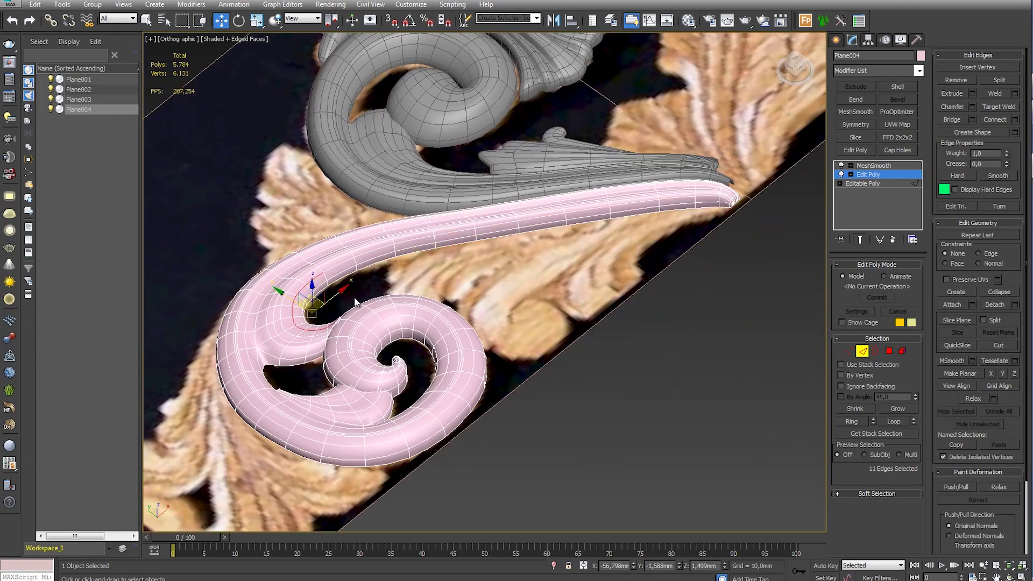
scroll(492, 296, up, 5)
scroll(498, 272, up, 2)
scroll(516, 269, up, 3)
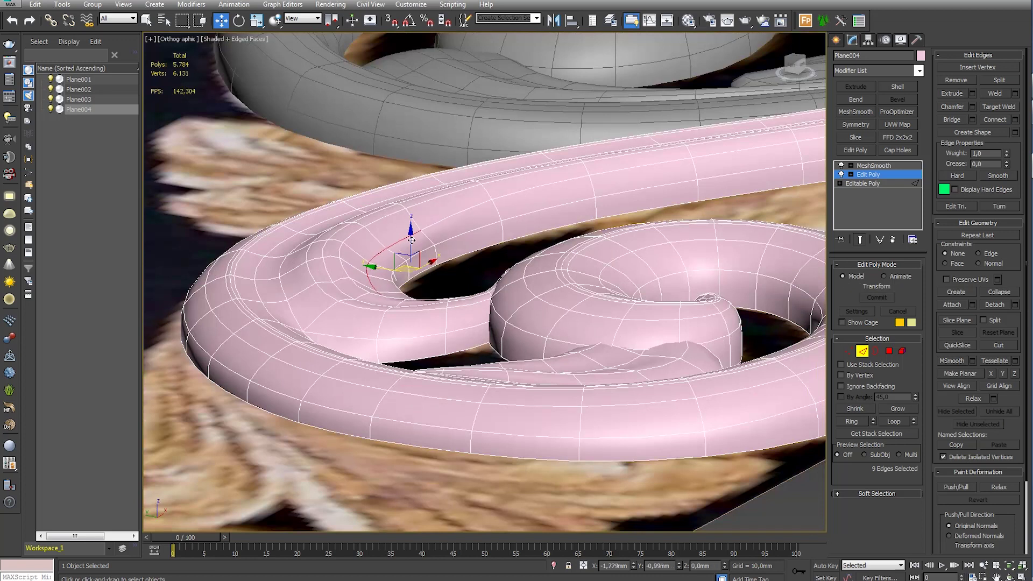
alt+middle_drag(412, 239, 632, 209)
With MeshSmooth hidden, push a stem cage vertex slightly down, then restore smoothing and deselect
key(1)
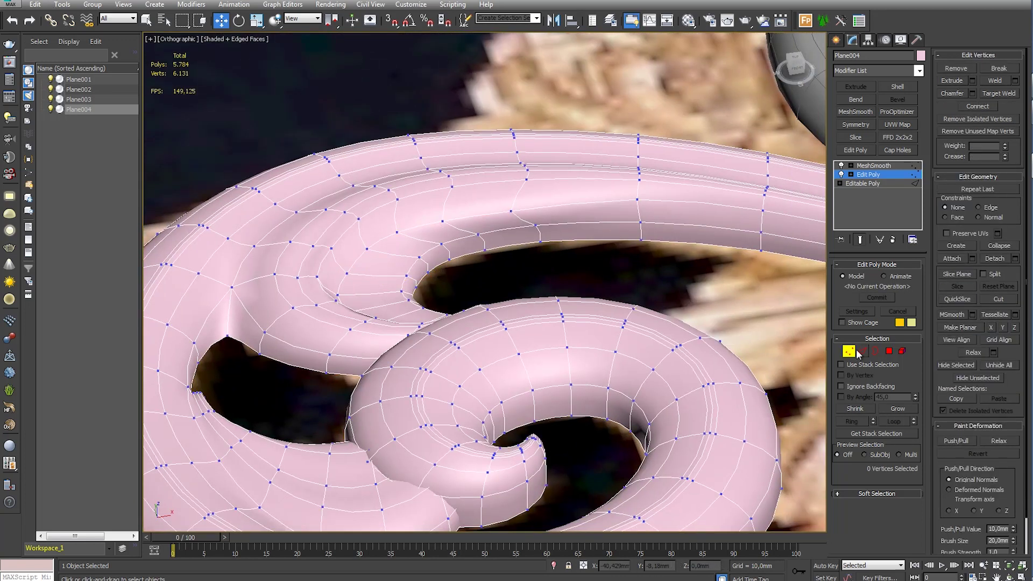
click(841, 165)
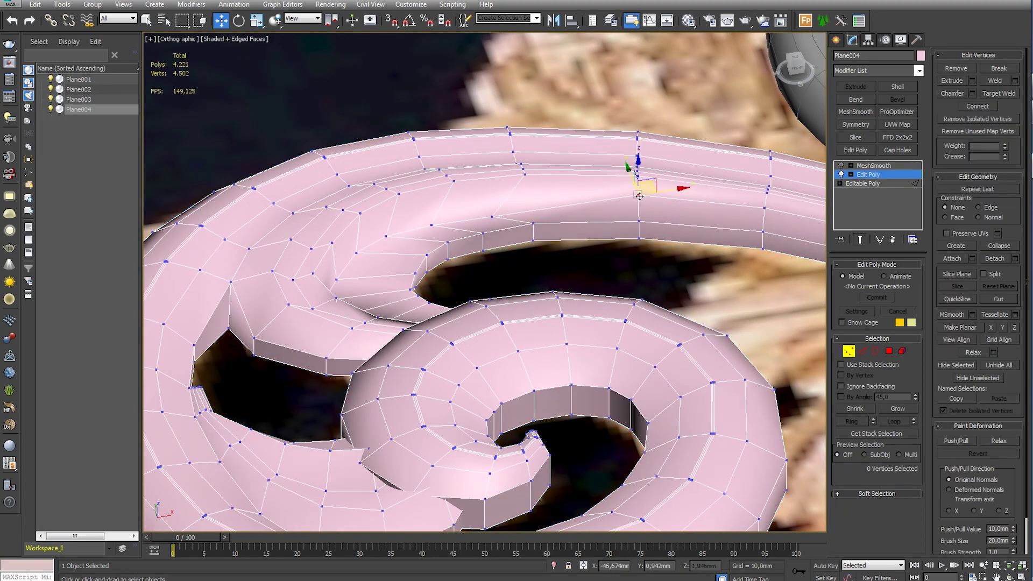
drag(640, 196, 636, 173)
scroll(764, 207, down, 3)
click(841, 165)
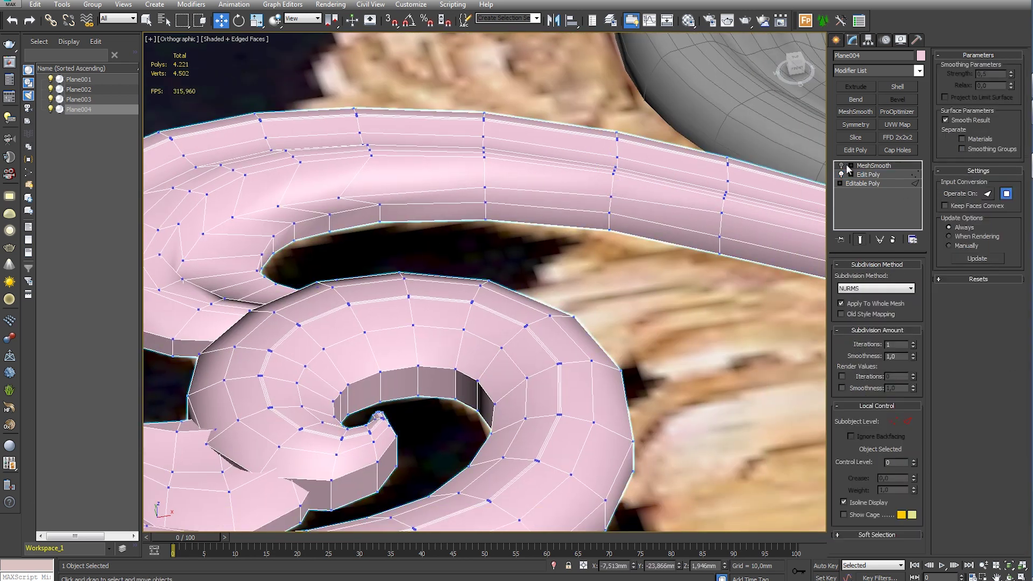
alt+middle_drag(614, 177, 623, 302)
click(623, 302)
scroll(646, 350, down, 2)
In Top view, turn the three scroll pieces Plane002–004 grey
alt+middle_drag(646, 350, 662, 377)
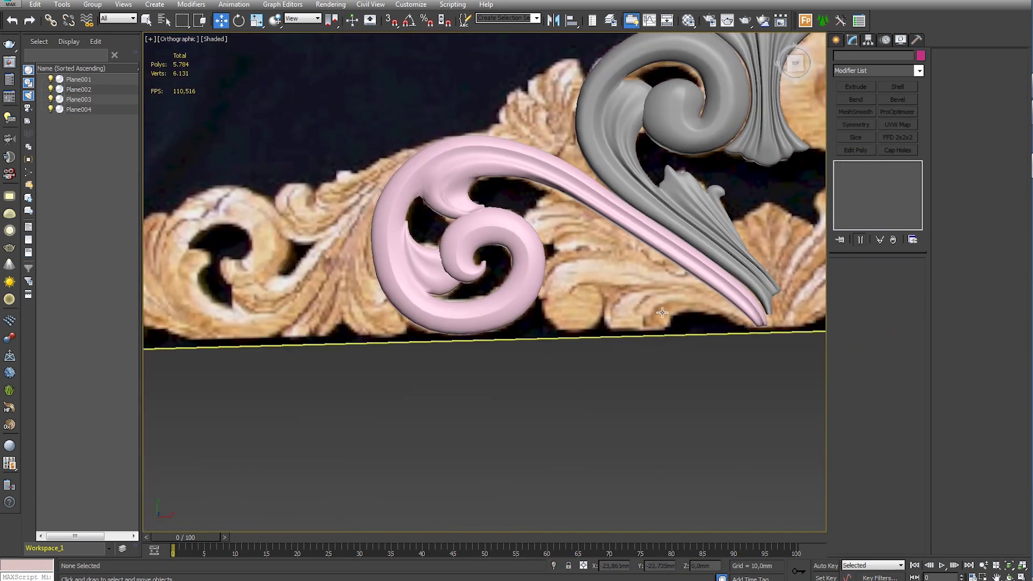
scroll(678, 397, down, 2)
scroll(443, 280, up, 3)
scroll(442, 280, down, 2)
key(t)
scroll(662, 339, up, 3)
drag(357, 99, 576, 392)
click(921, 55)
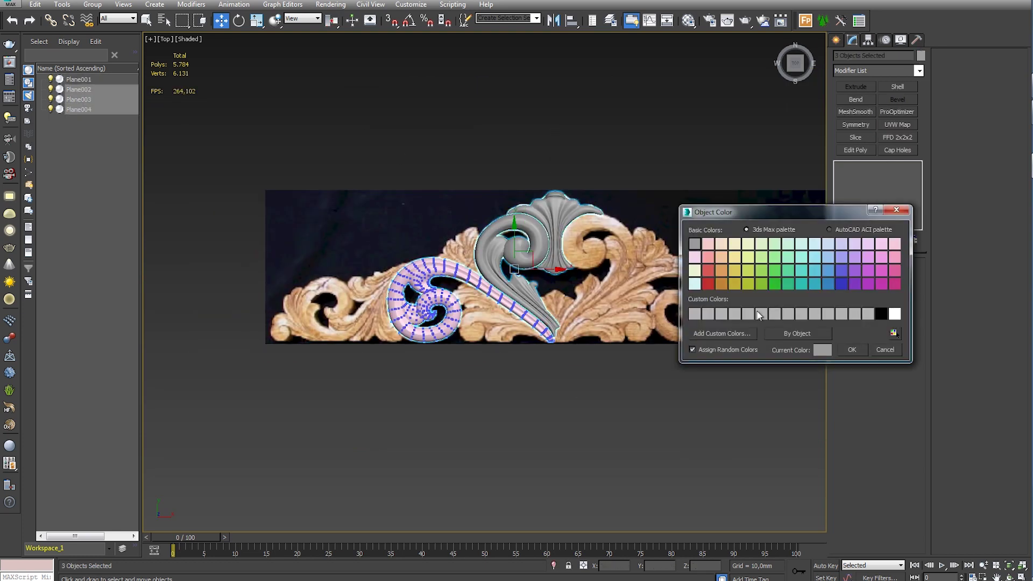
click(760, 315)
click(855, 348)
click(643, 410)
Draw a small new plane, Plane005, over the leaf carving
scroll(630, 436, up, 3)
scroll(615, 467, up, 2)
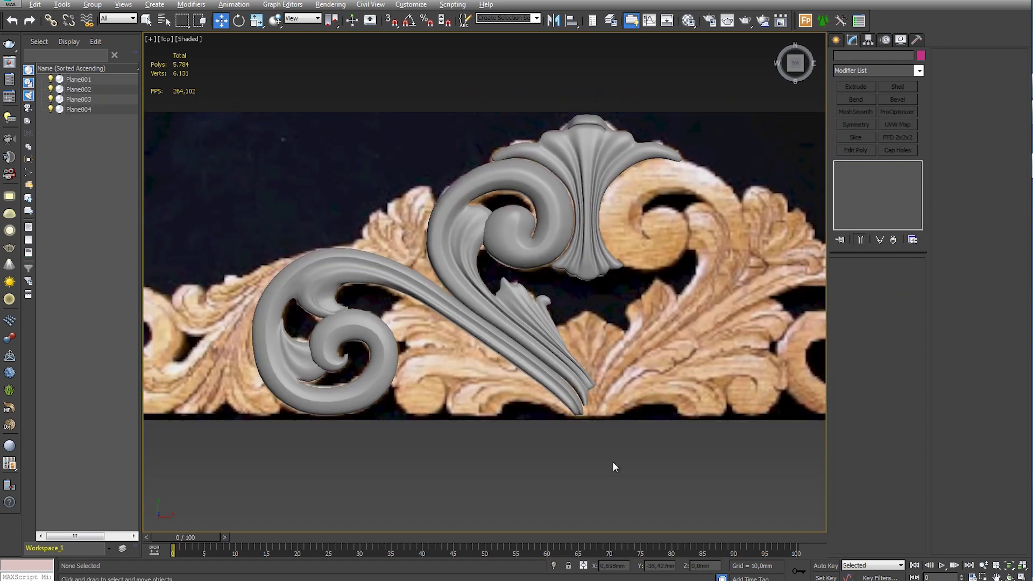
scroll(536, 242, up, 3)
drag(436, 340, 449, 354)
right_click(440, 344)
Convert the plane to Editable Poly and stretch its corners along the leaf lobe
click(586, 468)
key(1)
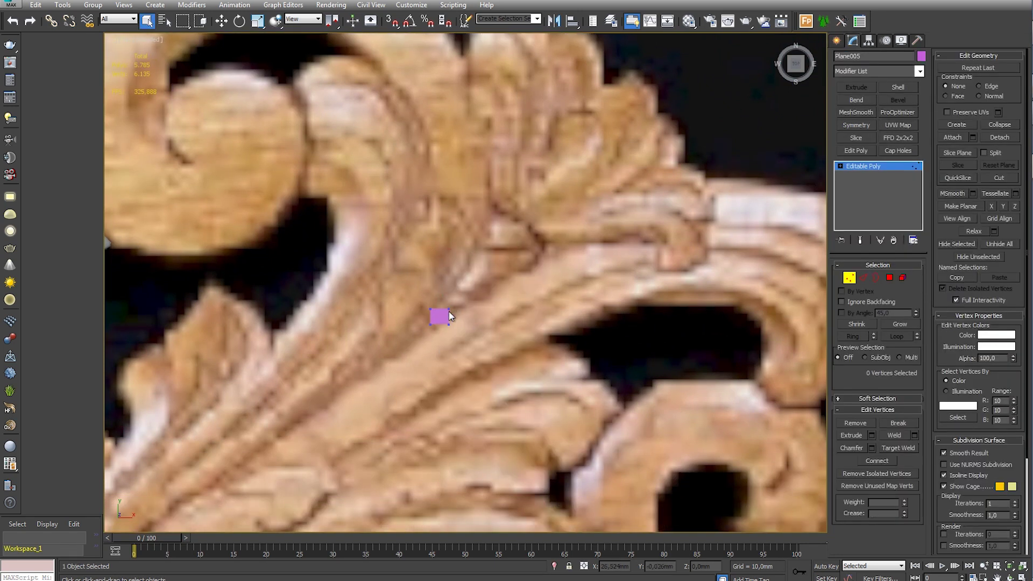
middle_drag(449, 323, 452, 316)
drag(452, 317, 464, 305)
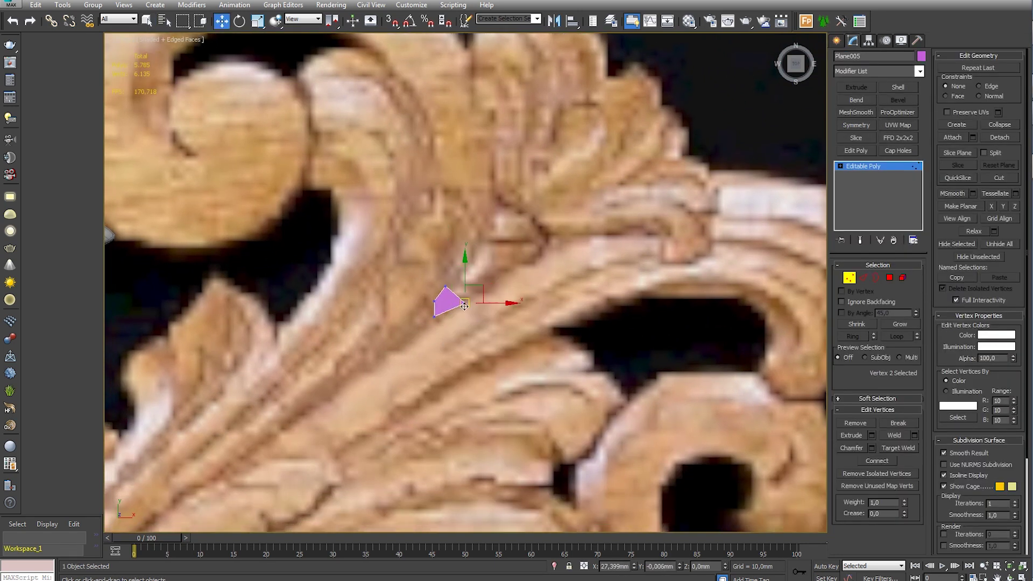
middle_drag(438, 323, 439, 336)
shift+drag(457, 309, 554, 256)
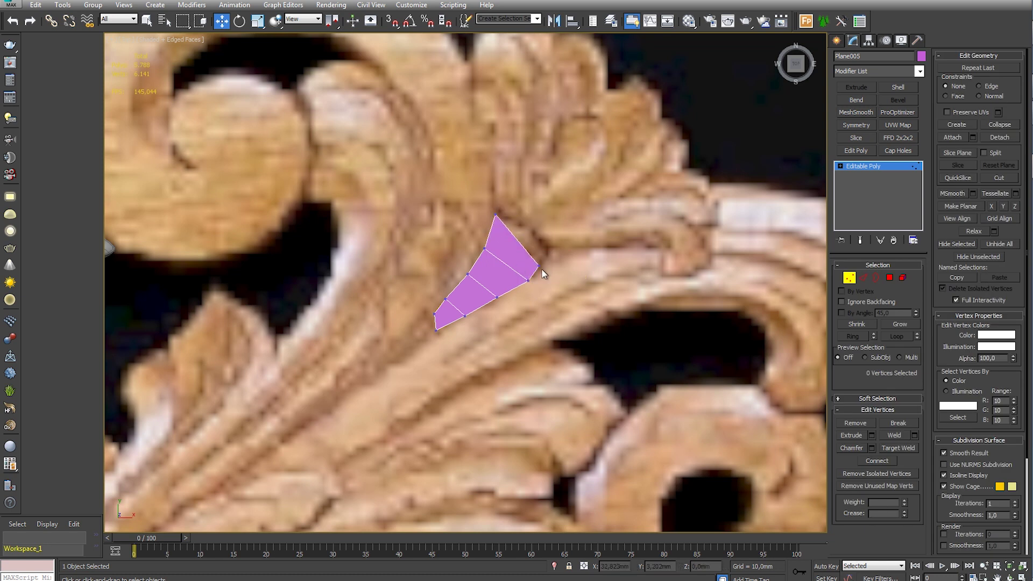
drag(437, 322, 423, 329)
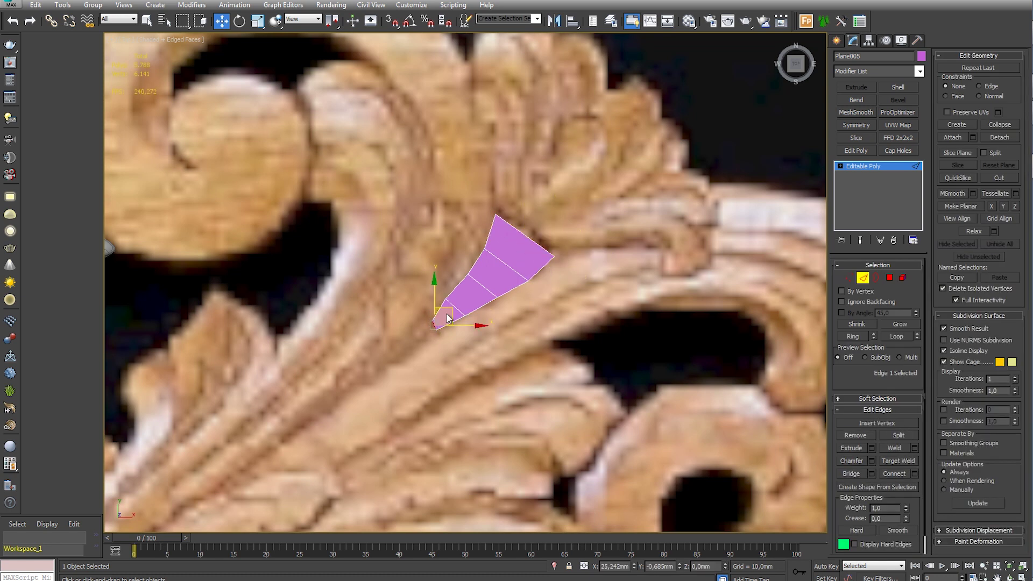
click(444, 302)
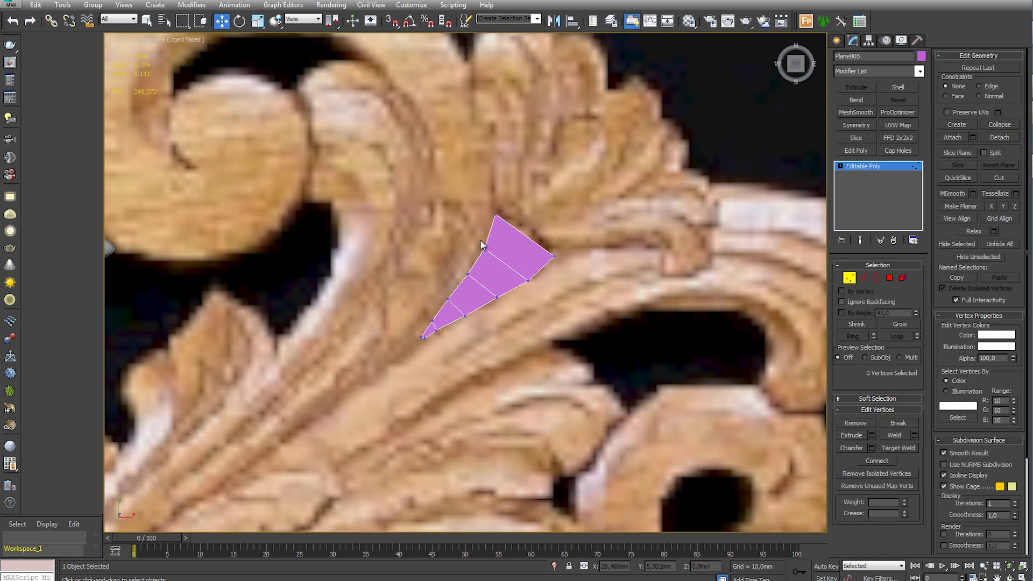
Extrude a new face from the top edge and move its vertices along the leaf outline
click(530, 279)
scroll(559, 259, down, 5)
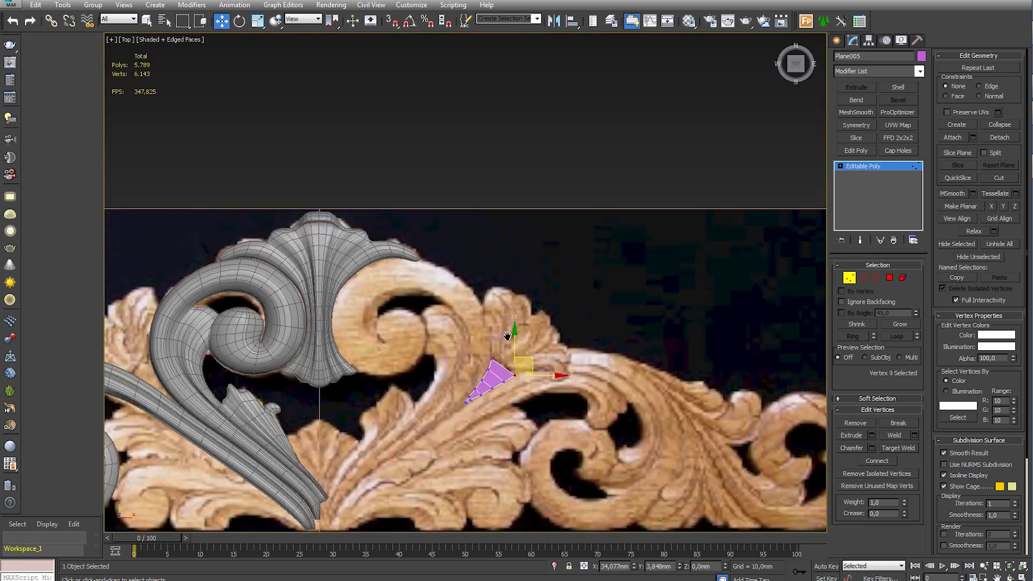
scroll(519, 318, up, 5)
scroll(518, 318, down, 2)
scroll(491, 343, up, 3)
key(2)
scroll(492, 343, up, 1)
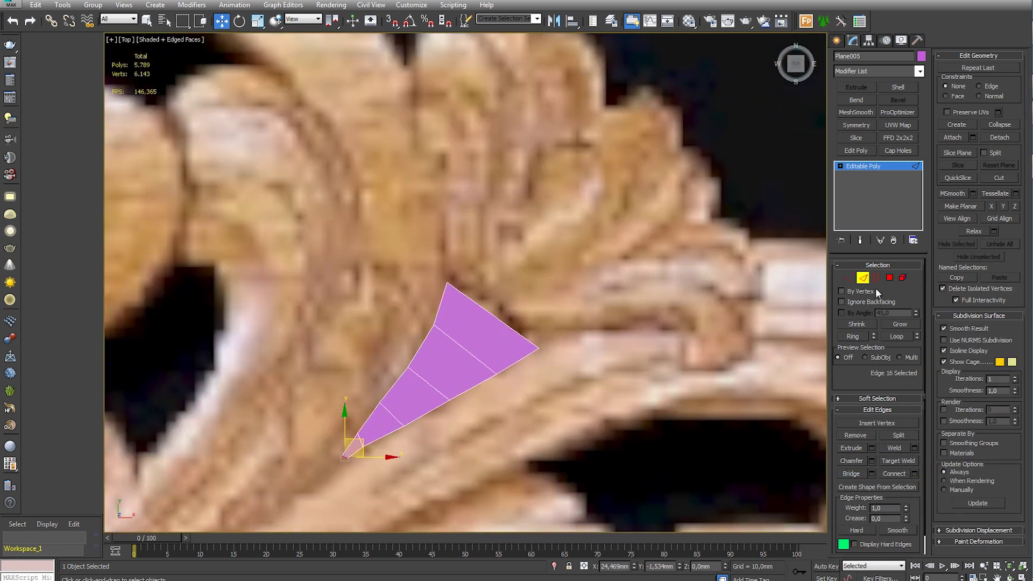
scroll(510, 316, down, 2)
scroll(508, 329, up, 2)
click(511, 332)
shift+drag(528, 322, 554, 285)
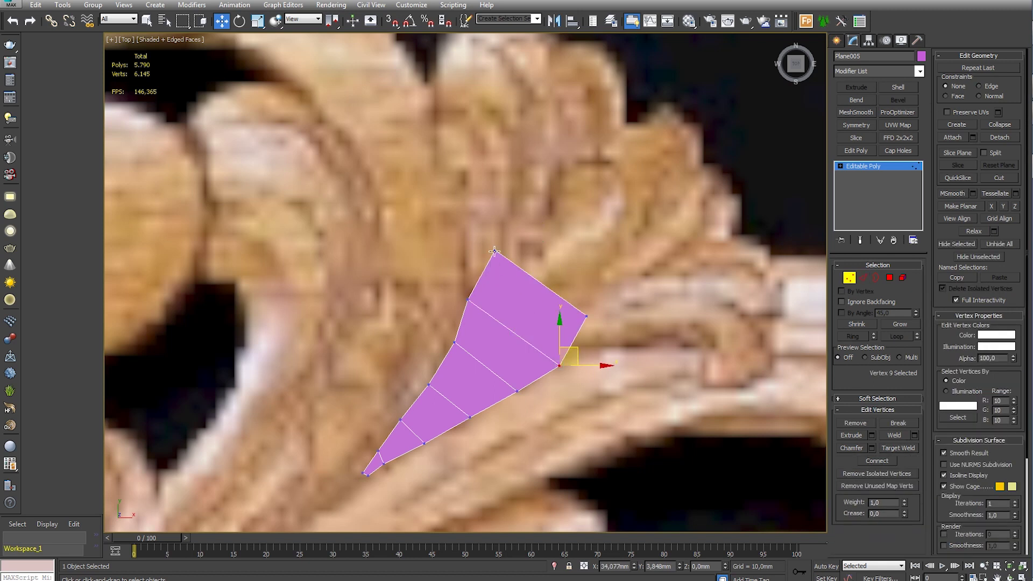
key(1)
drag(607, 348, 663, 337)
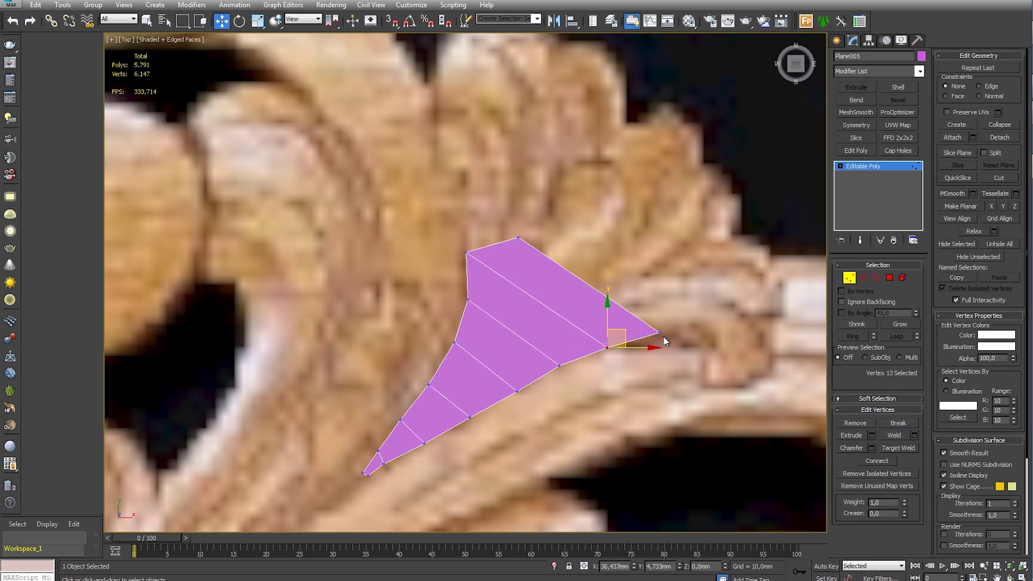
drag(467, 253, 463, 191)
Insert a vertex on the top edge and straighten the mesh's outer edge
key(2)
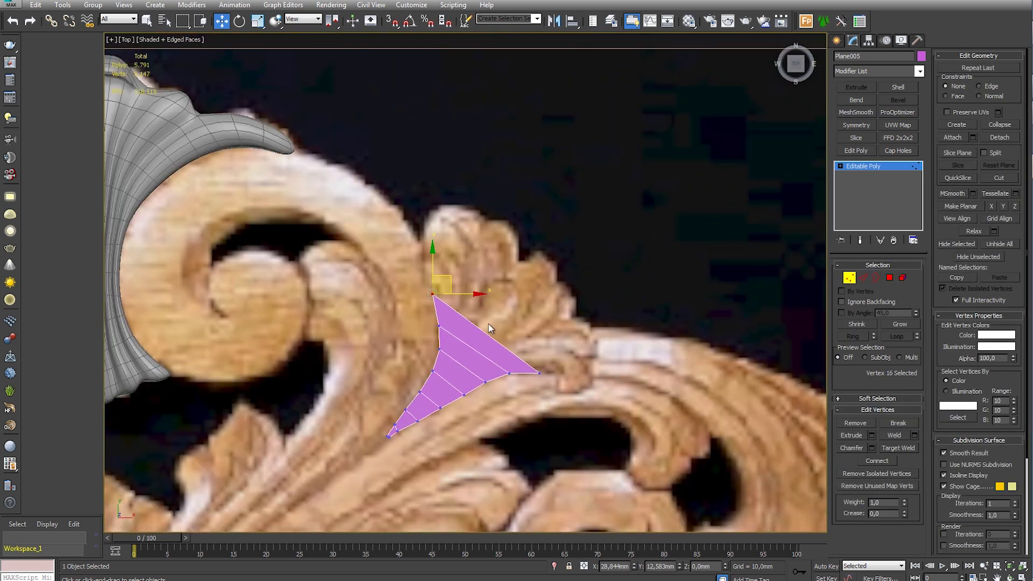
scroll(489, 334, up, 2)
click(877, 425)
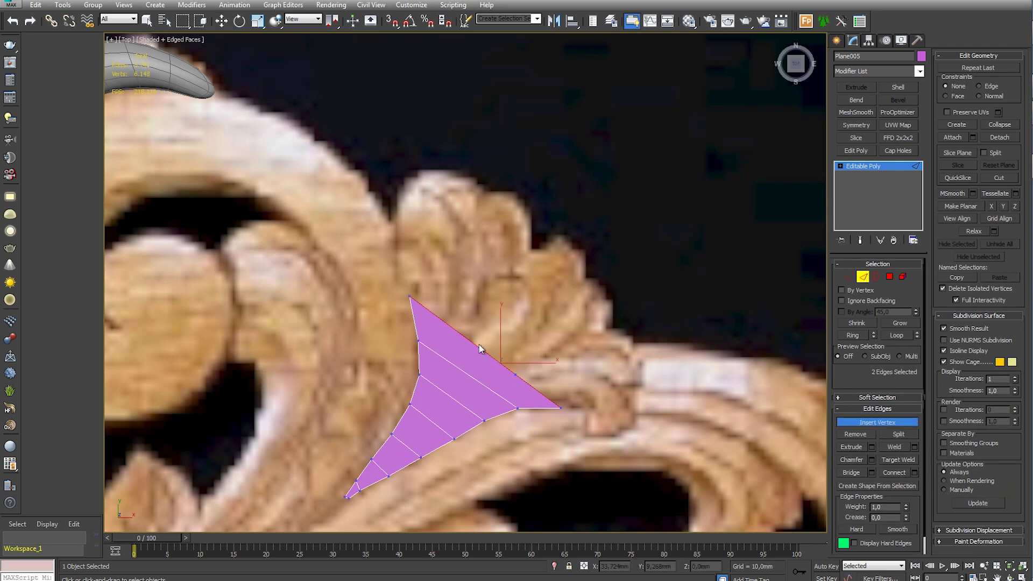
click(445, 320)
key(1)
click(398, 271)
click(446, 325)
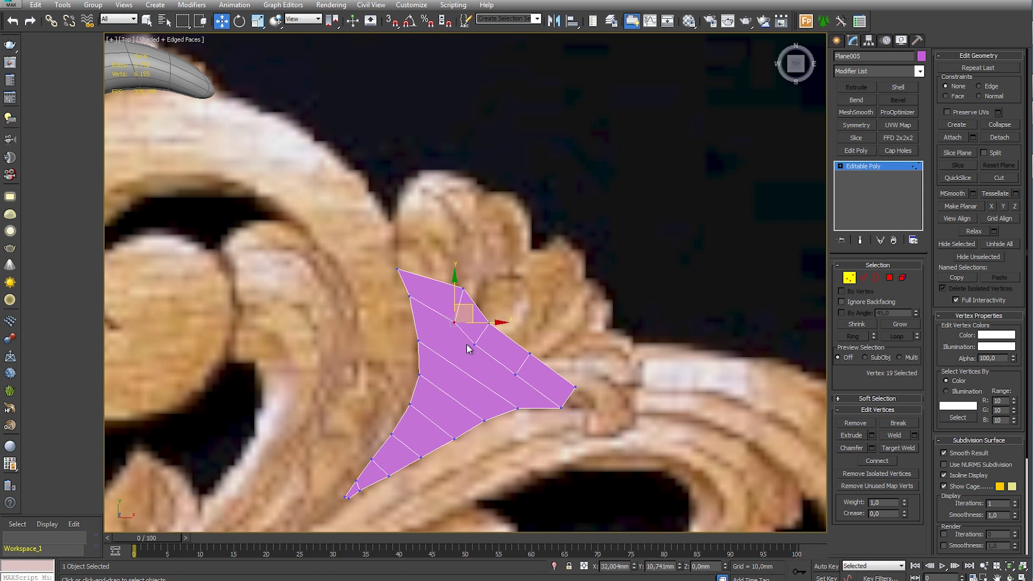
drag(530, 357, 552, 355)
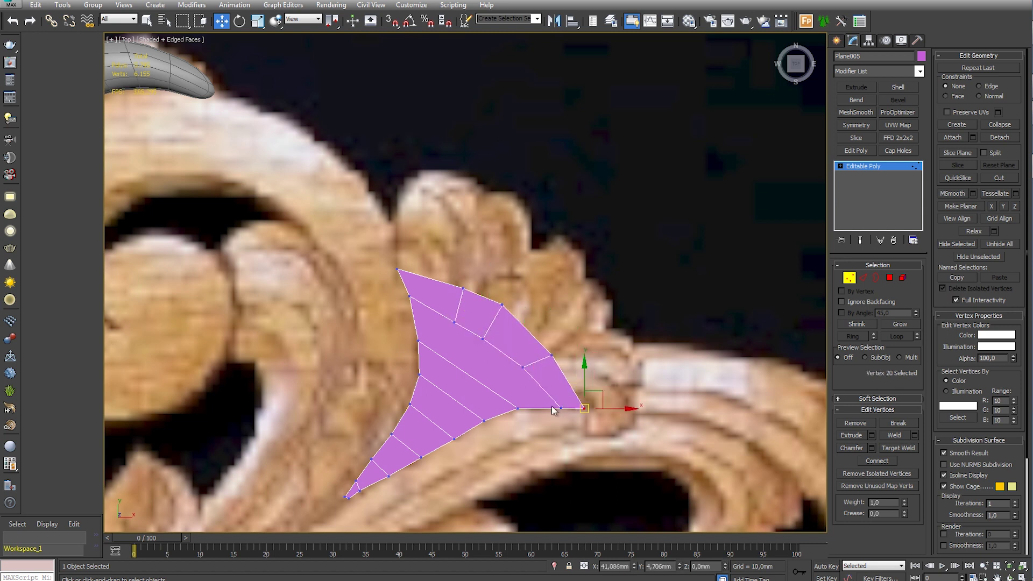
Extrude another row of faces upward and push its vertices outward to the lobe edge
key(2)
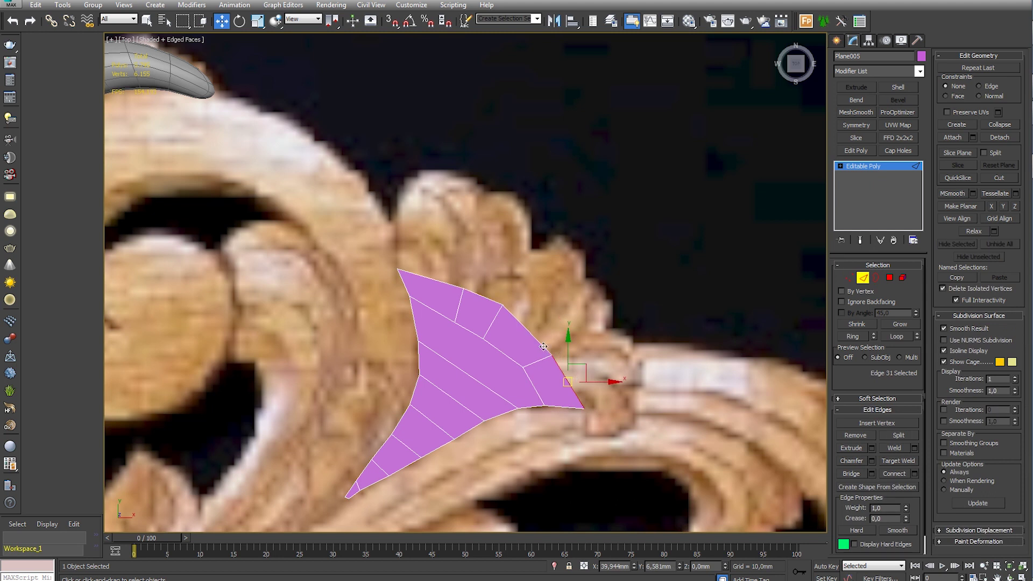
shift+drag(542, 346, 547, 357)
key(1)
click(395, 237)
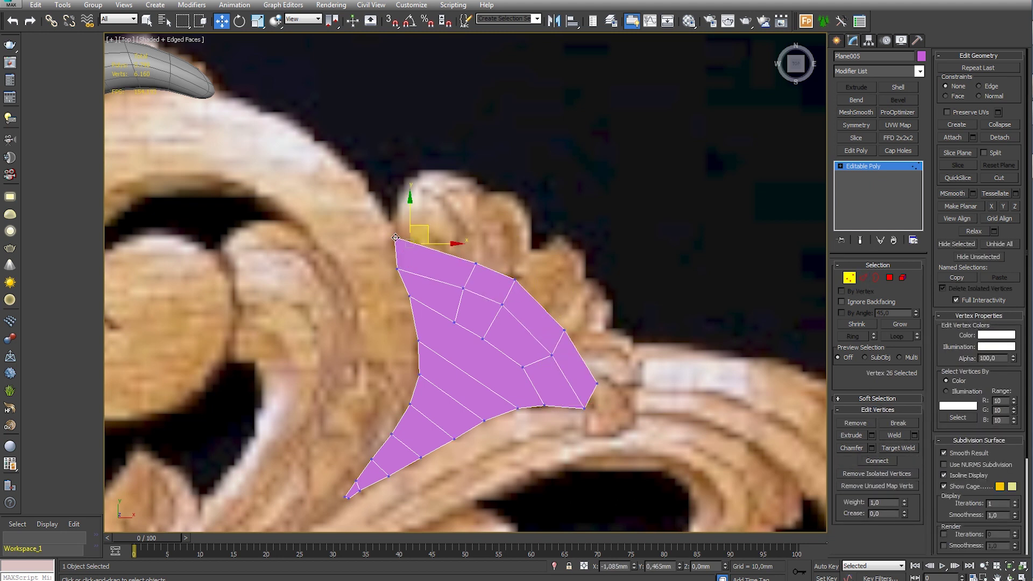
drag(476, 264, 474, 247)
drag(514, 280, 521, 263)
drag(564, 330, 588, 332)
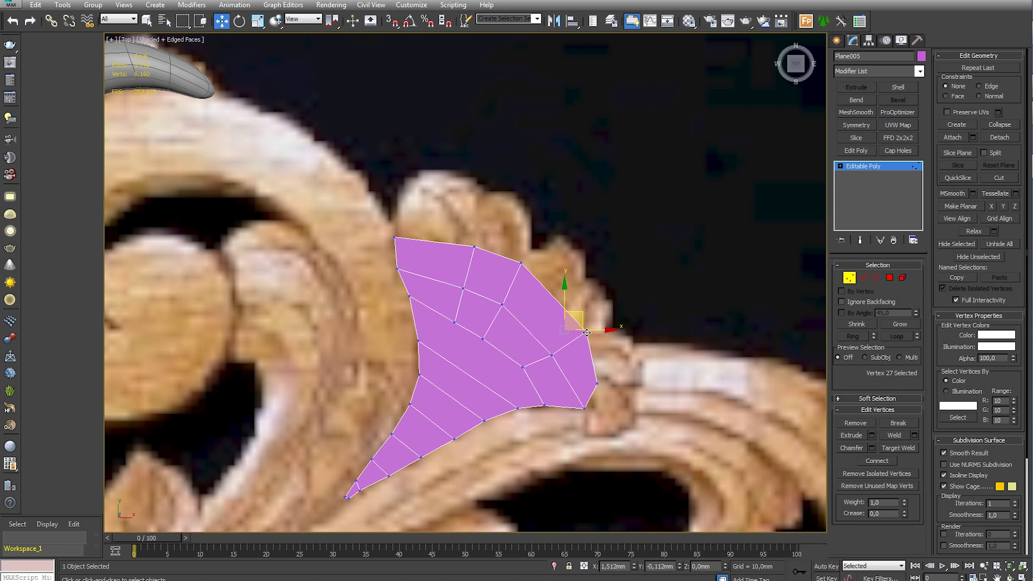
drag(602, 432, 593, 430)
Add a new top row of faces and adjust its corner and edge vertices
key(2)
key(1)
shift+drag(454, 239, 475, 209)
drag(405, 216, 395, 218)
drag(477, 208, 480, 213)
drag(597, 310, 607, 326)
mouse_move(593, 433)
mouse_down()
mouse_move(581, 410)
mouse_move(625, 433)
mouse_up()
key(2)
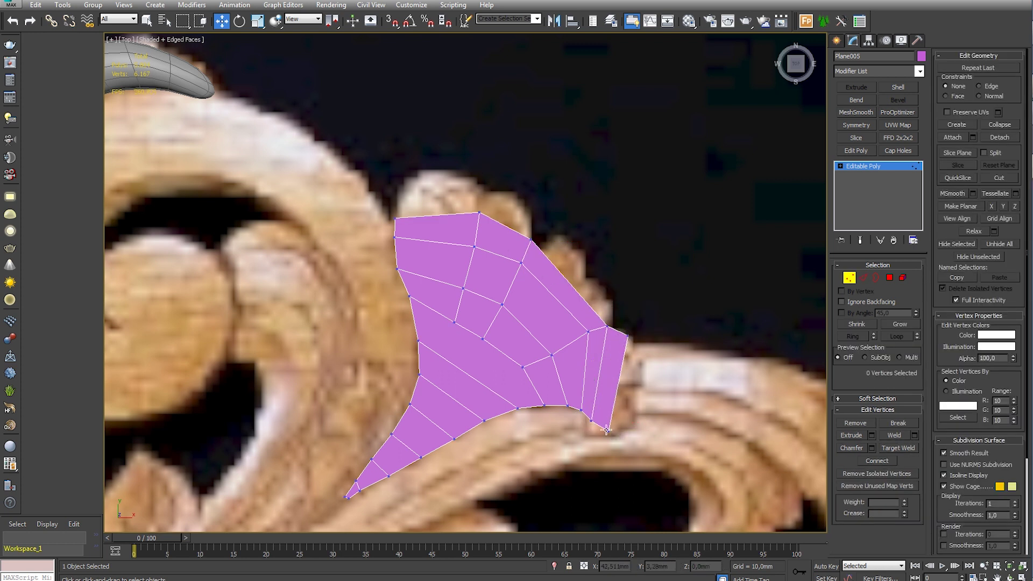
Extend a new strip of faces from the right edge along the lobe
shift+drag(628, 338, 643, 351)
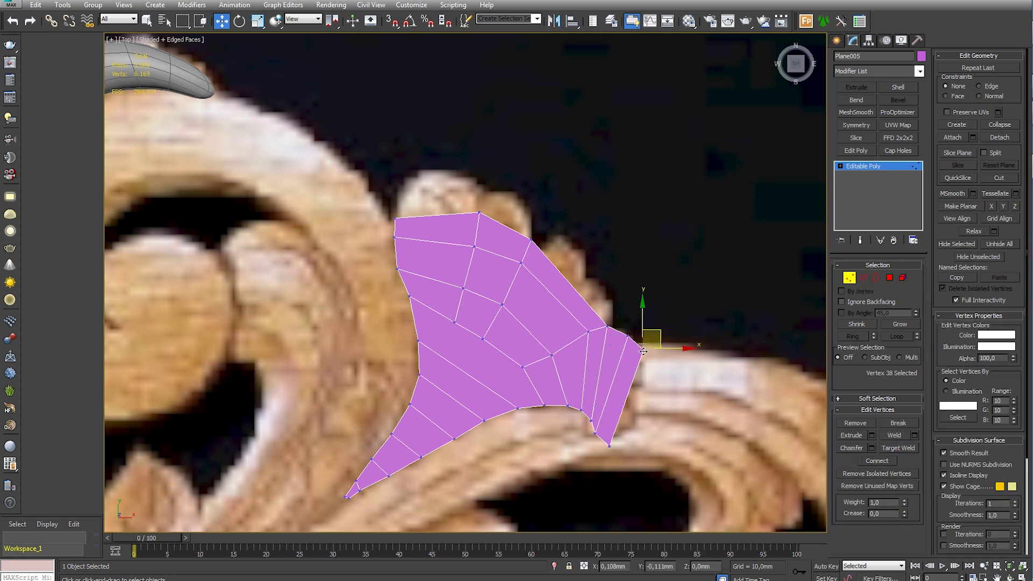
shift+drag(599, 440, 635, 412)
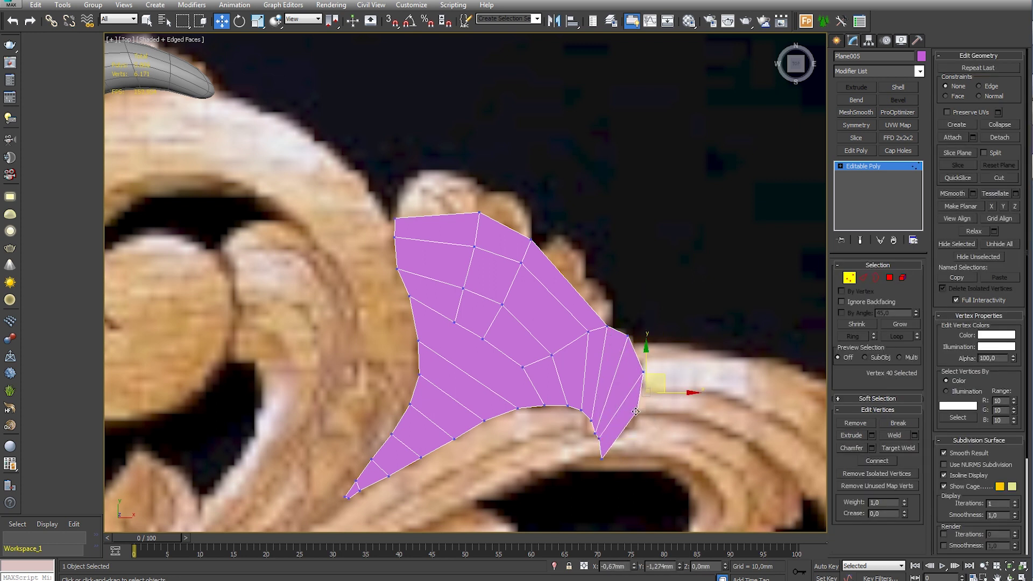
shift+drag(627, 450, 643, 439)
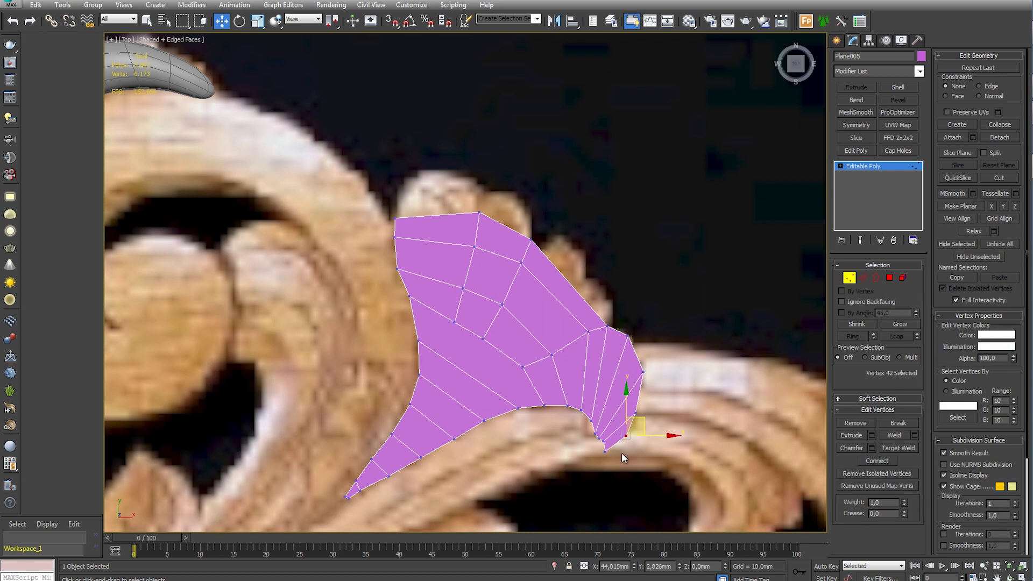
middle_drag(613, 443, 676, 499)
click(618, 295)
mouse_move(618, 294)
shift+mouse_down()
mouse_move(691, 375)
mouse_move(686, 362)
shift+mouse_up()
click(628, 292)
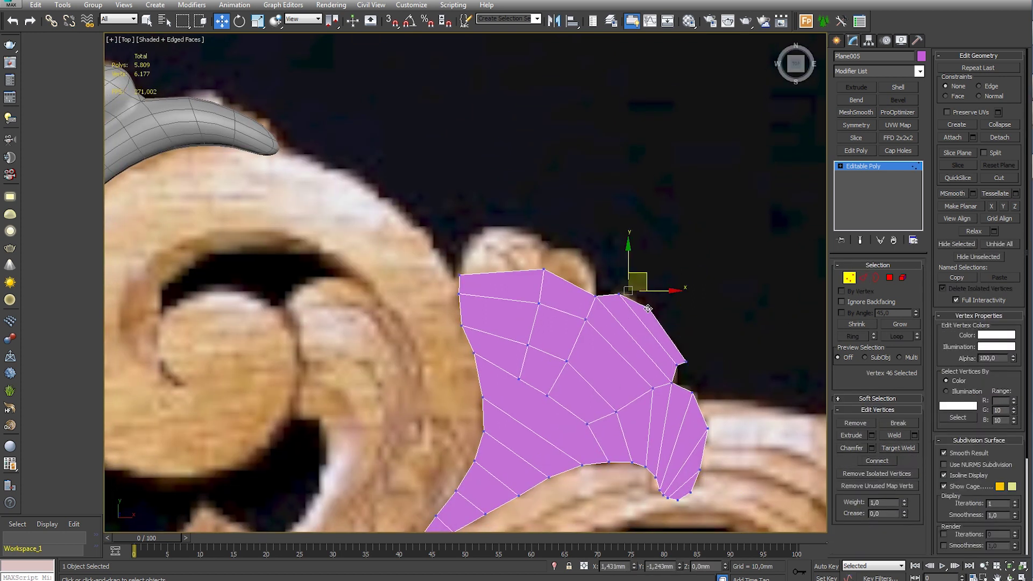
Add more faces at the top of the mesh to reach the lobe's upper knob
middle_drag(561, 281, 604, 323)
mouse_move(604, 323)
shift+mouse_down()
mouse_move(594, 292)
mouse_move(645, 315)
mouse_move(605, 243)
mouse_move(645, 317)
shift+mouse_up()
click(645, 315)
click(645, 316)
middle_drag(604, 333, 633, 349)
mouse_move(633, 349)
shift+mouse_down()
mouse_move(630, 292)
mouse_move(540, 312)
mouse_move(581, 285)
mouse_move(596, 293)
mouse_move(570, 281)
shift+mouse_up()
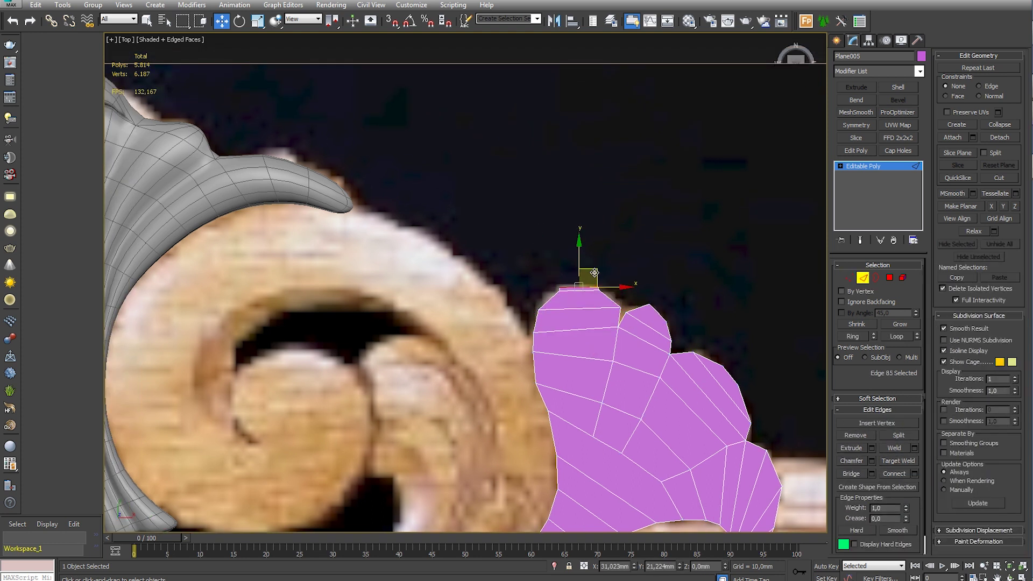
Add a connecting edge loop across the lobe mesh
click(597, 285)
click(650, 305)
click(648, 347)
scroll(629, 320, up, 2)
click(673, 280)
scroll(602, 303, down, 3)
key(2)
click(914, 473)
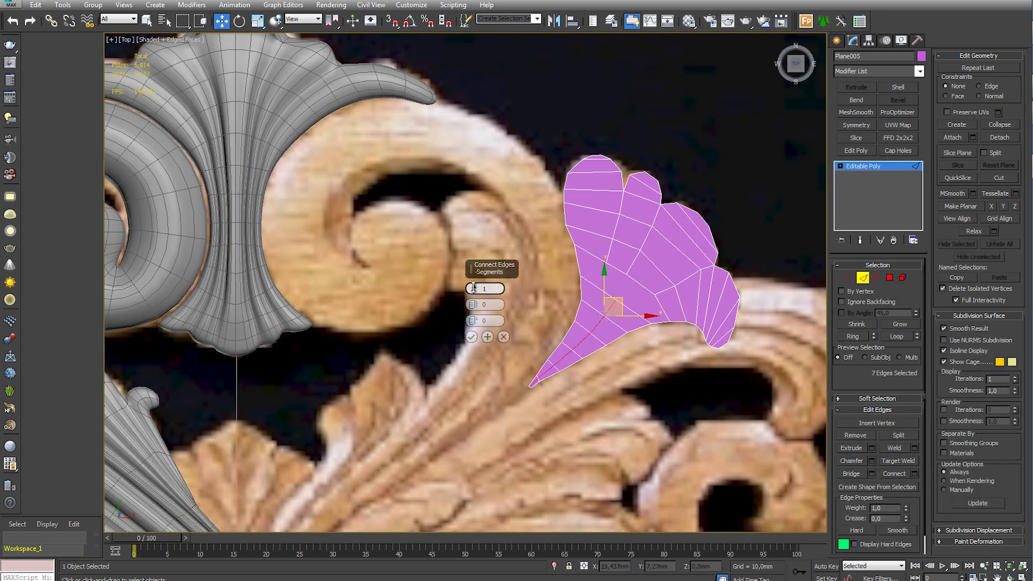
click(471, 337)
scroll(671, 267, up, 4)
Select several pairs of vertices across the lobe mesh
key(1)
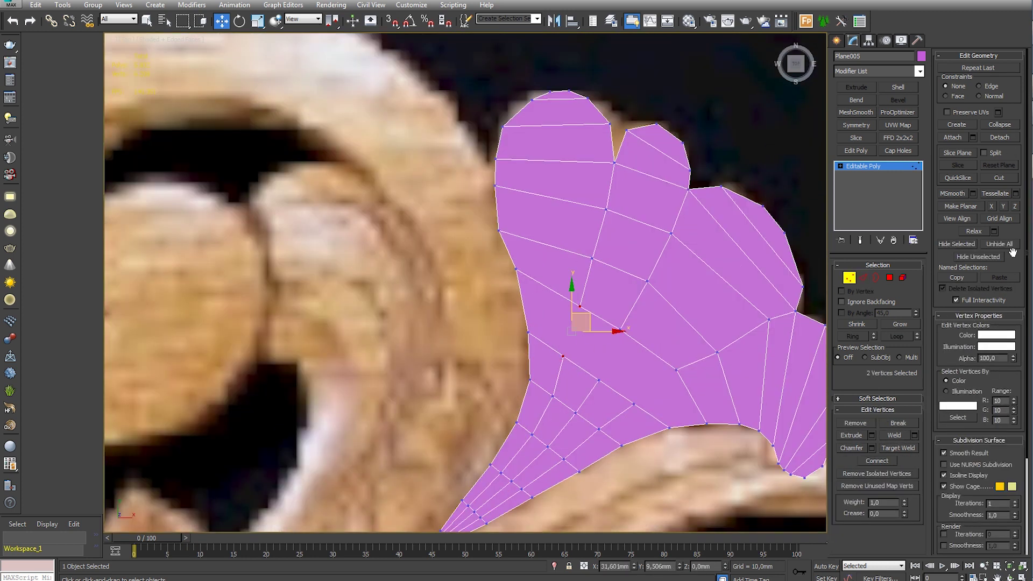
click(620, 329)
ctrl+click(599, 380)
click(676, 369)
middle_drag(607, 368, 640, 337)
click(640, 337)
click(618, 277)
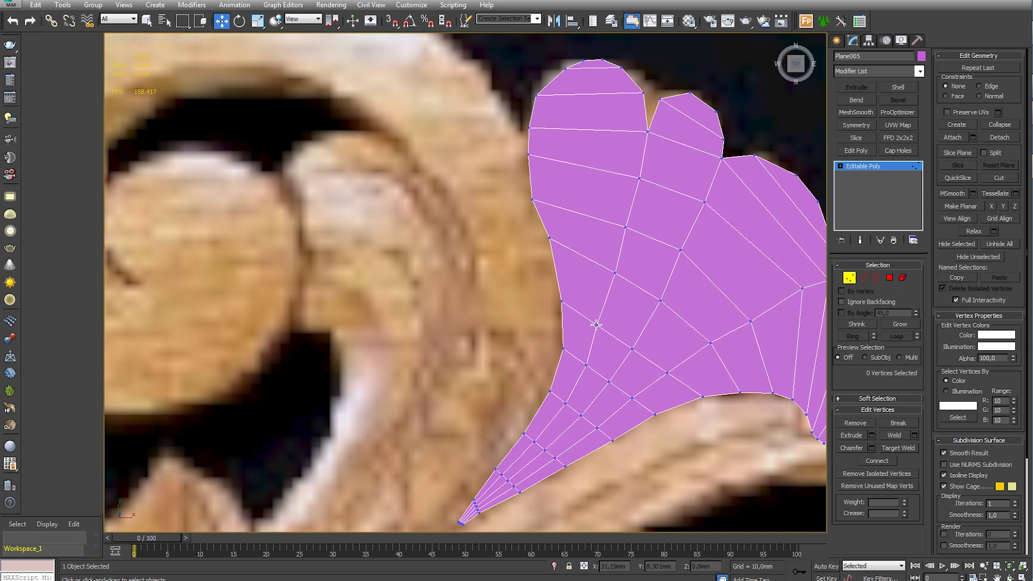
Nudge lobe vertices to even out the grid
middle_drag(780, 296, 657, 318)
click(679, 297)
drag(679, 297, 623, 342)
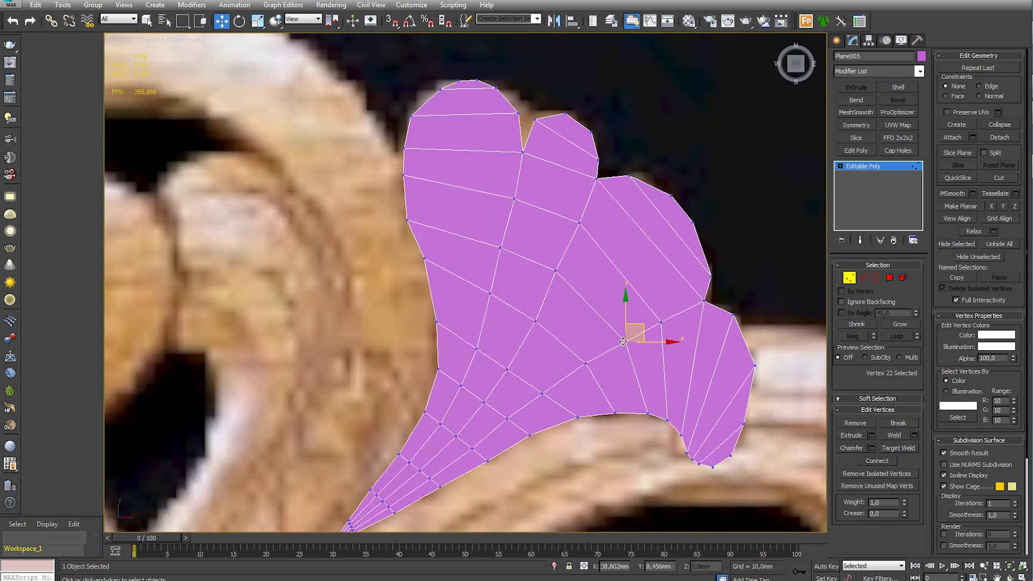
click(501, 248)
click(494, 298)
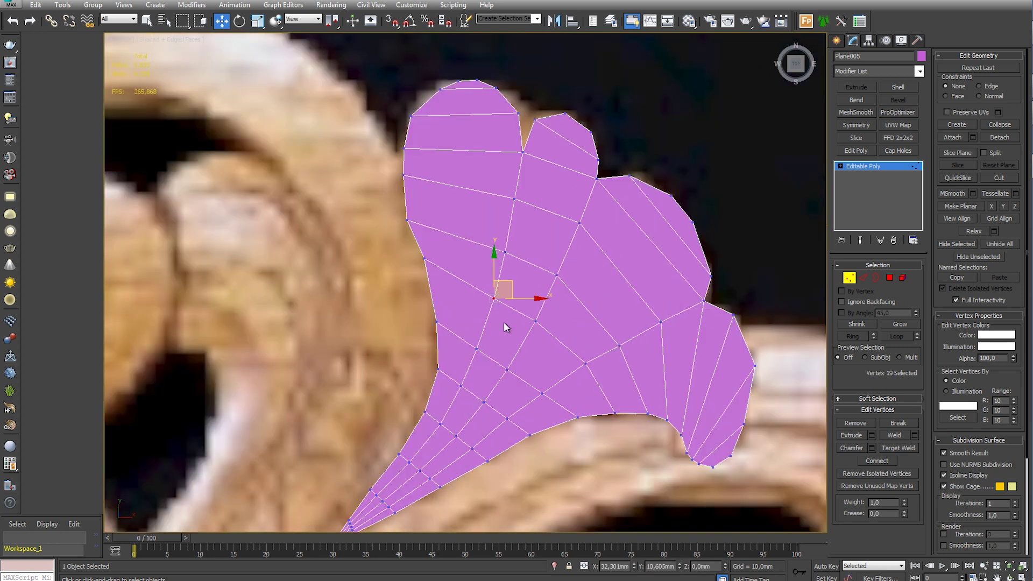
drag(506, 328, 597, 355)
scroll(614, 350, down, 3)
scroll(530, 260, up, 3)
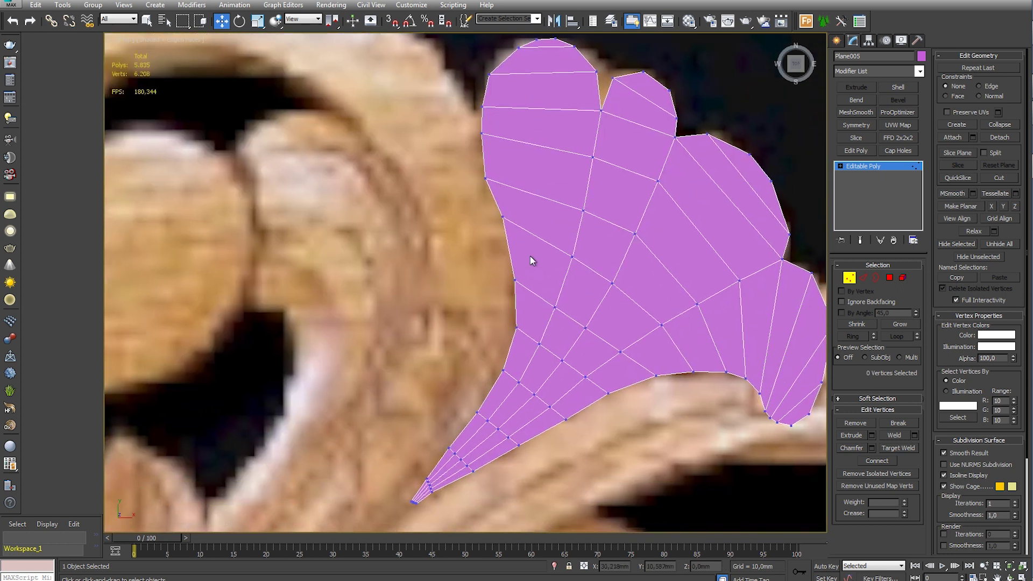
Connect the left strip's edge ring with three new edge loops
key(2)
click(530, 260)
key(alt+r)
scroll(573, 254, down, 3)
scroll(559, 293, up, 3)
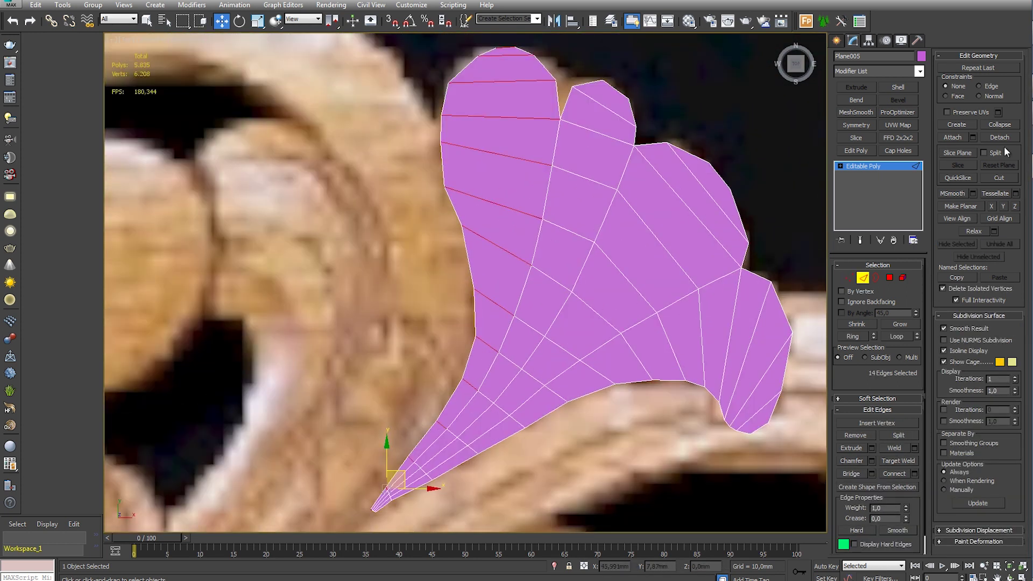
scroll(877, 443, down, 1)
click(915, 454)
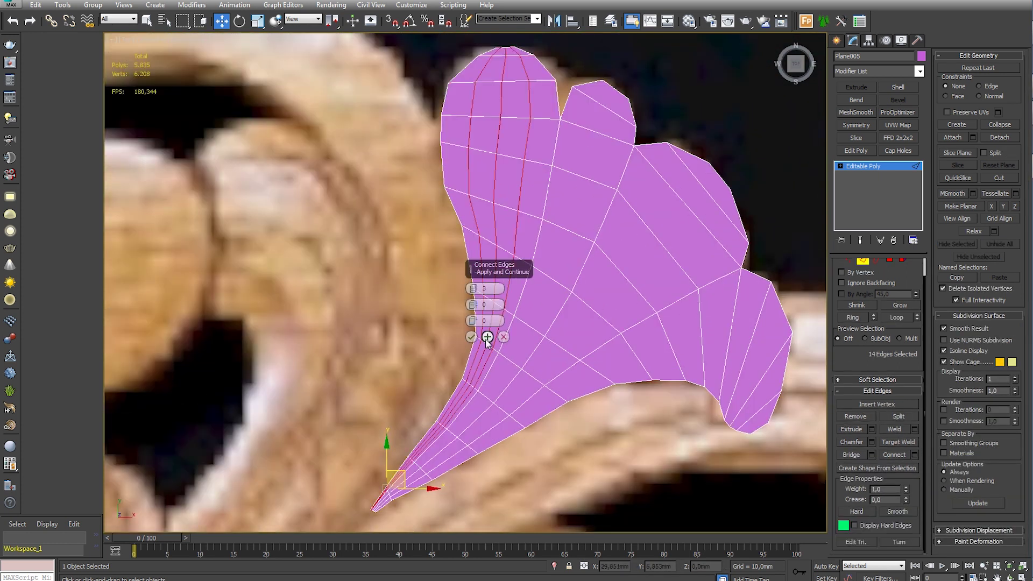
click(471, 337)
scroll(544, 318, up, 2)
Detach the narrow stem strip polygons as a separate object
key(4)
drag(354, 307, 538, 449)
click(1000, 138)
click(552, 298)
middle_drag(549, 314, 495, 357)
click(889, 278)
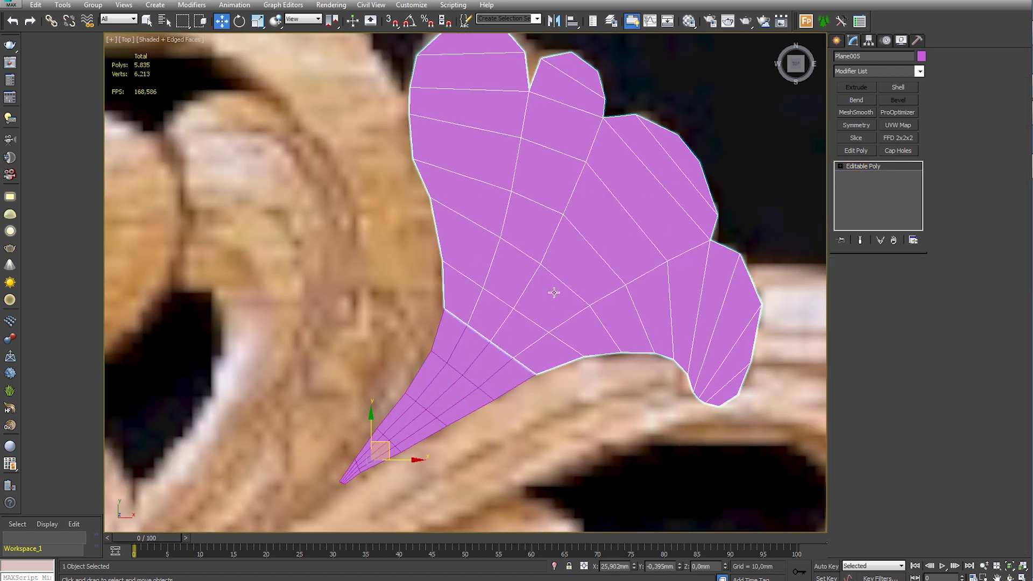
Connect new edge loops across the left lobe's edge ring
click(863, 277)
scroll(512, 181, up, 2)
shift+click(499, 232)
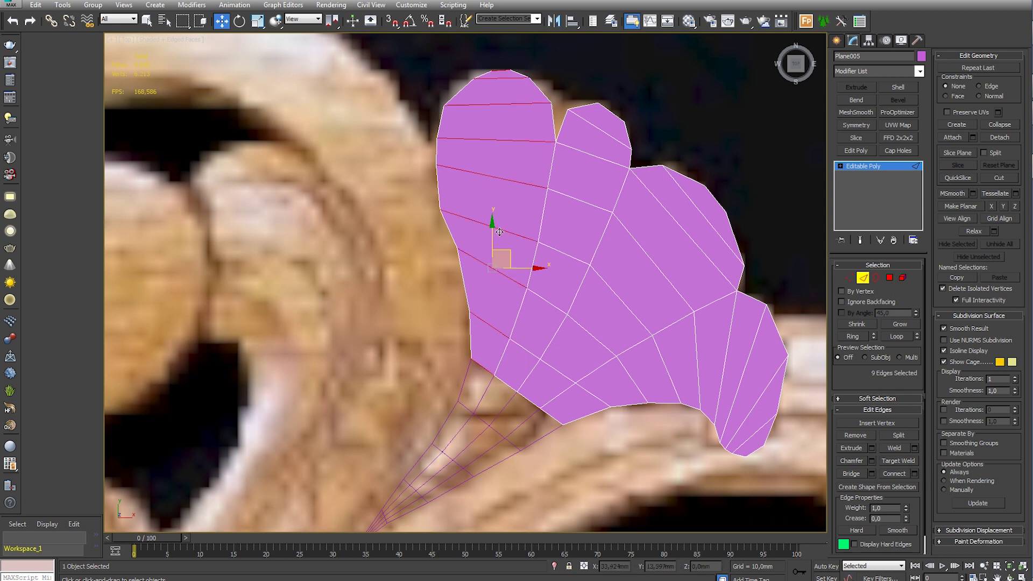
click(914, 473)
drag(484, 289, 484, 277)
click(473, 336)
Connect new edge loops across the upper-right and lower lobes
click(584, 200)
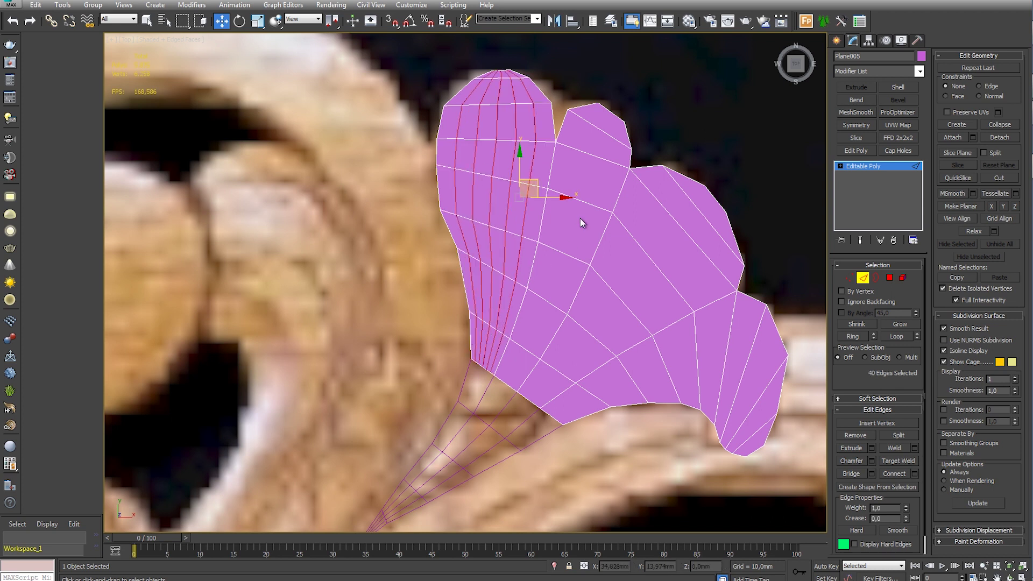
shift+click(566, 254)
click(914, 473)
click(474, 336)
click(623, 313)
shift+click(669, 278)
click(897, 474)
shift+click(775, 371)
click(898, 474)
scroll(554, 293, up, 3)
Select Object001's wide-end polygons and edges, previewing then cancelling a chamfer
click(862, 278)
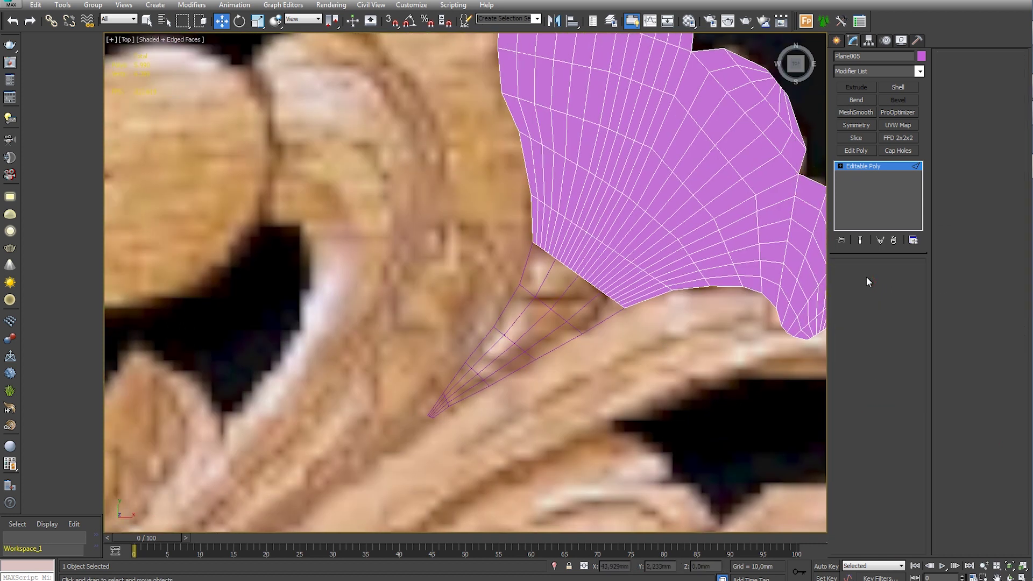
click(889, 278)
click(559, 284)
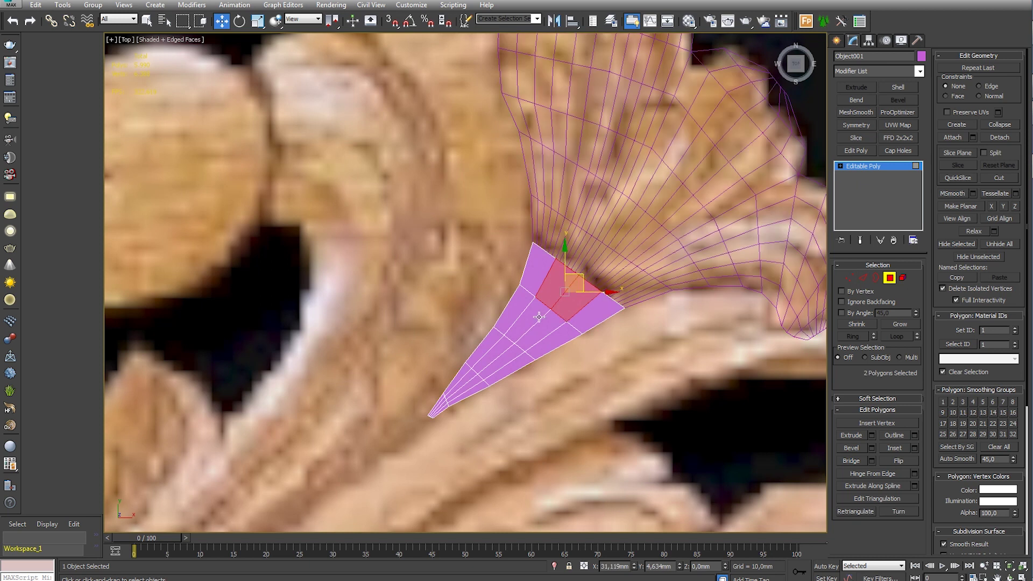
key(ctrl+Page_Up)
mouse_move(557, 323)
alt+middle_down()
mouse_move(554, 215)
mouse_move(507, 295)
mouse_move(625, 369)
alt+middle_up()
click(625, 364)
scroll(525, 323, up, 3)
key(2)
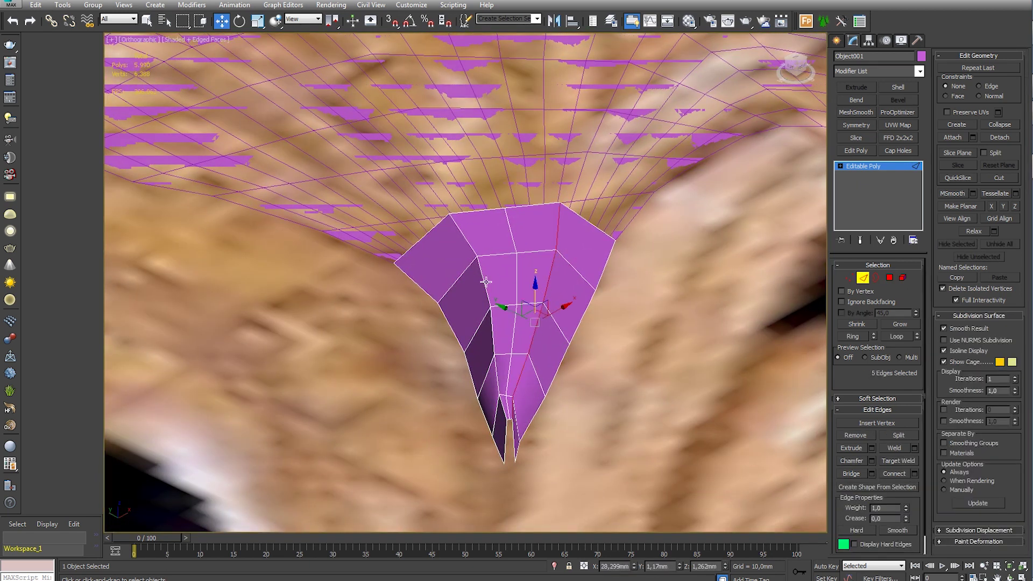
click(872, 460)
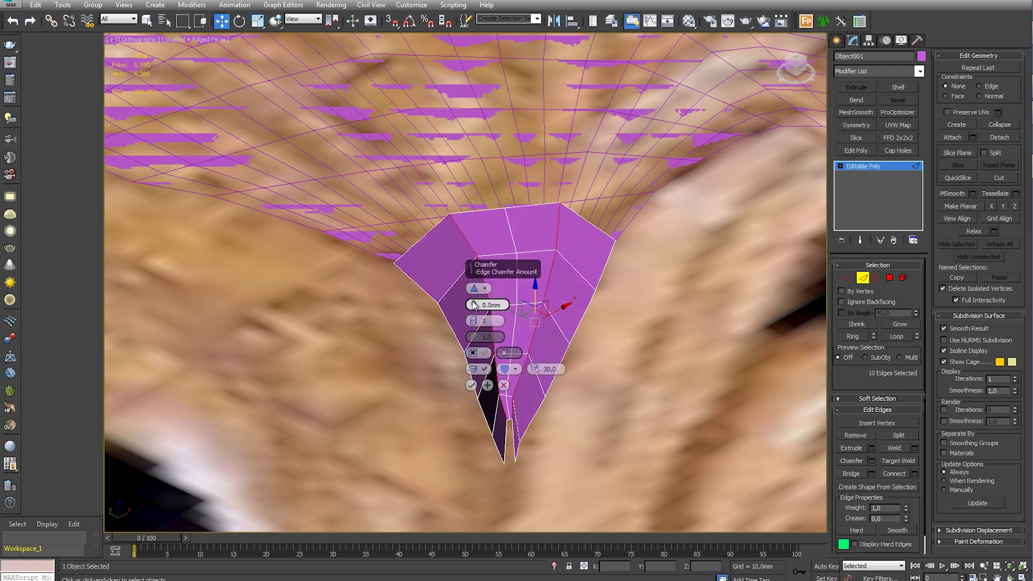
key(Escape)
alt+middle_drag(506, 362, 801, 297)
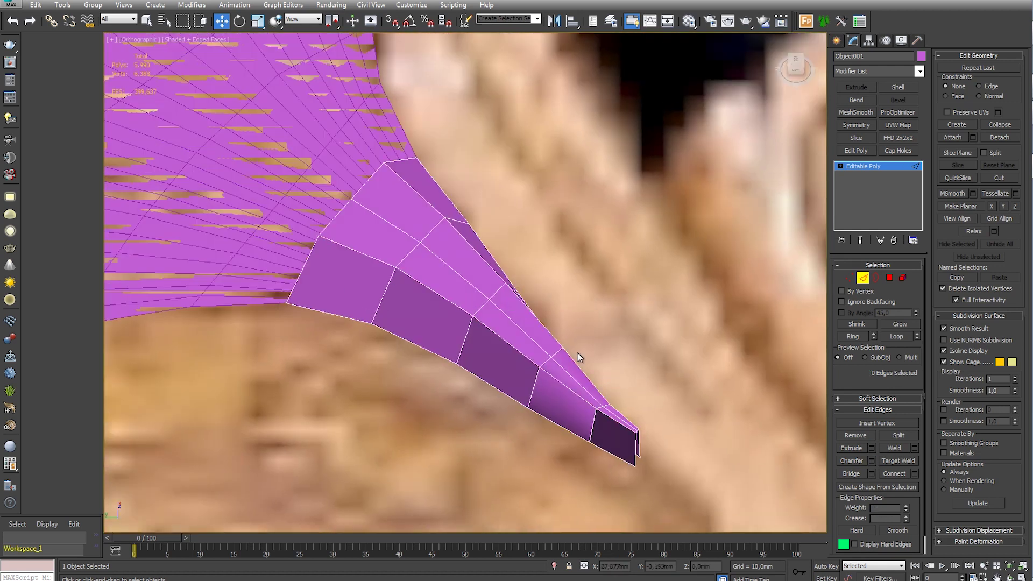
Move the wedge's tip vertices to reshape and slightly lower its end face
double_click(366, 253)
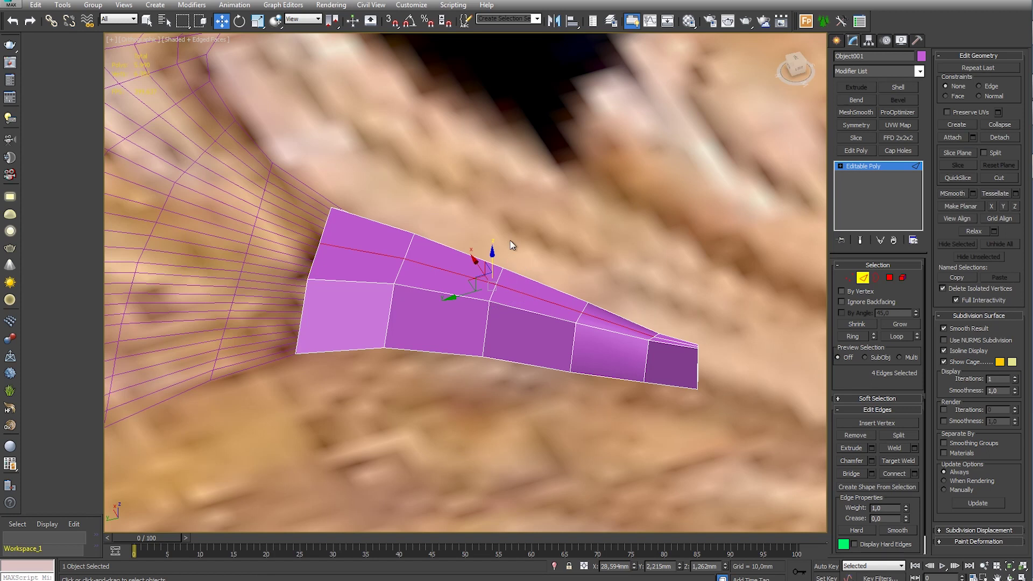
click(849, 278)
alt+middle_drag(807, 333, 763, 364)
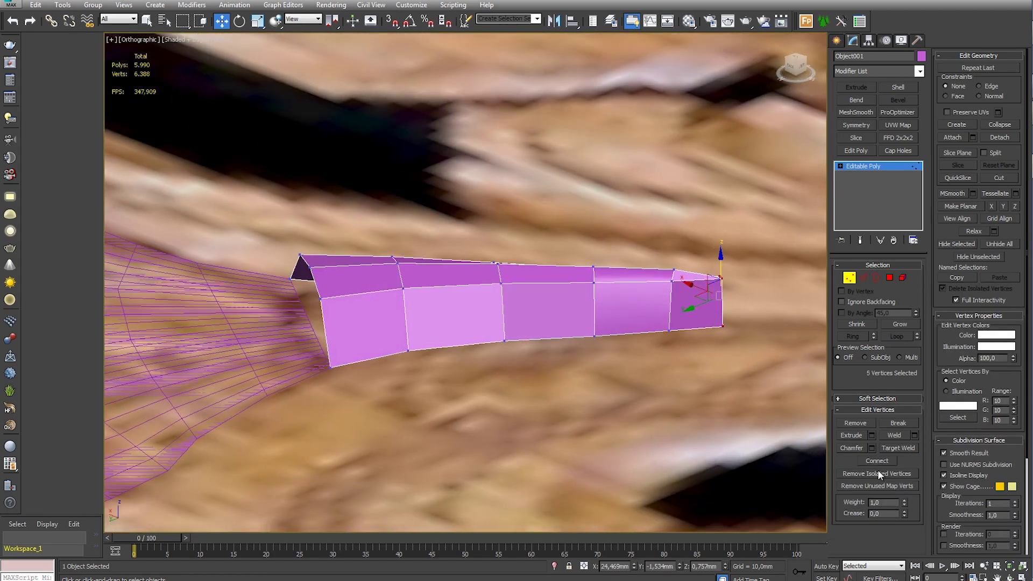
drag(689, 295, 641, 296)
click(551, 250)
drag(594, 235, 558, 249)
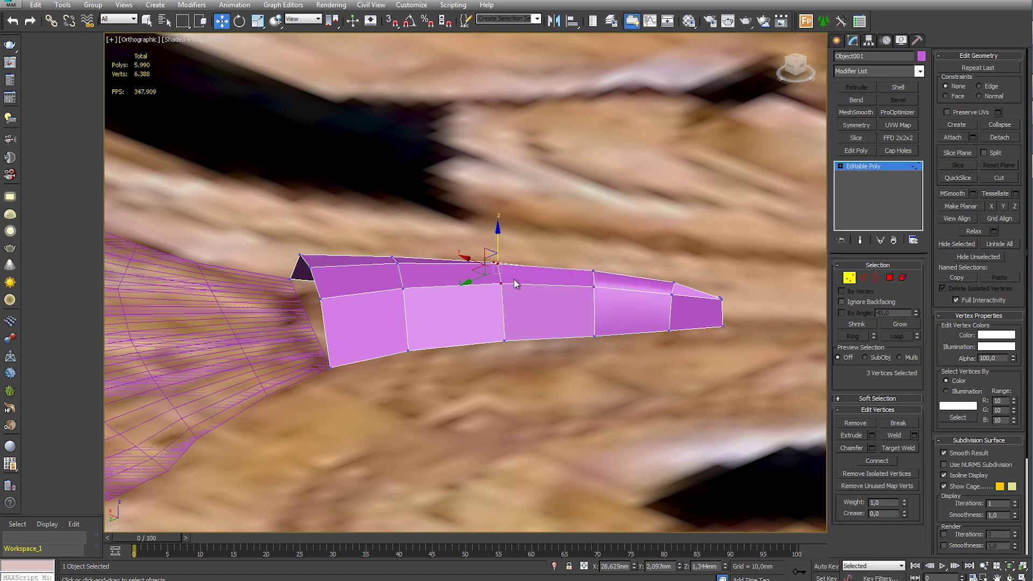
alt+middle_drag(515, 283, 484, 326)
click(849, 277)
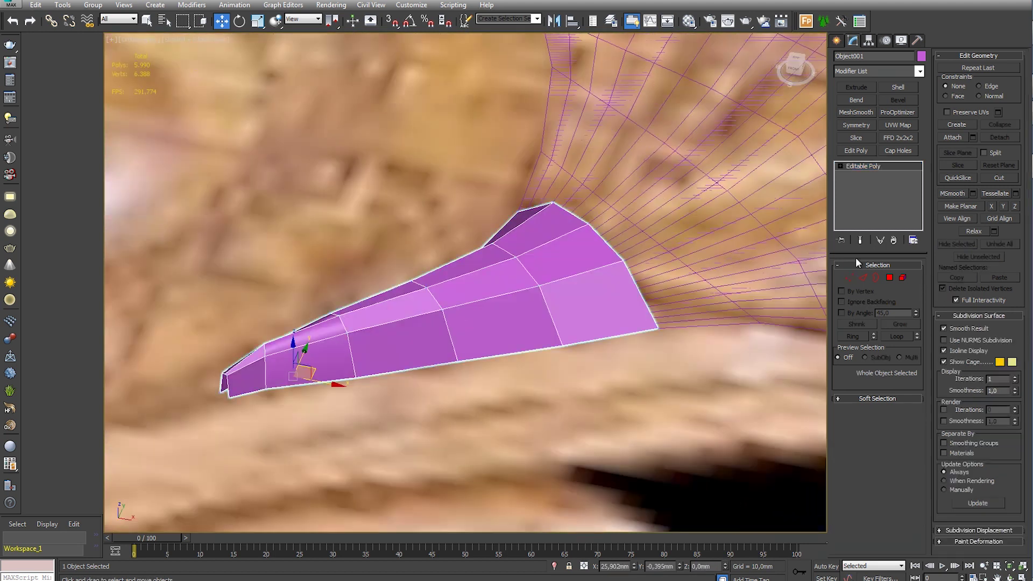
alt+middle_drag(755, 224, 679, 231)
Connect the edge ring across the wedge to add new edge loops
click(862, 278)
click(546, 226)
key(alt+r)
click(914, 473)
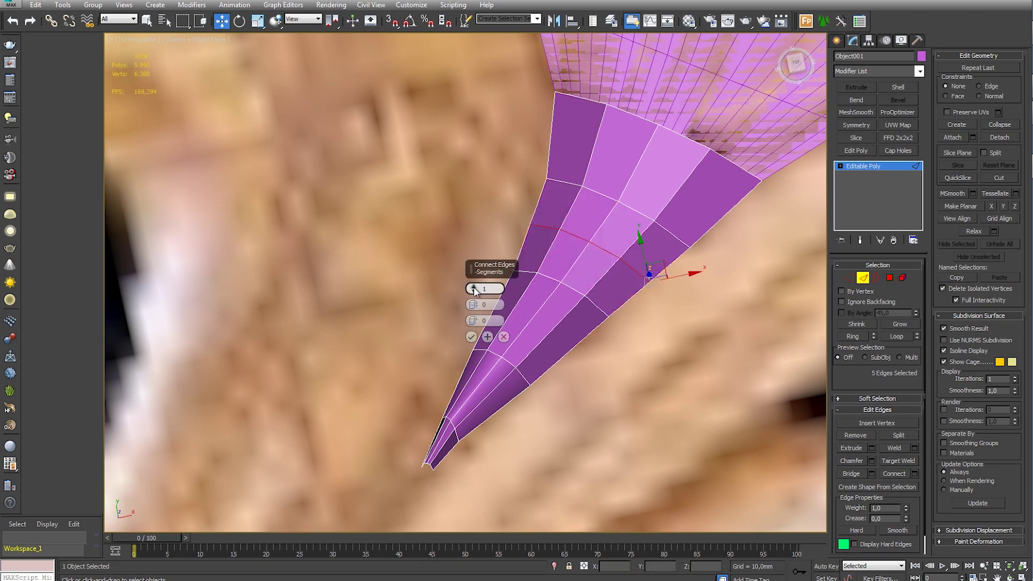
click(471, 337)
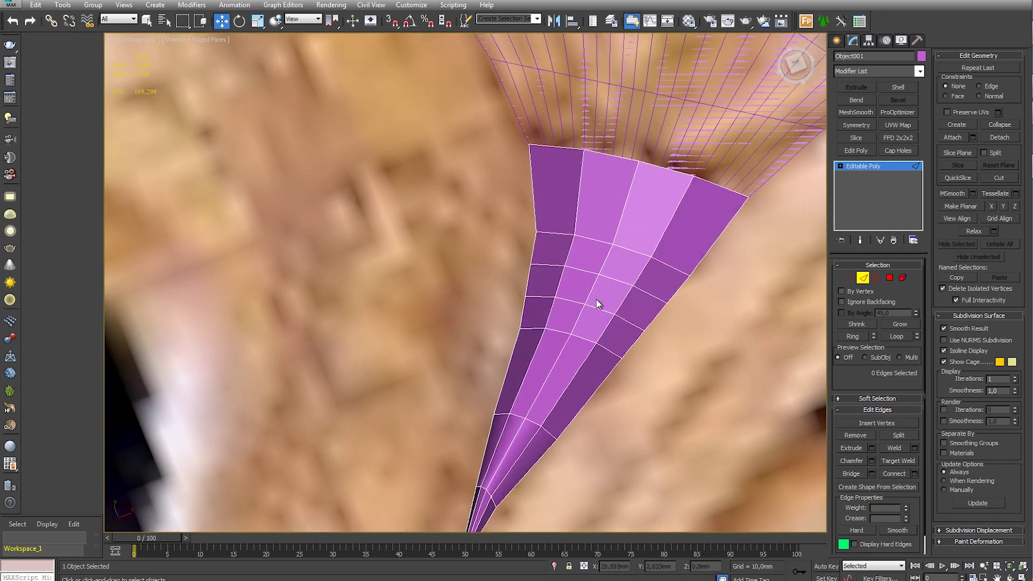
scroll(571, 311, up, 3)
mouse_move(599, 332)
middle_down()
mouse_move(599, 276)
mouse_move(638, 309)
middle_up()
Cut new edges into the wedge and connect the edge strip with one loop
key(s)
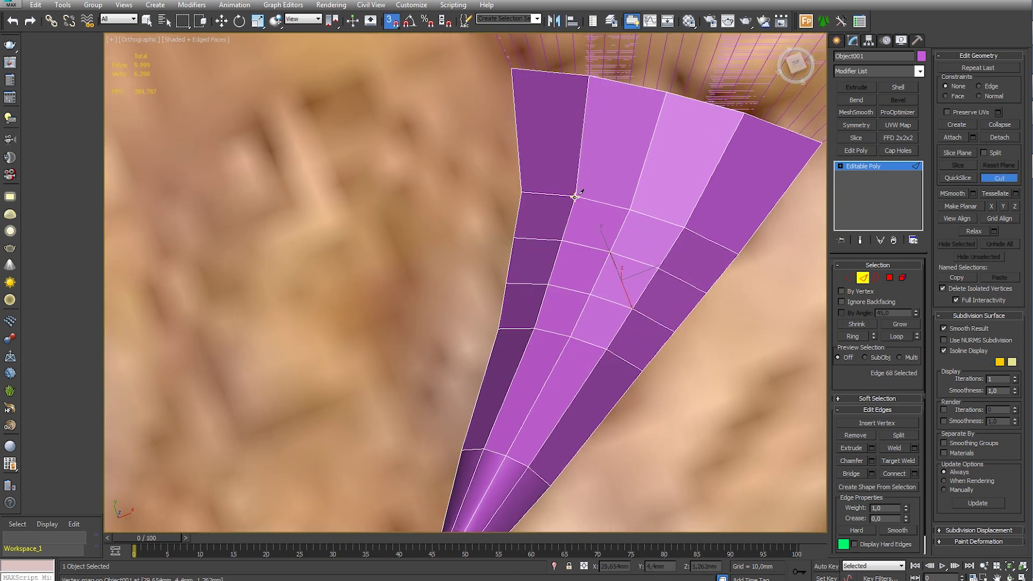
key(w)
middle_drag(583, 184, 565, 223)
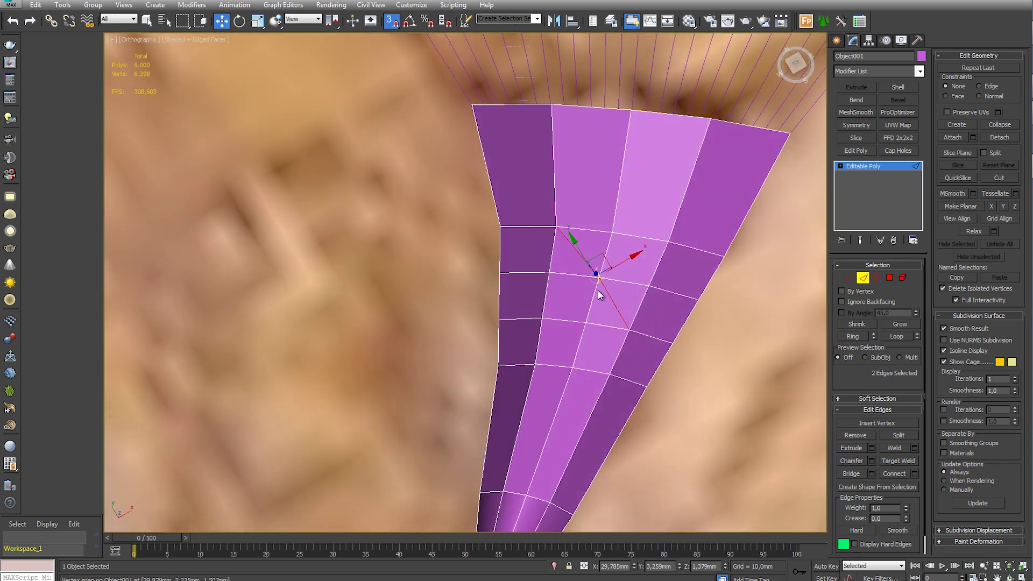
drag(456, 163, 461, 155)
ctrl+click(501, 162)
ctrl+click(696, 199)
click(914, 474)
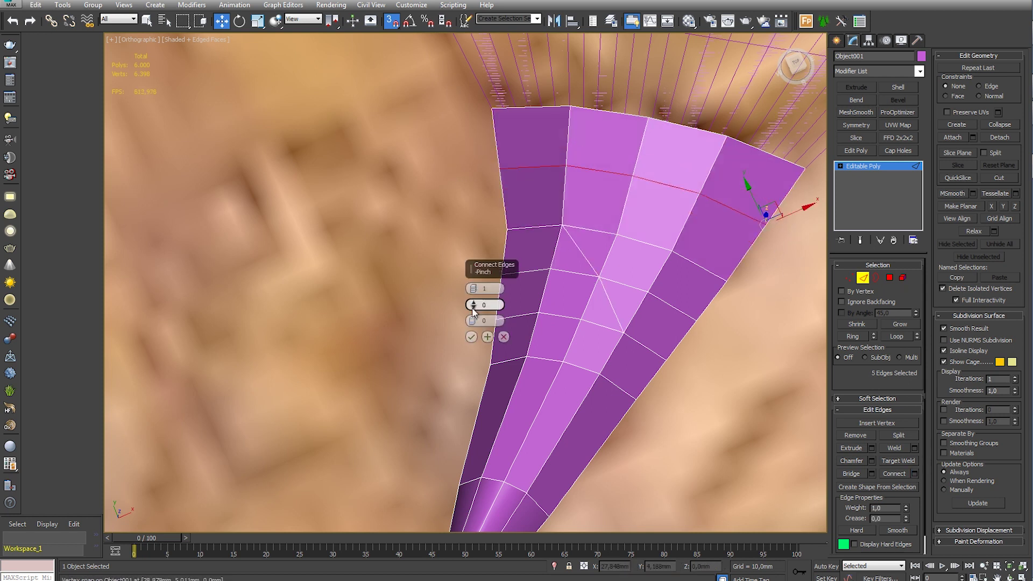
click(470, 336)
Connect two vertices to add a diagonal edge across the wedge surface
middle_drag(742, 341, 745, 358)
key(1)
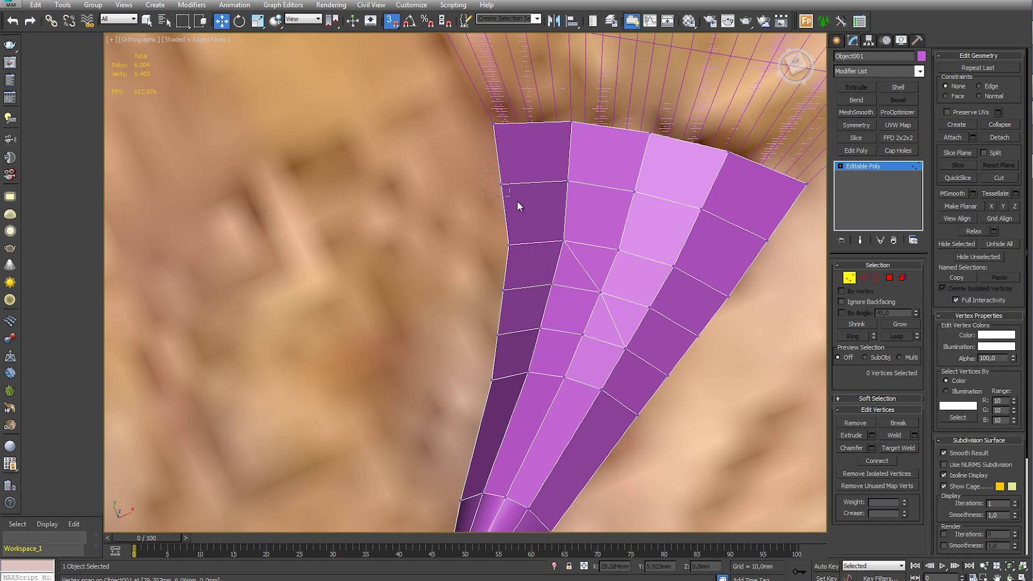
click(877, 461)
middle_drag(742, 396, 759, 419)
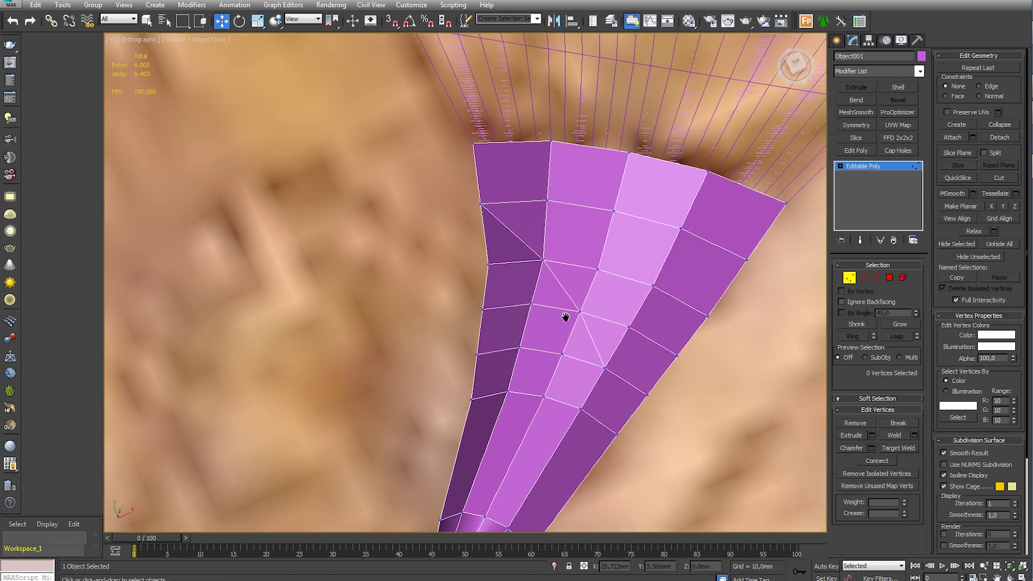
key(2)
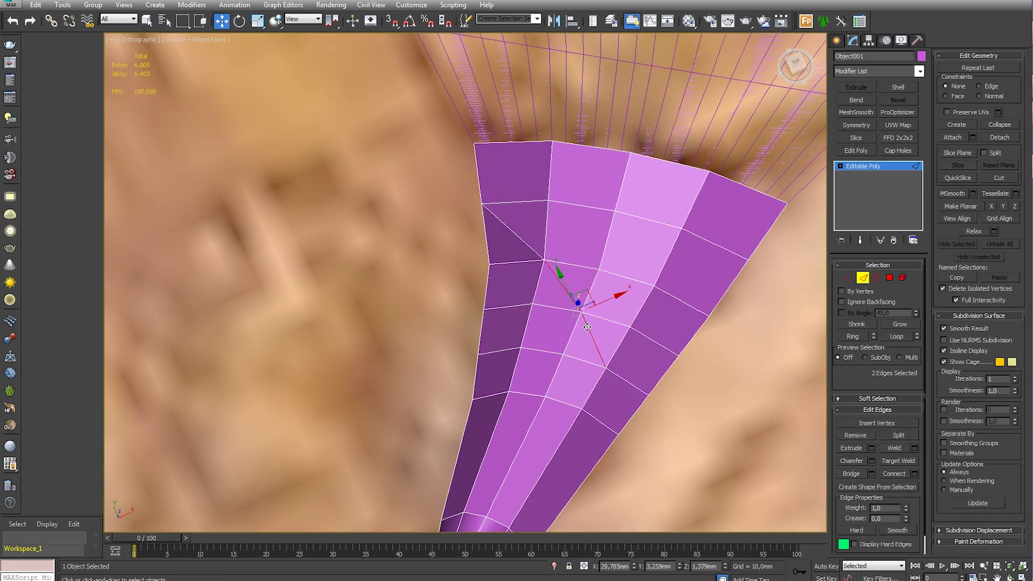
key(1)
scroll(558, 242, down, 3)
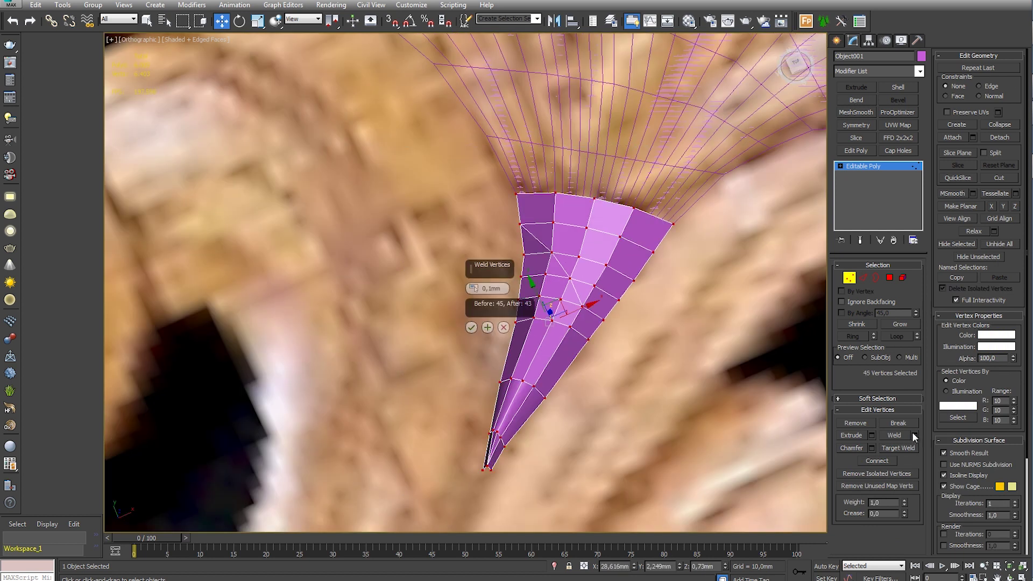
Finish the vertex merge and chamfer the crease edges into a narrow groove
click(471, 327)
scroll(471, 328, down, 5)
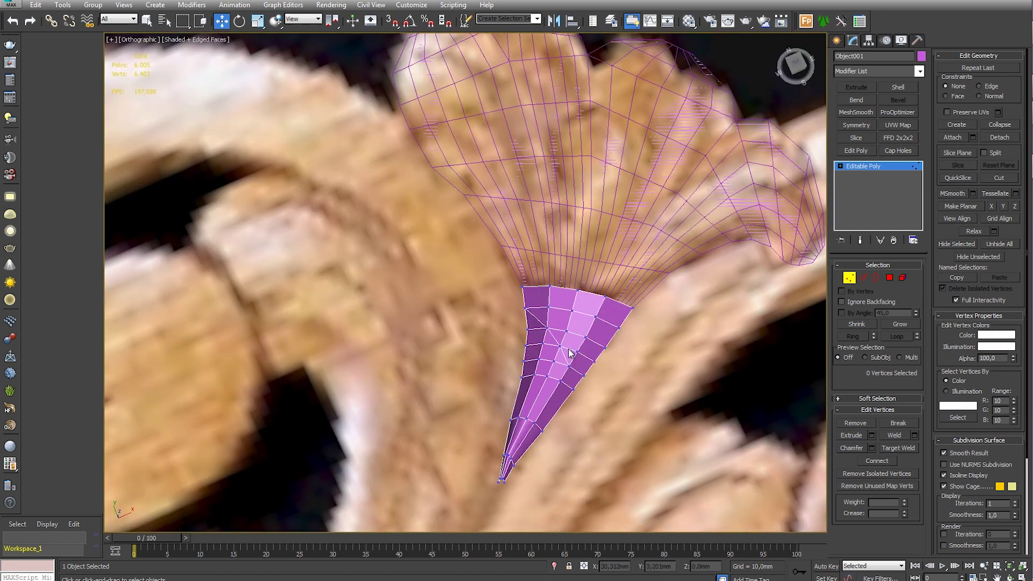
scroll(565, 293, up, 10)
key(2)
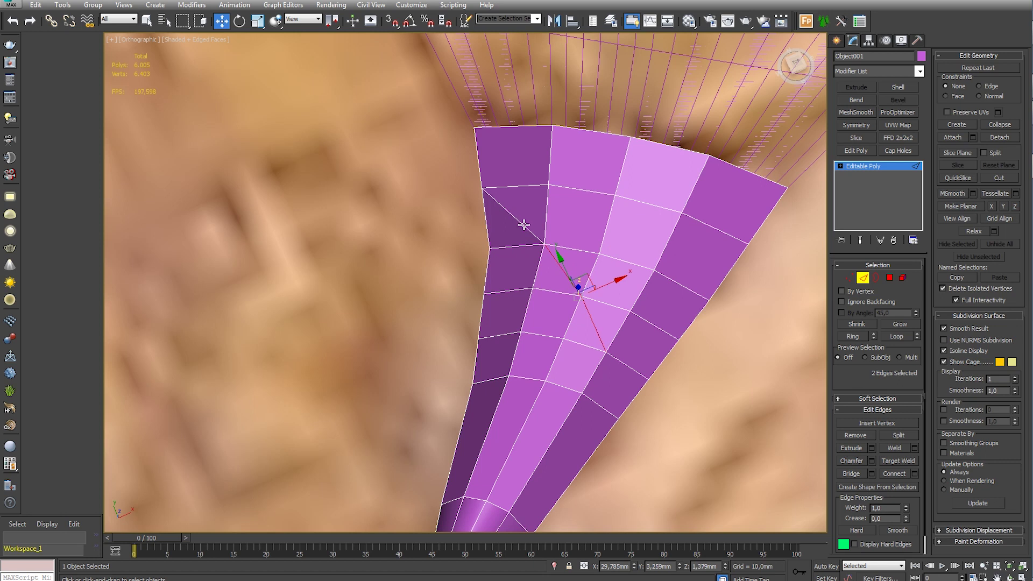
click(871, 461)
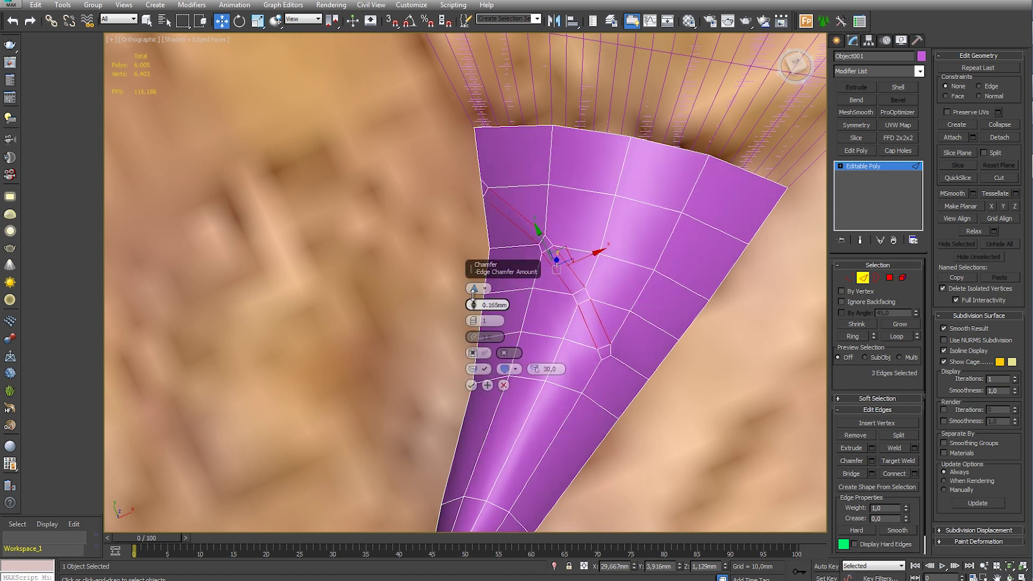
click(472, 386)
Sink the chamfered crease edges slightly and add MeshSmooth to preview the result
click(538, 236)
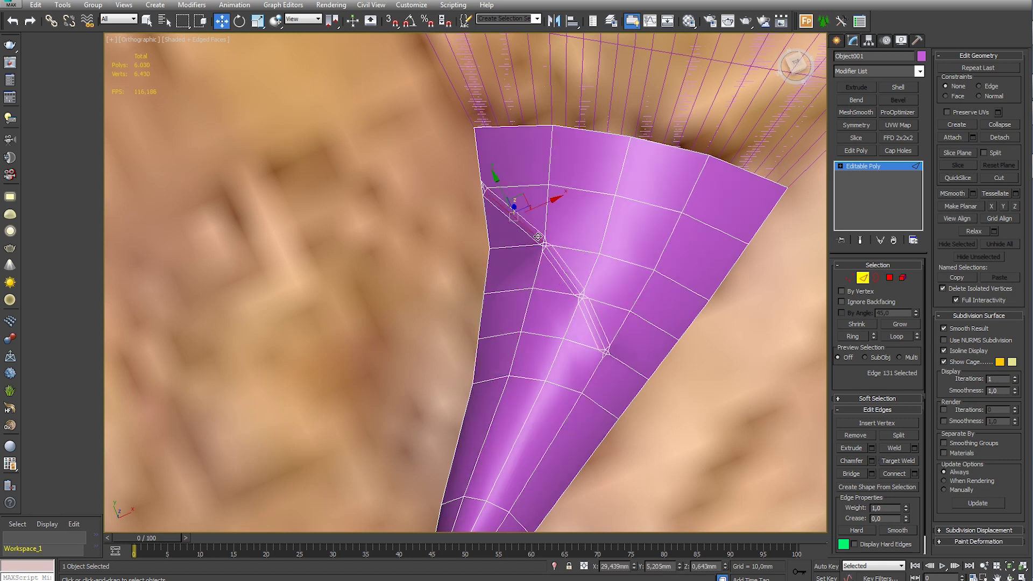
scroll(581, 308, up, 5)
alt+middle_drag(582, 307, 565, 275)
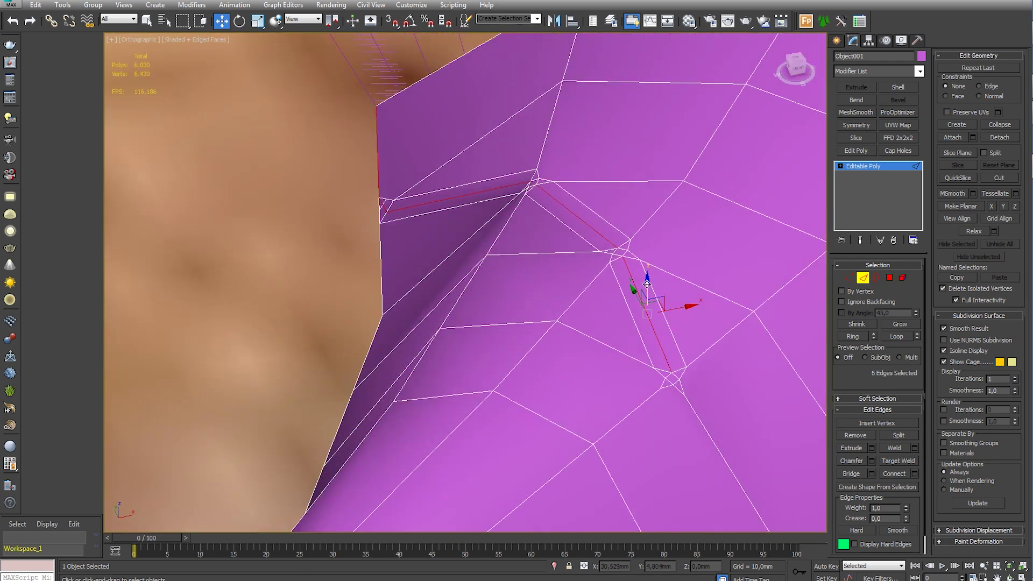
drag(646, 284, 647, 299)
scroll(640, 300, down, 5)
alt+middle_drag(645, 295, 747, 346)
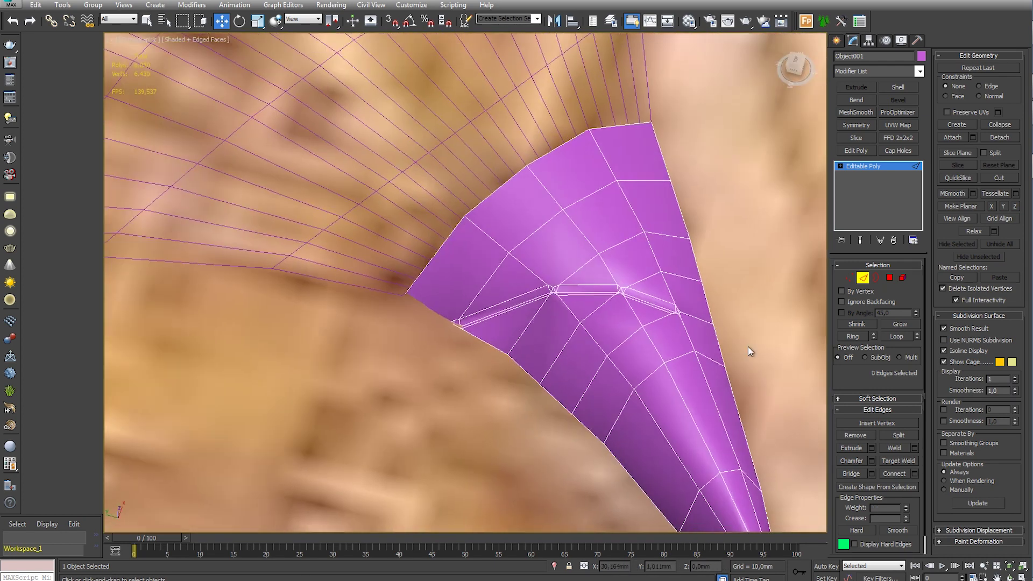
click(856, 112)
scroll(676, 279, down, 5)
scroll(565, 269, up, 8)
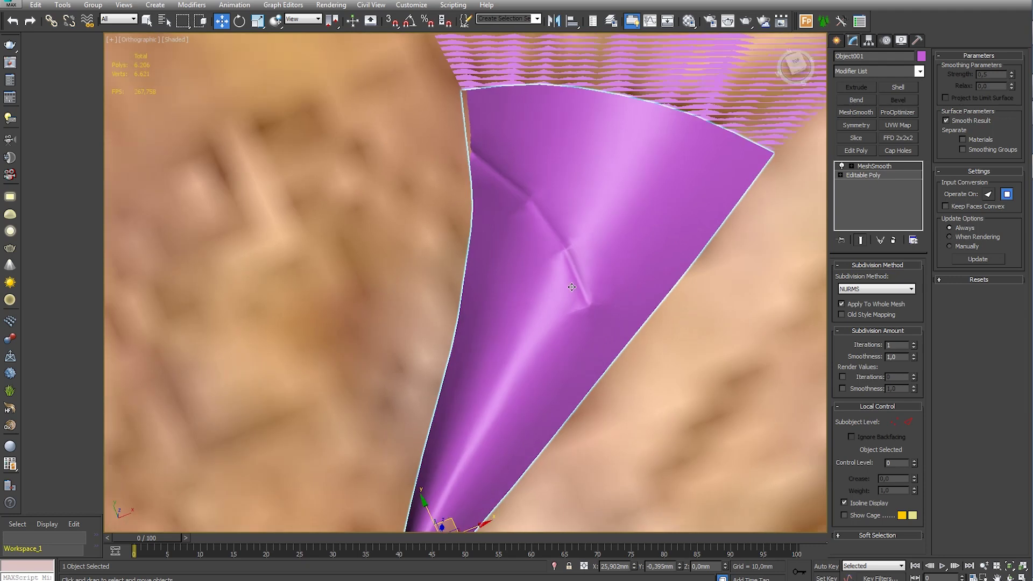
Back on the base mesh, connect two pairs of crease-end vertices with edges
click(843, 166)
key(F4)
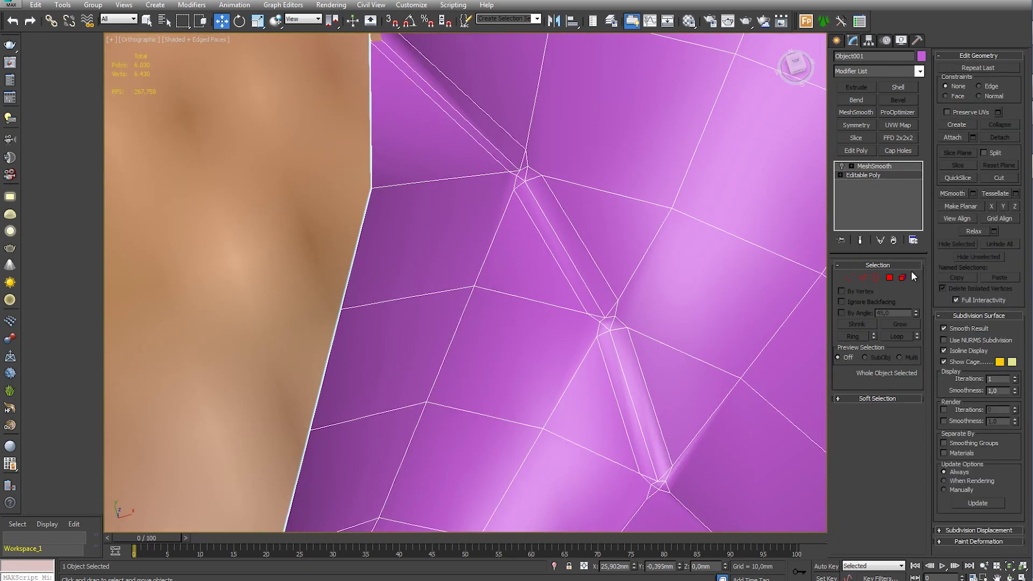
click(849, 277)
scroll(567, 243, up, 4)
scroll(530, 253, up, 4)
click(543, 226)
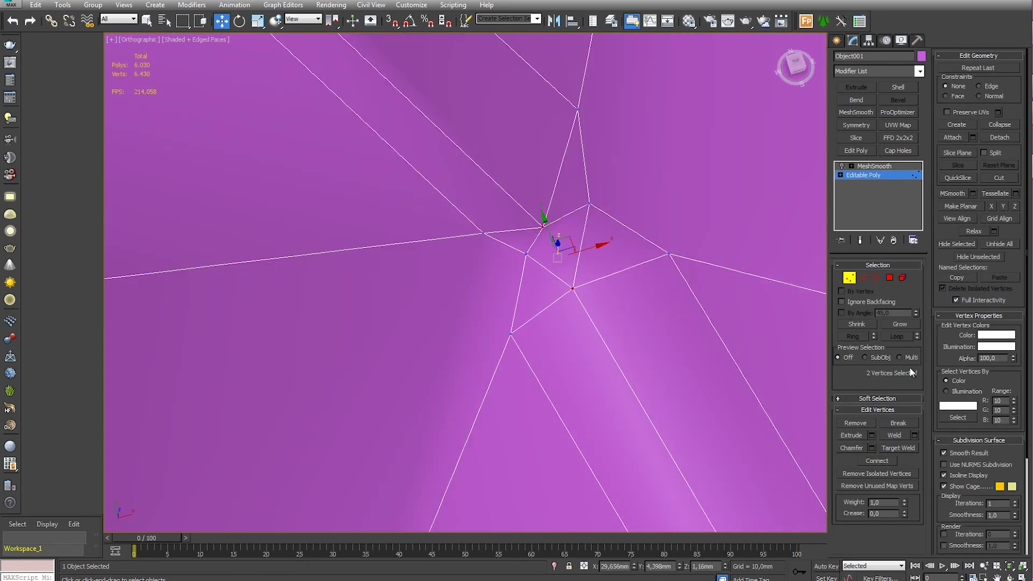
scroll(563, 198, up, 4)
scroll(620, 265, up, 3)
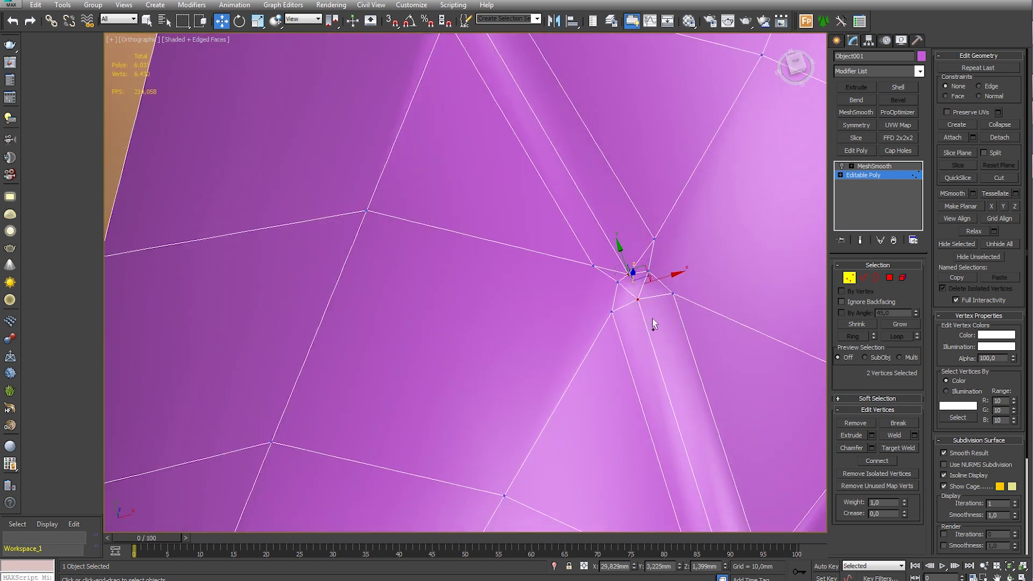
alt+middle_drag(652, 318, 548, 237)
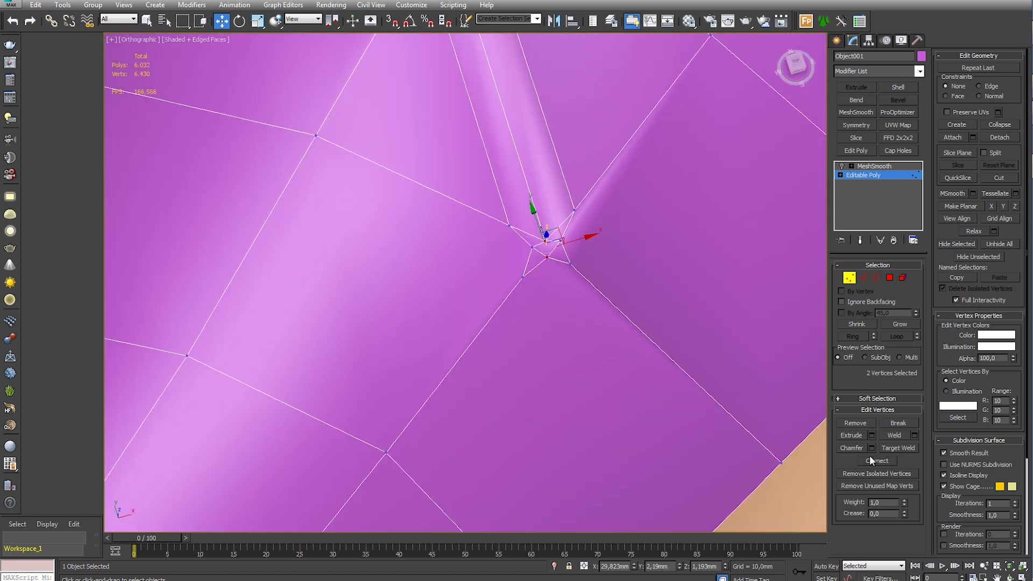
click(870, 460)
scroll(615, 201, down, 2)
click(875, 461)
scroll(692, 262, down, 2)
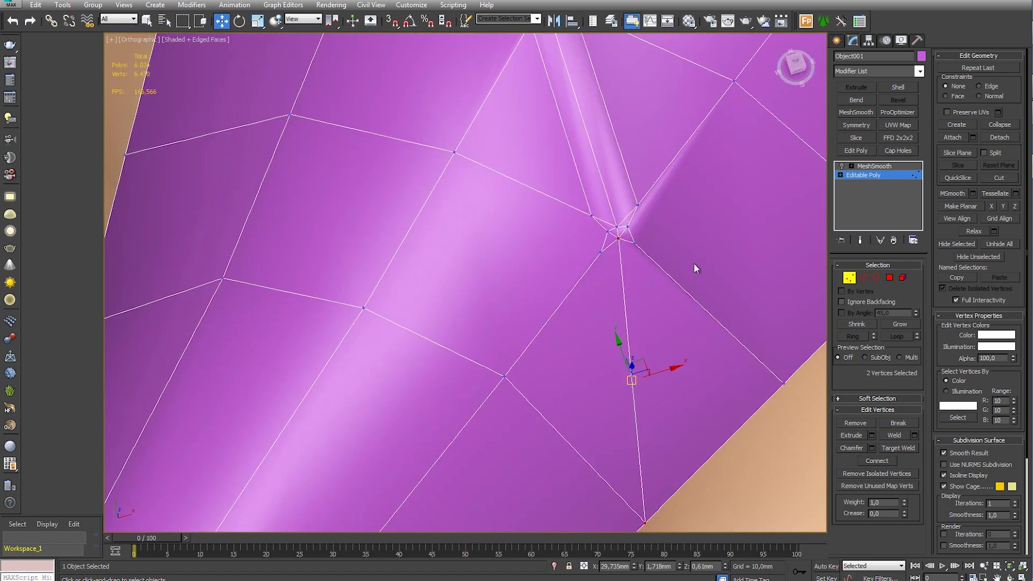
scroll(613, 253, up, 4)
Raise the weld distance and weld the first crease-end vertex clusters
click(863, 277)
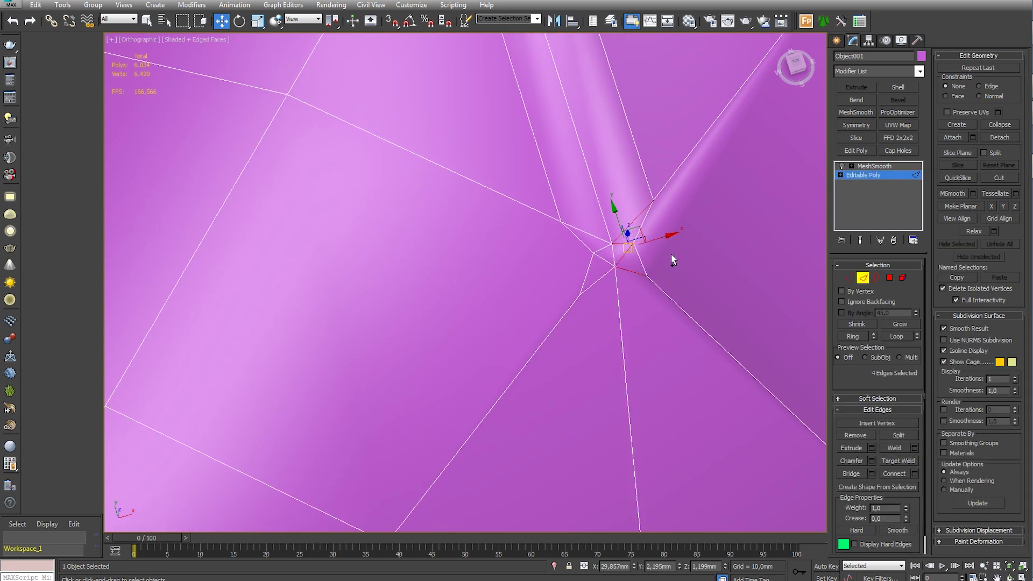
click(849, 278)
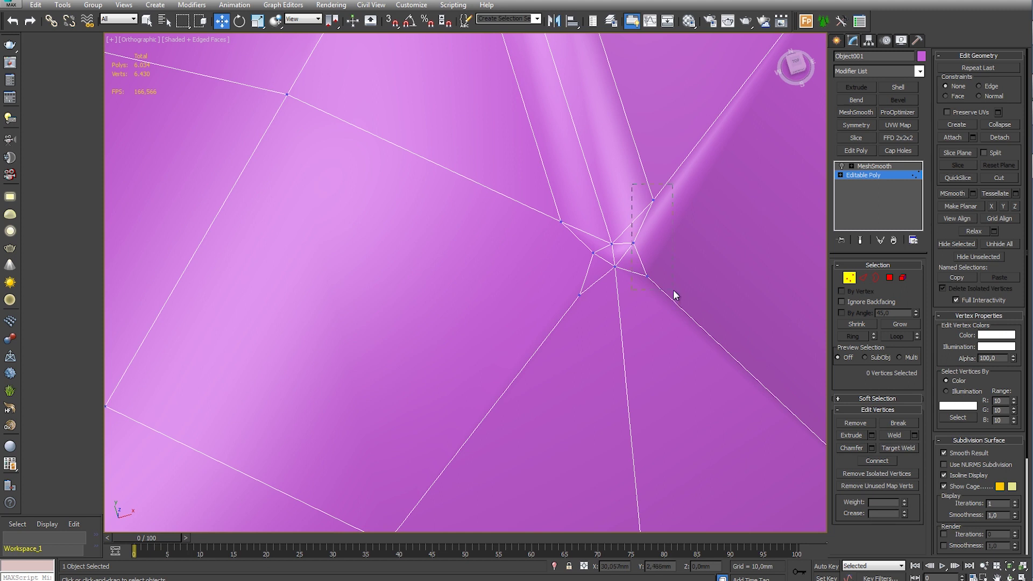
drag(473, 289, 474, 236)
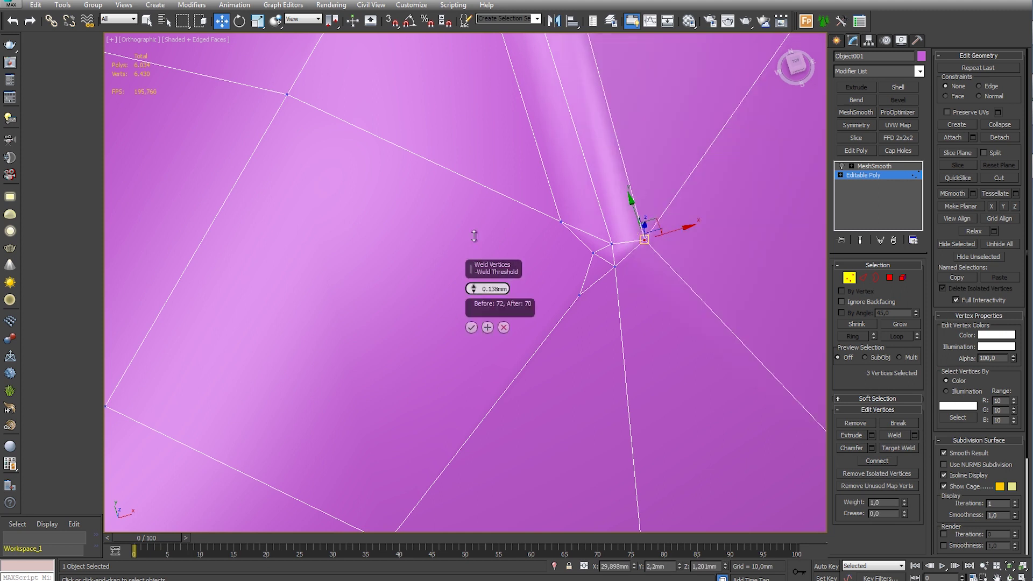
click(472, 328)
drag(552, 201, 602, 308)
click(894, 435)
middle_drag(635, 264, 635, 283)
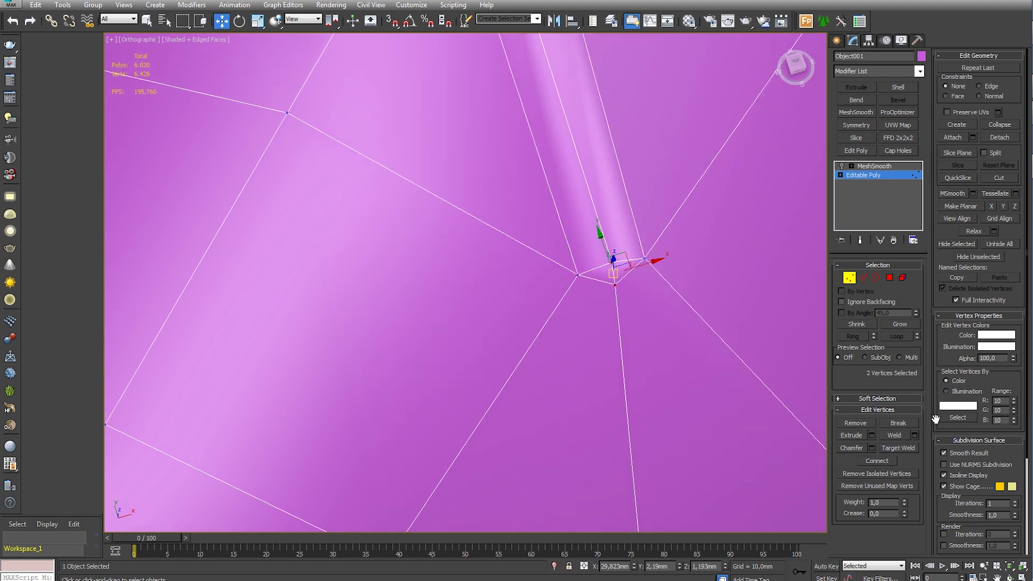
click(897, 435)
Weld the remaining vertex clusters at the crease junctions into single points
scroll(659, 323, down, 3)
scroll(606, 254, up, 2)
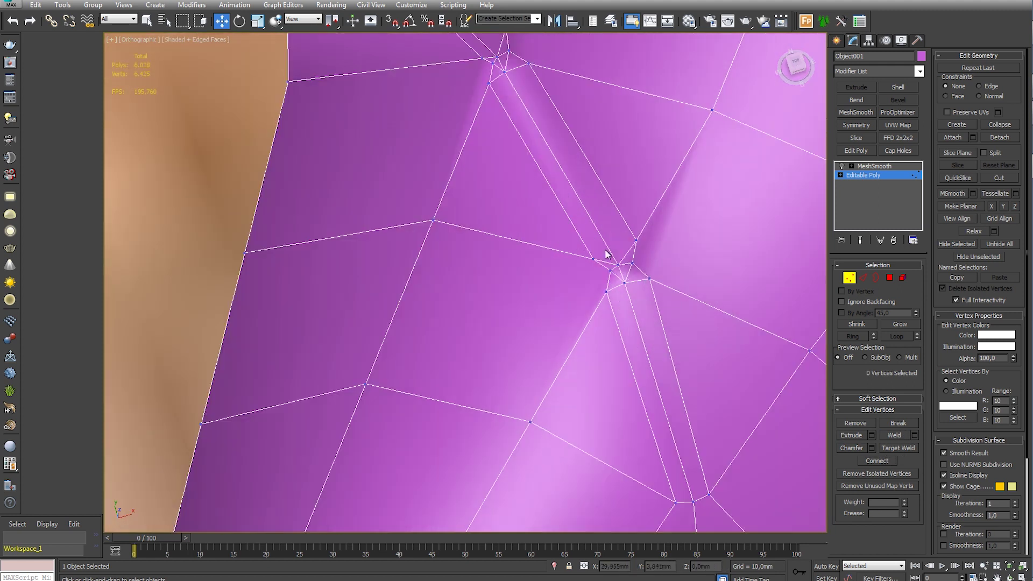
click(894, 436)
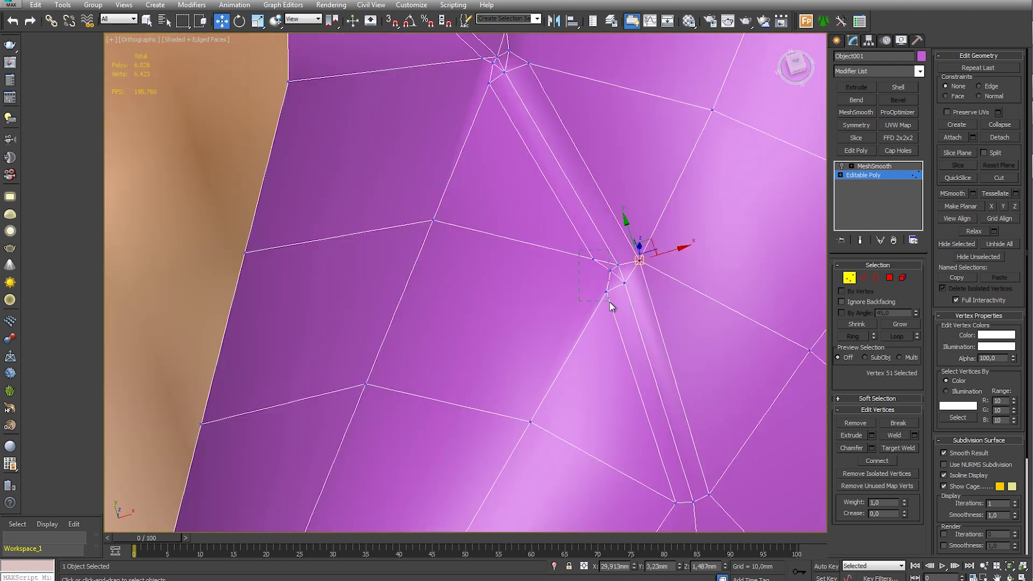
click(888, 435)
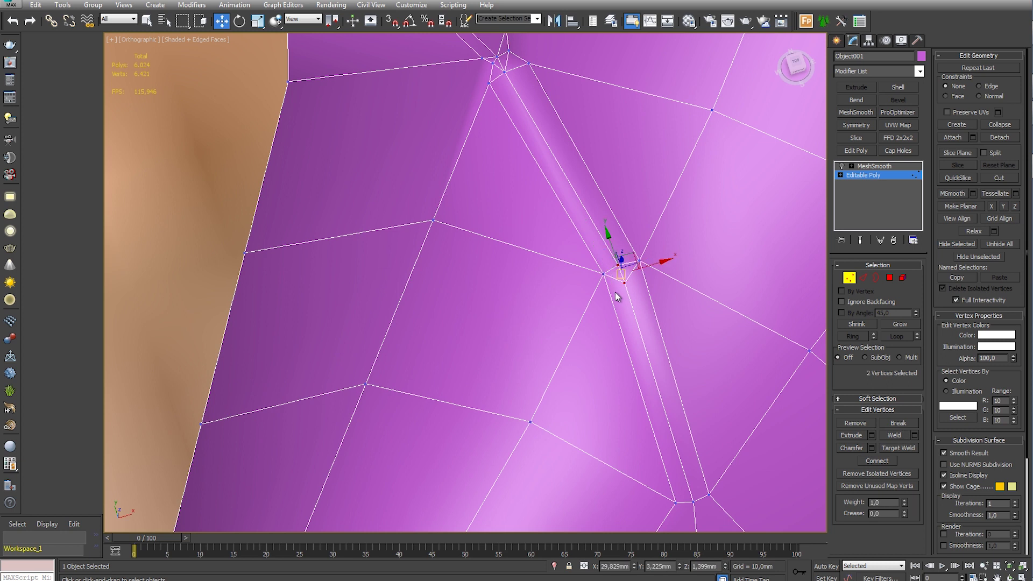
scroll(518, 267, up, 3)
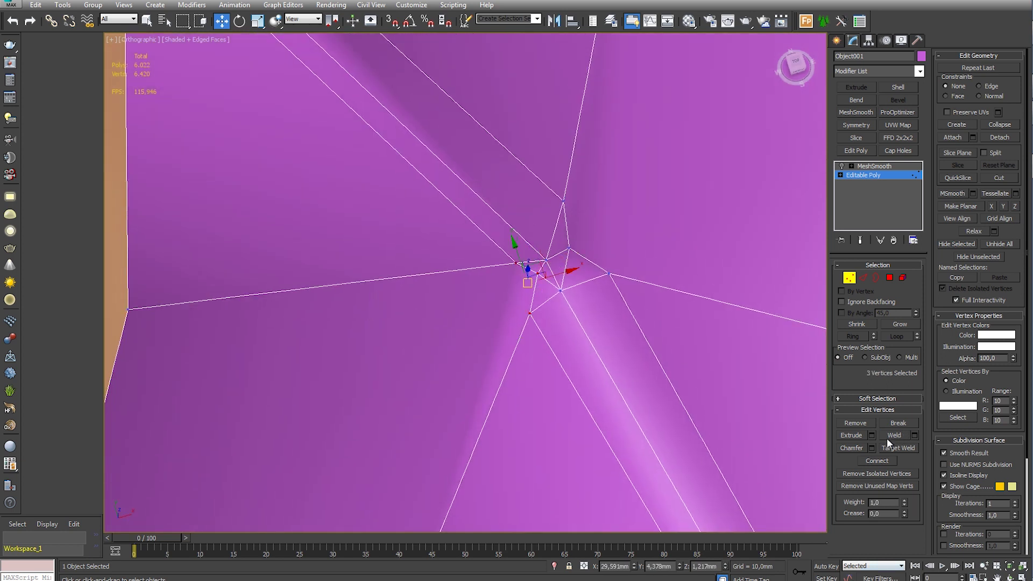
click(894, 435)
middle_drag(557, 192, 453, 188)
click(902, 437)
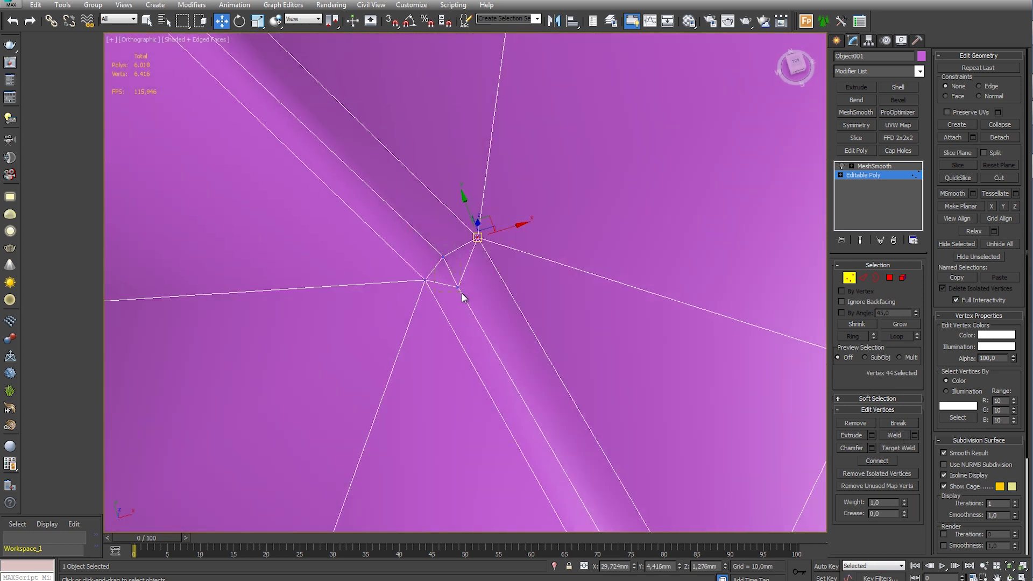
scroll(718, 385, down, 5)
scroll(465, 193, up, 5)
Check the crease edges in wireframe, then return to shaded display
key(F3)
middle_drag(453, 189, 409, 192)
key(2)
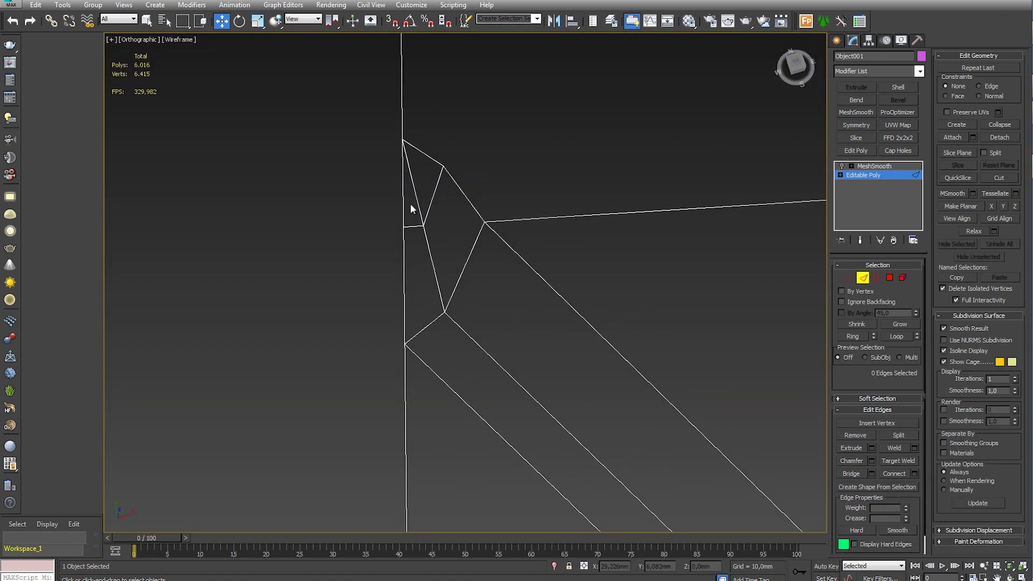
click(863, 277)
scroll(403, 215, up, 3)
scroll(435, 250, up, 2)
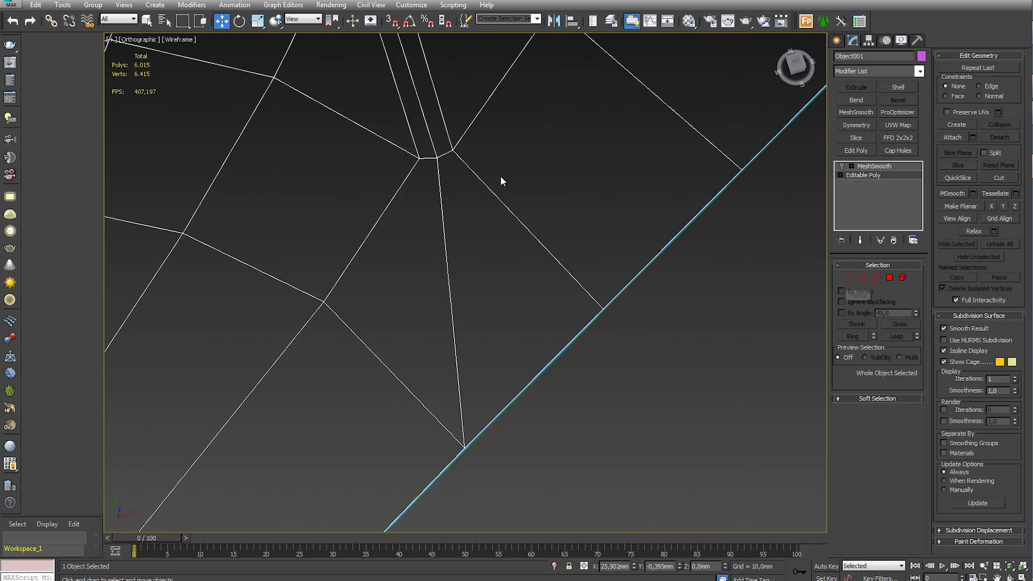
key(F3)
View the MeshSmooth result with the piece deselected, toggling the edge overlay
click(874, 165)
key(F4)
scroll(592, 328, up, 2)
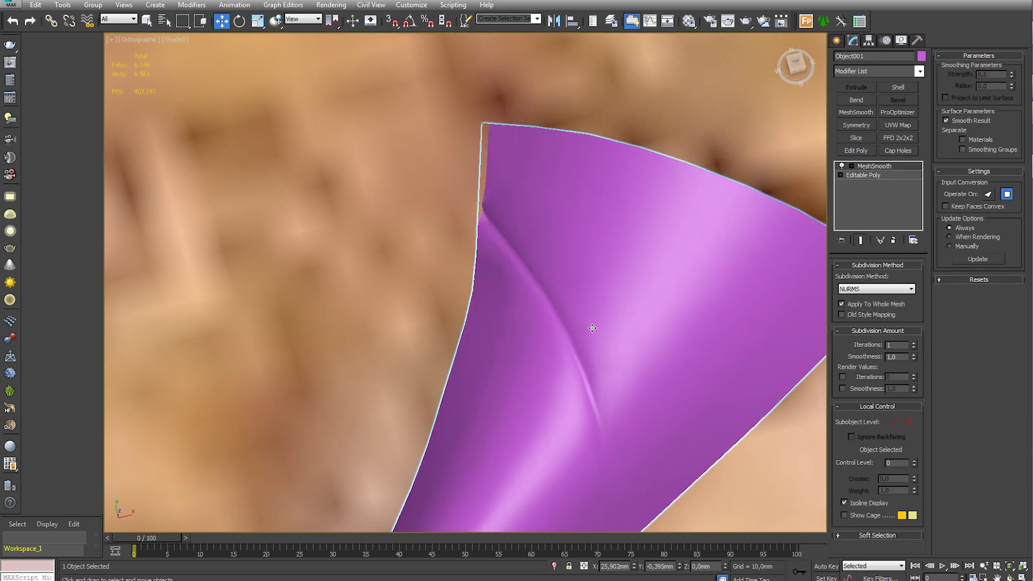
scroll(592, 328, down, 5)
scroll(587, 345, down, 2)
click(543, 377)
scroll(543, 377, up, 3)
scroll(526, 399, up, 2)
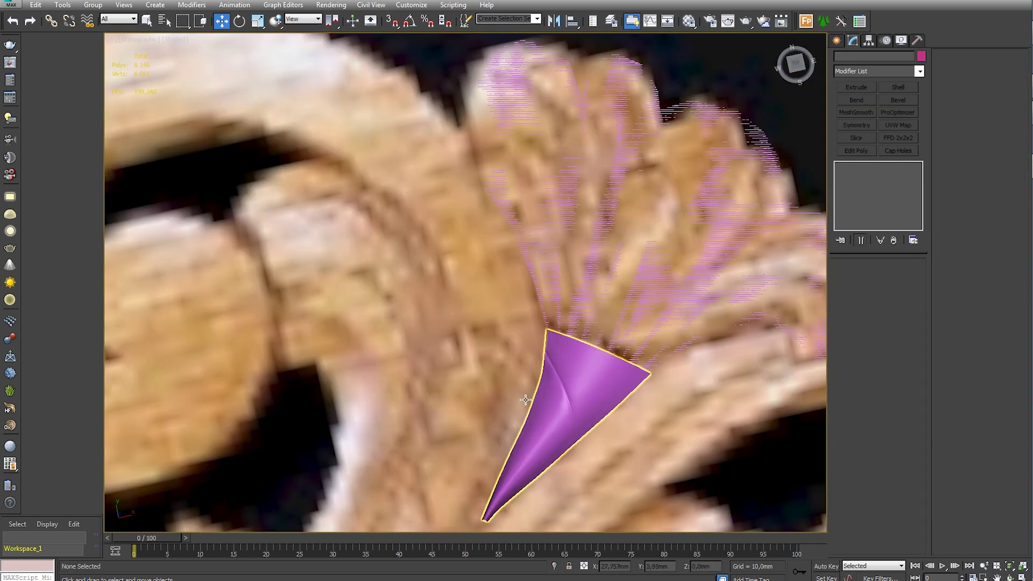
scroll(526, 400, up, 2)
key(F4)
scroll(532, 376, up, 2)
scroll(549, 341, up, 3)
Reselect the purple leaf piece, inspect a crease edge in wireframe, then view the smoothed result
click(807, 177)
click(864, 175)
scroll(518, 260, up, 2)
scroll(519, 260, up, 1)
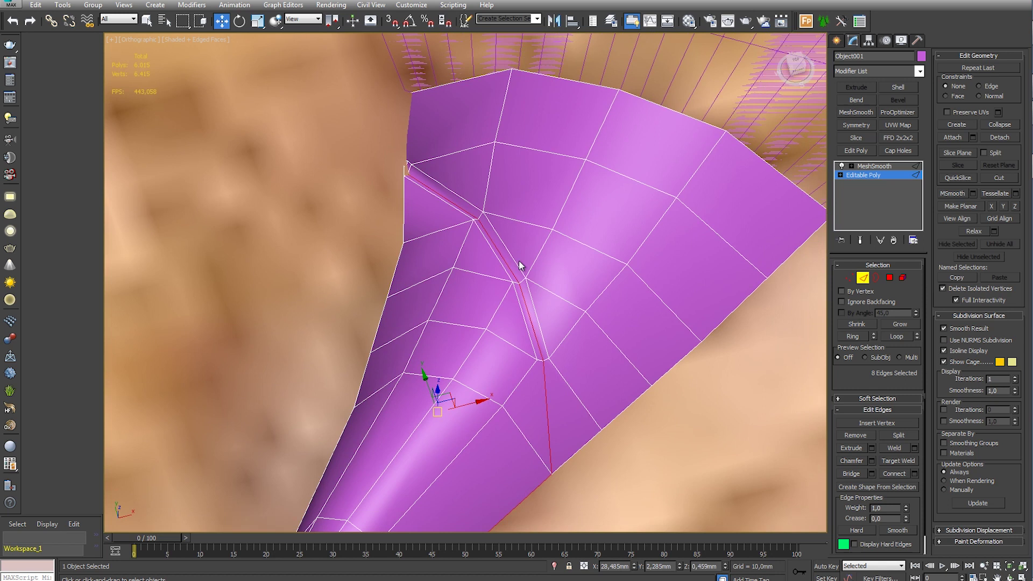
key(F3)
alt+middle_drag(622, 493, 452, 230)
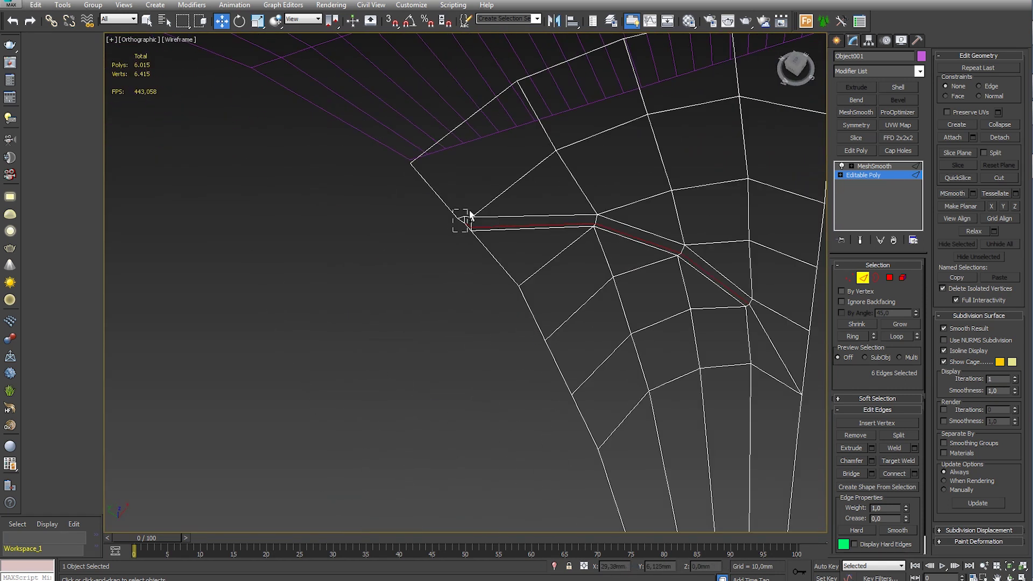
alt+click(469, 216)
scroll(467, 302, up, 2)
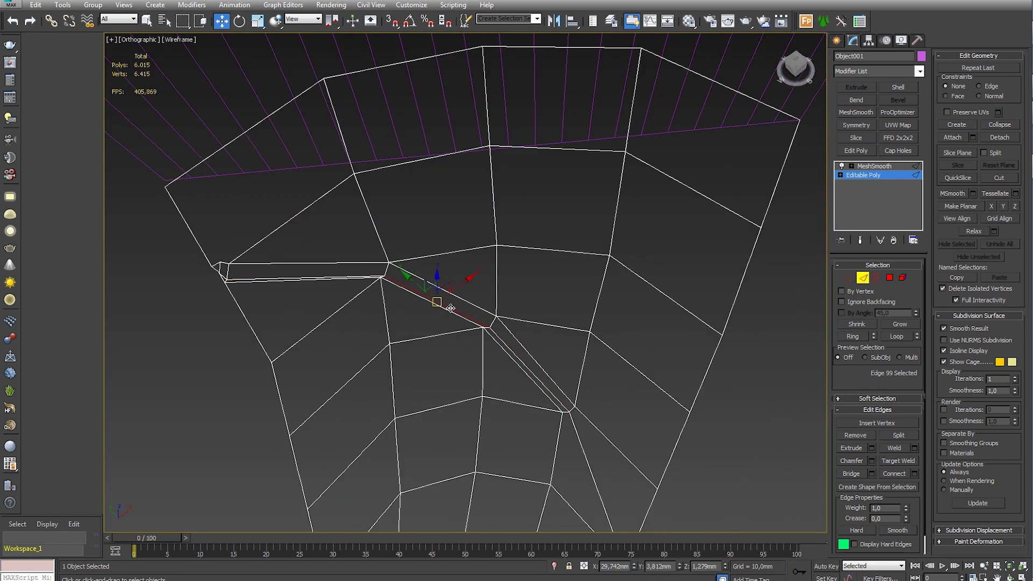
click(874, 165)
alt+middle_drag(800, 231, 605, 326)
key(F3)
scroll(605, 326, down, 5)
Select the large leaf mesh and enter its edge sub-object level
scroll(605, 327, down, 3)
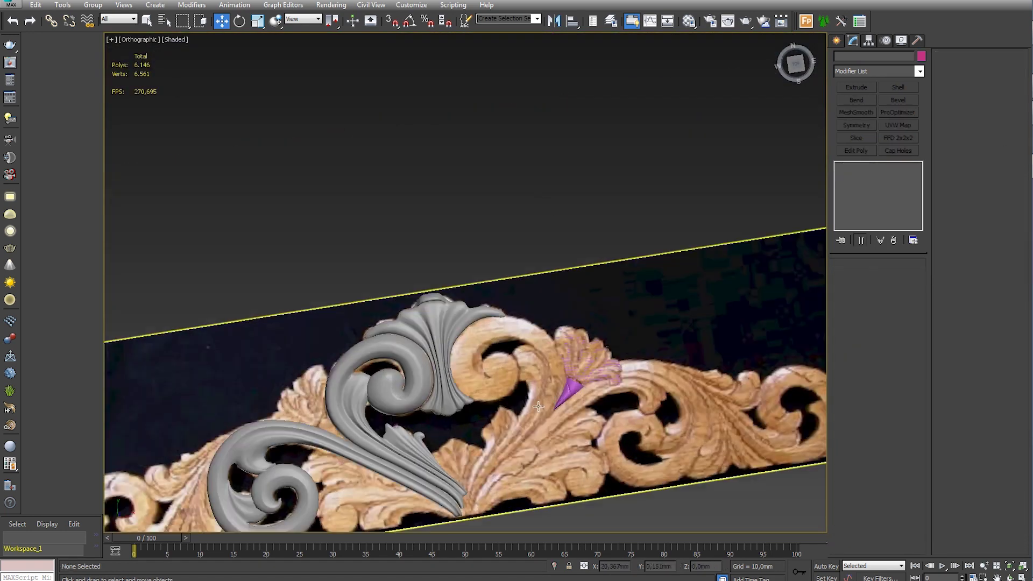
scroll(382, 321, up, 8)
click(382, 321)
scroll(382, 321, down, 3)
scroll(484, 269, up, 5)
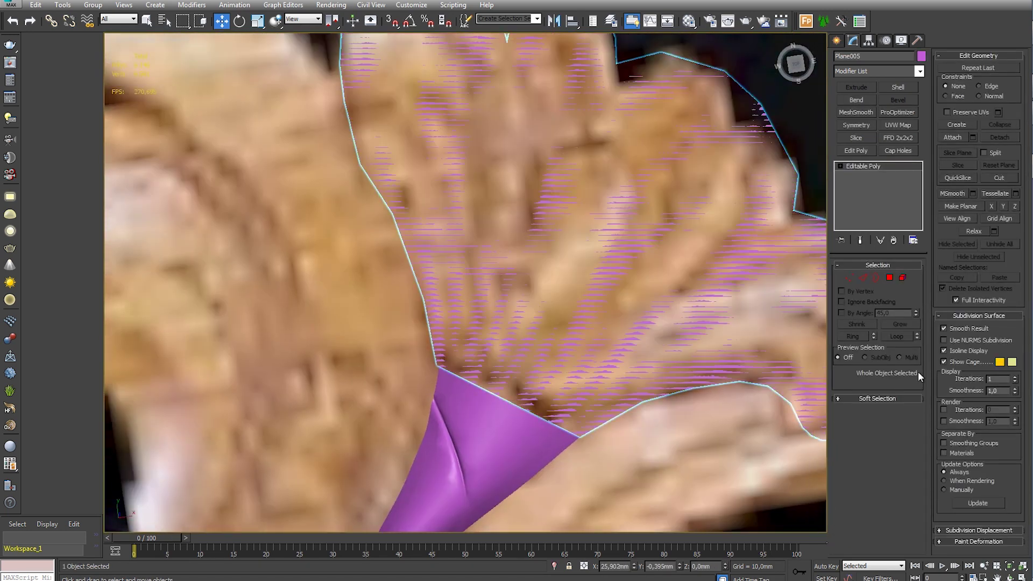
key(2)
scroll(550, 305, down, 4)
scroll(551, 305, up, 4)
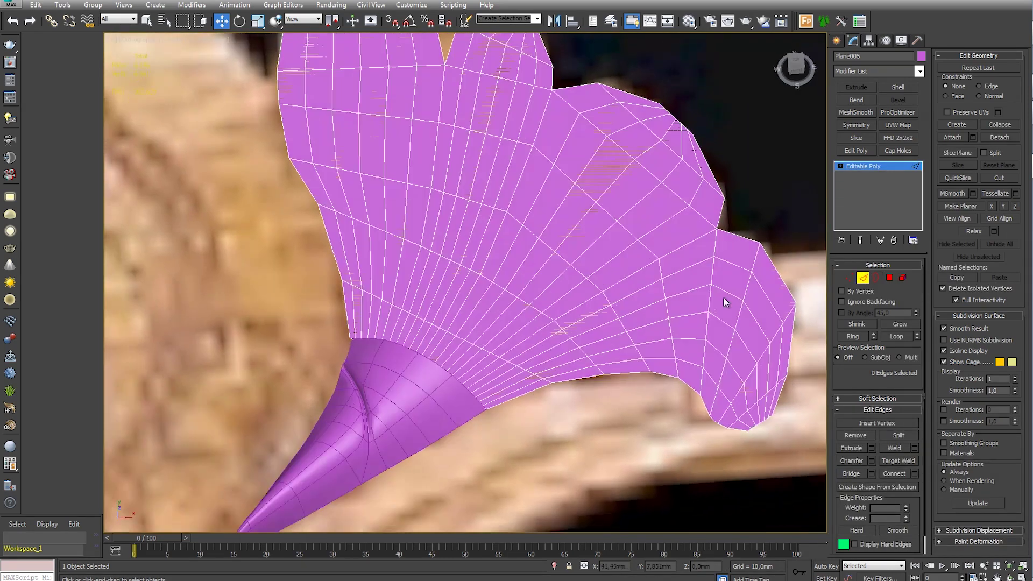
Select the purple stem cone's open end border and scale it to taper the cone
click(863, 277)
click(388, 387)
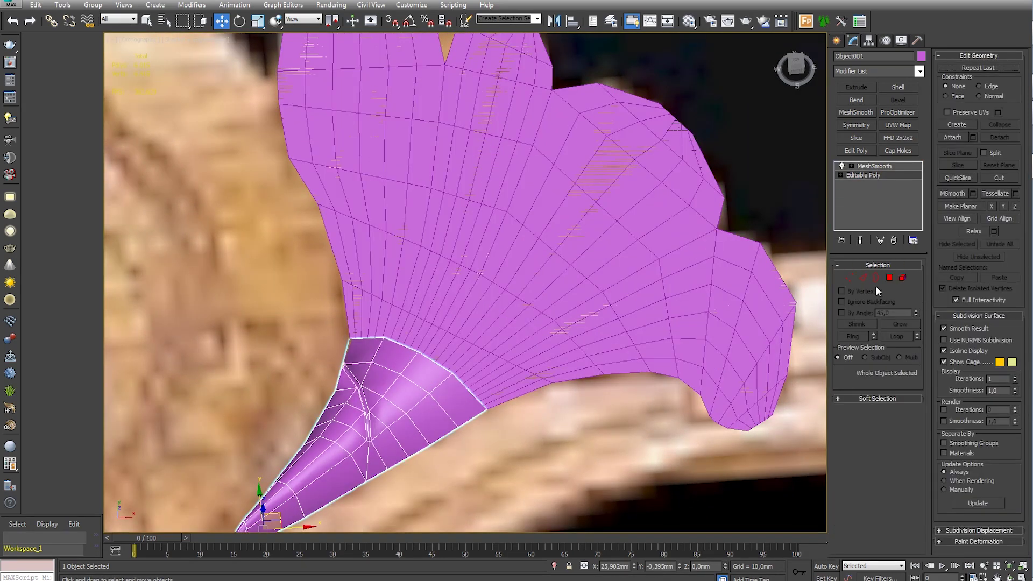
click(876, 278)
alt+middle_drag(447, 383, 465, 364)
key(r)
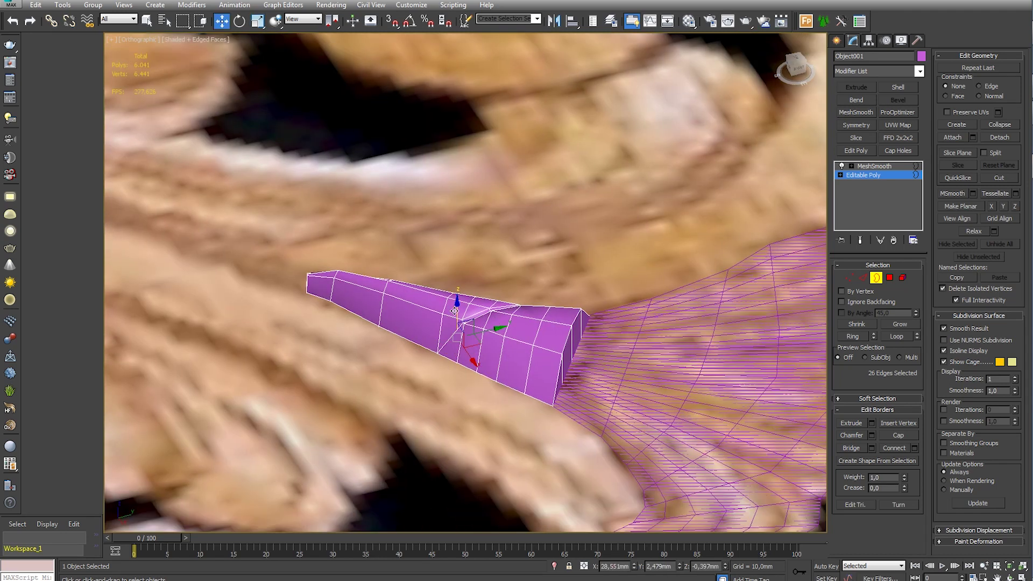
click(837, 41)
drag(344, 278, 345, 276)
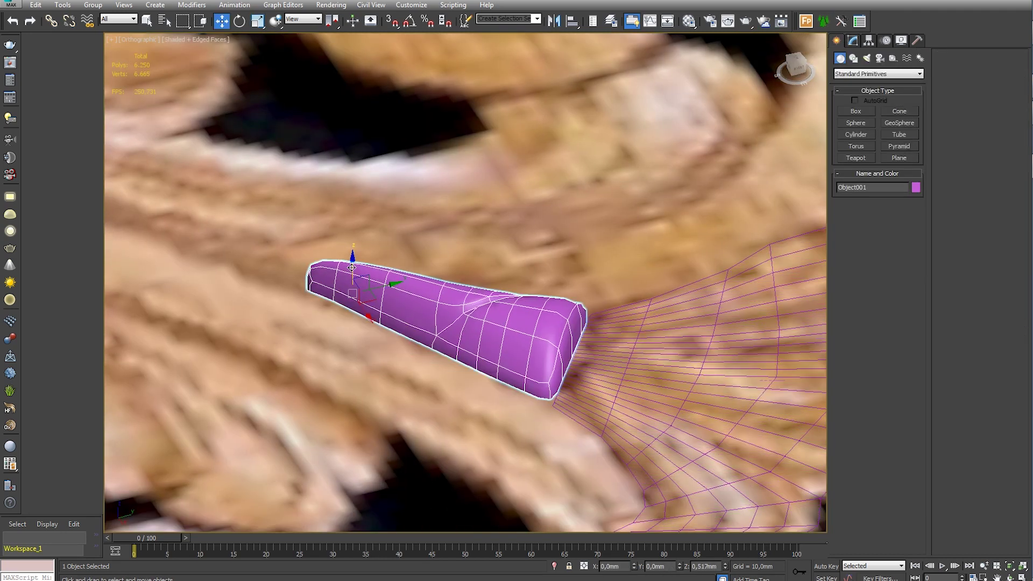
click(852, 40)
alt+middle_drag(538, 248, 584, 225)
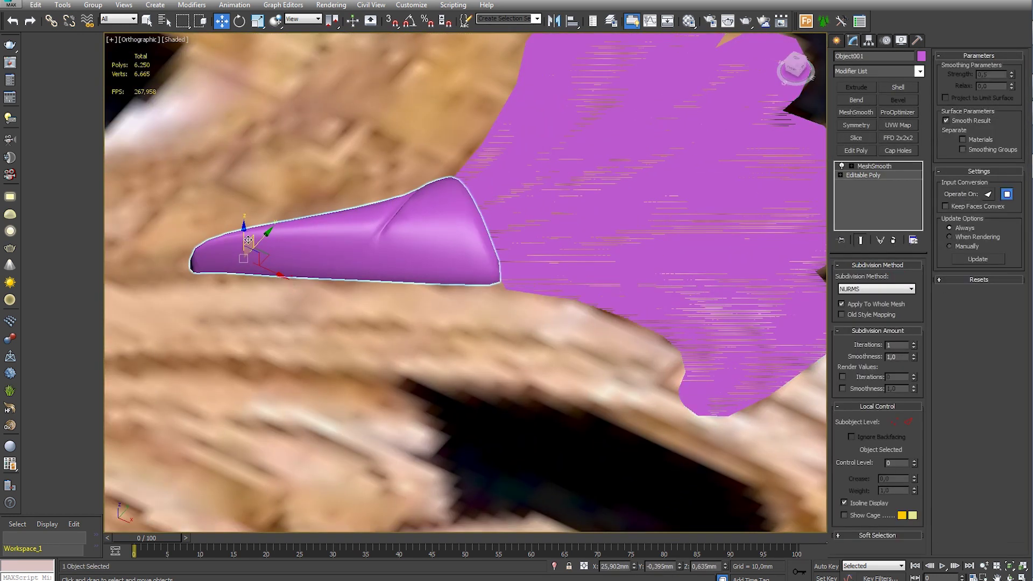
Select Plane005 and center its pivot on the leaf with Affect Pivot Only > Center to Object
click(580, 237)
click(532, 268)
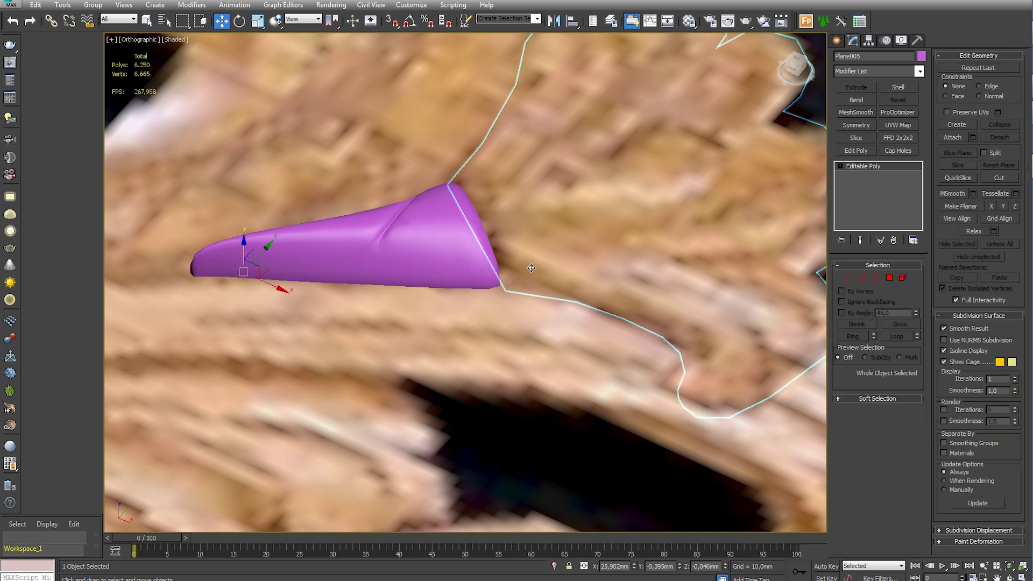
click(869, 41)
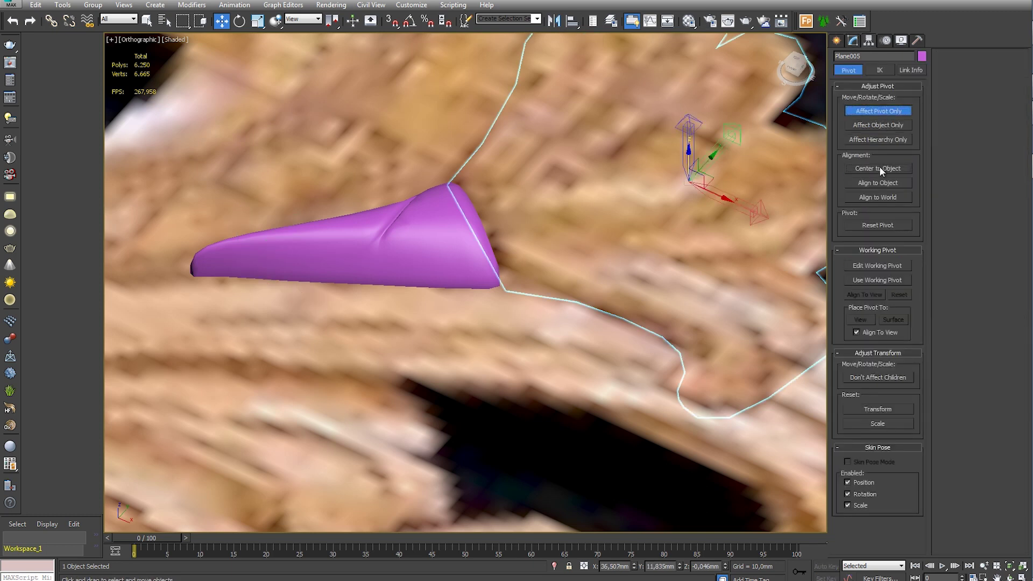
click(836, 41)
alt+middle_drag(484, 269, 623, 271)
Show the leaf's mesh edges in Edge mode and raise an edge loop into a fold
key(F4)
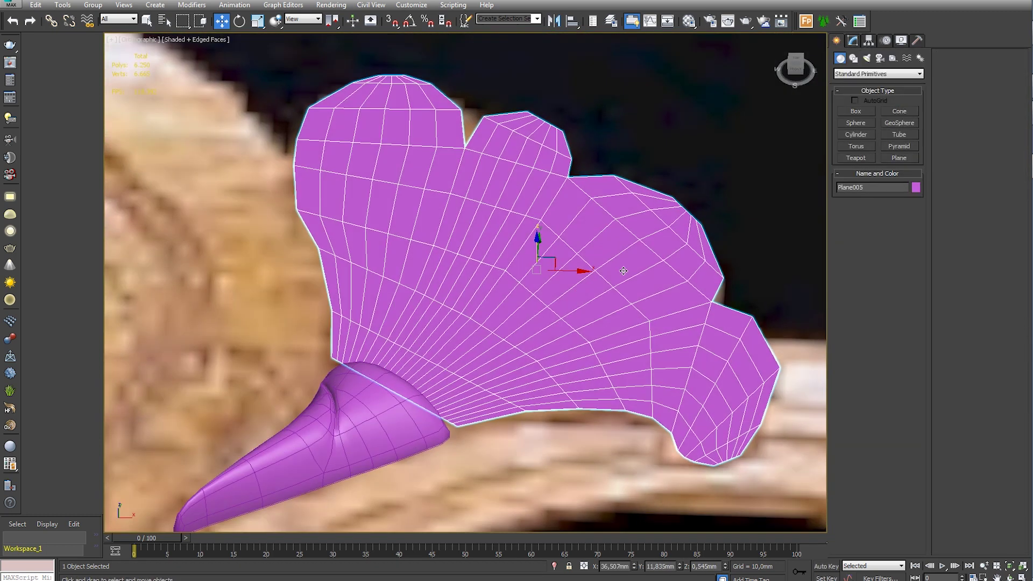
click(852, 41)
key(2)
alt+middle_drag(474, 237, 441, 230)
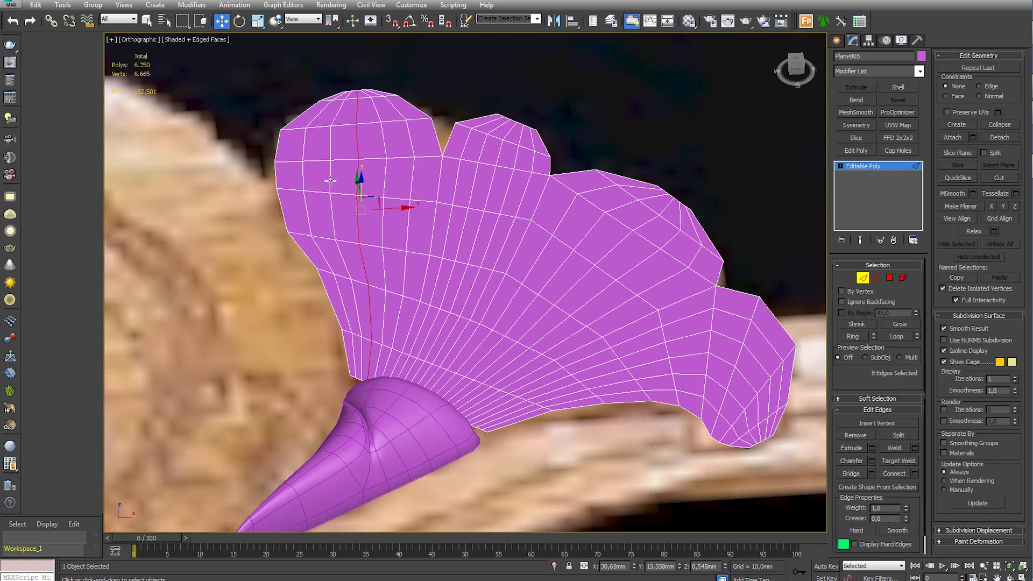
scroll(383, 183, down, 3)
shift+drag(380, 215, 371, 173)
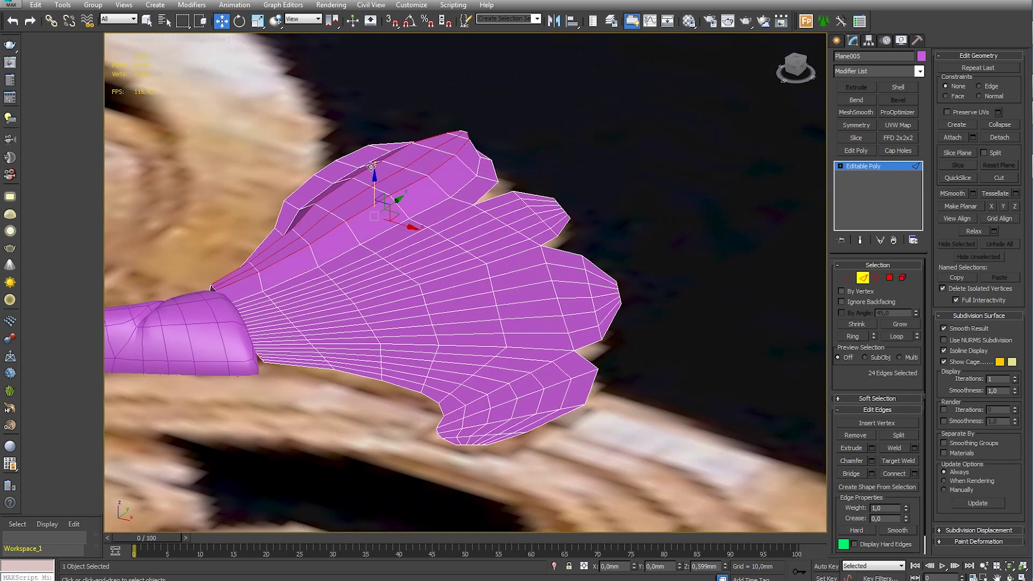
scroll(416, 225, up, 3)
Select lengthwise edge loops on the leaf and push them down to deepen the creases
double_click(406, 188)
mouse_move(407, 187)
alt+middle_down()
mouse_move(399, 174)
mouse_move(490, 178)
alt+middle_up()
double_click(393, 166)
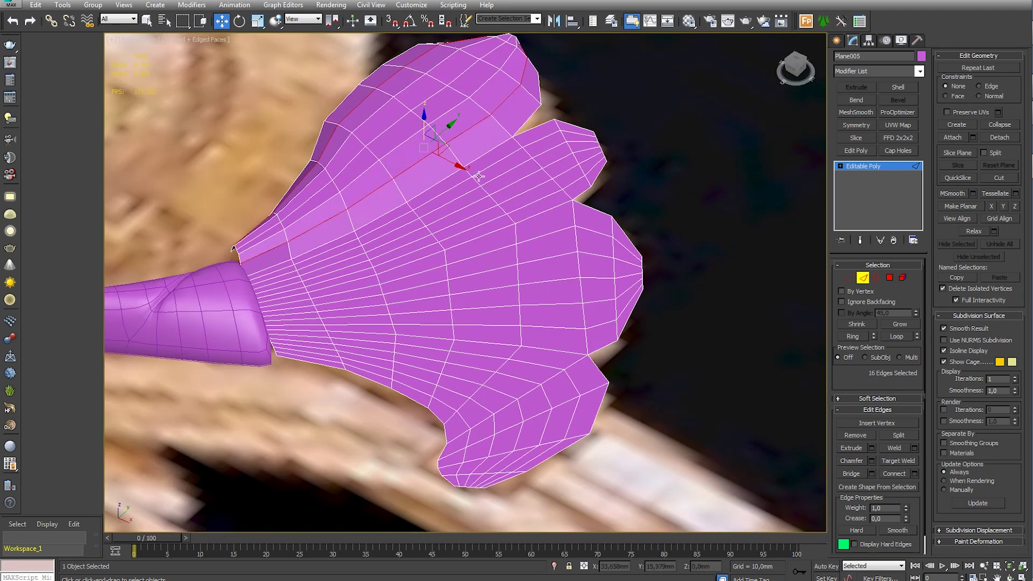
double_click(457, 212)
alt+middle_drag(487, 189, 503, 173)
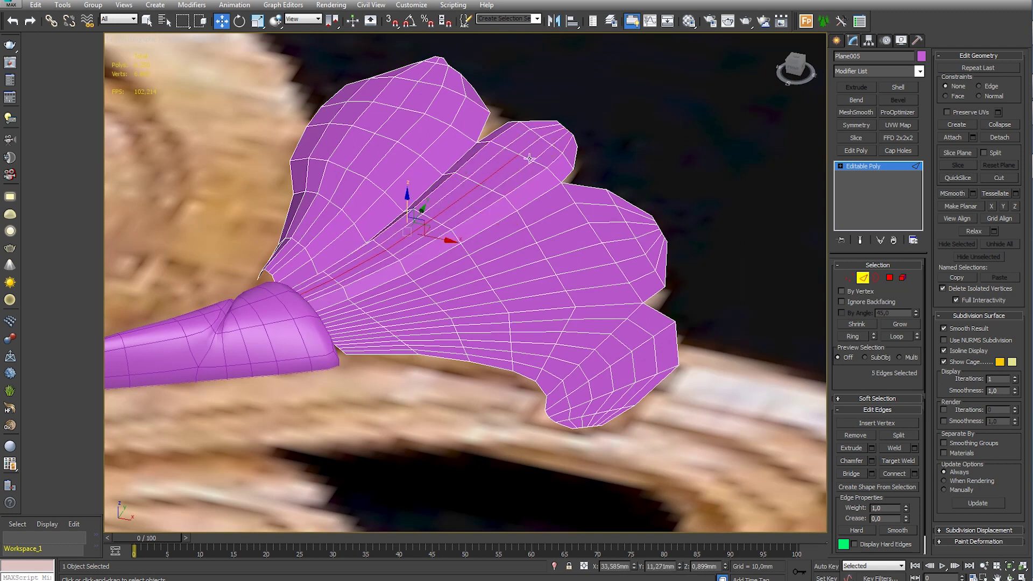
drag(455, 176, 457, 179)
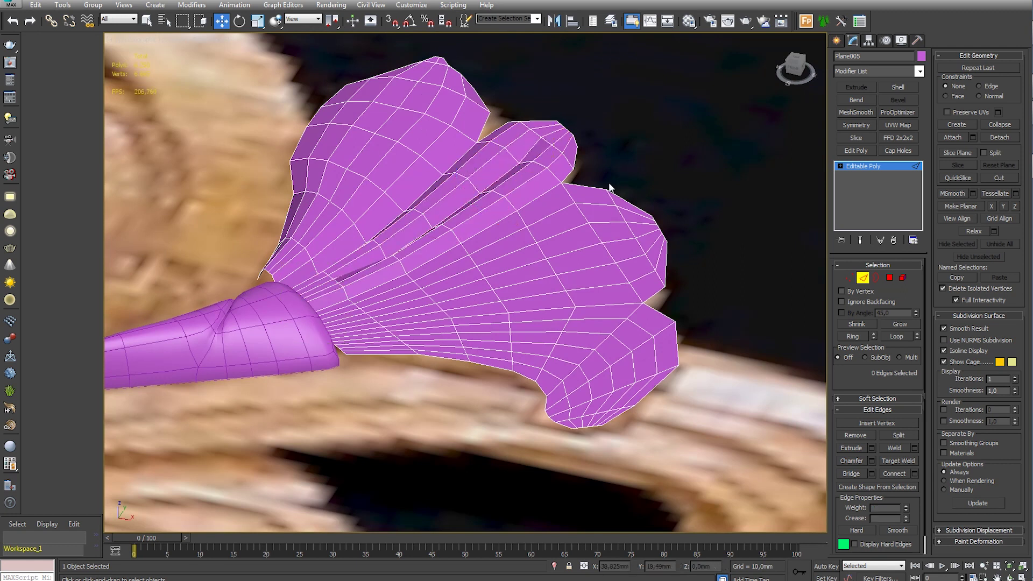
alt+middle_drag(609, 187, 524, 193)
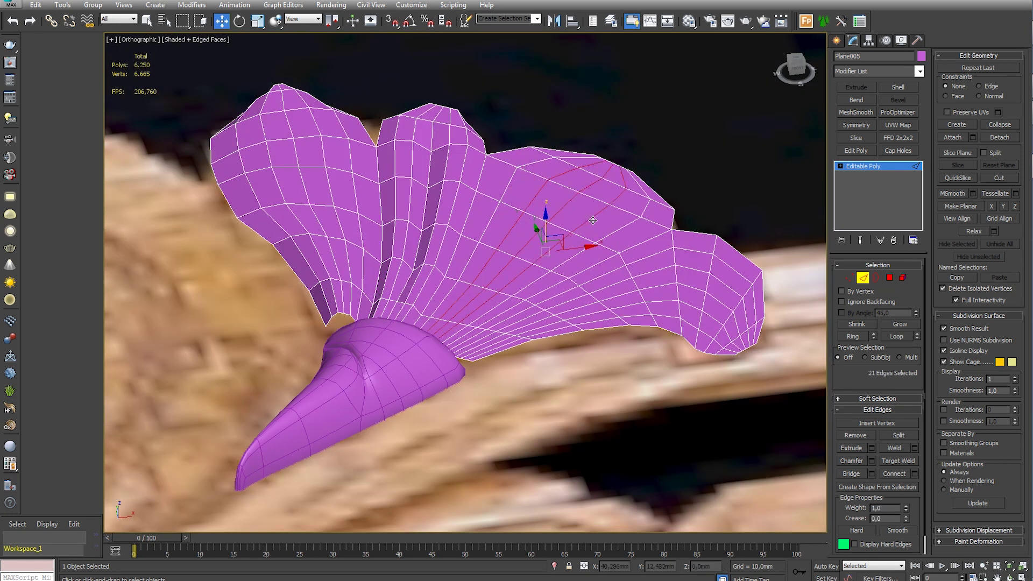
drag(604, 175, 603, 172)
mouse_move(603, 171)
alt+middle_down()
mouse_move(539, 219)
mouse_move(616, 239)
alt+middle_up()
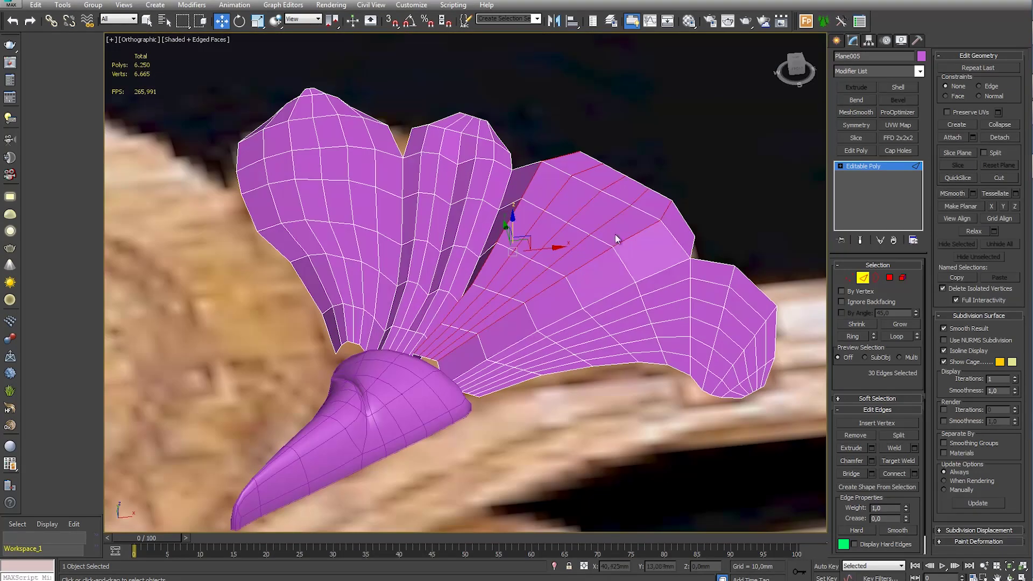
Select edge loops on the right lobe, then pick lobe-tip vertices in Vertex mode
double_click(578, 203)
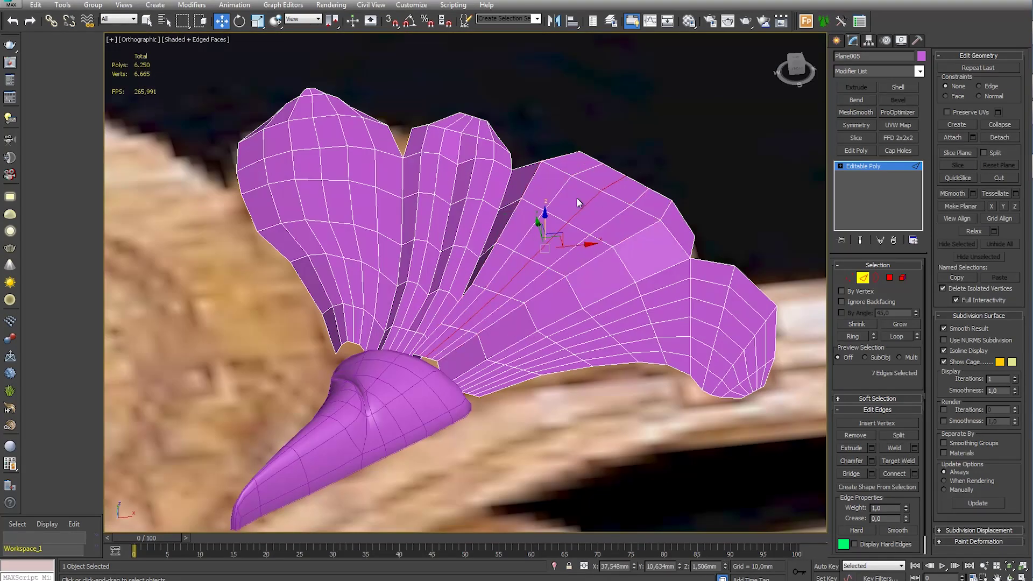
ctrl+click(615, 214)
alt+middle_drag(616, 214, 656, 307)
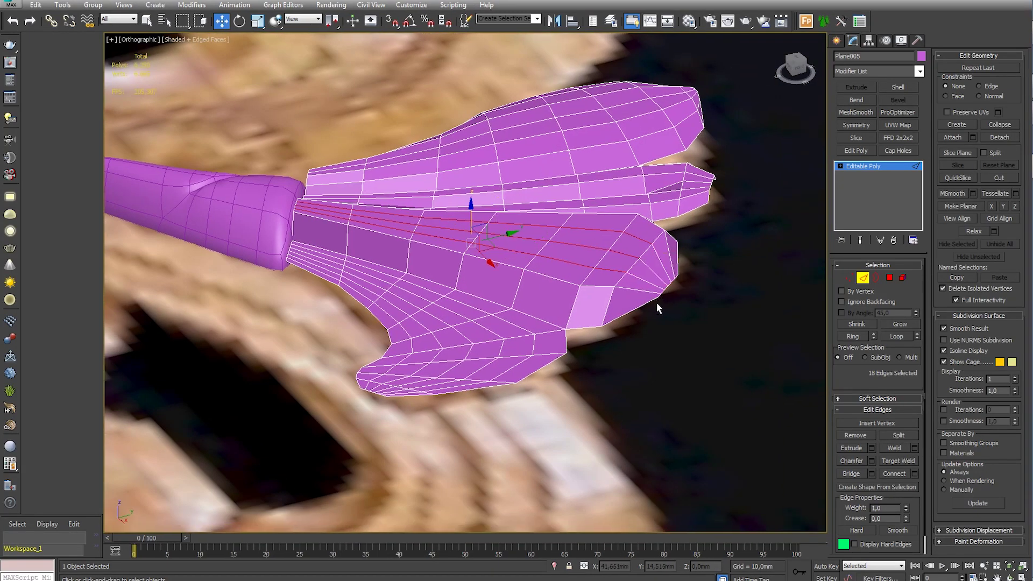
mouse_move(486, 194)
alt+middle_down()
mouse_move(560, 229)
mouse_move(562, 242)
mouse_move(653, 277)
alt+middle_up()
key(1)
scroll(563, 256, up, 3)
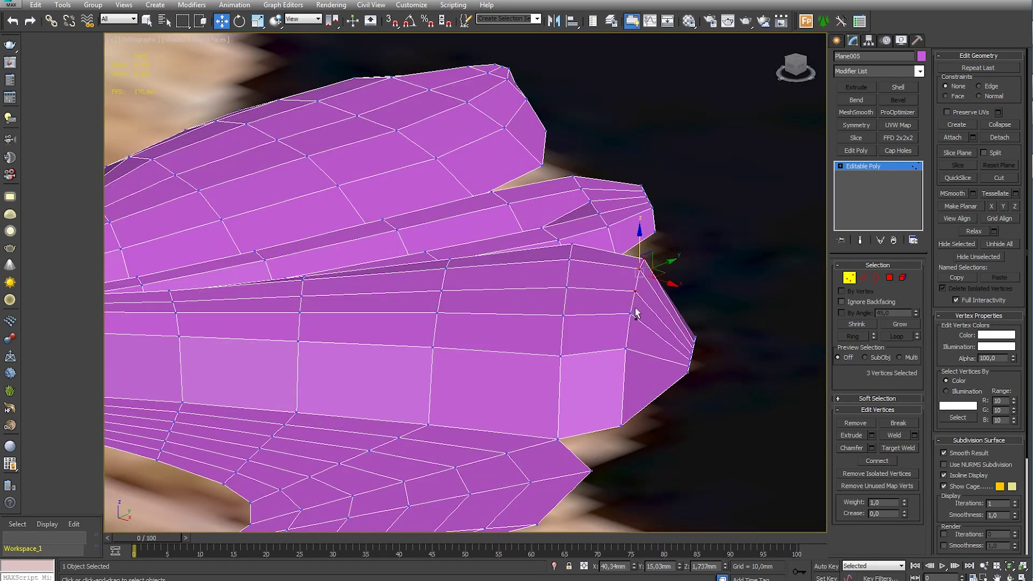
ctrl+click(624, 348)
mouse_move(624, 349)
alt+middle_down()
mouse_move(515, 342)
mouse_move(542, 376)
mouse_move(531, 324)
mouse_move(472, 298)
mouse_move(524, 331)
alt+middle_up()
scroll(542, 377, down, 3)
Clear the vertex selection and select an edge on the outer lobe in Edge mode
scroll(531, 324, up, 5)
click(531, 325)
scroll(472, 298, down, 5)
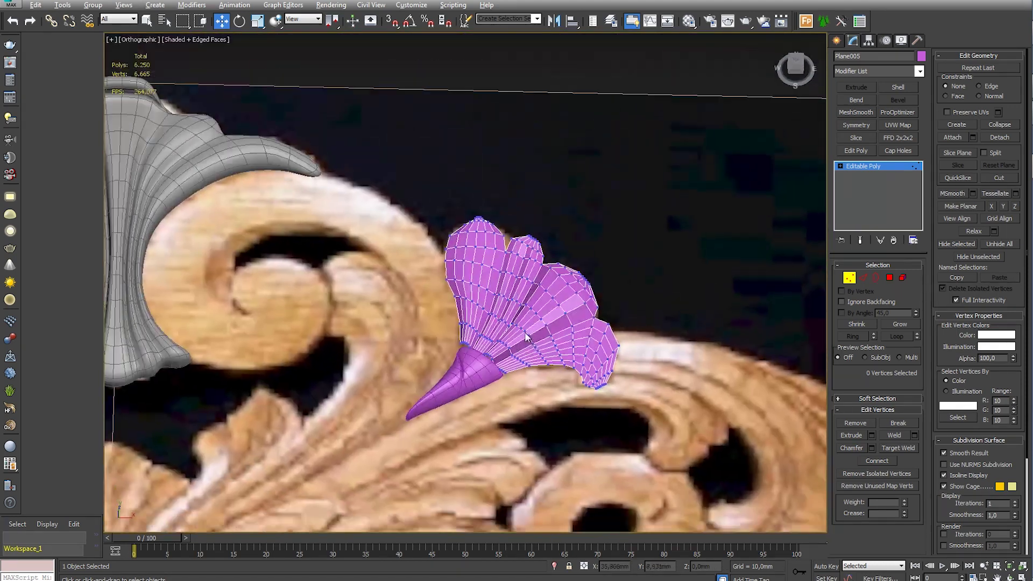
scroll(524, 331, up, 5)
click(865, 278)
click(634, 310)
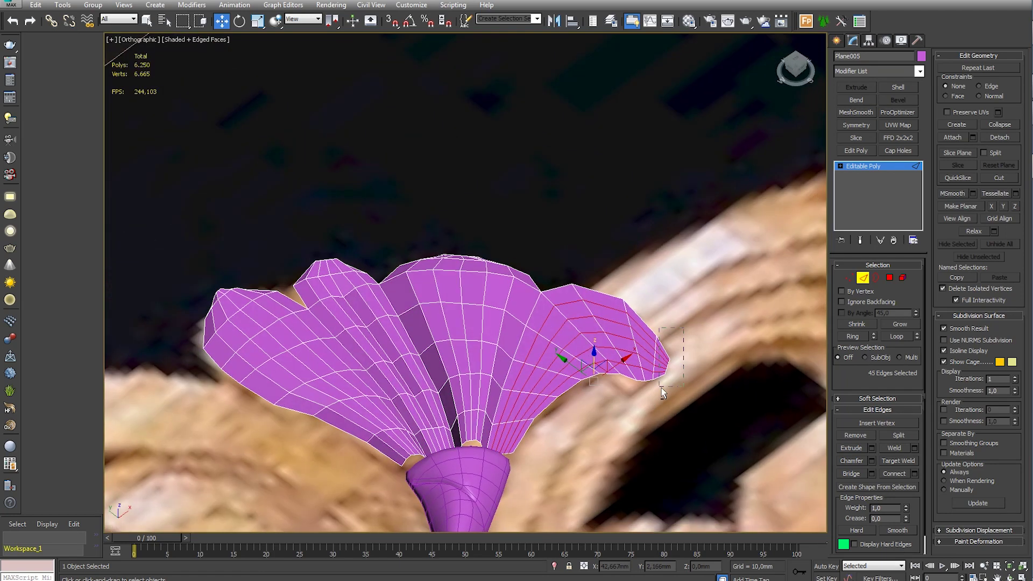
alt+middle_drag(668, 392, 560, 421)
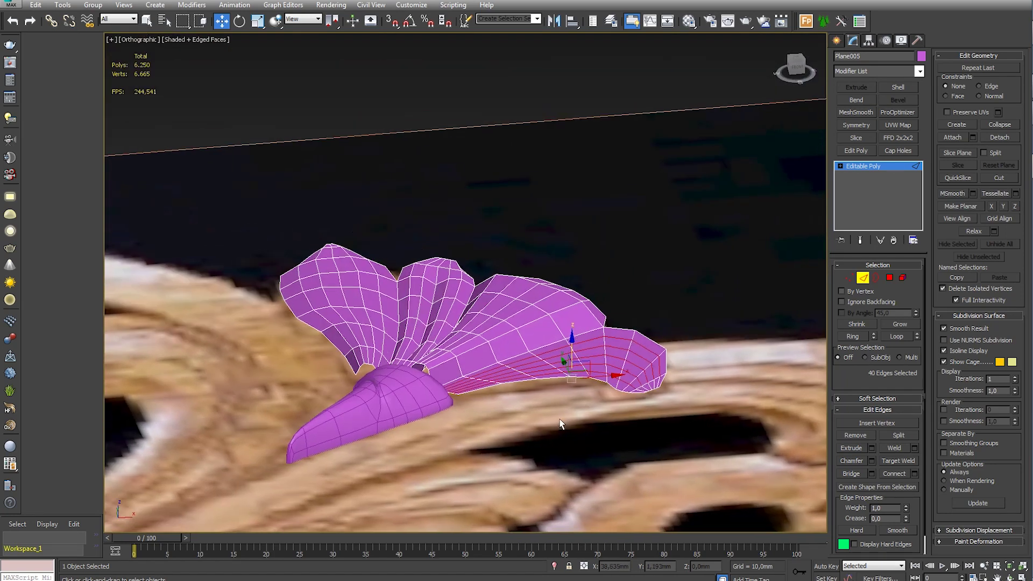
scroll(560, 422, up, 3)
alt+middle_drag(632, 356, 602, 323)
scroll(603, 323, up, 3)
Select the edge loops along the outer lobe's rim
double_click(606, 304)
scroll(696, 425, down, 3)
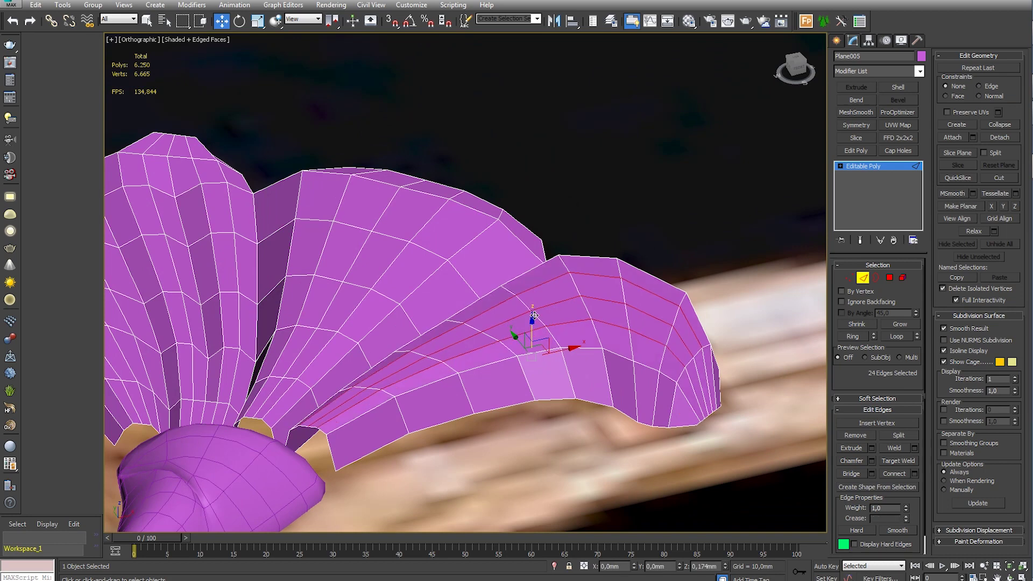
alt+middle_drag(697, 425, 647, 402)
scroll(648, 402, up, 3)
double_click(431, 284)
alt+middle_drag(431, 284, 645, 335)
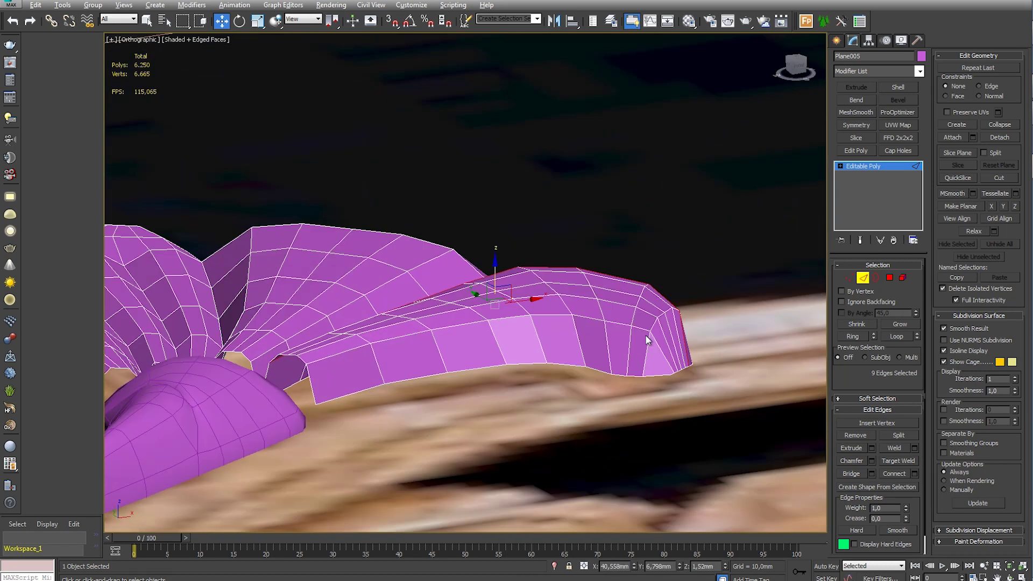
alt+middle_drag(490, 338, 605, 365)
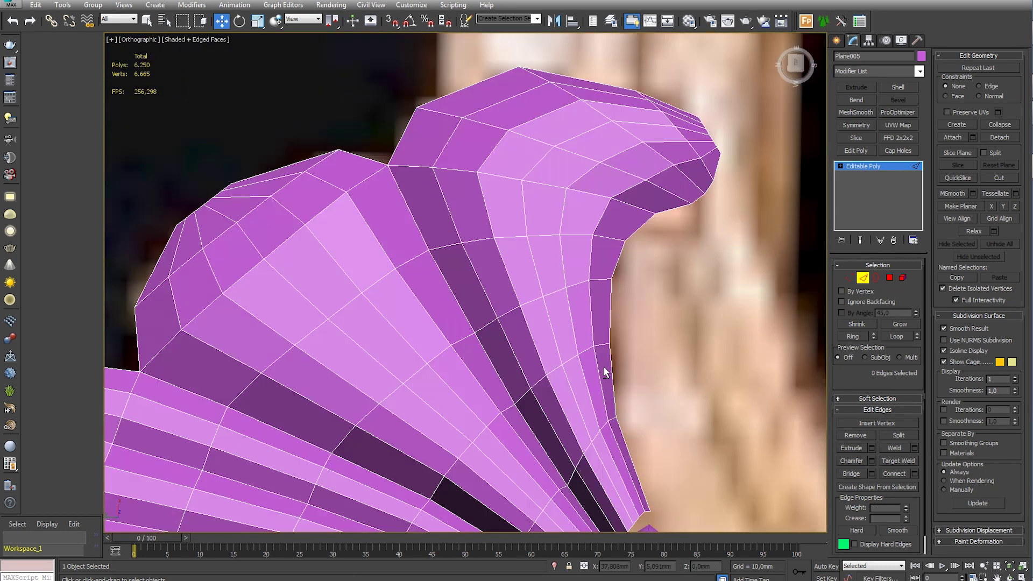
scroll(604, 364, down, 3)
scroll(618, 295, up, 3)
alt+middle_drag(619, 295, 608, 248)
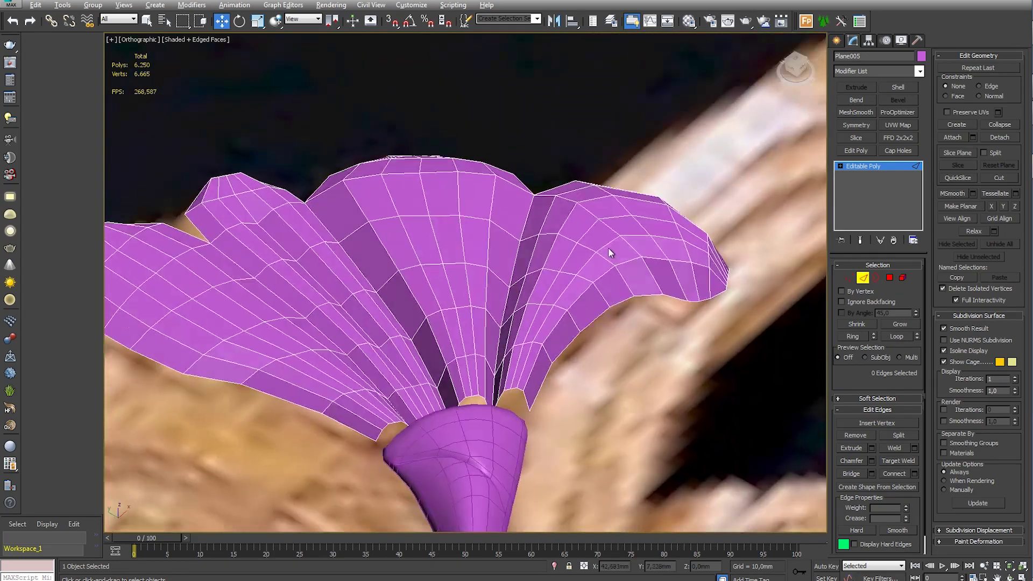
Switch to Border mode and select the leaf's outer open border
click(862, 278)
scroll(544, 332, down, 3)
mouse_move(543, 332)
alt+middle_down()
mouse_move(618, 318)
mouse_move(592, 312)
alt+middle_up()
scroll(592, 312, up, 3)
click(877, 278)
mouse_move(748, 349)
alt+middle_down()
mouse_move(710, 362)
mouse_move(592, 226)
alt+middle_up()
click(588, 252)
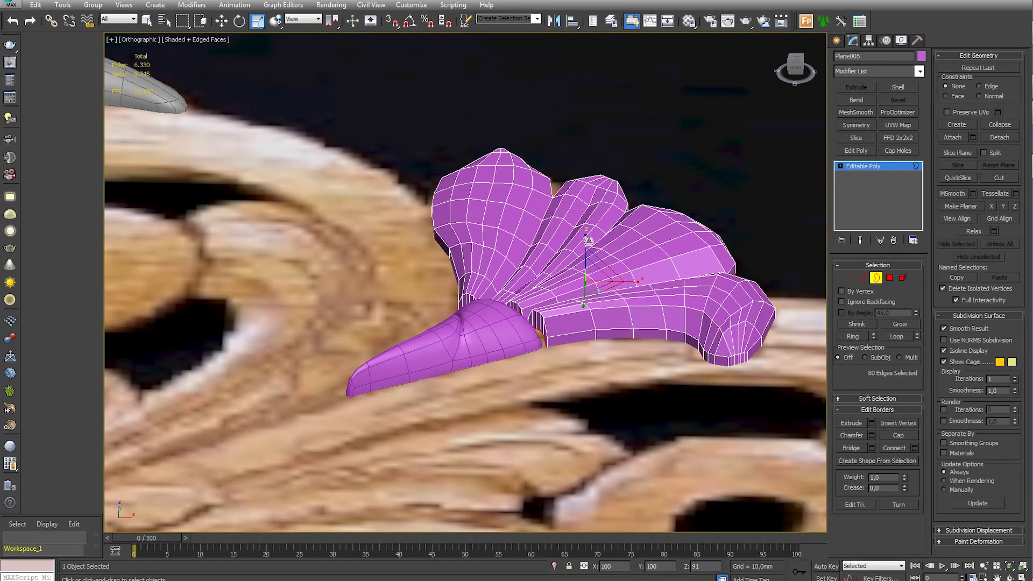
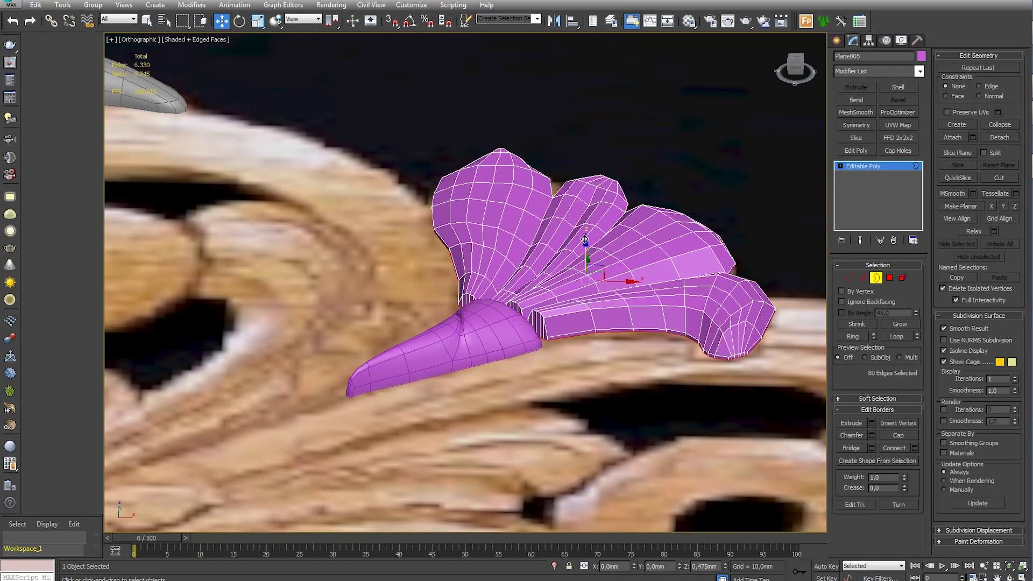
Add an FFD 4x4x4 modifier to the leaf and enter its Control Points level
mouse_move(585, 247)
alt+middle_down()
mouse_move(498, 340)
mouse_move(670, 285)
alt+middle_up()
click(660, 292)
click(876, 277)
click(919, 71)
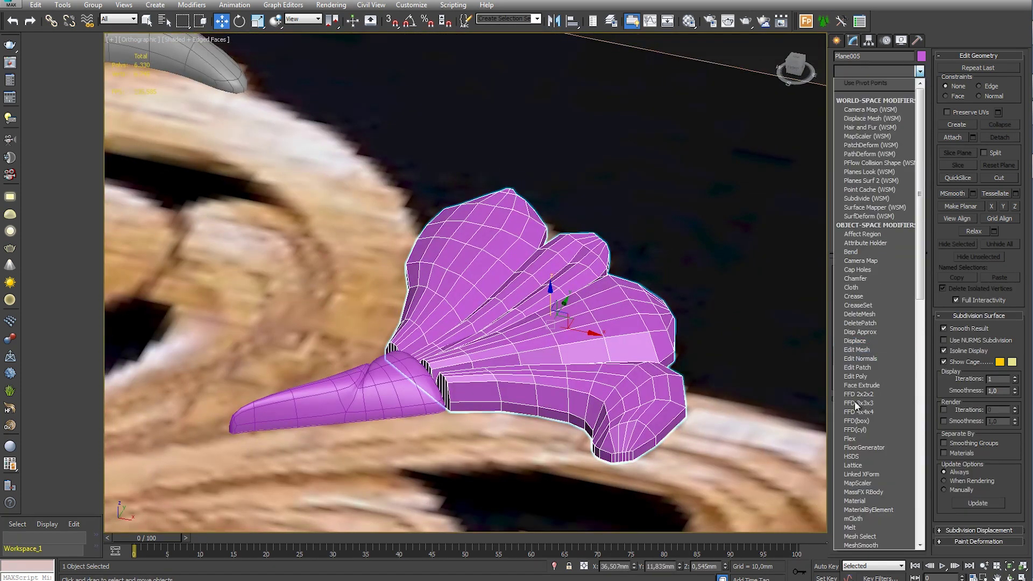
click(861, 412)
click(851, 166)
click(881, 175)
Move groups of lattice points to shift the leaf lobes and flatten them
alt+middle_drag(538, 301, 491, 307)
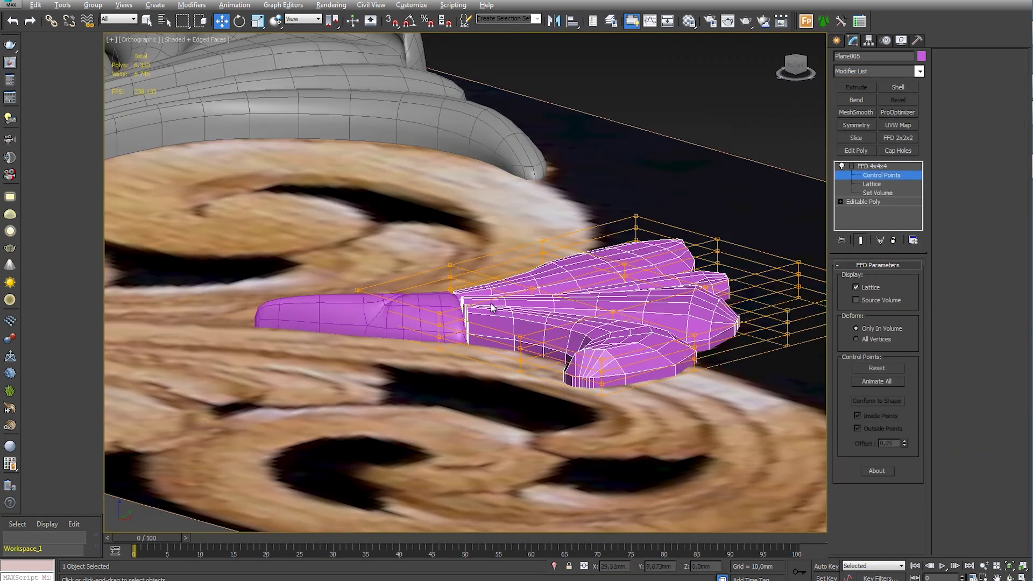
drag(480, 318, 484, 293)
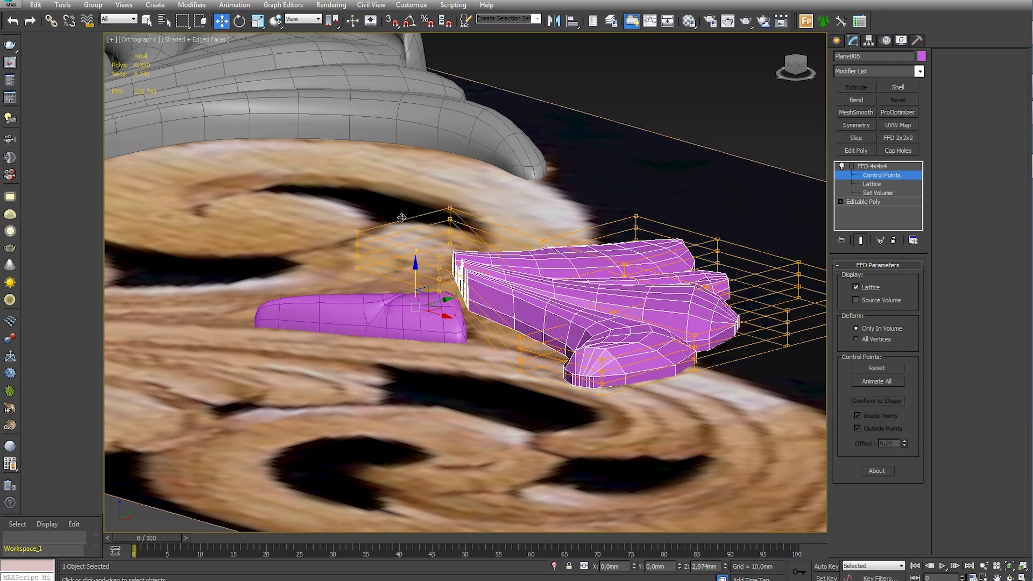
mouse_move(484, 293)
alt+middle_down()
mouse_move(498, 305)
mouse_move(535, 285)
alt+middle_up()
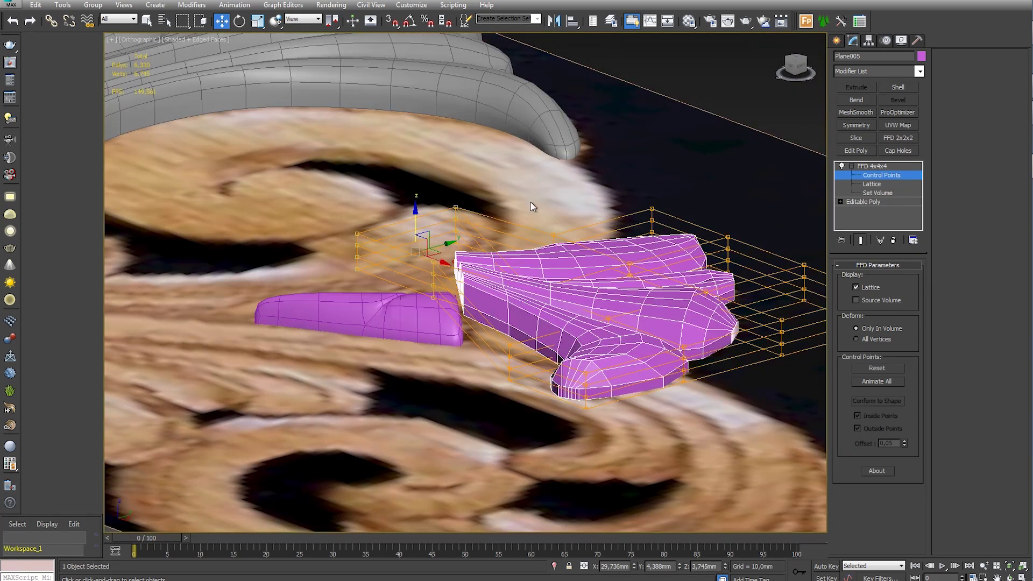
drag(531, 206, 527, 242)
alt+middle_drag(528, 243, 526, 272)
drag(646, 450, 647, 444)
mouse_move(657, 435)
alt+middle_down()
mouse_move(619, 526)
mouse_move(523, 222)
alt+middle_up()
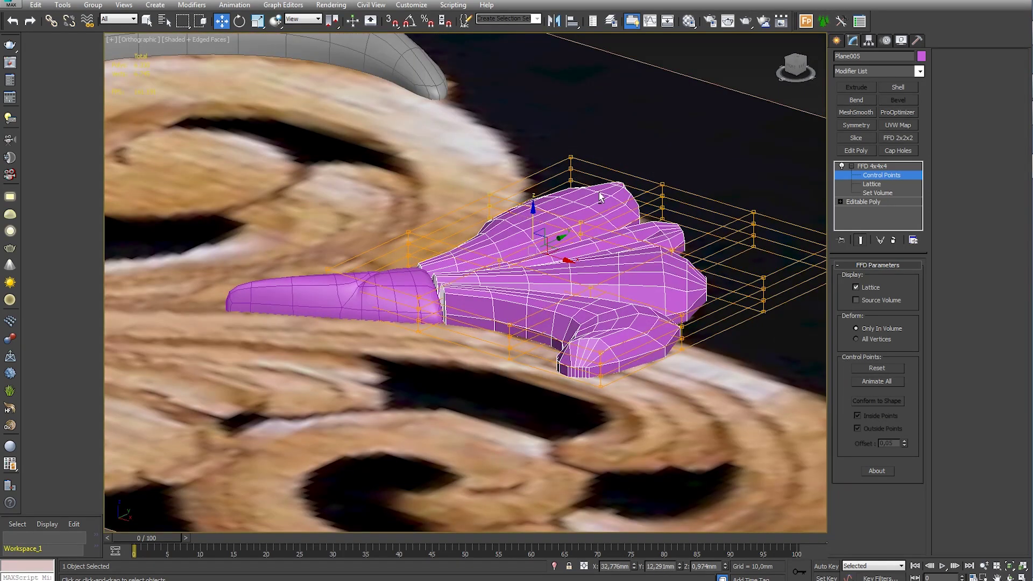
Raise lattice points to lift the lobes and push a front point down to curl the edge
drag(540, 226, 538, 204)
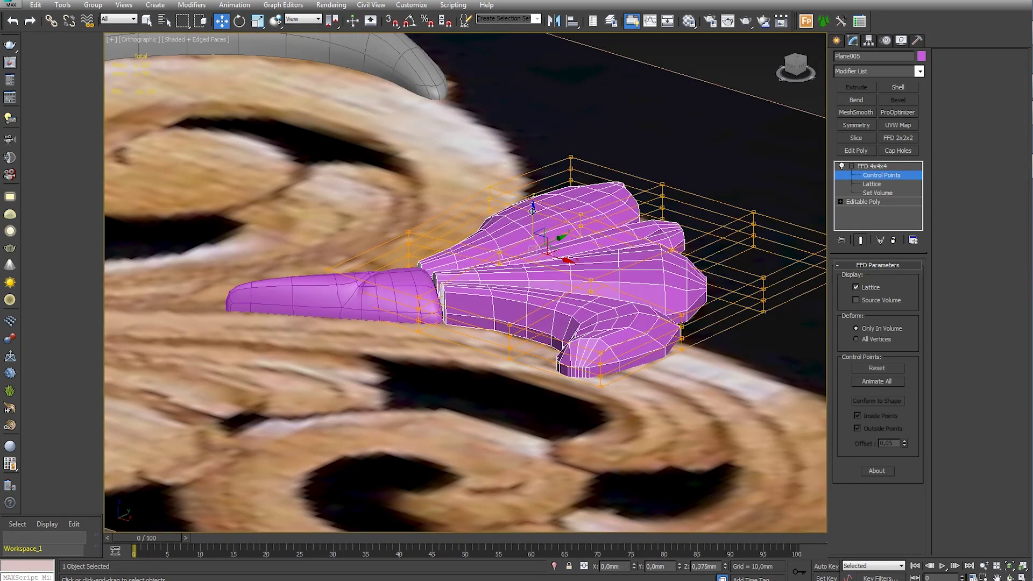
mouse_move(538, 205)
alt+middle_down()
mouse_move(493, 282)
mouse_move(338, 190)
alt+middle_up()
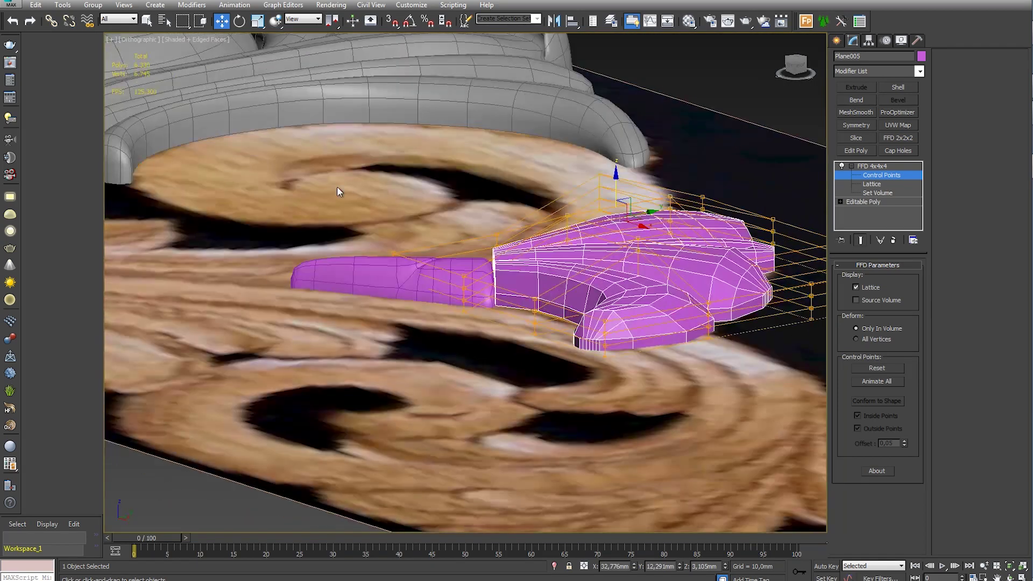
drag(501, 240, 450, 252)
mouse_move(560, 316)
alt+middle_down()
mouse_move(661, 362)
mouse_move(613, 325)
mouse_move(454, 249)
alt+middle_up()
drag(498, 254, 500, 264)
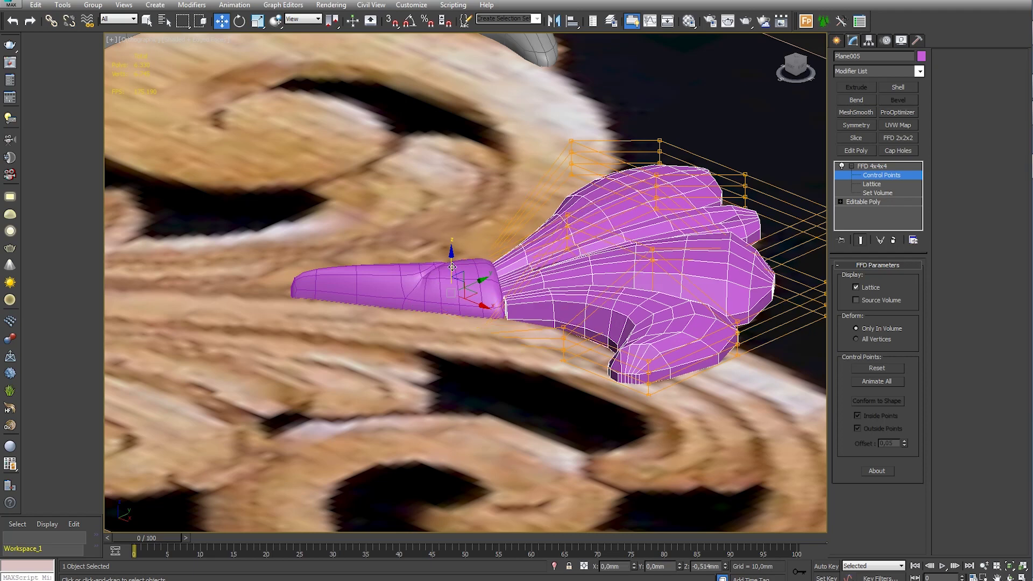
mouse_move(500, 264)
alt+middle_down()
mouse_move(487, 301)
mouse_move(493, 332)
mouse_move(620, 367)
mouse_move(678, 263)
alt+middle_up()
click(869, 173)
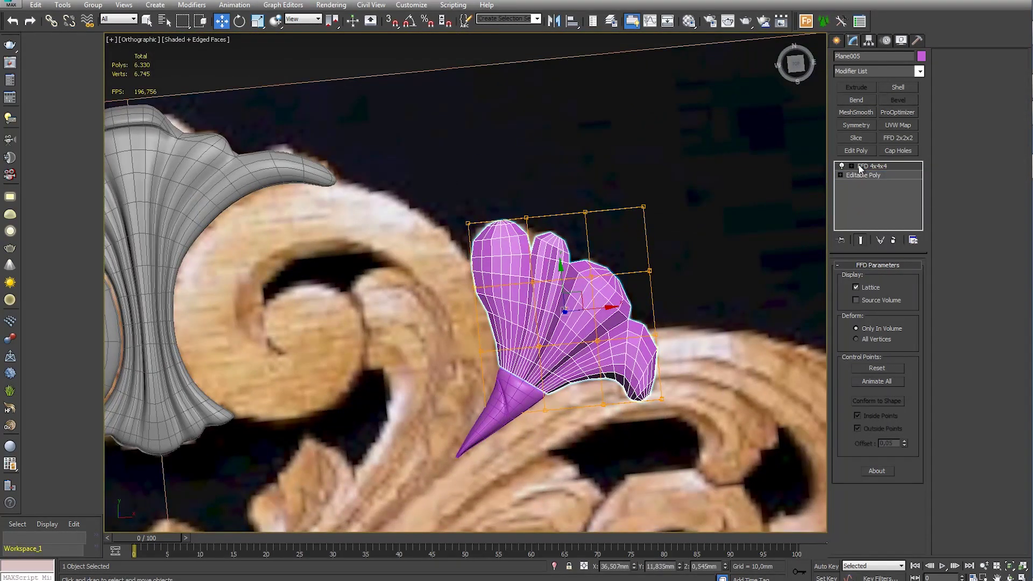
Add a MeshSmooth modifier above the FFD 4x4x4 on the leaf
click(859, 123)
scroll(575, 382, down, 5)
scroll(575, 382, down, 5)
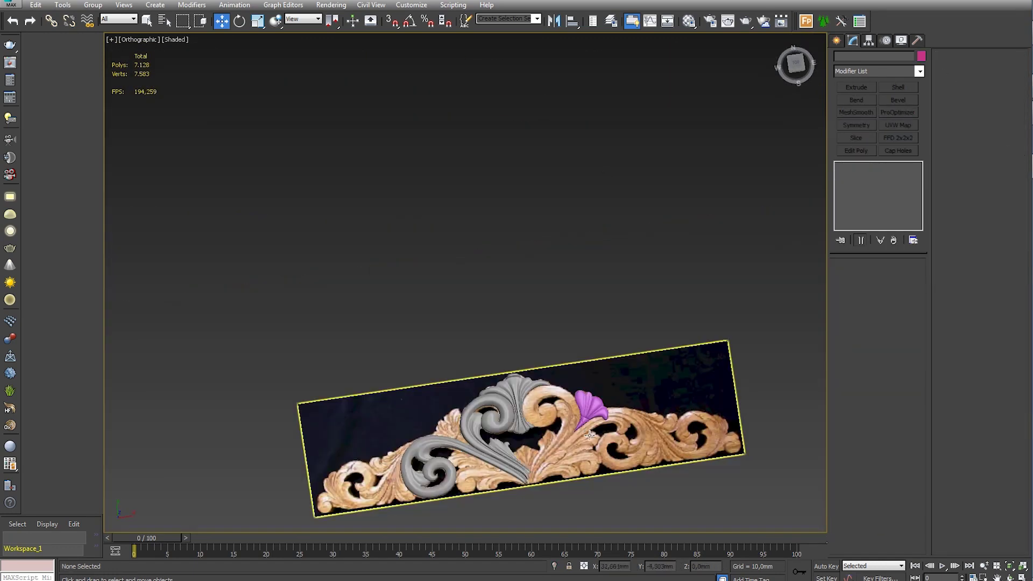
scroll(575, 382, up, 15)
key(F4)
Drop to the leaf's Editable Poly edge level with edges shown on the shaded model
click(575, 382)
click(861, 182)
click(863, 277)
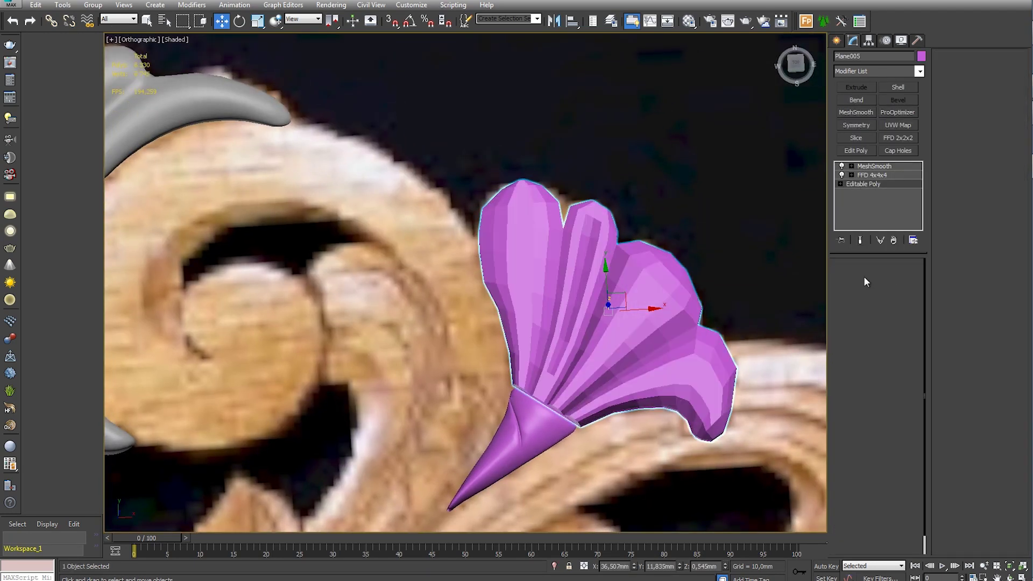
key(F4)
scroll(631, 285, up, 3)
scroll(640, 299, down, 3)
alt+middle_drag(668, 265, 562, 242)
scroll(562, 242, up, 3)
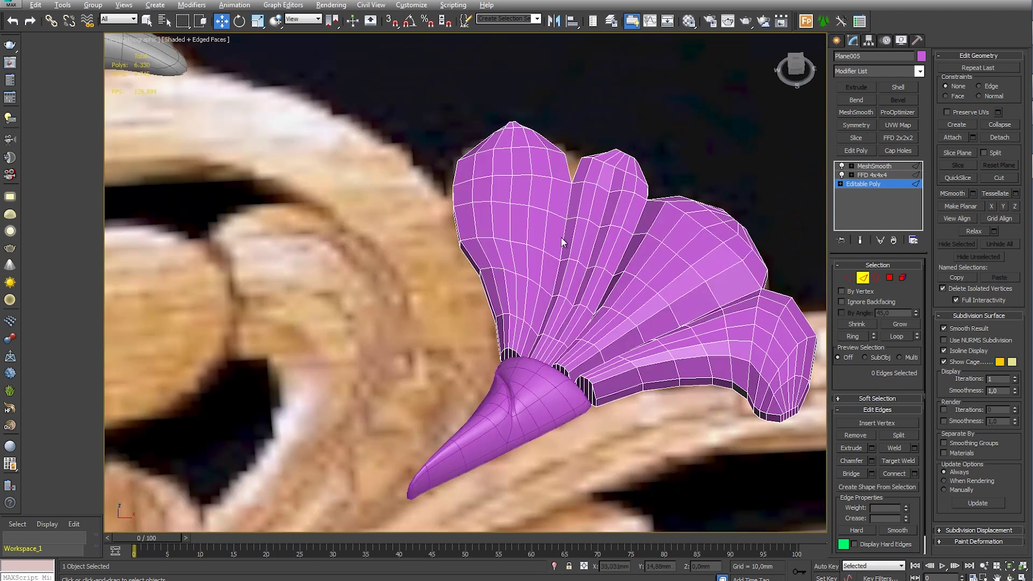
Select and inspect edge loops across the leaf from side and top views
ctrl+double_click(474, 209)
mouse_move(474, 209)
alt+middle_down()
mouse_move(511, 215)
mouse_move(624, 162)
alt+middle_up()
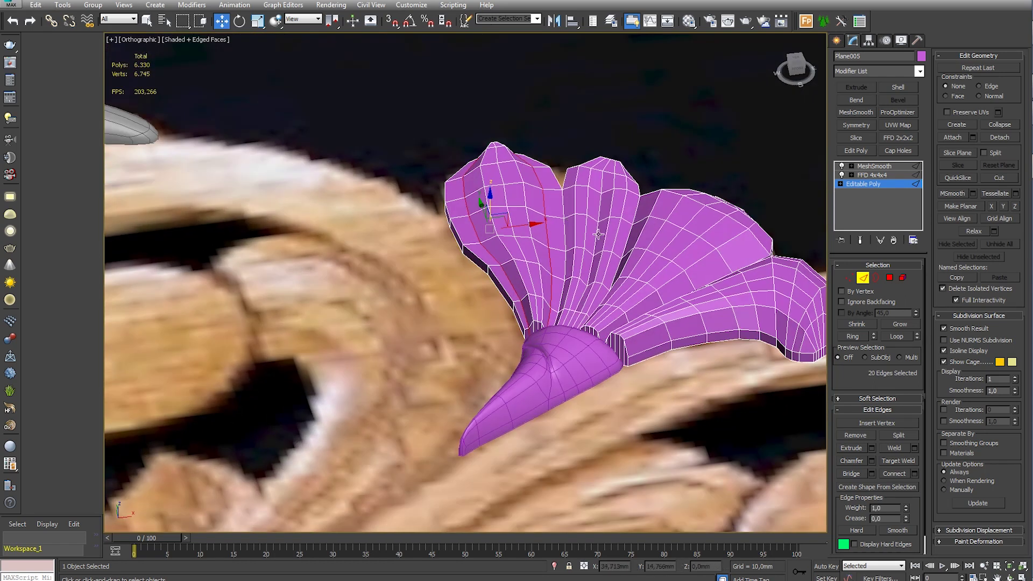
ctrl+double_click(540, 148)
alt+middle_drag(540, 148, 768, 204)
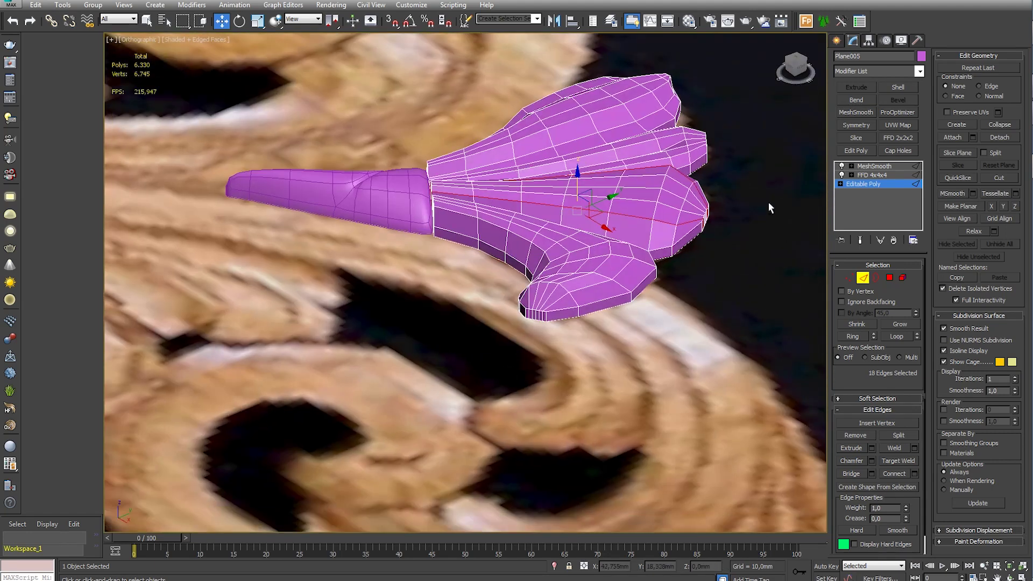
mouse_move(683, 267)
alt+middle_down()
mouse_move(605, 198)
mouse_move(527, 157)
mouse_move(409, 215)
mouse_move(861, 178)
alt+middle_up()
click(645, 242)
double_click(605, 198)
click(484, 177)
Check the MeshSmooth result, then return to the Editable Poly base level
click(872, 166)
scroll(576, 113, down, 5)
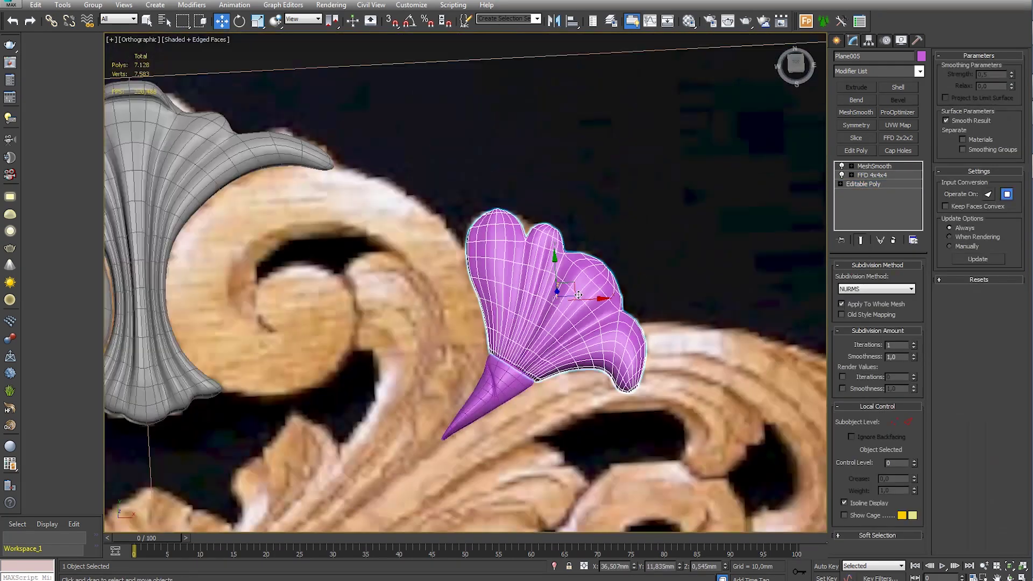
scroll(576, 113, down, 4)
scroll(575, 113, down, 3)
scroll(565, 269, up, 5)
scroll(564, 301, down, 4)
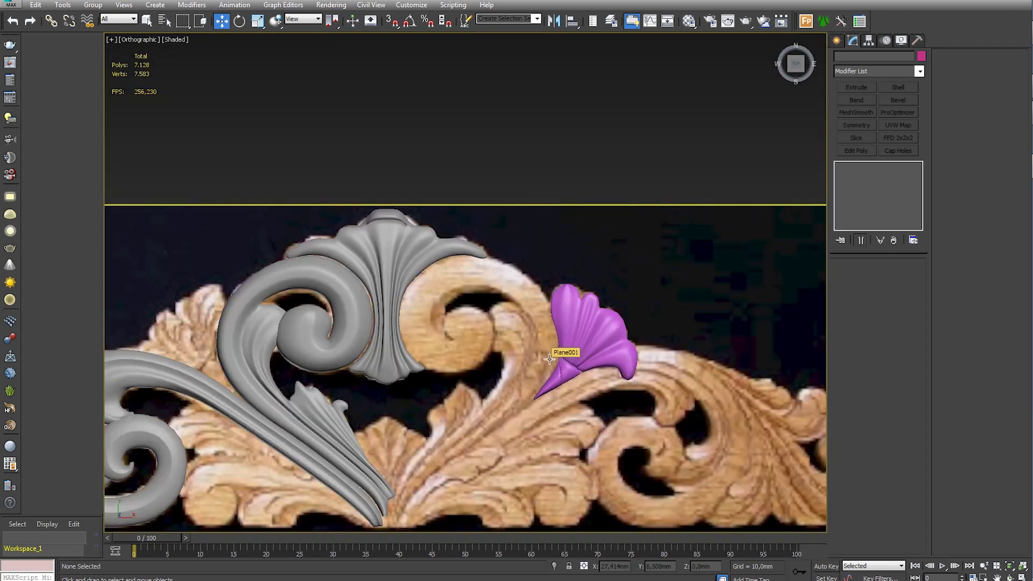
scroll(642, 301, up, 5)
click(855, 184)
In vertex mode, move a lobe's tip vertices upward to sharpen its point
click(849, 278)
scroll(666, 299, up, 5)
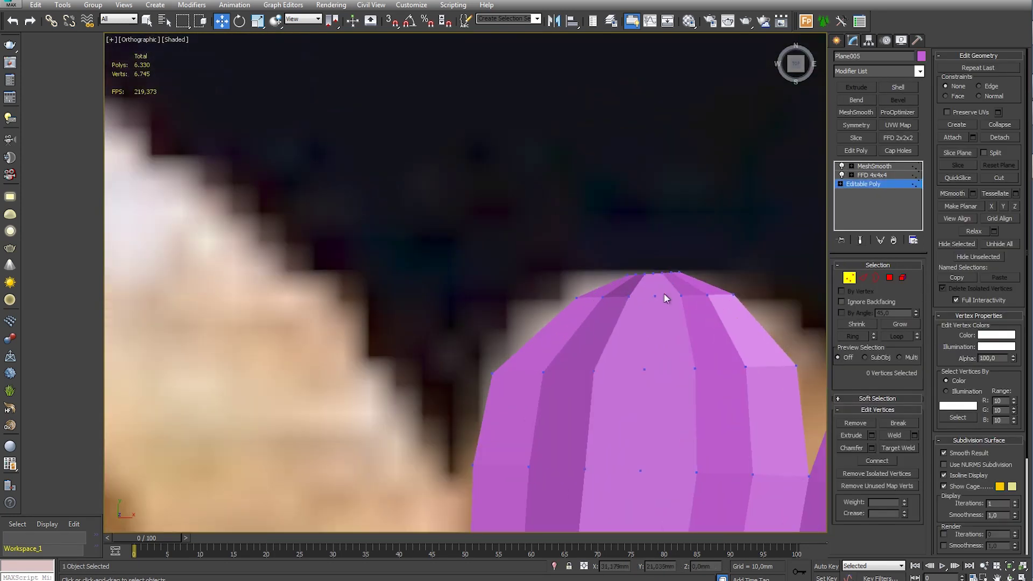
mouse_move(653, 243)
mouse_down()
mouse_move(654, 186)
mouse_move(639, 188)
mouse_up()
key(e)
scroll(559, 237, up, 4)
drag(508, 179, 571, 251)
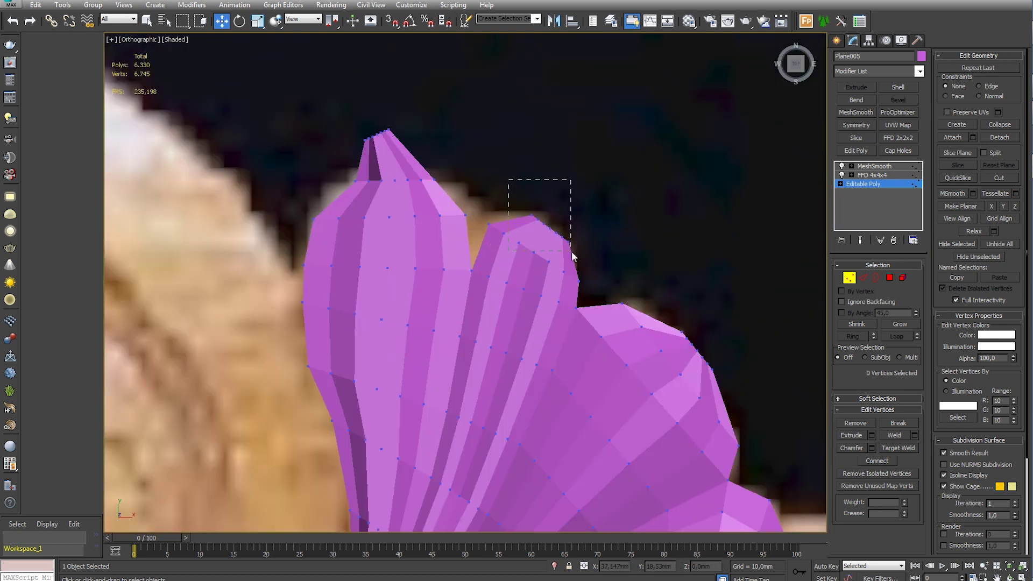
drag(567, 212, 570, 194)
key(e)
key(w)
Pull another lobe's edge vertices up and right, then view the MeshSmooth result and select both leaf parts
click(482, 213)
click(629, 228)
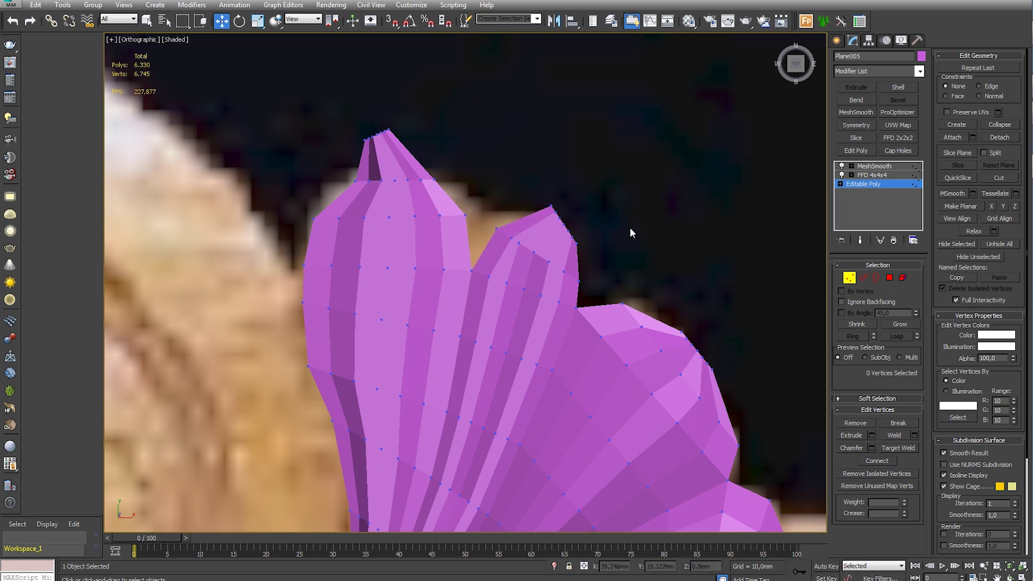
scroll(503, 231, up, 3)
scroll(466, 159, up, 3)
scroll(466, 159, up, 2)
drag(468, 206, 545, 293)
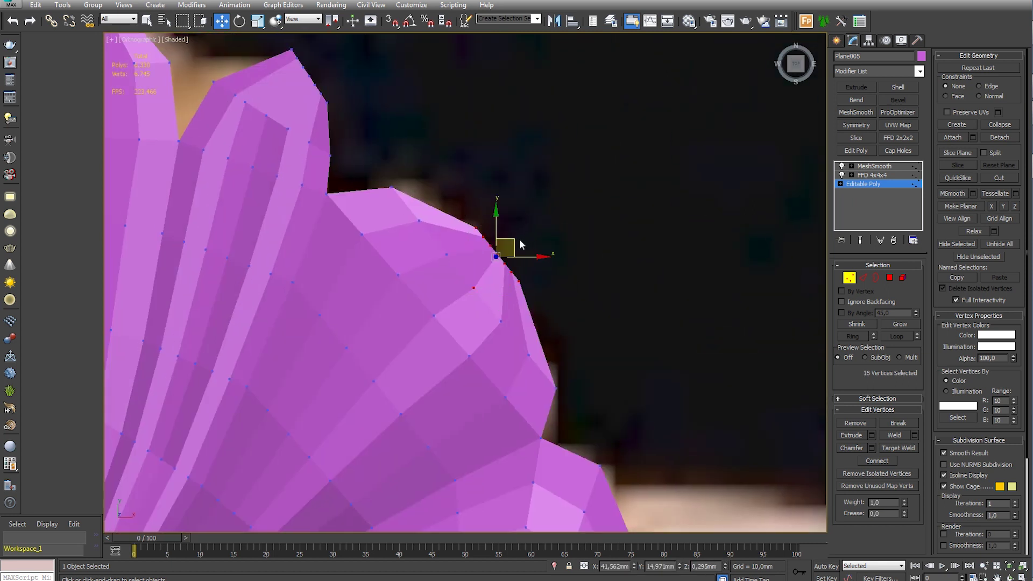
drag(511, 248, 554, 210)
scroll(592, 265, down, 5)
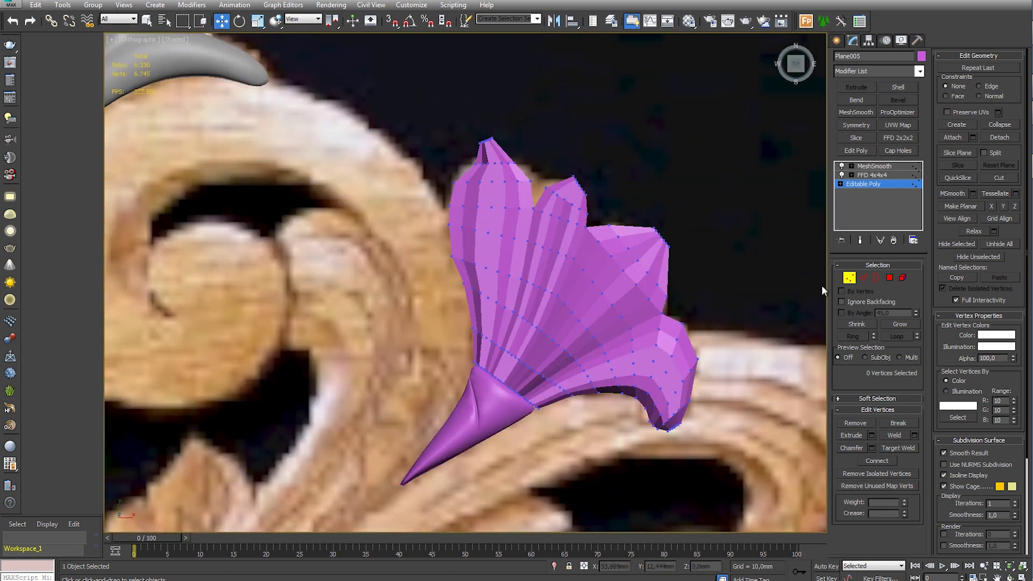
click(873, 167)
scroll(591, 269, down, 5)
ctrl+click(559, 264)
Set the leaf's object colour to grey and move it over the left scroll
scroll(559, 264, up, 5)
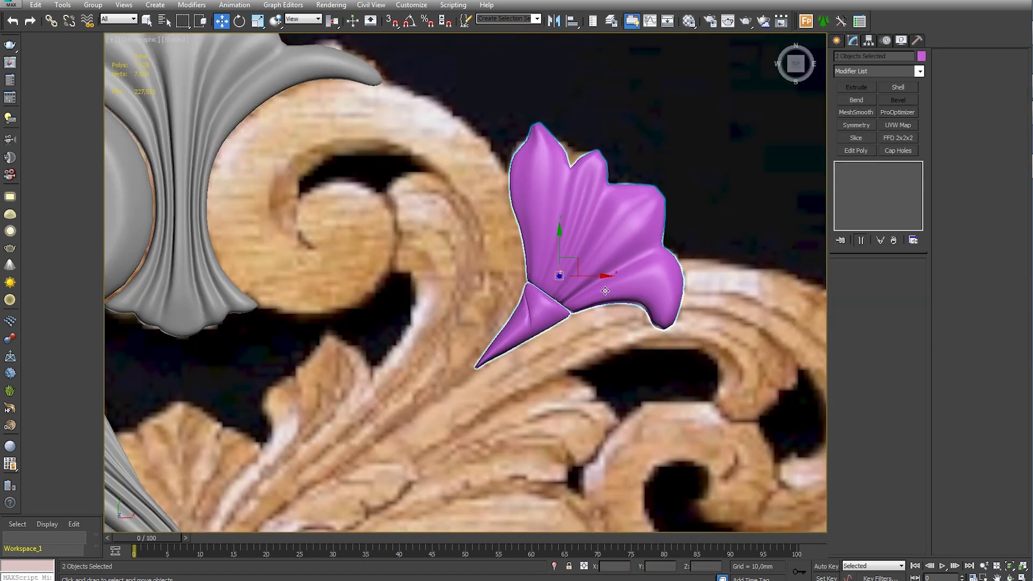
click(921, 56)
click(696, 244)
click(852, 348)
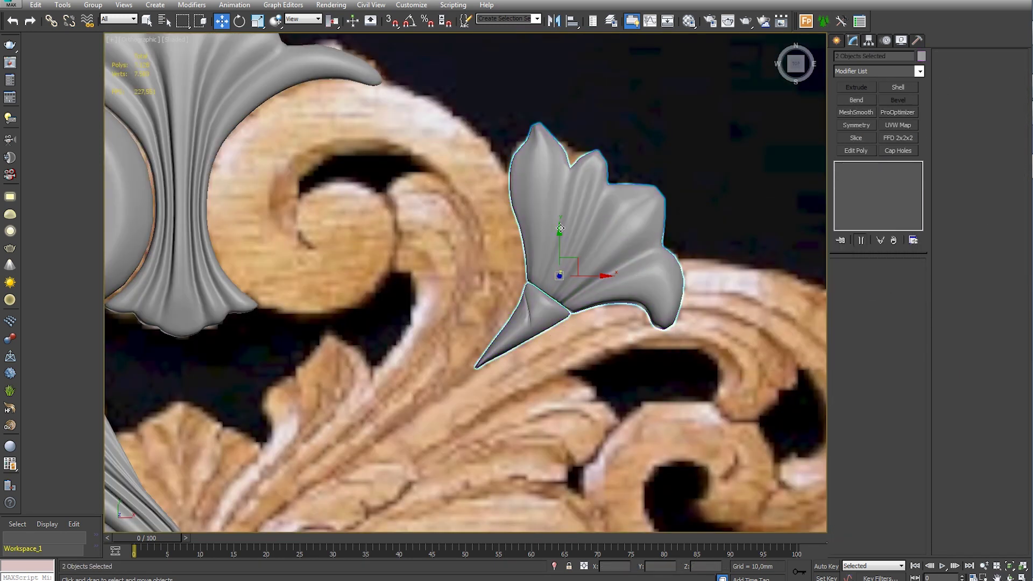
scroll(719, 299, down, 10)
drag(720, 299, 456, 304)
Group the leaf parts as Group001, mirror the group, and slide it into place
click(93, 5)
click(521, 310)
scroll(511, 251, up, 8)
click(554, 21)
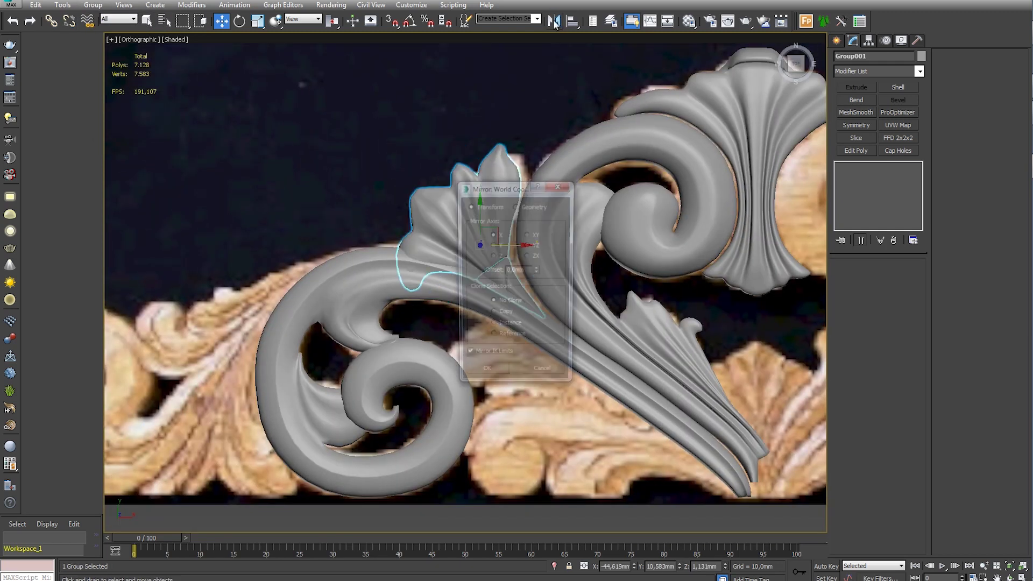
click(486, 378)
mouse_move(514, 248)
mouse_down()
mouse_move(527, 248)
mouse_move(498, 231)
mouse_up()
scroll(558, 131, down, 10)
click(558, 132)
scroll(550, 293, up, 10)
scroll(550, 293, down, 2)
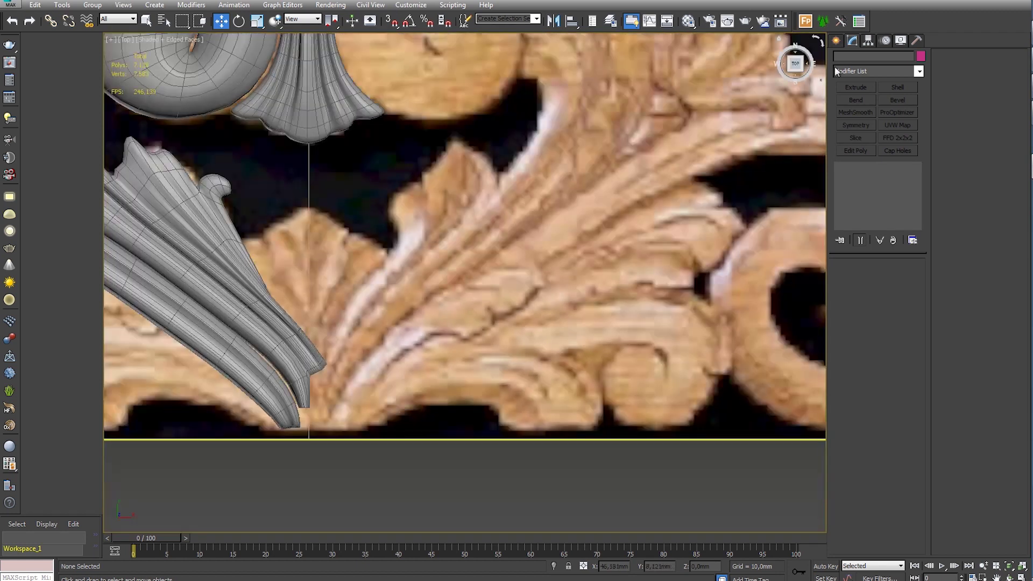
Draw a new plane over the carving's lower lobe
click(836, 40)
click(899, 158)
scroll(471, 334, up, 3)
drag(358, 379, 442, 405)
scroll(430, 398, down, 5)
scroll(409, 387, up, 5)
scroll(399, 382, down, 5)
scroll(374, 375, up, 5)
Convert the plane to an Editable Poly and adjust its vertices to skew the shape
right_click(374, 375)
right_click(452, 353)
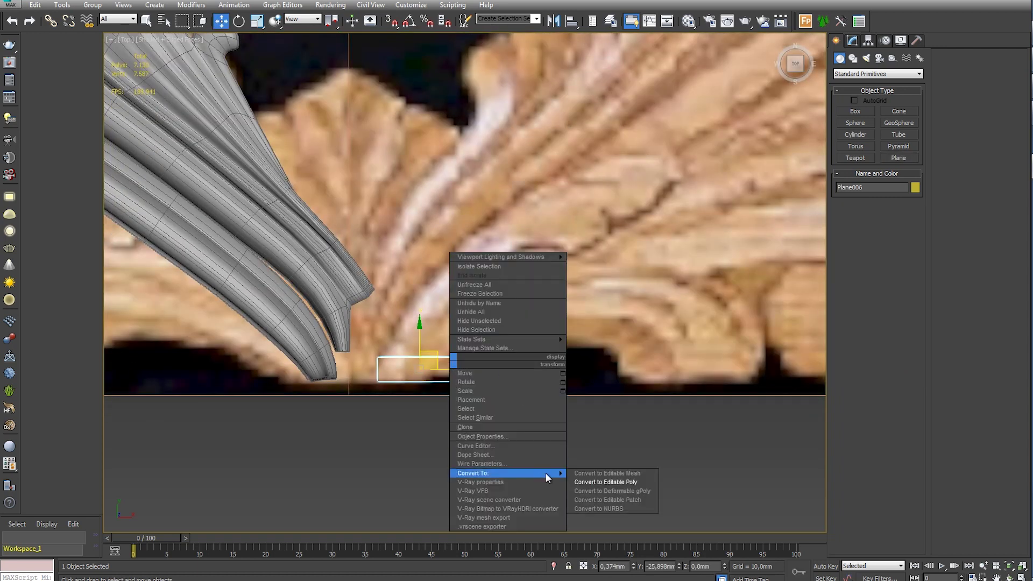
click(592, 482)
key(1)
mouse_move(371, 355)
mouse_down()
mouse_move(440, 419)
mouse_move(419, 349)
mouse_move(468, 328)
mouse_move(490, 356)
mouse_move(503, 274)
mouse_up()
scroll(444, 382, down, 3)
scroll(444, 382, up, 3)
click(427, 398)
Extend the outer edge into new quads and move their vertices onto the leaf outline
click(474, 376)
key(2)
key(1)
key(2)
click(470, 334)
key(1)
mouse_move(503, 365)
mouse_down()
mouse_move(518, 379)
mouse_move(554, 366)
mouse_up()
key(2)
key(1)
click(545, 254)
drag(546, 254, 550, 239)
mouse_move(554, 366)
mouse_down()
mouse_move(553, 379)
mouse_move(531, 381)
mouse_up()
Extend the leaf's right outer edge into a new quad and snap its vertices onto the photo outline
click(512, 380)
key(2)
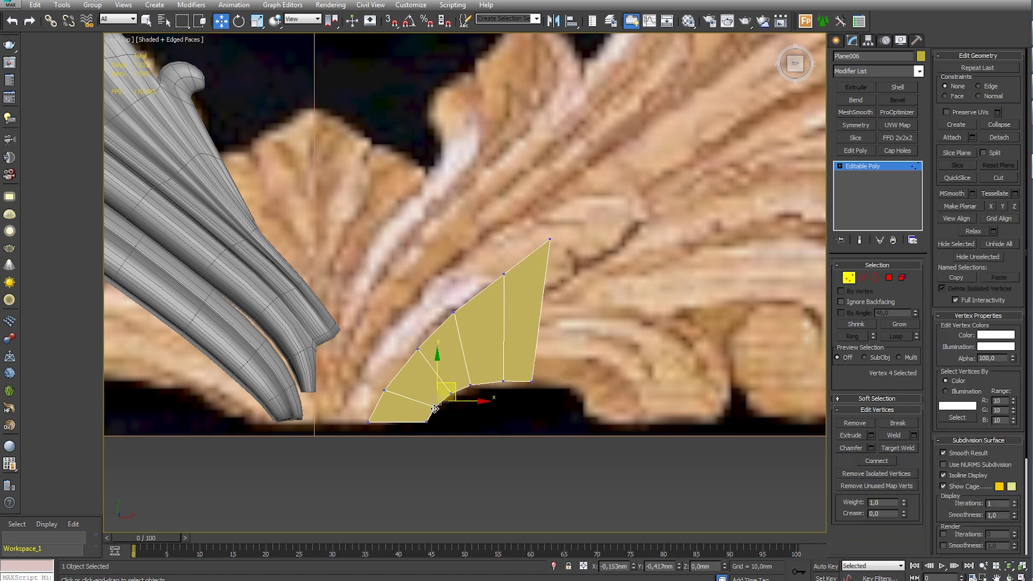
click(540, 310)
middle_drag(581, 290, 495, 331)
scroll(474, 335, down, 2)
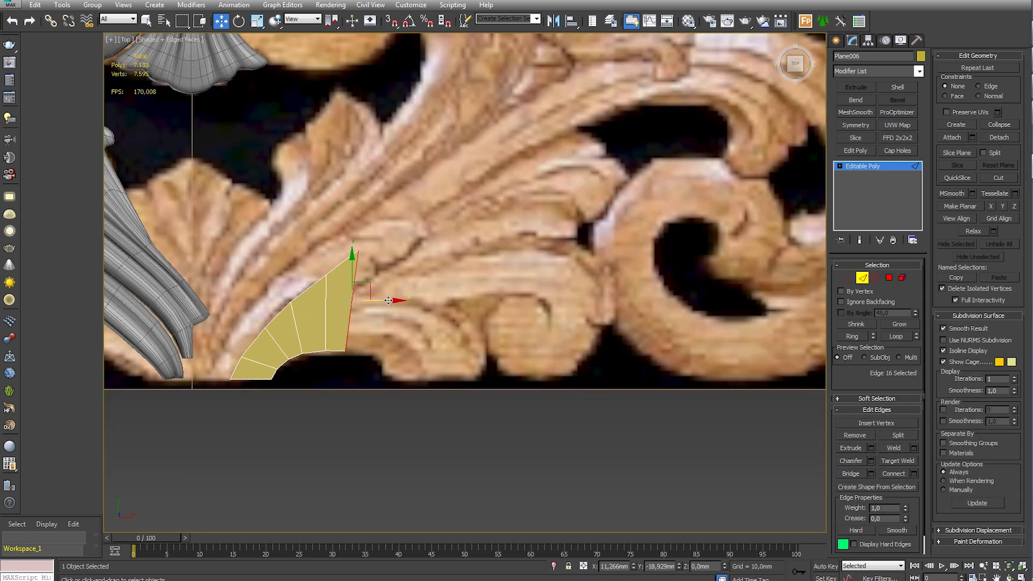
scroll(388, 301, up, 2)
shift+drag(395, 323, 414, 248)
key(1)
drag(391, 391, 378, 399)
Add a second strip of faces on the right, fitting its vertices to the leaf tip and upper outline
key(2)
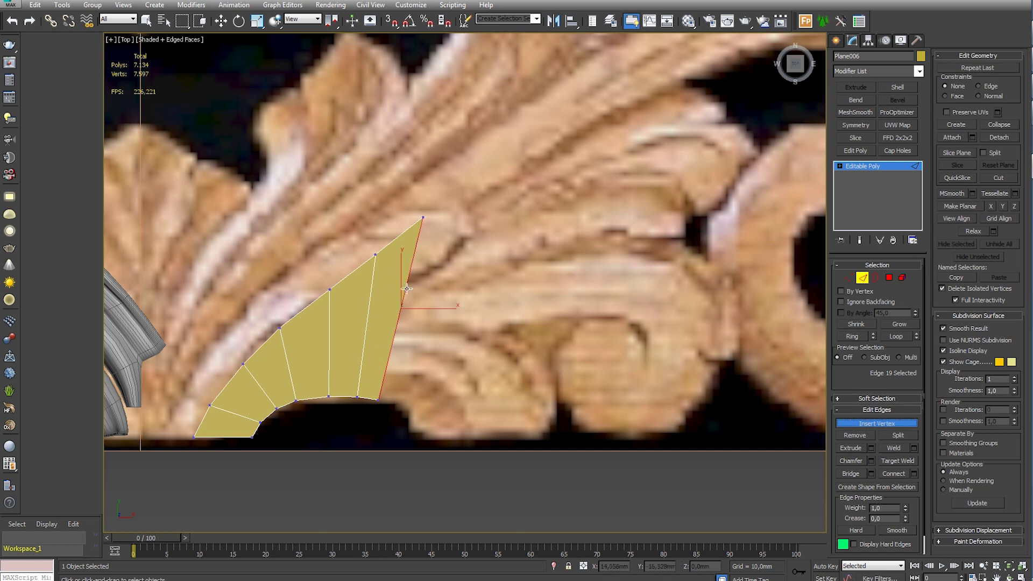
key(w)
shift+drag(415, 297, 453, 222)
key(1)
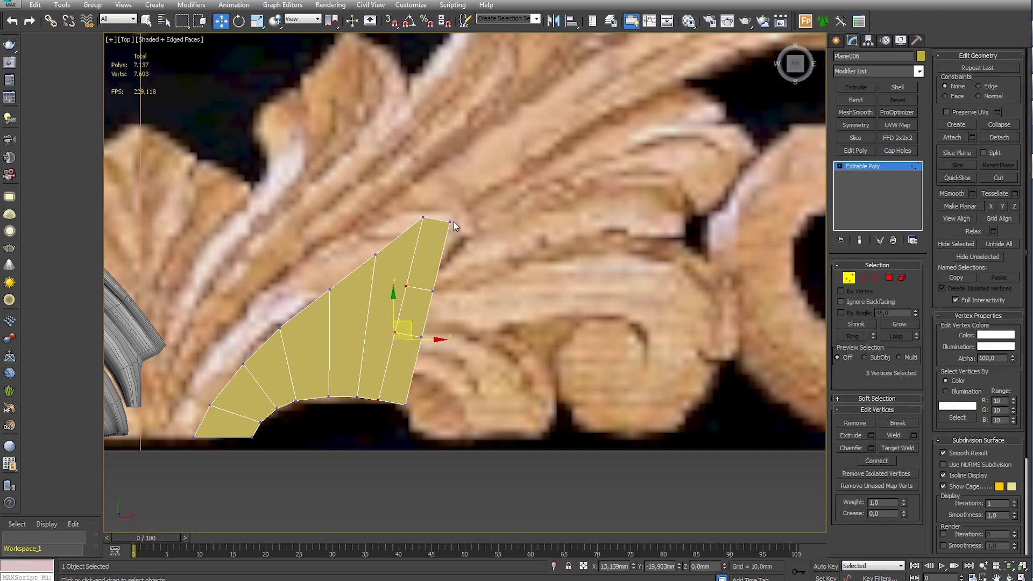
drag(432, 290, 455, 277)
click(421, 338)
mouse_move(421, 337)
mouse_down()
mouse_move(481, 299)
mouse_move(510, 262)
mouse_up()
key(2)
key(1)
drag(469, 187, 446, 199)
drag(423, 217, 311, 298)
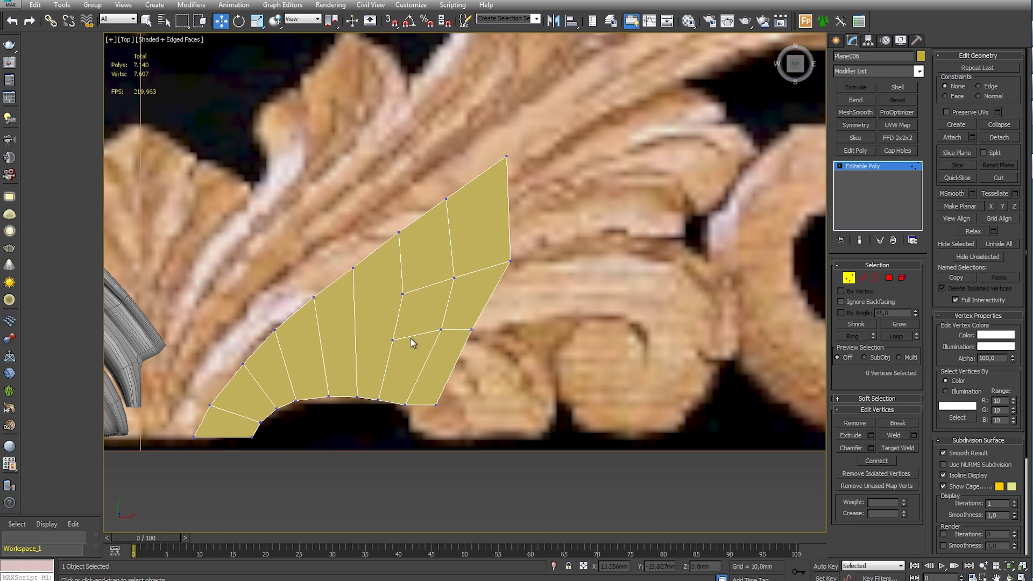
Begin the curled lower lobe by extending polygons downward off the lower-right edge
middle_drag(411, 338, 372, 370)
drag(434, 365, 444, 357)
drag(397, 436, 366, 438)
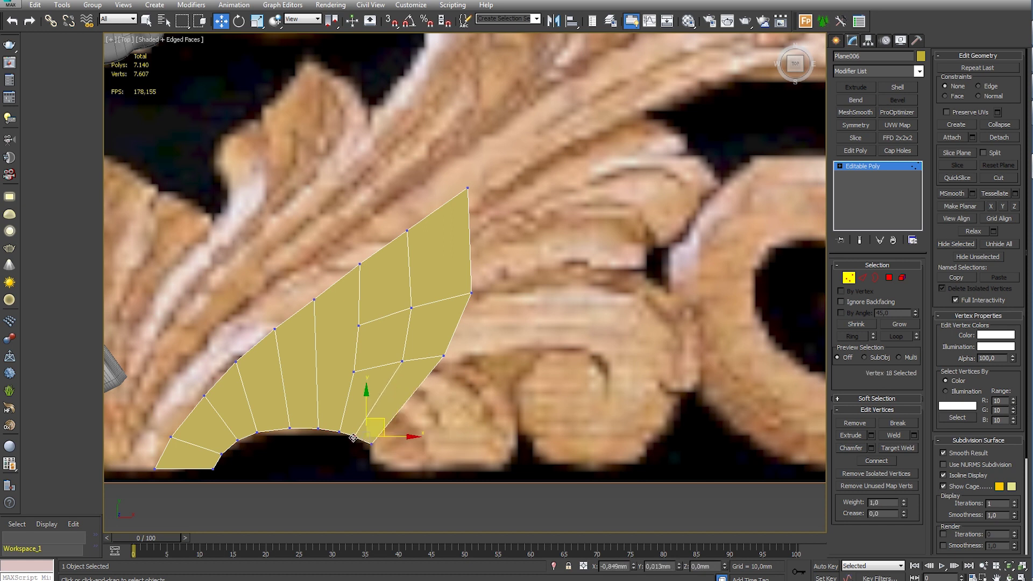
middle_drag(363, 441, 341, 354)
key(2)
click(382, 310)
shift+drag(382, 310, 408, 321)
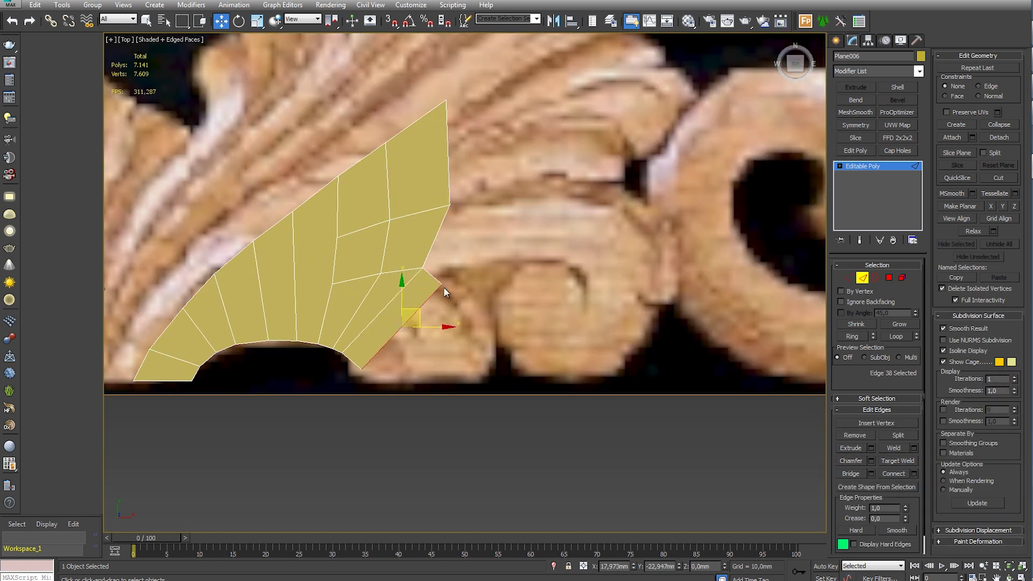
key(1)
click(456, 273)
Extend more polygons around the lower curl and place its new corner vertices
drag(362, 369, 350, 362)
key(2)
click(404, 318)
key(1)
mouse_move(403, 318)
shift+mouse_down()
mouse_move(425, 346)
mouse_move(495, 323)
shift+mouse_up()
key(2)
click(424, 346)
key(1)
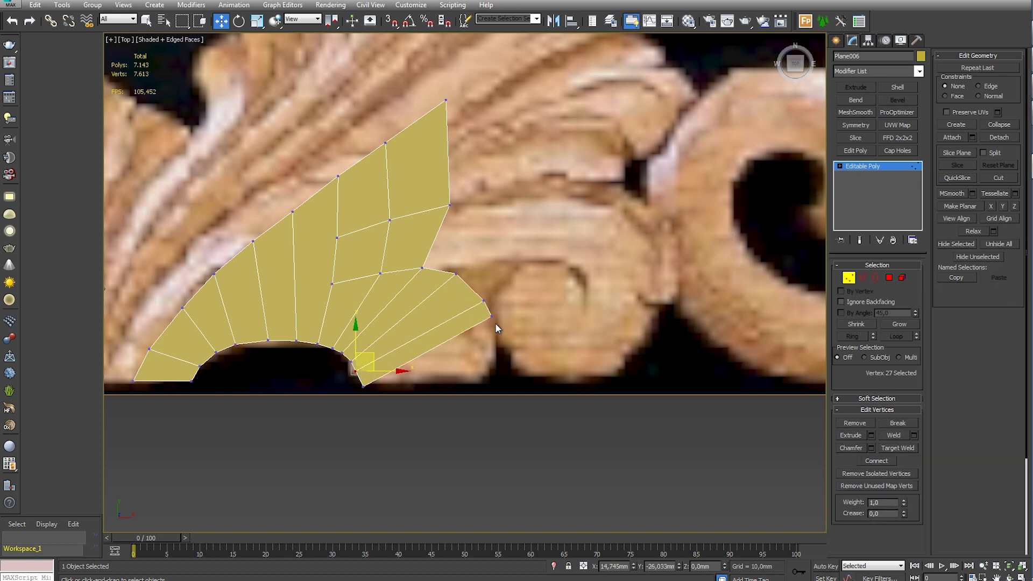
click(498, 339)
Add further polygons from the curl's outer edge, undoing a misplaced vertex and extra polygon
key(2)
click(429, 362)
shift+drag(429, 362, 467, 378)
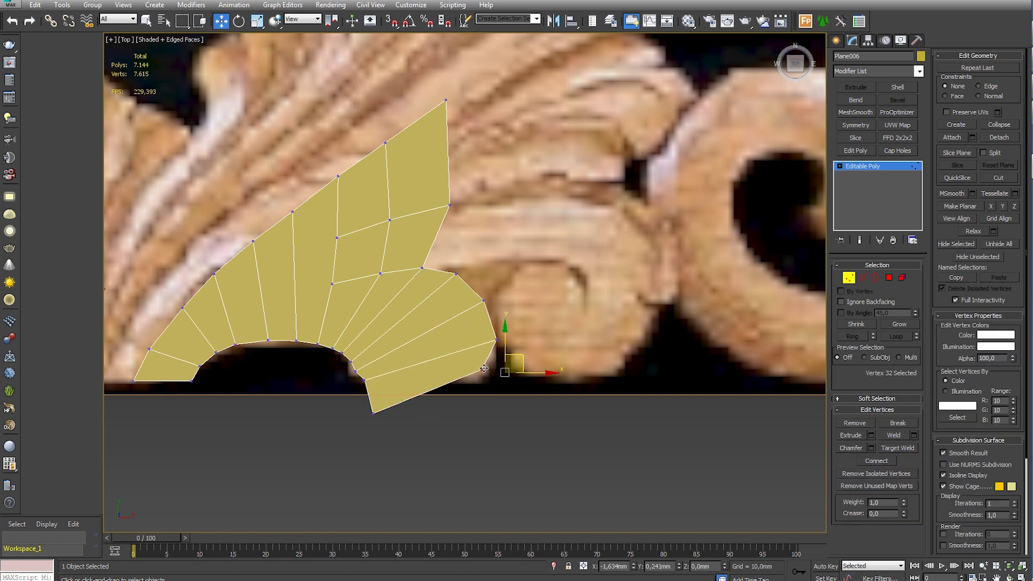
key(1)
click(437, 388)
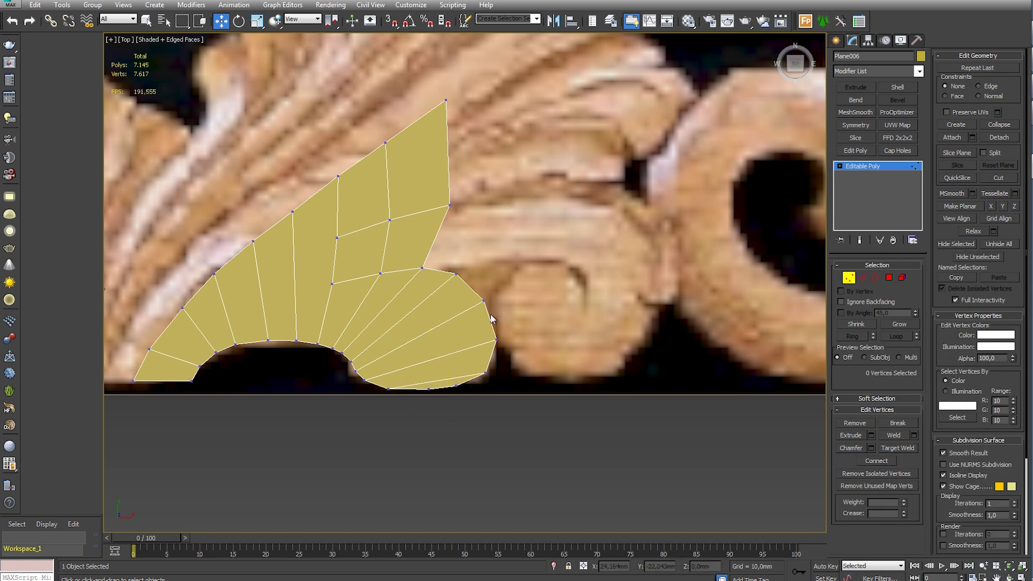
middle_drag(490, 319, 425, 394)
key(2)
click(371, 311)
key(1)
mouse_move(371, 311)
shift+mouse_down()
mouse_move(455, 288)
mouse_move(462, 254)
shift+mouse_up()
key(ctrl+z)
key(ctrl+z)
key(2)
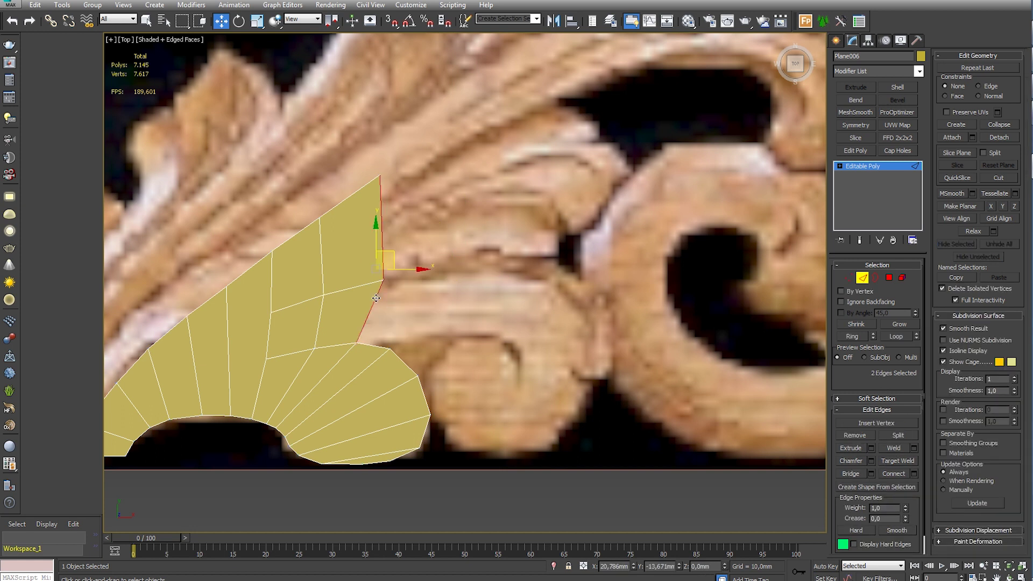
Extend the upper-right edges into two new polygons and adjust their top and edge vertices
shift+drag(376, 298, 418, 295)
key(1)
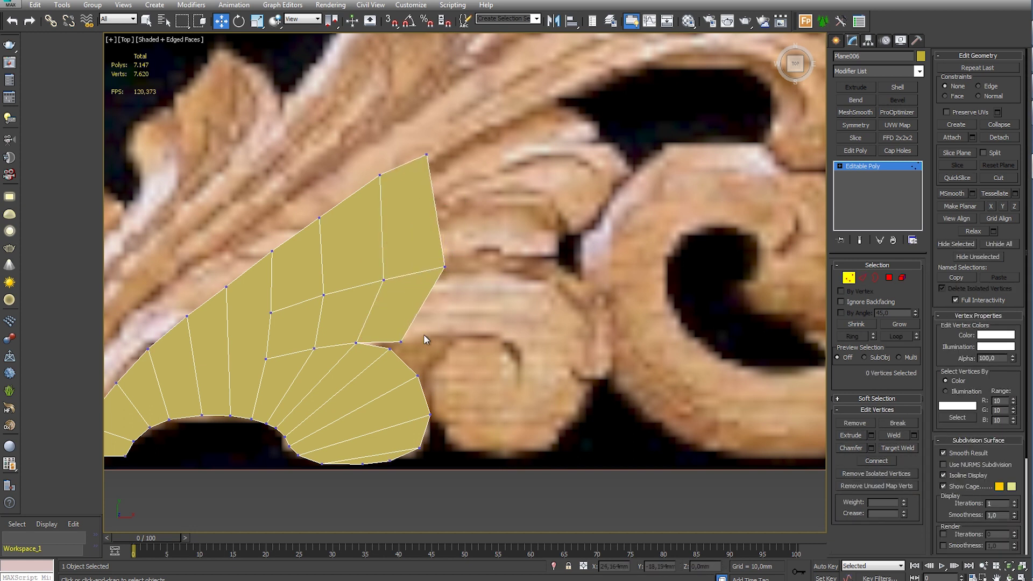
key(2)
shift+drag(455, 254, 498, 252)
key(1)
drag(470, 154, 466, 136)
mouse_move(487, 266)
mouse_down()
mouse_move(488, 258)
mouse_move(421, 269)
mouse_move(470, 256)
mouse_up()
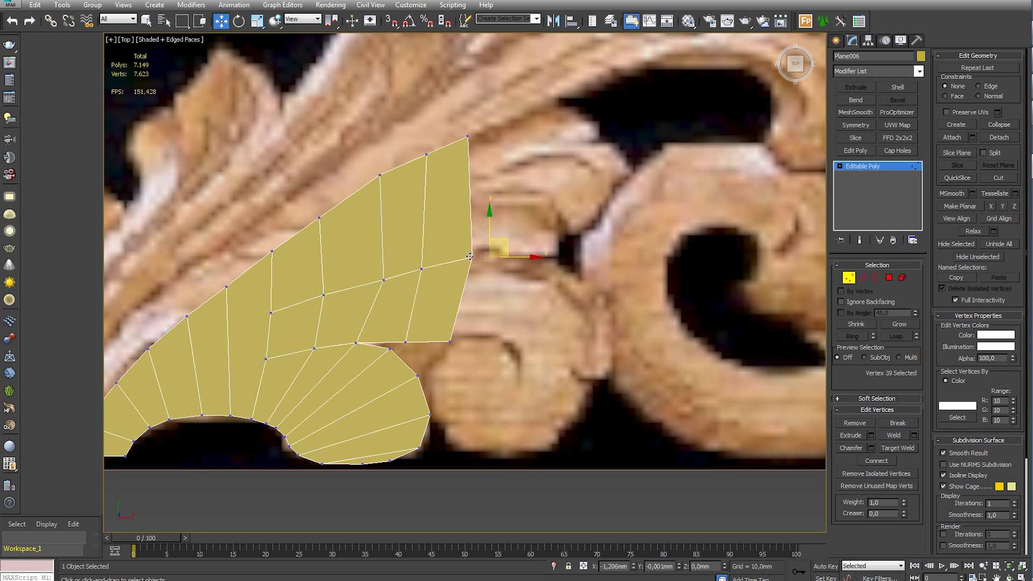
drag(383, 279, 372, 278)
Add a new column of polygons on the right side of the leaf
middle_drag(373, 279, 303, 286)
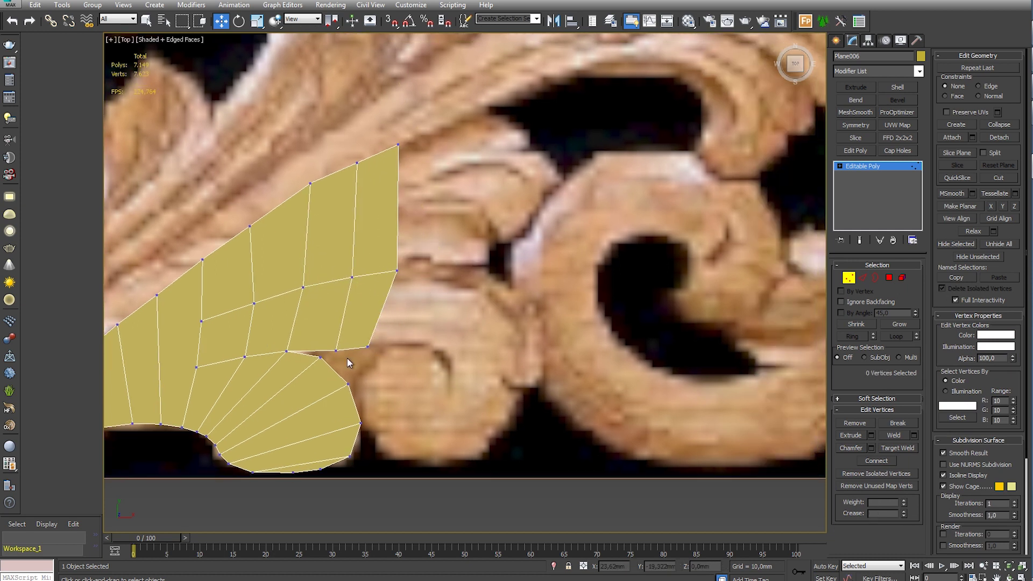
middle_drag(361, 376, 352, 407)
shift+drag(387, 242, 434, 240)
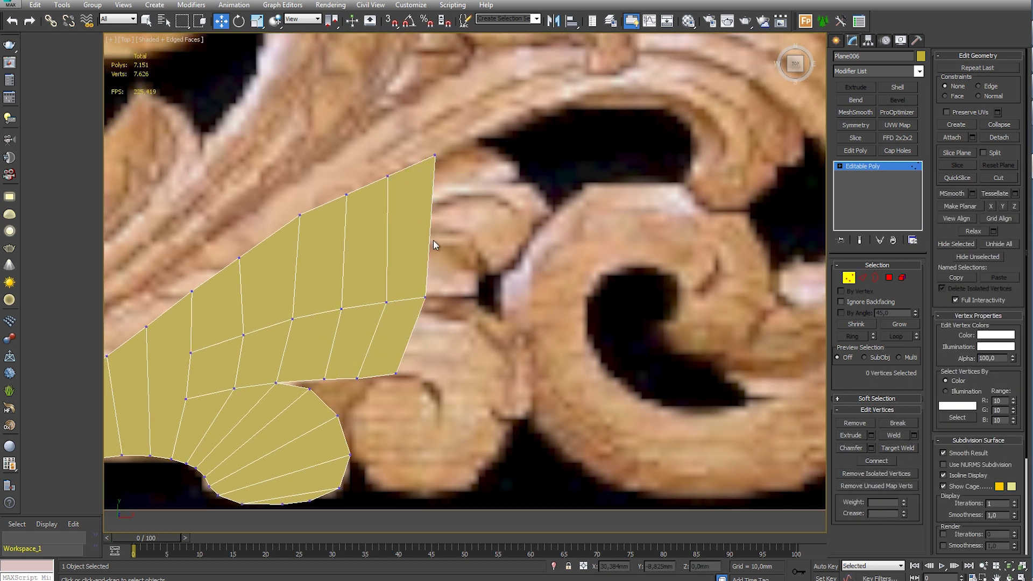
middle_drag(293, 225, 256, 222)
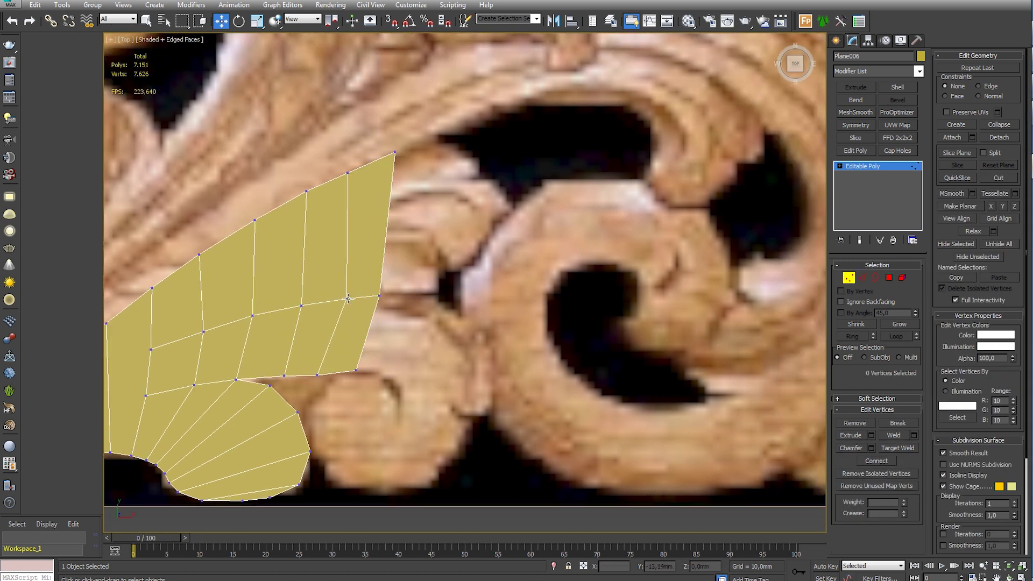
middle_drag(366, 369, 349, 341)
click(343, 342)
Extend two new polygons off the right edge to start the second curled lobe
key(2)
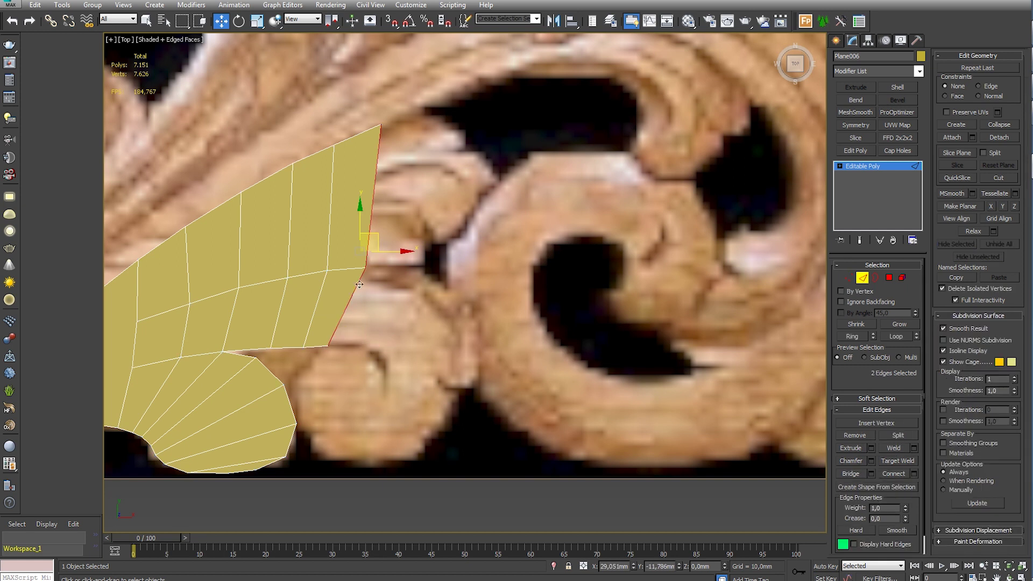
key(1)
mouse_move(347, 307)
shift+mouse_down()
mouse_move(398, 309)
mouse_move(431, 336)
shift+mouse_up()
key(2)
key(1)
key(2)
key(1)
mouse_move(372, 375)
shift+mouse_down()
mouse_move(425, 323)
mouse_move(467, 350)
mouse_move(380, 392)
shift+mouse_up()
key(2)
key(1)
Add a polygon below the lower-right edge and extend another leftward along the lower strip
key(2)
shift+drag(463, 384, 460, 404)
key(1)
mouse_move(389, 419)
mouse_down()
mouse_move(435, 442)
mouse_move(409, 462)
mouse_up()
key(2)
key(1)
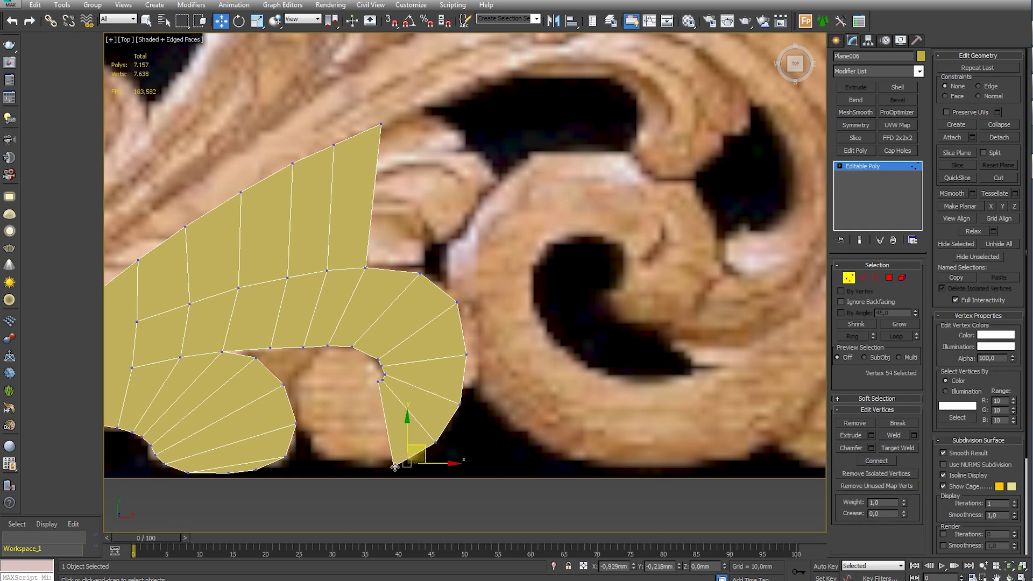
key(2)
shift+drag(393, 422, 350, 423)
key(1)
click(342, 379)
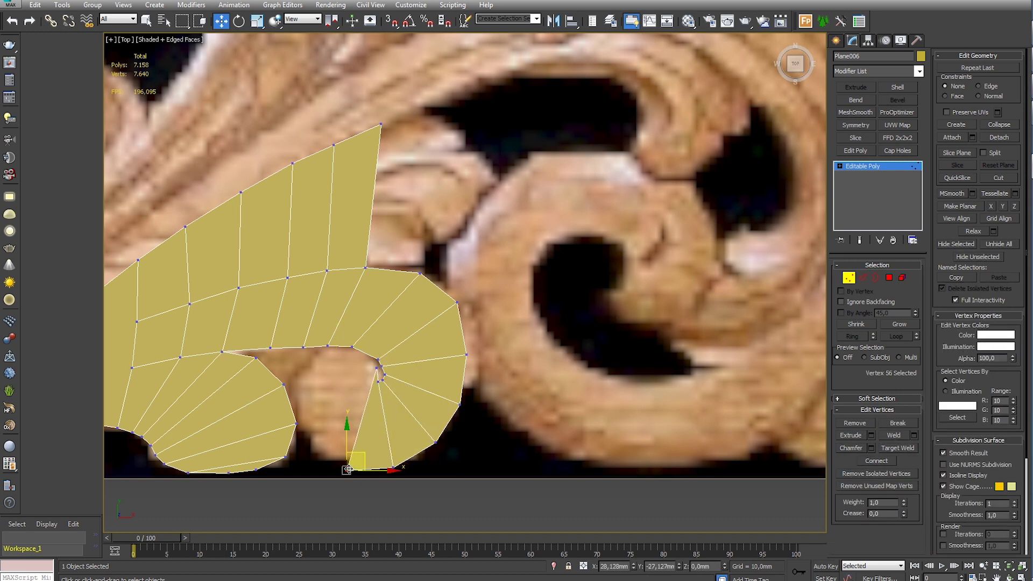
Extend polygons upward from the lower-left edge and at the lower middle of the second curl
key(2)
shift+drag(347, 470, 347, 355)
key(1)
click(347, 355)
key(2)
shift+drag(312, 454, 345, 398)
key(1)
click(351, 347)
Fill the middle gap between the lobes with extruded polygons
key(2)
shift+drag(298, 436, 326, 371)
key(1)
click(348, 342)
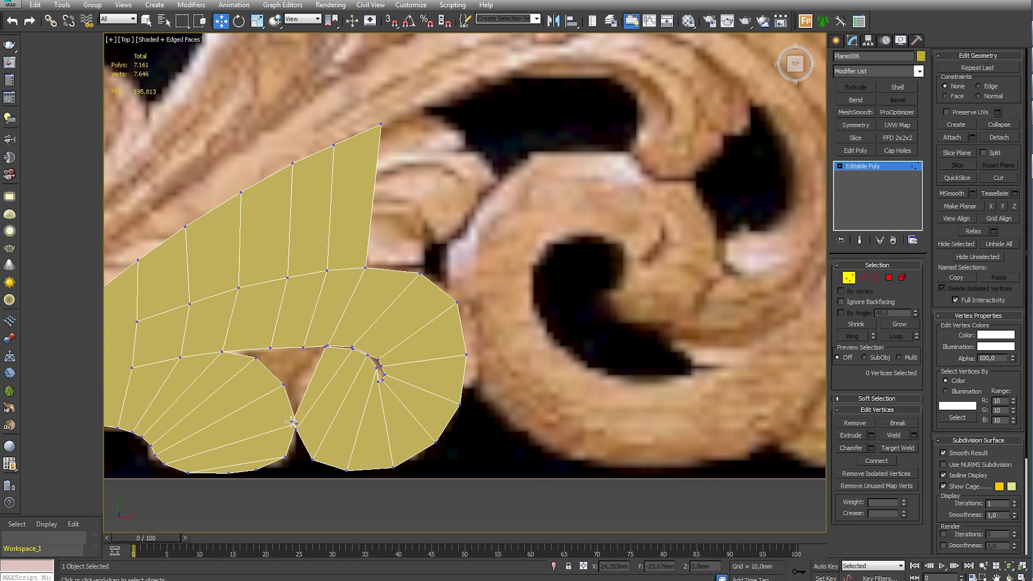
key(2)
shift+drag(291, 421, 293, 377)
key(1)
click(293, 375)
Move the vertices beside the gap inward to close it
scroll(308, 354, up, 2)
scroll(378, 322, up, 2)
click(317, 410)
drag(317, 410, 346, 350)
scroll(441, 279, down, 3)
drag(393, 314, 380, 360)
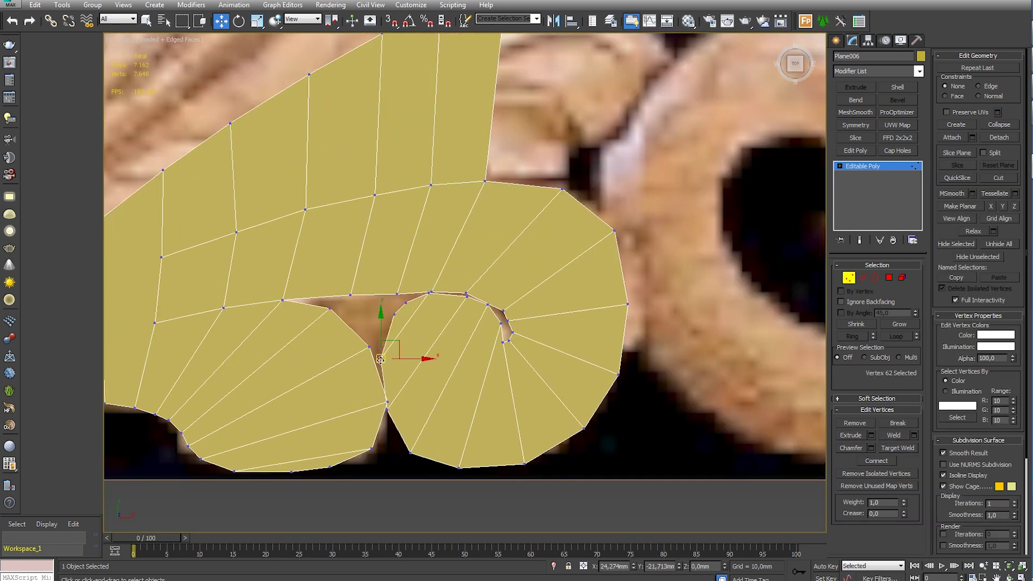
Tighten the right-hand gap and reshape the brown gap polygon
scroll(485, 350, up, 5)
click(455, 291)
mouse_move(484, 397)
mouse_down()
mouse_move(476, 351)
mouse_move(489, 327)
mouse_up()
click(503, 355)
drag(447, 235, 396, 207)
mouse_move(476, 291)
mouse_down()
mouse_move(455, 275)
mouse_move(431, 277)
mouse_up()
Reshape the second curl's bottom-right rim vertices into a smooth outline
scroll(450, 387, down, 10)
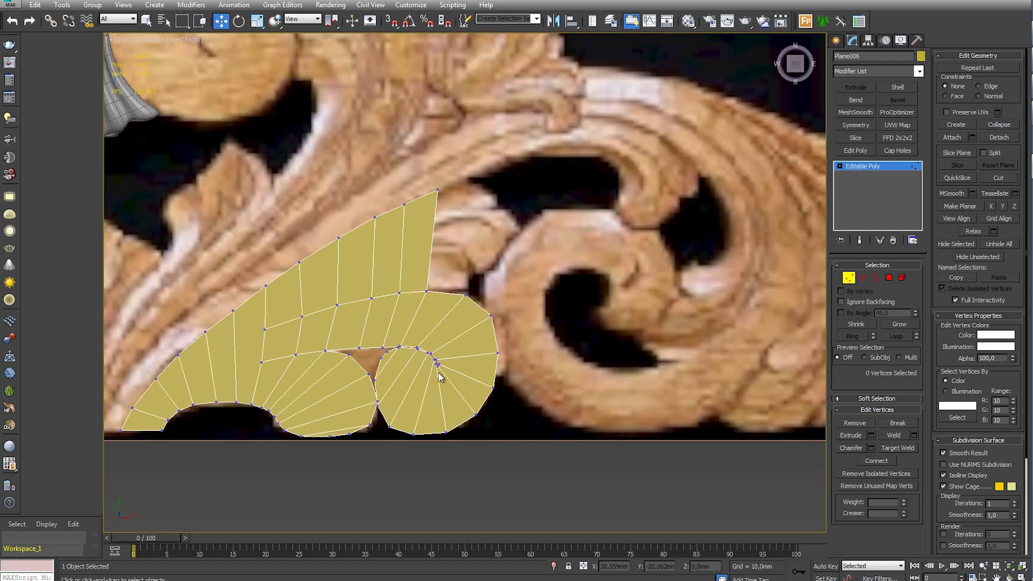
scroll(460, 285, up, 3)
scroll(555, 370, up, 3)
scroll(519, 332, up, 2)
click(519, 332)
drag(568, 349, 649, 338)
drag(694, 310, 703, 302)
drag(728, 255, 732, 249)
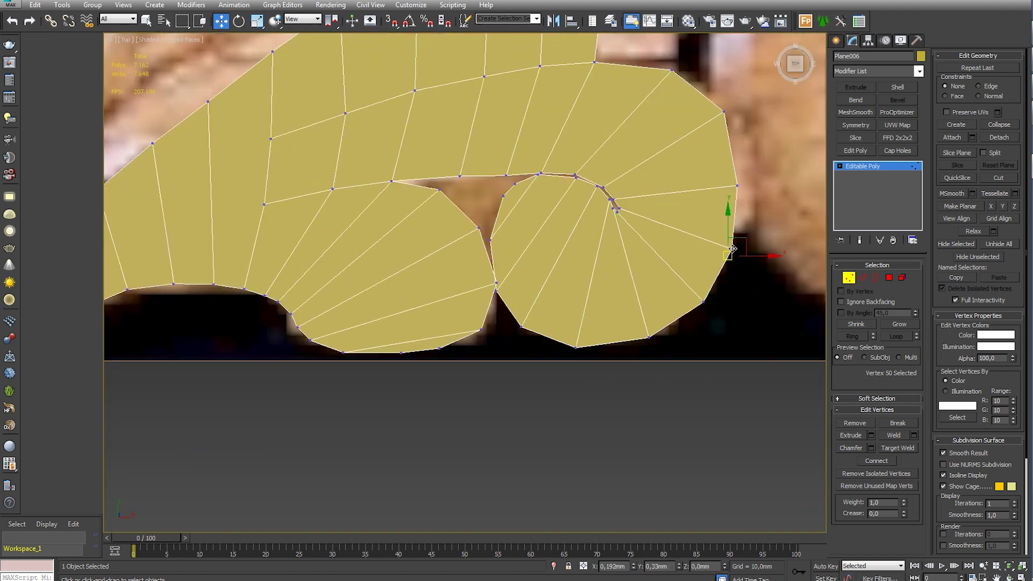
Adjust the right and top-right rim vertices to match the carving outline
drag(738, 186, 744, 177)
drag(672, 70, 655, 68)
drag(725, 112, 719, 100)
middle_drag(619, 209, 538, 479)
key(2)
click(473, 287)
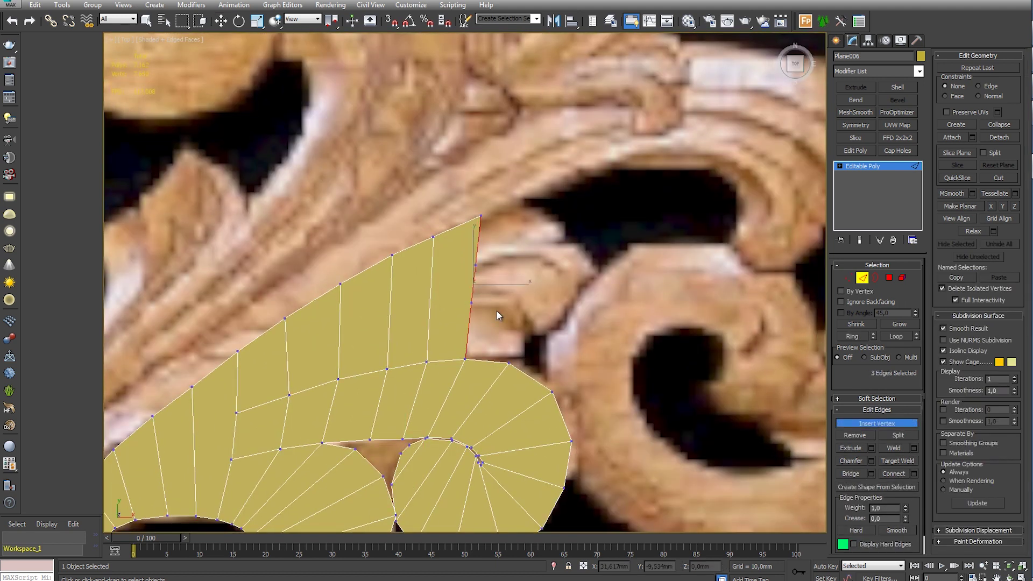
Extrude a new strip from the tip's upper-right edges and move its vertices onto the outline
key(w)
shift+drag(500, 281, 521, 286)
key(1)
drag(497, 216, 518, 199)
drag(491, 275, 517, 258)
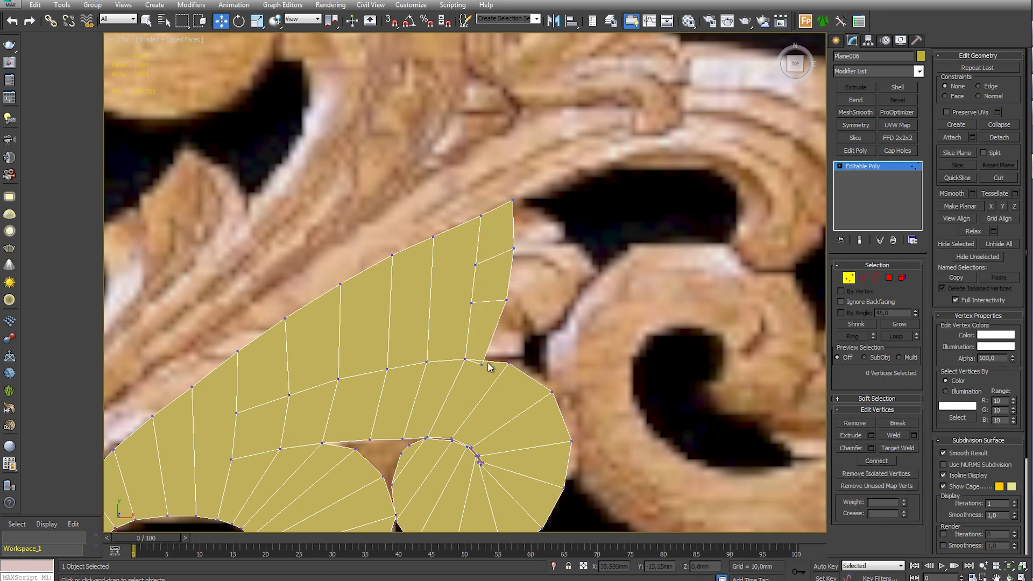
Extend the strip with a new column of polygons and tighten its lower-right corner
key(2)
click(510, 274)
shift+drag(510, 274, 538, 252)
key(1)
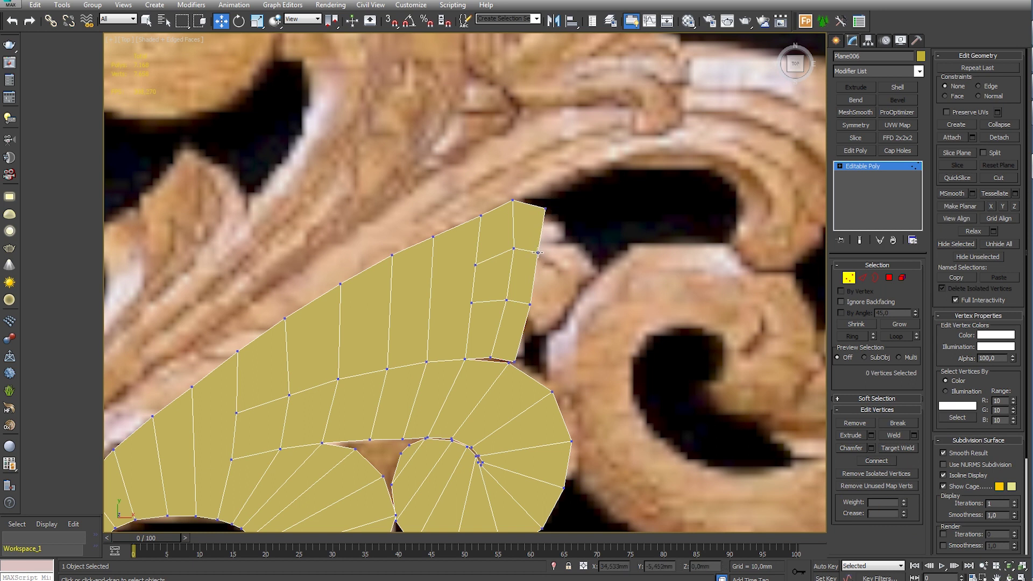
drag(515, 361, 511, 357)
drag(530, 312, 525, 308)
click(503, 301)
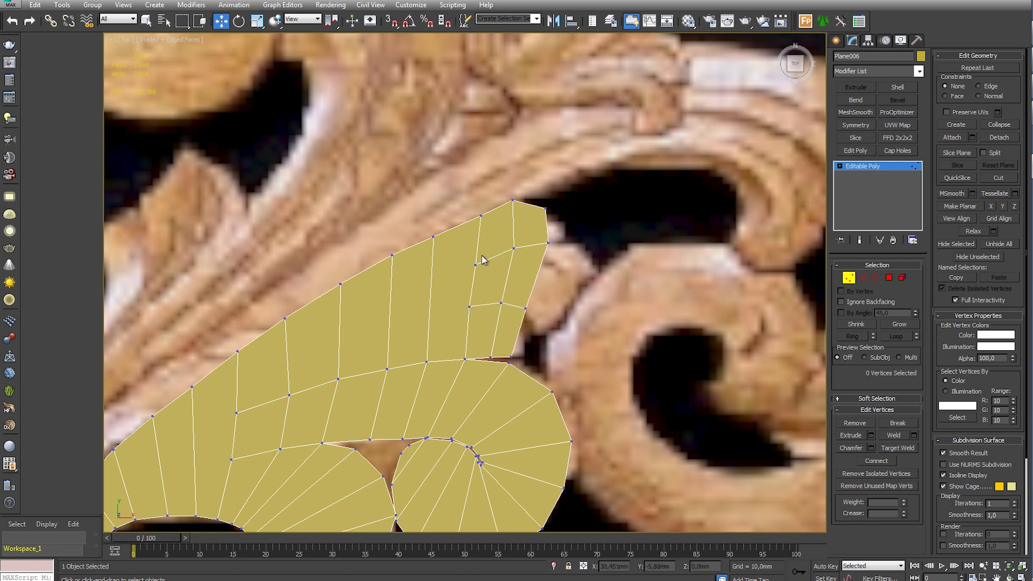
Add small polygons at the strip tip, extending it to the right
middle_drag(471, 266, 419, 270)
key(2)
click(495, 229)
shift+drag(496, 229, 513, 237)
key(1)
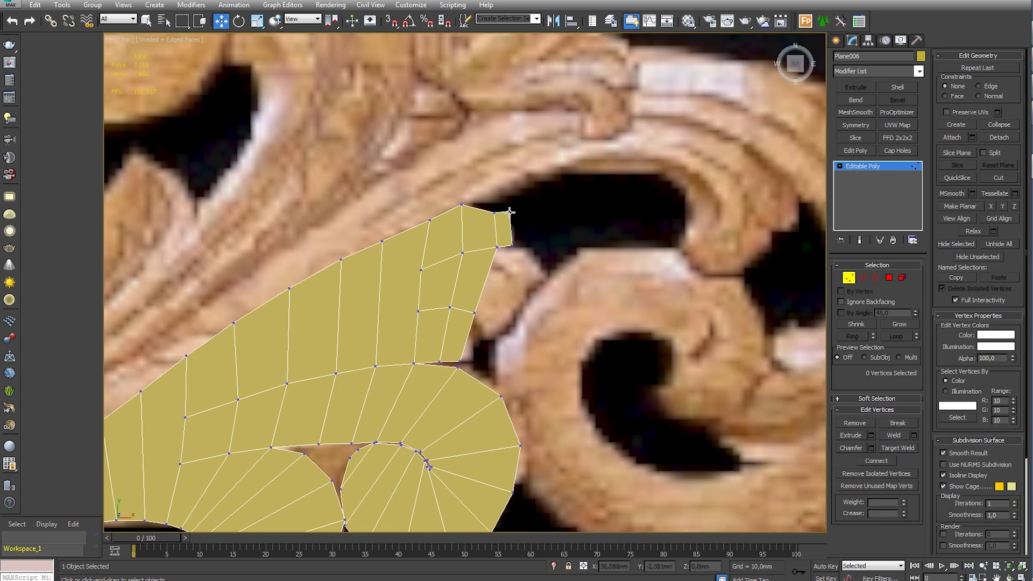
key(2)
click(489, 274)
shift+drag(498, 282, 514, 295)
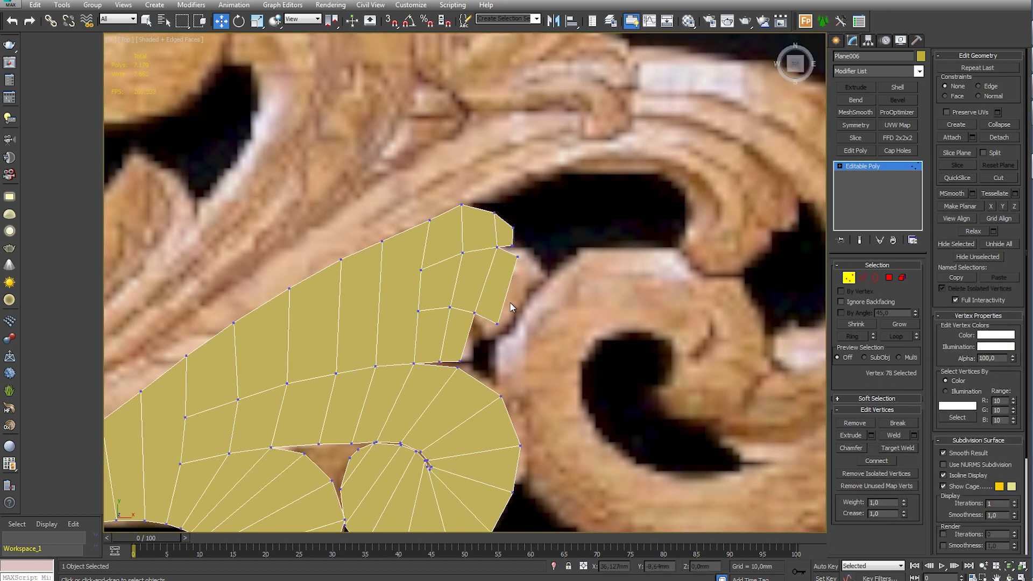
key(1)
Grow two more thin polygons from the leaf tip and select the new corner vertex
key(2)
shift+drag(496, 334, 503, 345)
key(1)
key(2)
shift+drag(546, 310, 554, 298)
key(1)
click(555, 296)
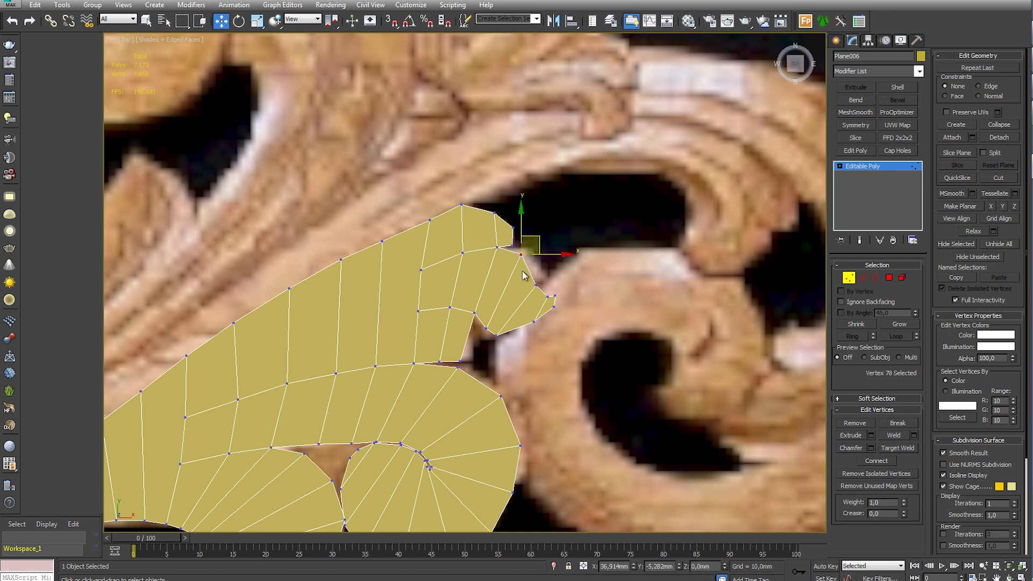
Extend the end of the curl with another polygon so it hooks downward
key(2)
click(467, 339)
key(1)
shift+drag(467, 339, 508, 358)
click(477, 338)
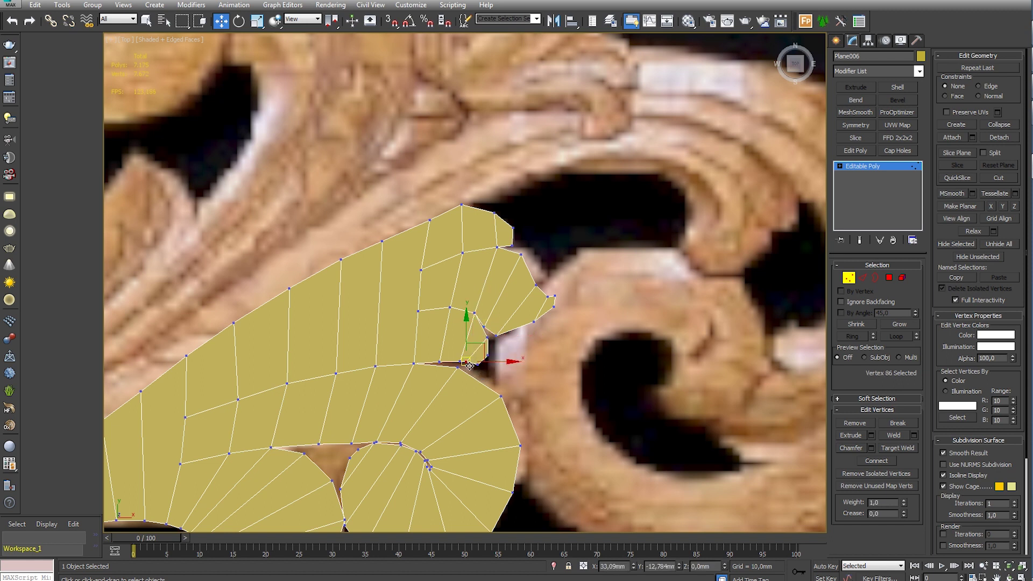
Connect a ring of edges across the leaf and split a polygon by connecting vertices
click(503, 392)
scroll(503, 391, down, 5)
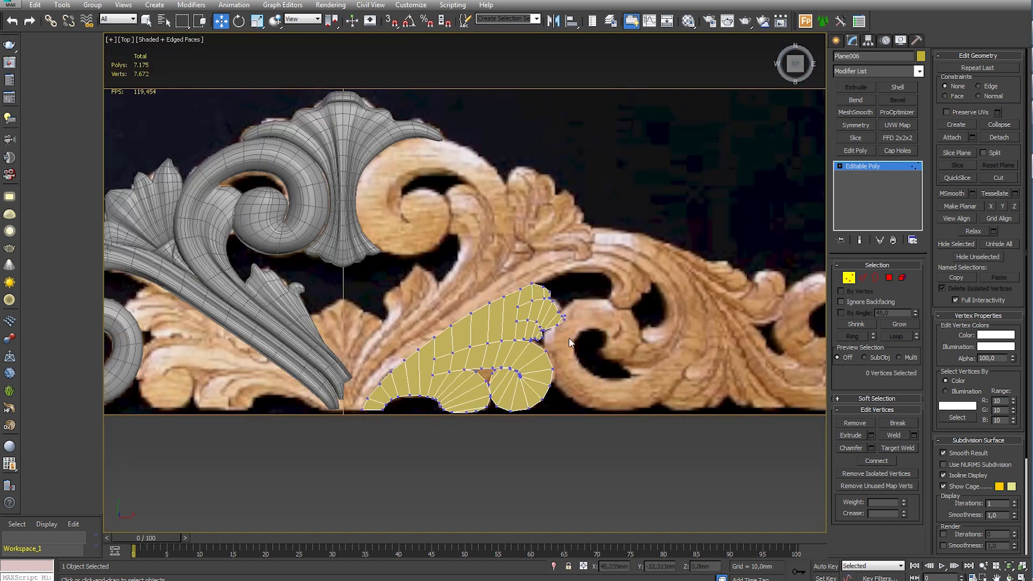
middle_drag(569, 337, 626, 337)
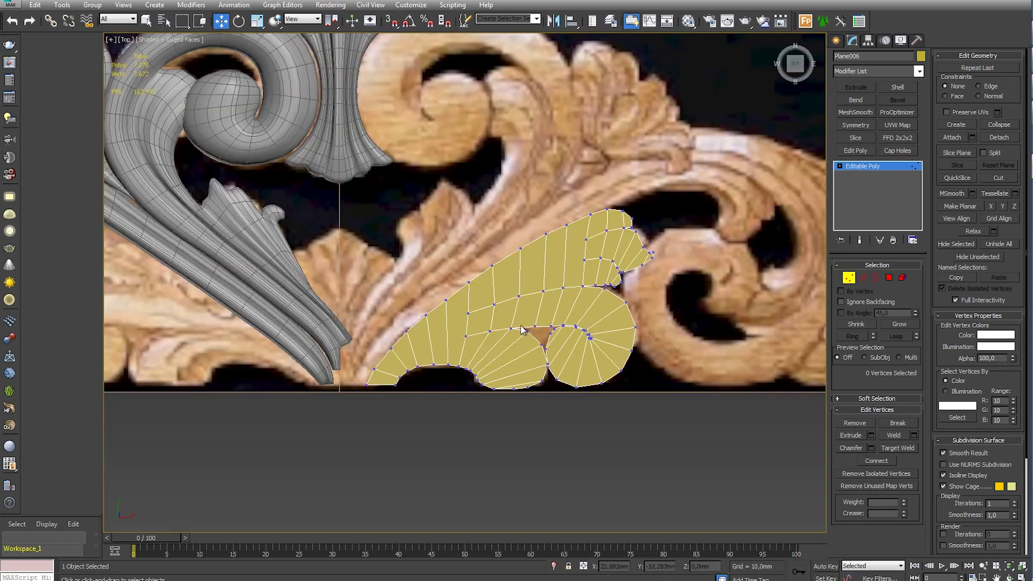
scroll(450, 295, up, 5)
key(2)
scroll(437, 289, down, 2)
click(437, 289)
click(913, 472)
key(1)
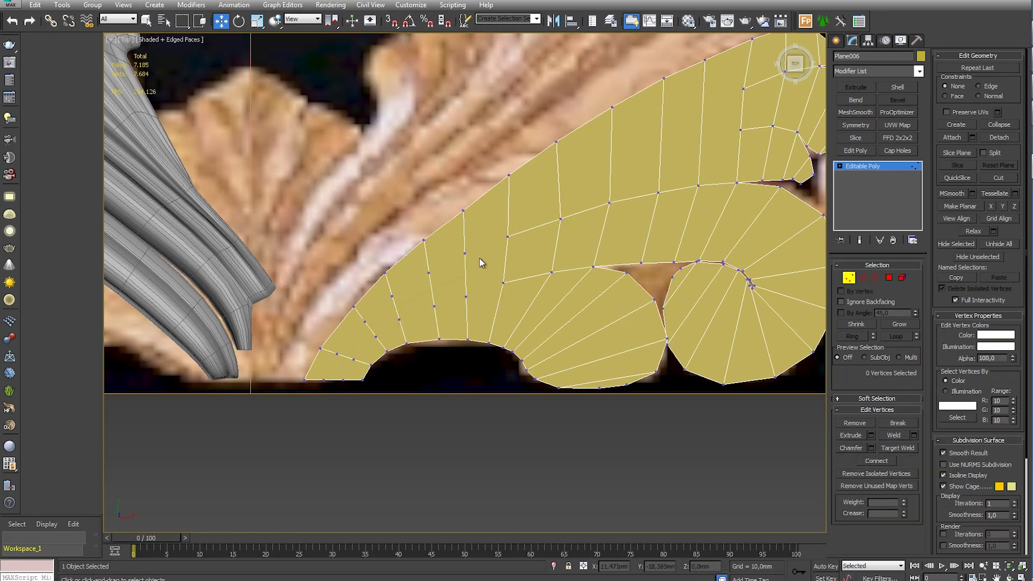
click(876, 460)
Add new loops across a second full edge ring and connect two vertices
drag(544, 393, 545, 446)
key(2)
click(587, 217)
click(853, 336)
click(913, 472)
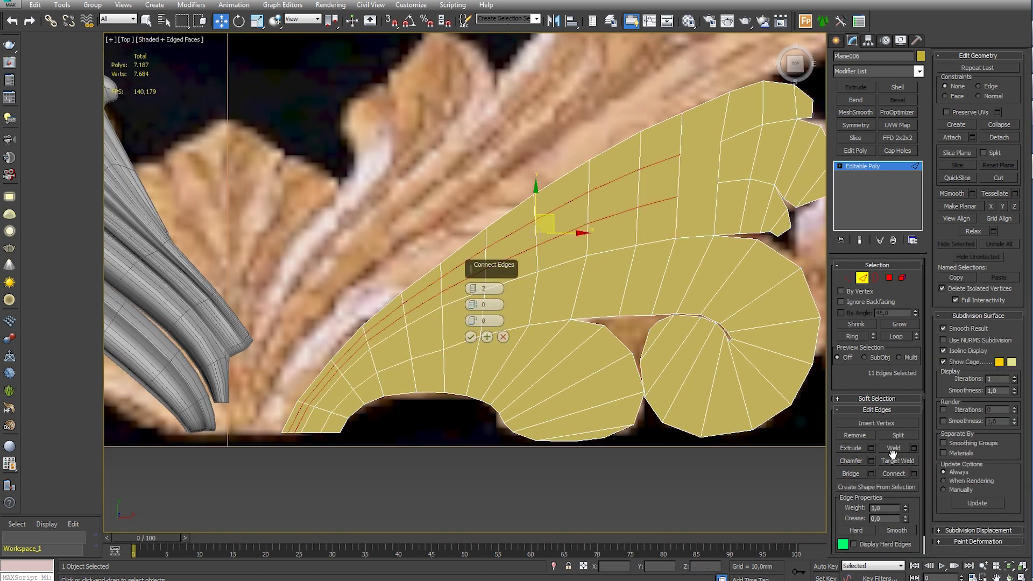
click(470, 334)
scroll(548, 279, up, 3)
key(1)
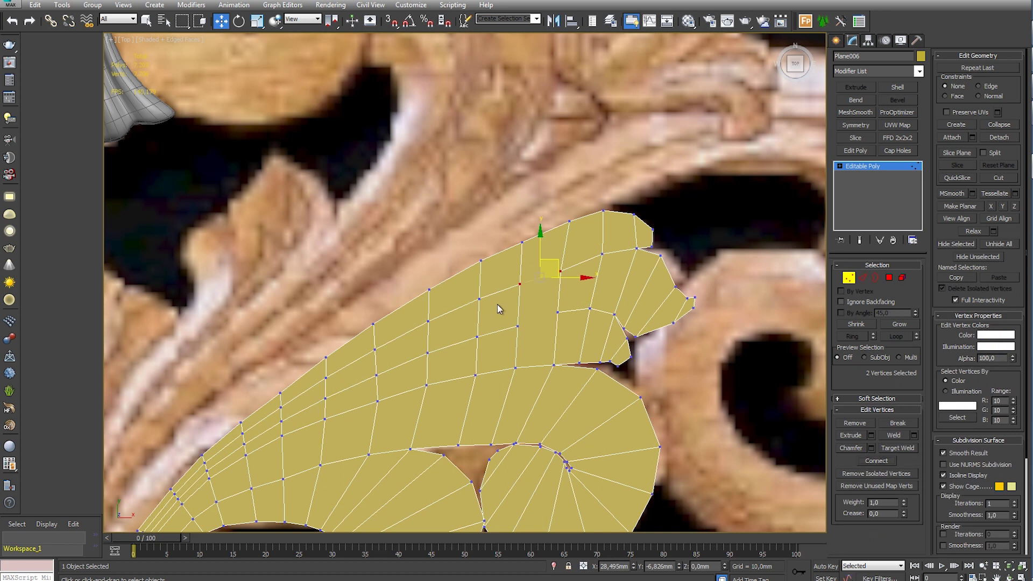
click(877, 460)
Add three edge loops across the selected edges using Connect Edges settings
scroll(582, 329, down, 2)
key(2)
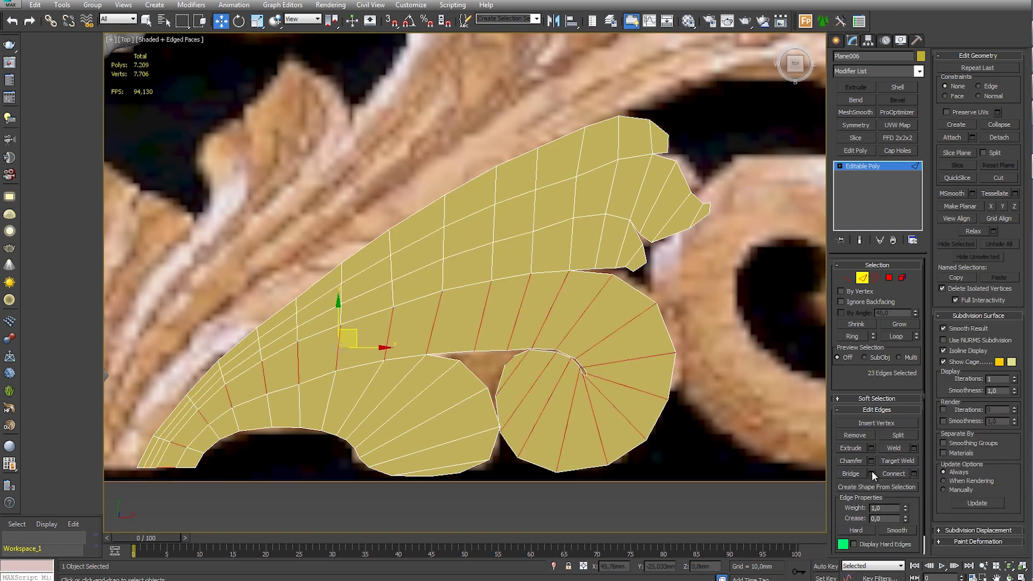
click(914, 473)
click(474, 286)
click(473, 286)
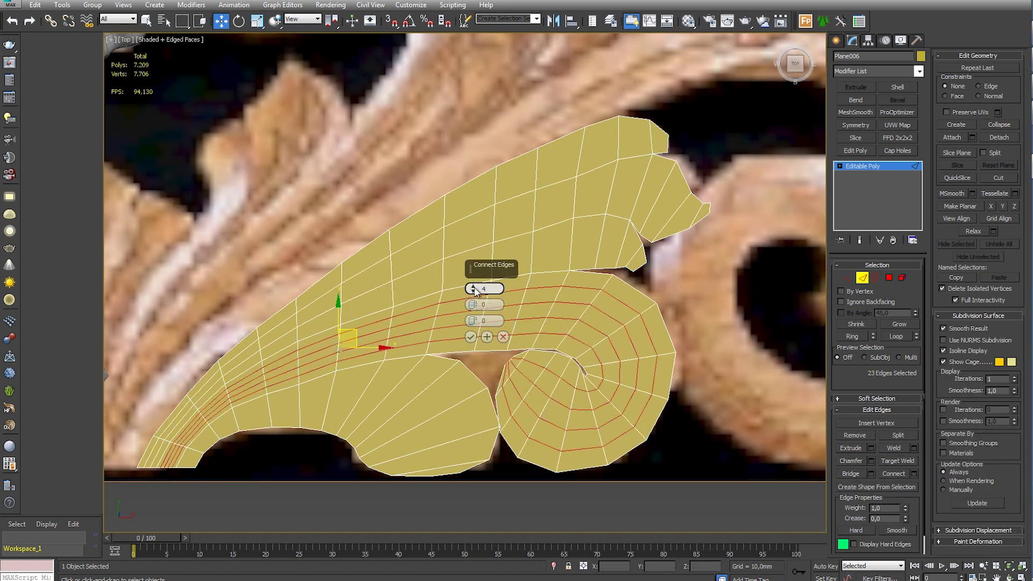
click(474, 293)
click(471, 337)
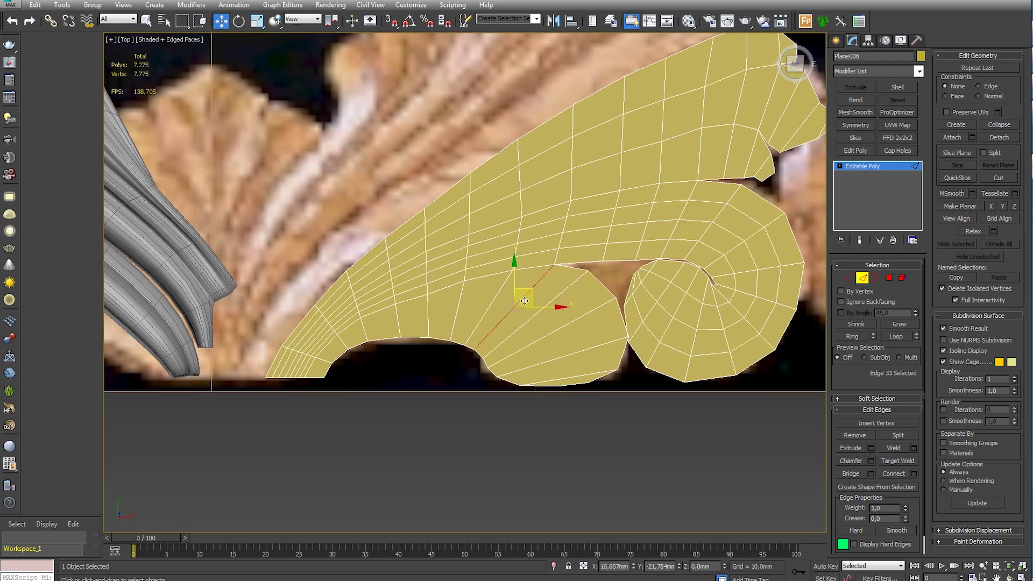
click(475, 337)
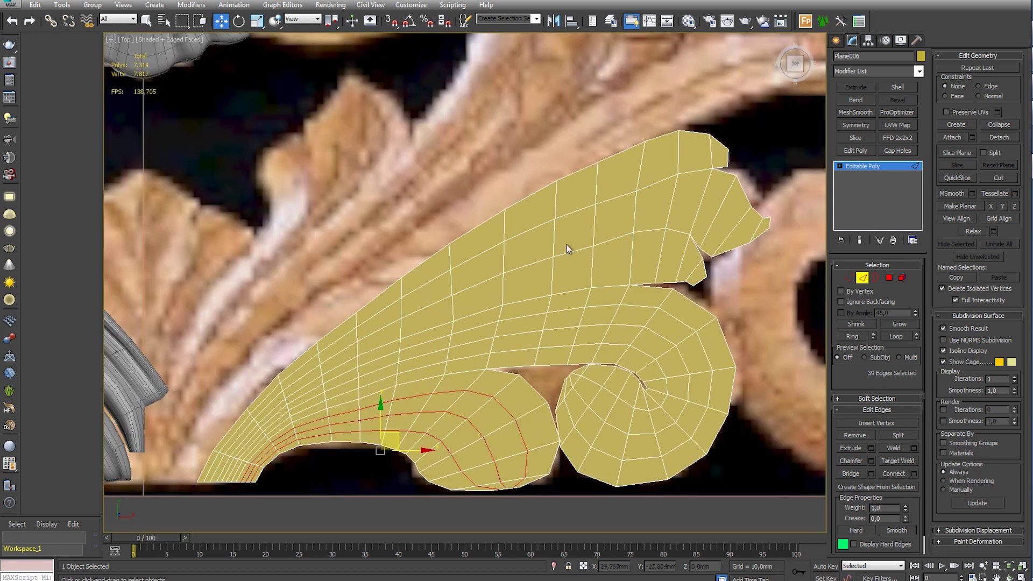
Add loops along the leaf's upper edge and across the tip's ridges
click(637, 174)
key(alt+r)
key(ctrl+shift+e)
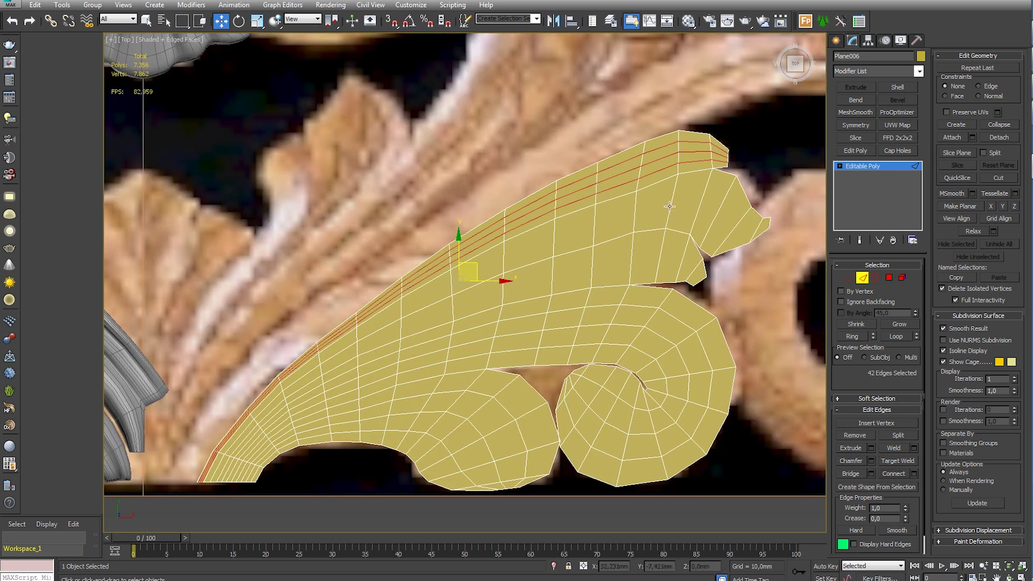
click(894, 473)
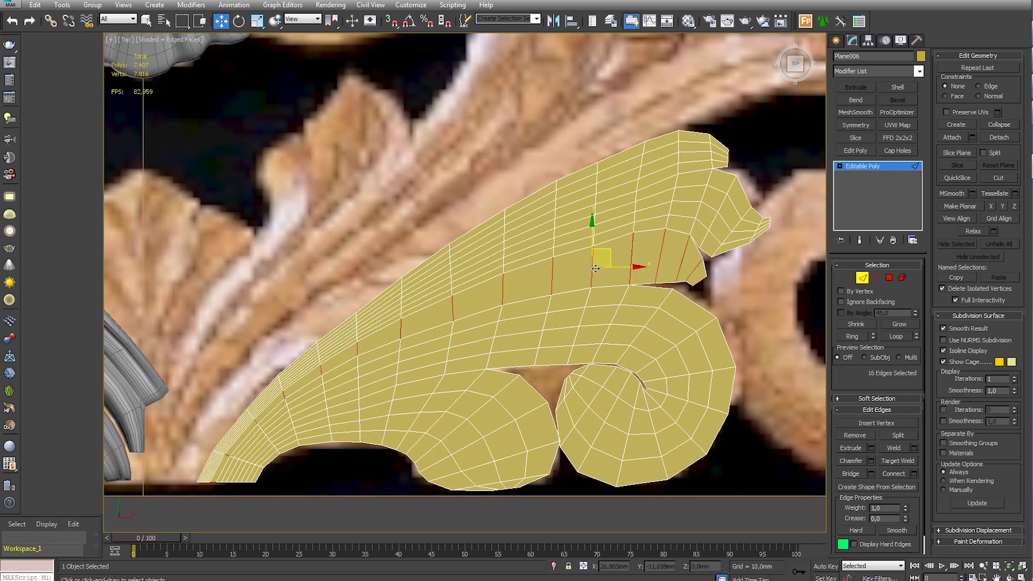
Orbit to a tilted view of the leaf and switch to Border mode
scroll(518, 396, down, 3)
scroll(522, 380, down, 5)
scroll(522, 381, up, 5)
alt+middle_drag(522, 380, 485, 349)
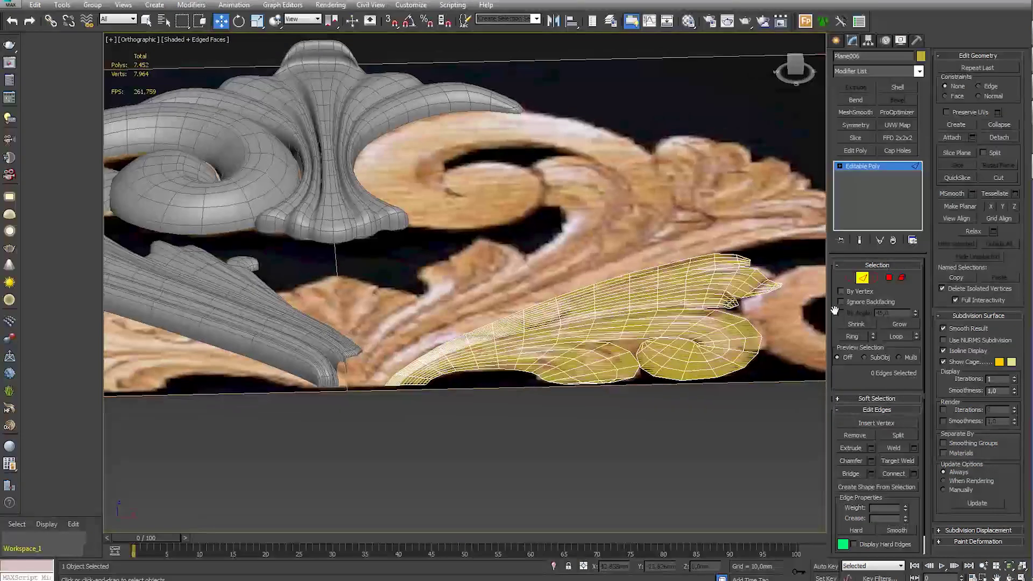
key(3)
click(836, 40)
scroll(418, 373, down, 4)
alt+middle_drag(418, 373, 417, 373)
scroll(418, 373, up, 3)
Shift-drag the leaf's outer border downward into side walls, then orbit to inspect the thickness
click(852, 40)
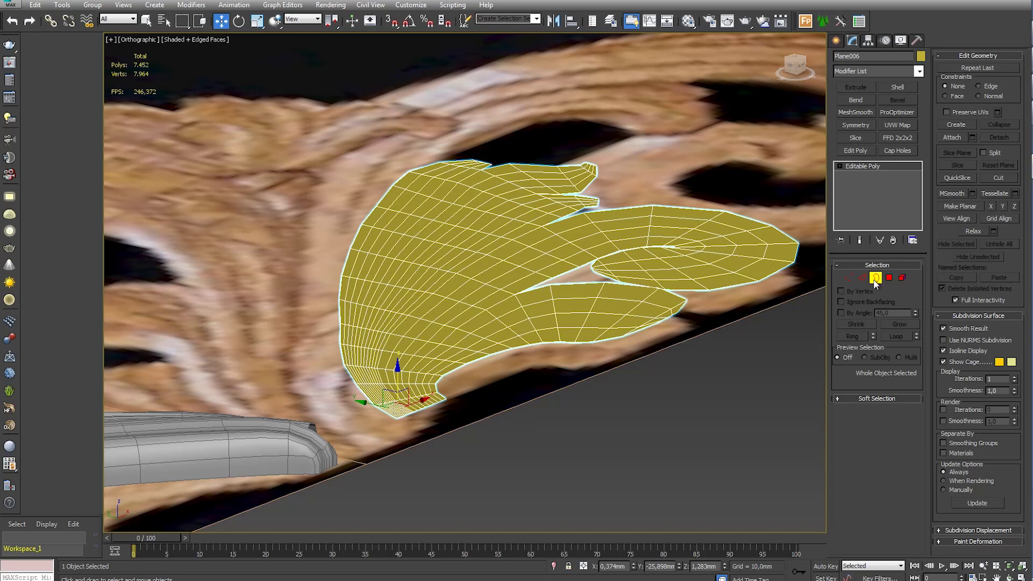
click(534, 248)
alt+middle_drag(535, 248, 534, 248)
mouse_move(531, 277)
alt+middle_down()
mouse_move(544, 315)
mouse_move(542, 240)
mouse_move(601, 294)
alt+middle_up()
click(862, 278)
click(588, 306)
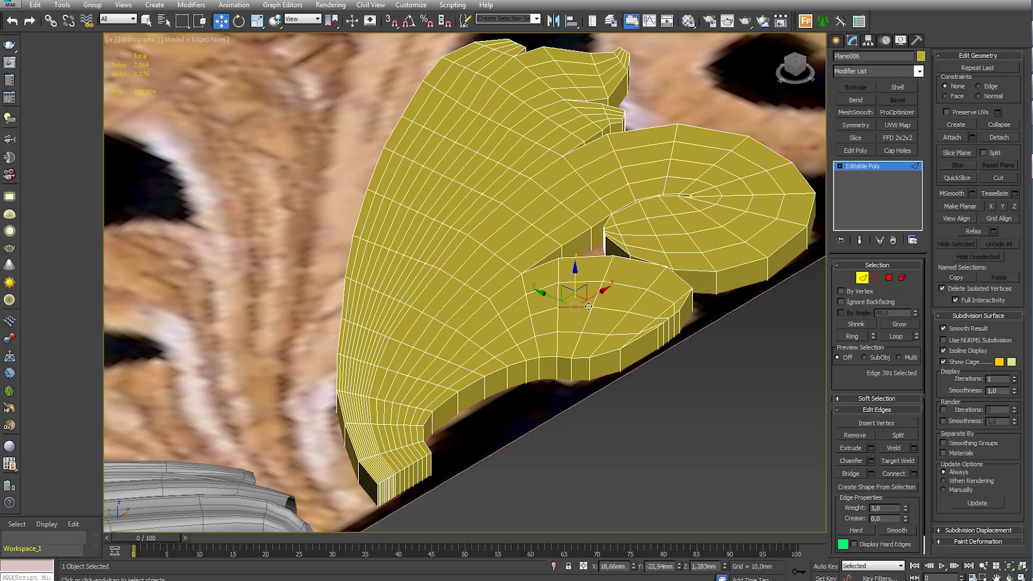
mouse_move(570, 284)
alt+middle_down()
mouse_move(594, 333)
mouse_move(630, 253)
mouse_move(753, 351)
alt+middle_up()
scroll(700, 350, up, 3)
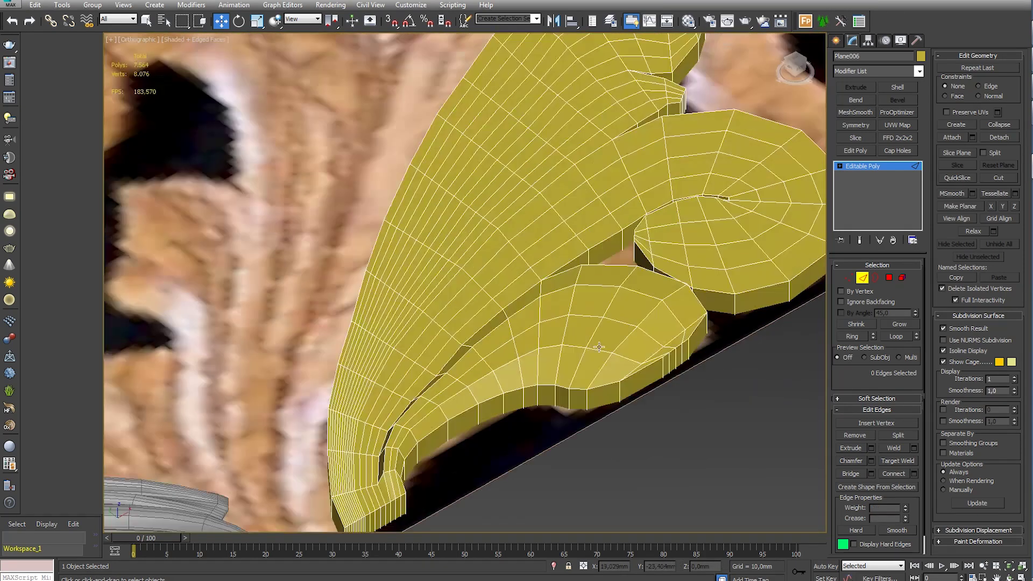
click(666, 349)
key(1)
scroll(611, 350, up, 5)
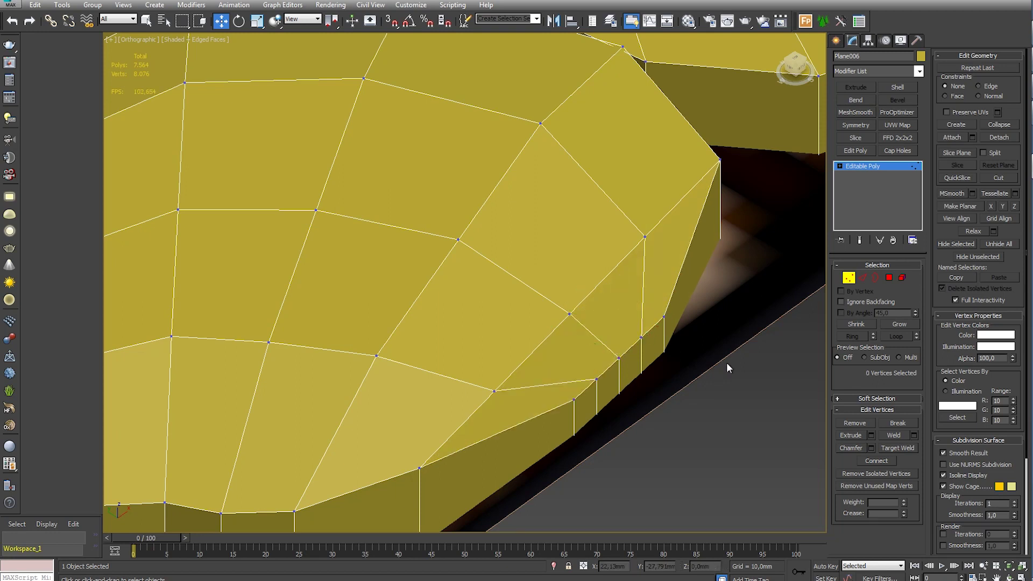
In Edge mode, orbit around the thickened leaf and trial edge selections on the curl
scroll(727, 363, down, 5)
mouse_move(638, 334)
alt+middle_down()
mouse_move(769, 270)
mouse_move(756, 181)
alt+middle_up()
key(2)
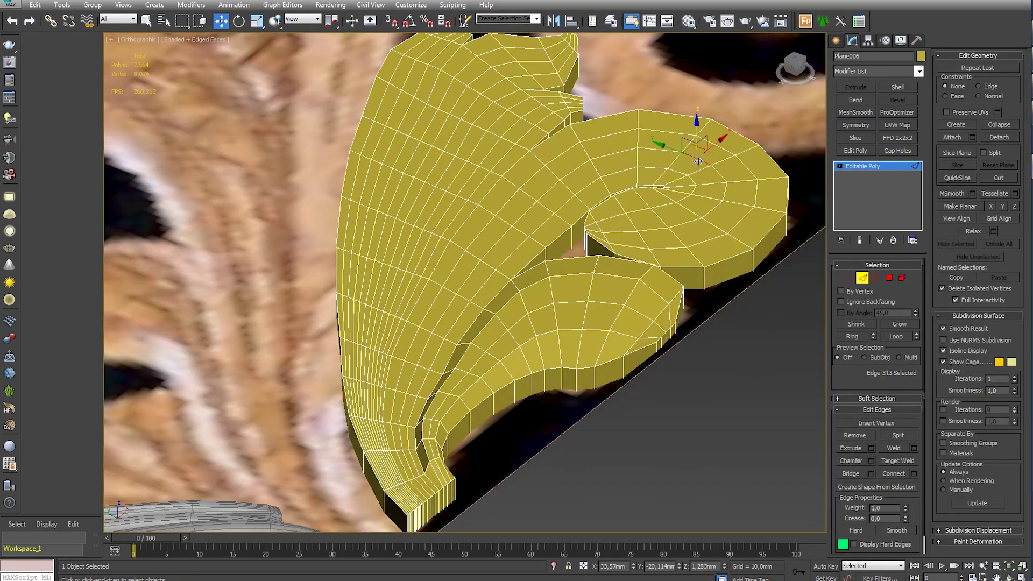
alt+middle_drag(681, 195, 467, 375)
mouse_move(491, 325)
alt+middle_down()
mouse_move(466, 273)
mouse_move(496, 321)
mouse_move(538, 258)
mouse_move(592, 298)
alt+middle_up()
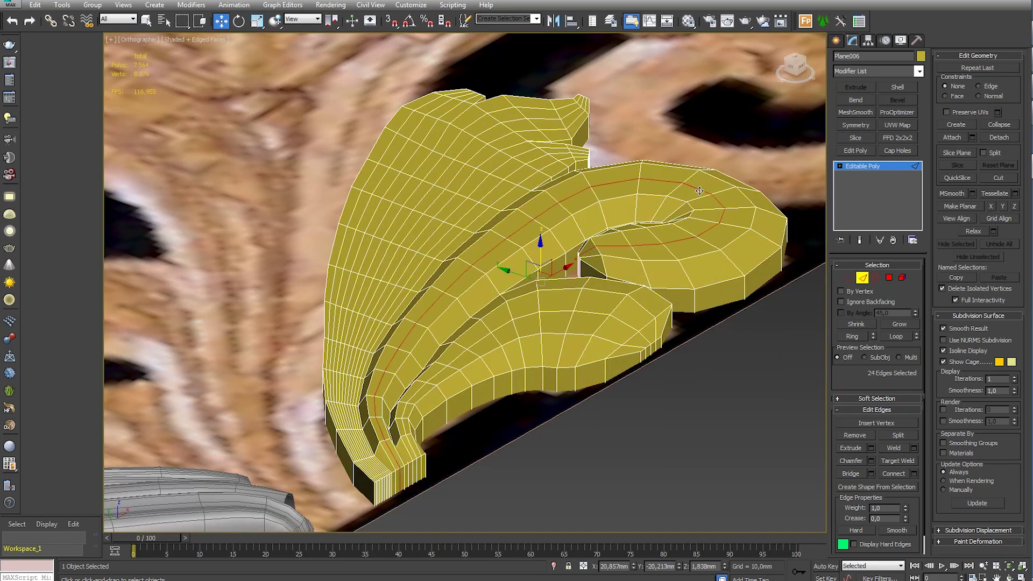
alt+click(596, 244)
alt+middle_drag(596, 245, 426, 446)
alt+middle_drag(403, 396, 546, 248)
click(606, 284)
alt+middle_drag(606, 284, 545, 325)
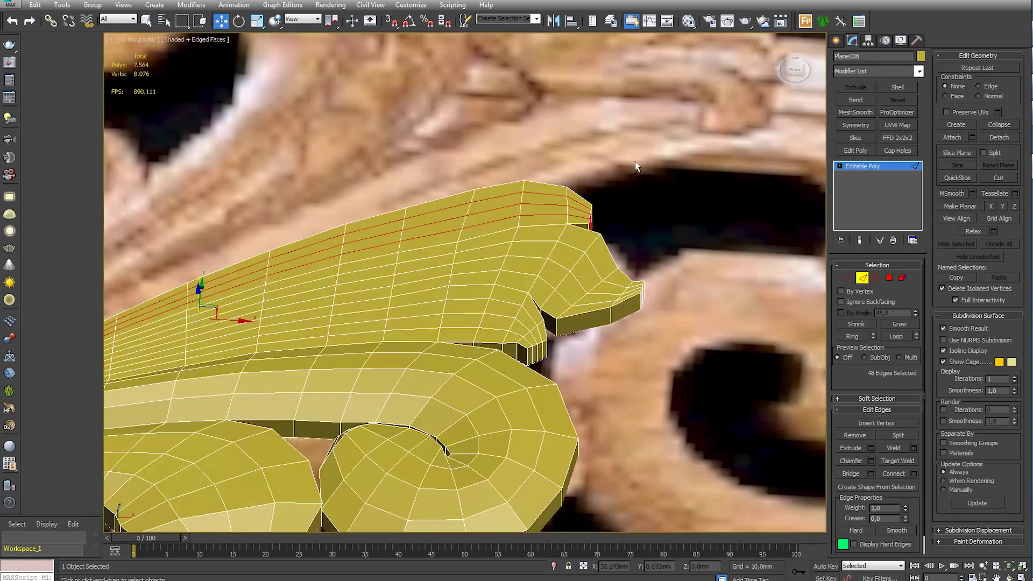
Select the lengthwise rib edges along the upper rim, box-deselecting the unwanted ones
alt+middle_drag(559, 140, 724, 253)
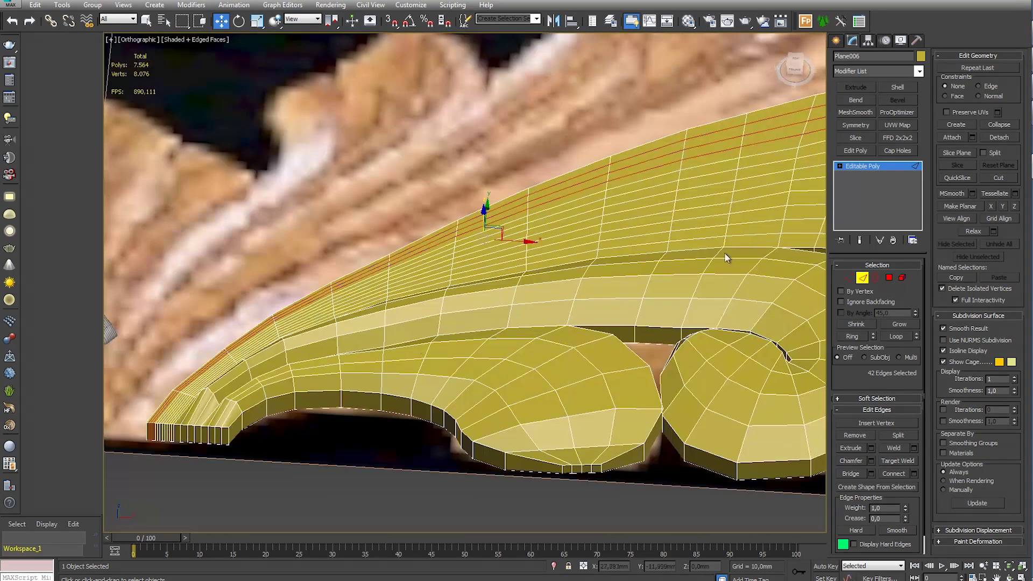
drag(325, 392, 391, 332)
mouse_move(389, 324)
alt+middle_down()
mouse_move(653, 247)
mouse_move(627, 162)
alt+middle_up()
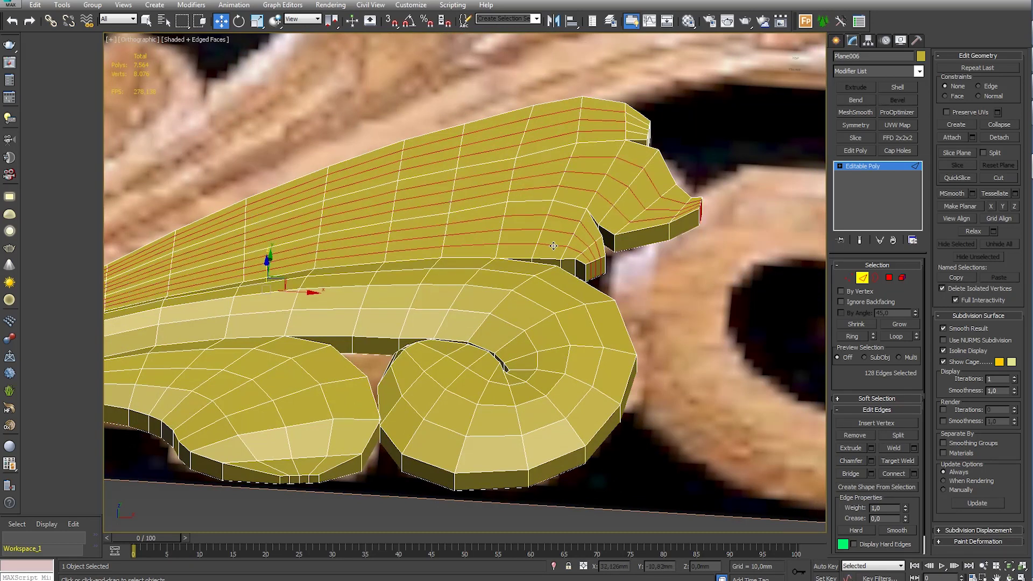
drag(717, 208, 715, 208)
mouse_move(716, 209)
alt+middle_down()
mouse_move(449, 415)
mouse_move(620, 278)
mouse_move(537, 254)
mouse_move(536, 314)
mouse_move(473, 249)
alt+middle_up()
In Vertex mode, orbit around the leaf tip to inspect the curl
scroll(473, 249, up, 5)
scroll(442, 261, up, 3)
key(1)
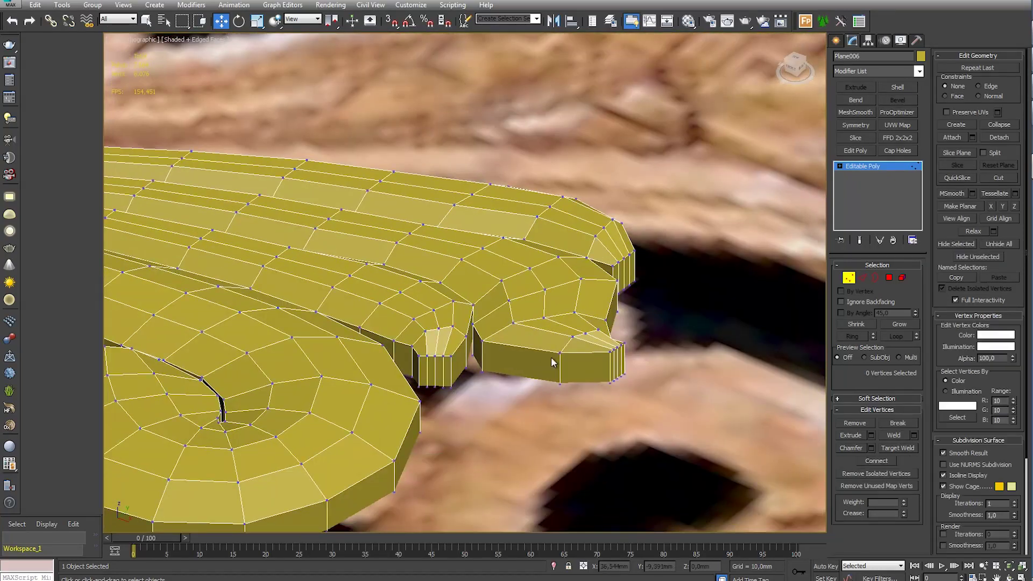
alt+middle_drag(553, 362, 526, 379)
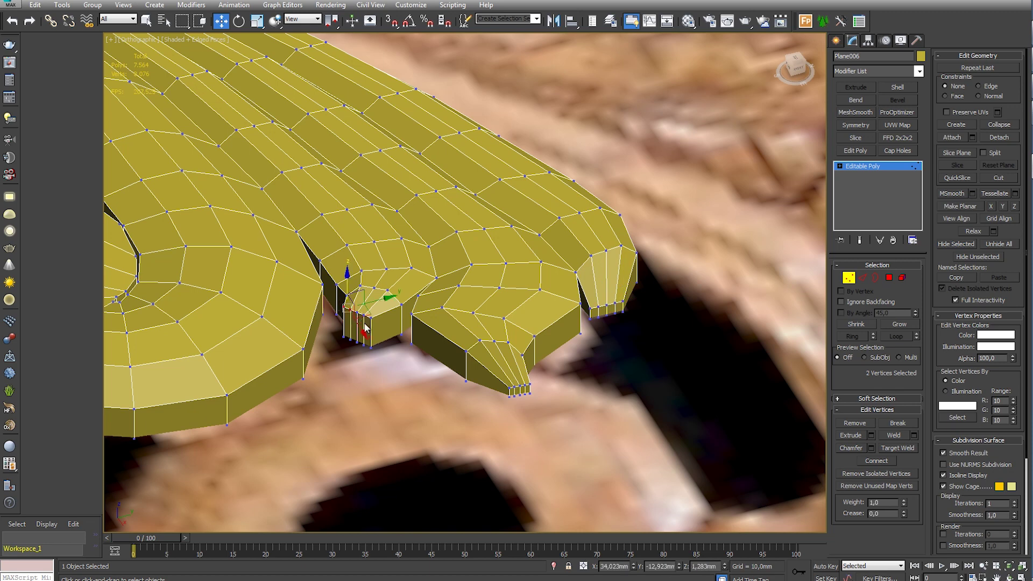
alt+middle_drag(359, 297, 554, 245)
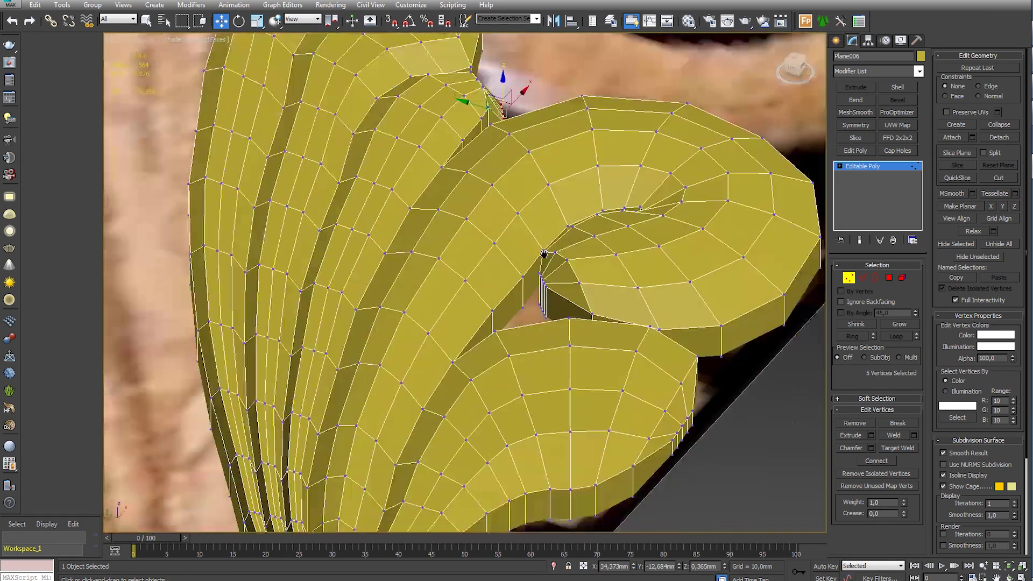
click(542, 226)
scroll(541, 226, down, 4)
mouse_move(542, 231)
alt+middle_down()
mouse_move(554, 290)
mouse_move(482, 240)
alt+middle_up()
scroll(557, 292, up, 2)
scroll(557, 292, up, 3)
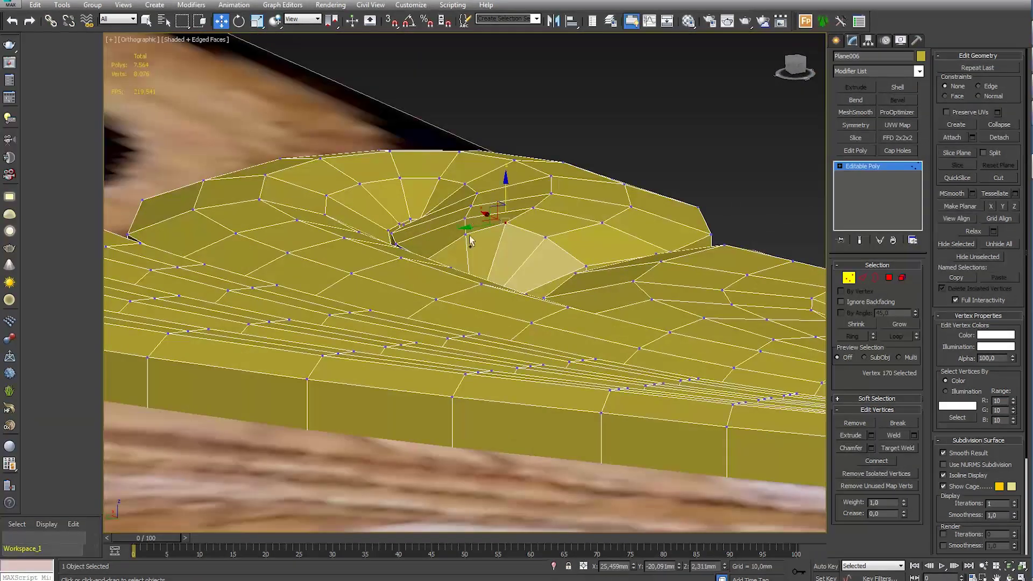
Lower the curl-centre vertex on Z from about 2.09 to 1.67 mm
drag(504, 192, 529, 245)
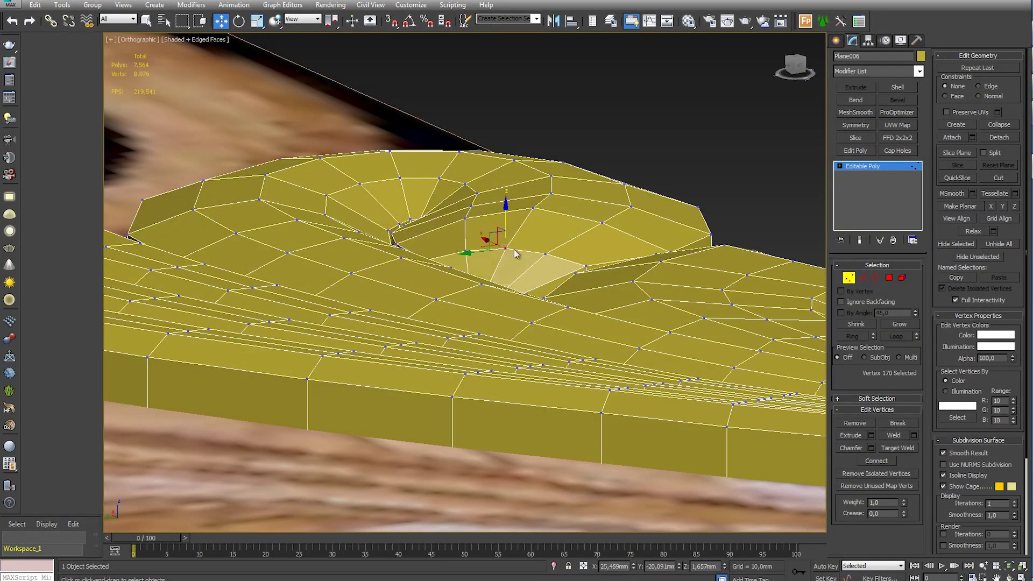
click(515, 253)
alt+middle_drag(515, 254, 495, 231)
scroll(496, 231, down, 3)
scroll(506, 269, down, 3)
scroll(514, 305, down, 2)
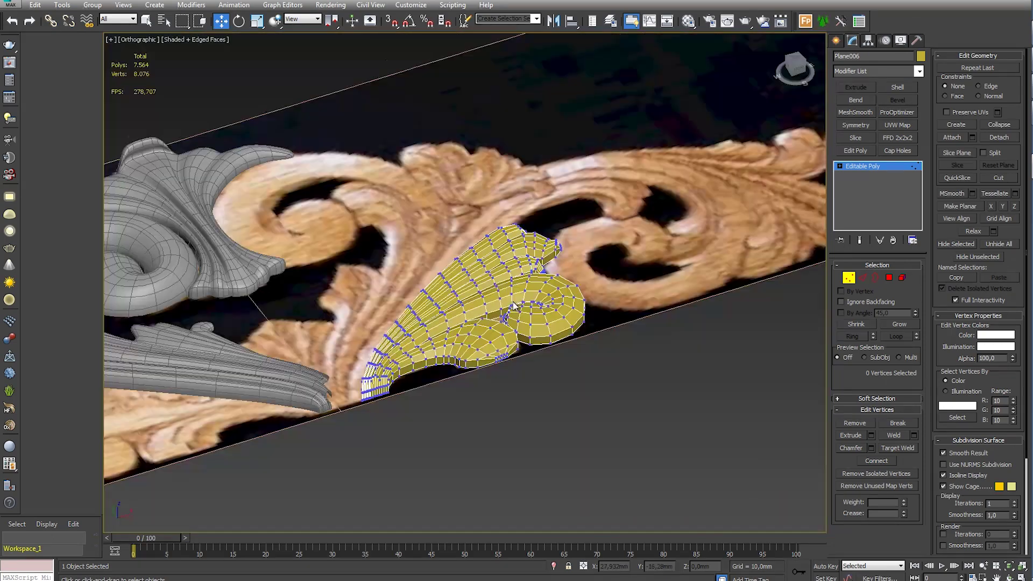
scroll(691, 241, up, 3)
mouse_move(515, 306)
alt+middle_down()
mouse_move(691, 240)
mouse_move(581, 298)
alt+middle_up()
Add three edge loops across the leaf's lower curl with Connect
scroll(581, 298, up, 5)
scroll(588, 240, up, 3)
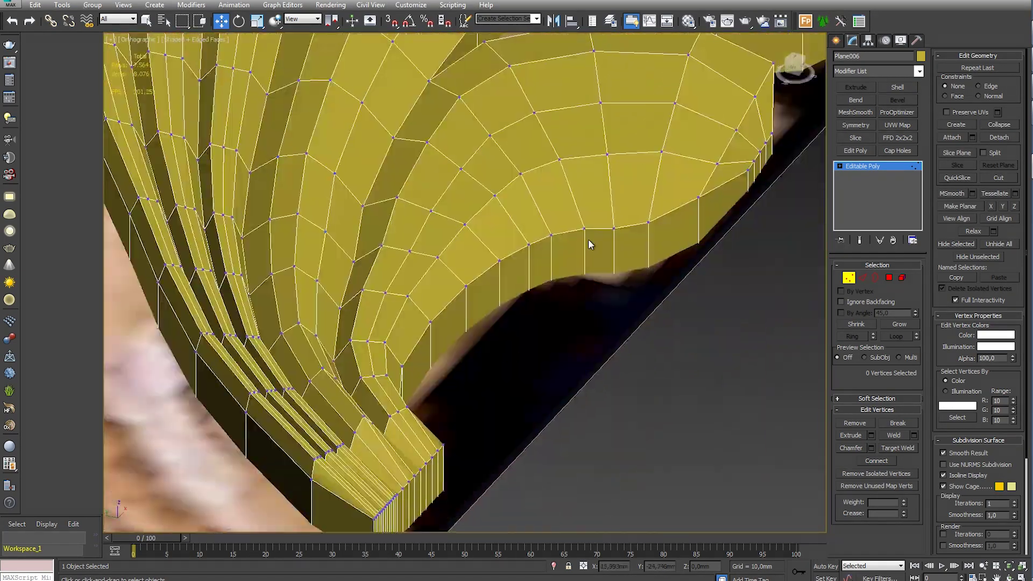
scroll(588, 239, up, 3)
key(2)
click(548, 258)
click(913, 473)
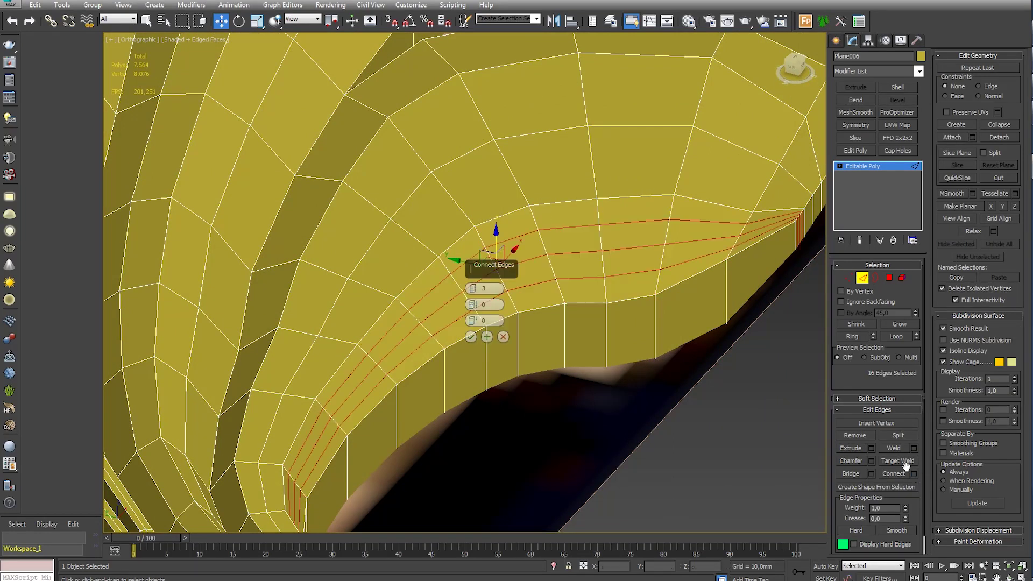
Trim the edge selection on the curl to fewer edges, then clear it
mouse_move(772, 269)
alt+middle_down()
mouse_move(551, 369)
mouse_move(686, 325)
alt+middle_up()
scroll(686, 325, up, 2)
alt+drag(309, 452, 420, 301)
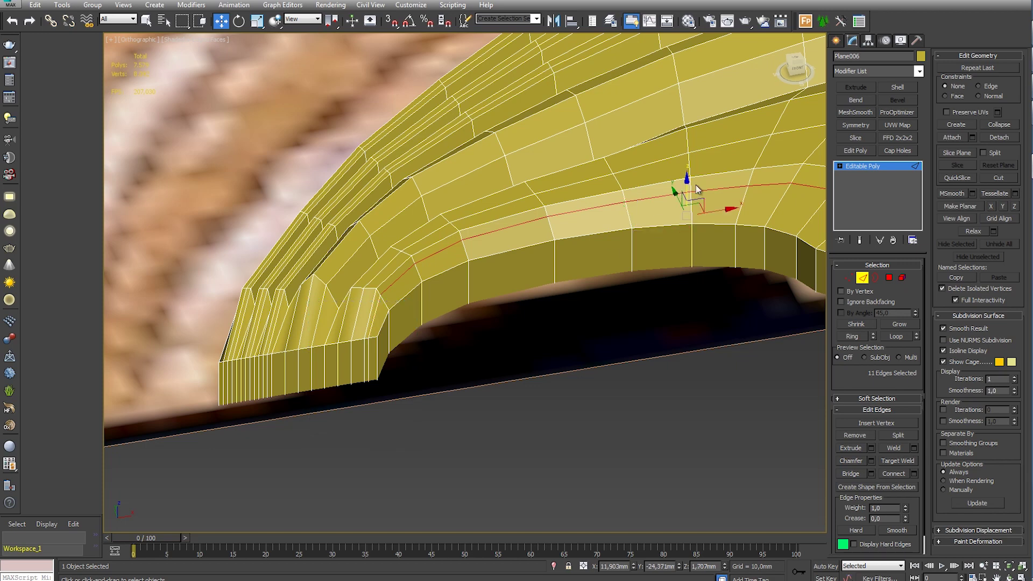
mouse_move(696, 185)
alt+middle_down()
mouse_move(703, 300)
mouse_move(634, 392)
alt+middle_up()
scroll(538, 349, down, 4)
click(497, 354)
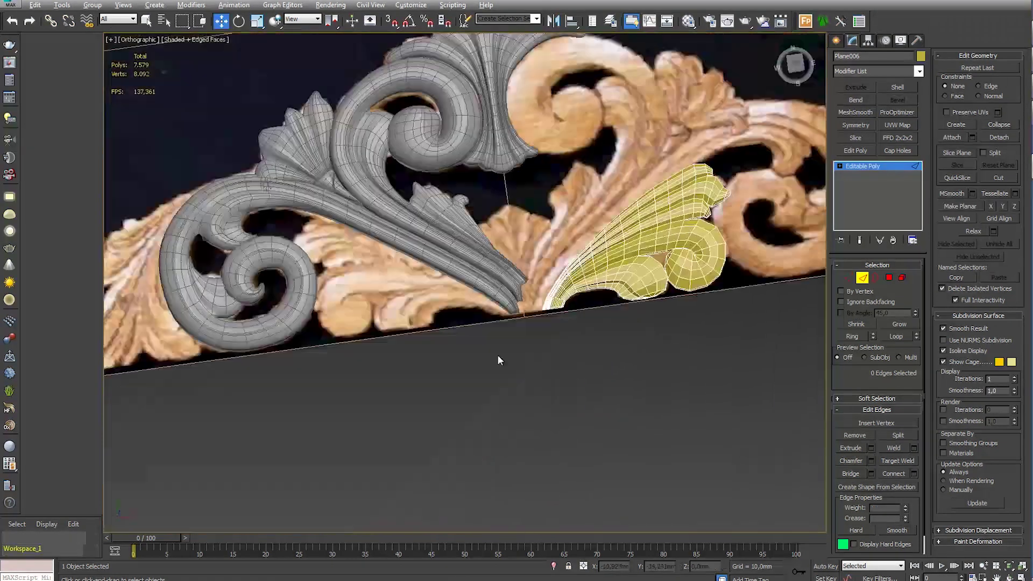
Orbit, pan and frame the view around the curled leaf end
scroll(499, 360, up, 5)
scroll(448, 357, down, 2)
scroll(488, 309, down, 2)
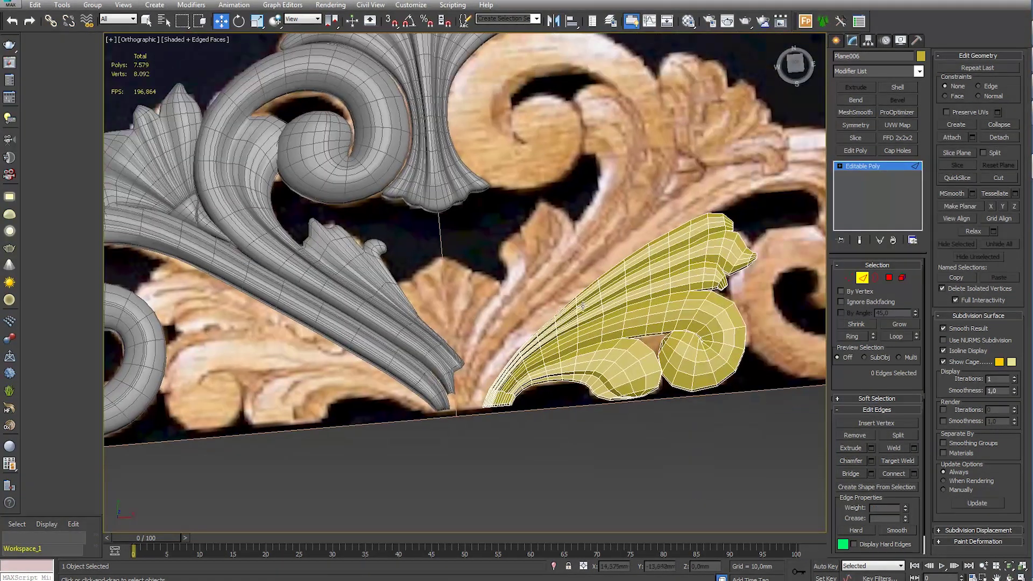
scroll(596, 306, up, 2)
scroll(577, 311, up, 5)
scroll(657, 247, up, 3)
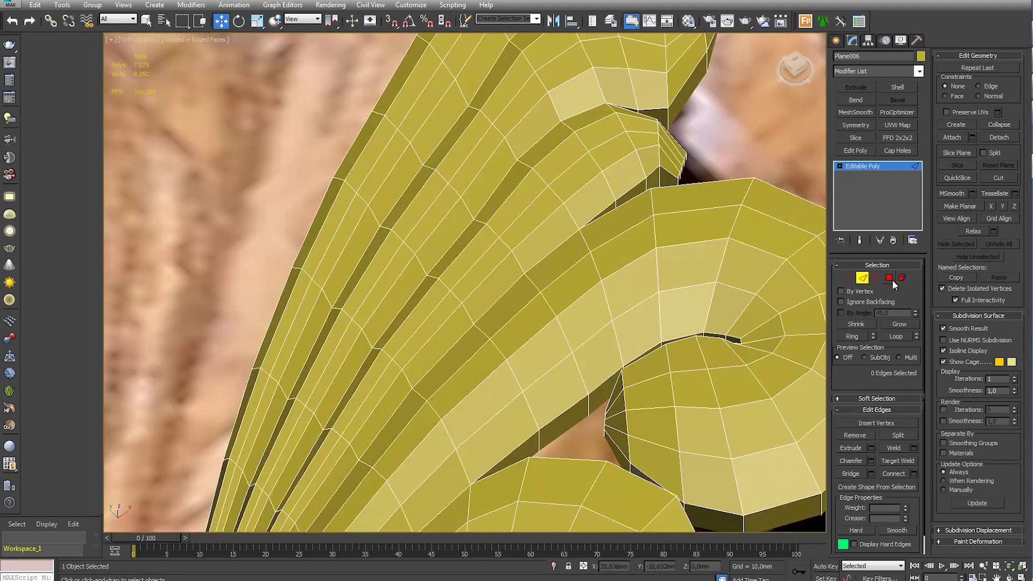
scroll(533, 171, down, 2)
alt+middle_drag(544, 169, 591, 234)
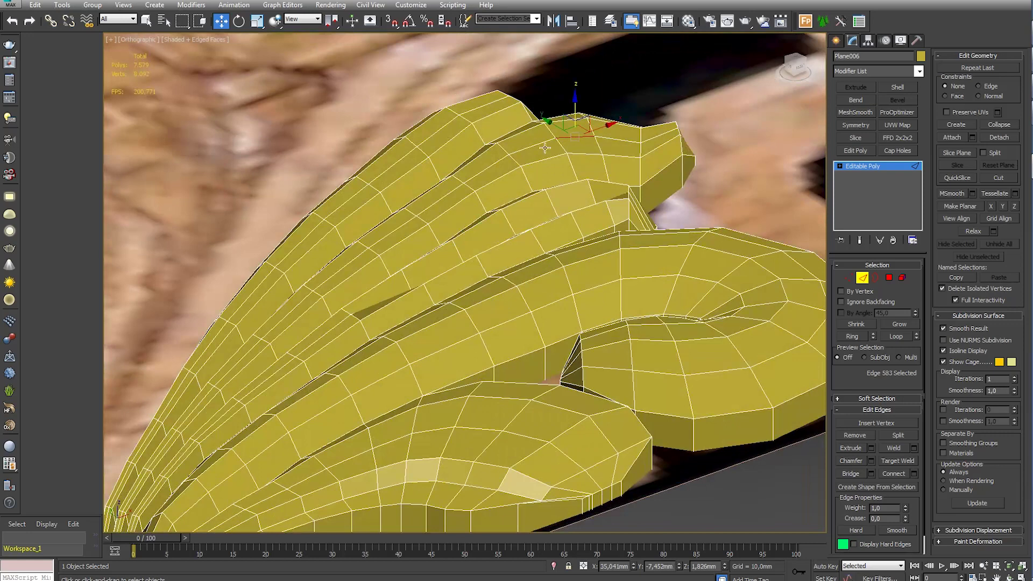
click(486, 144)
mouse_move(485, 144)
alt+middle_down()
mouse_move(470, 218)
mouse_move(579, 231)
alt+middle_up()
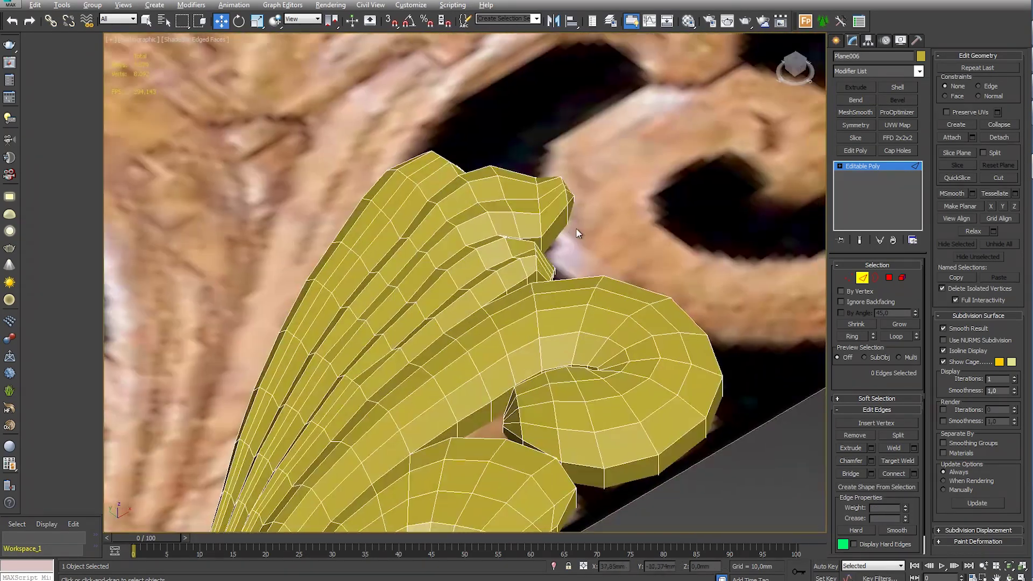
scroll(579, 231, down, 5)
scroll(667, 253, up, 3)
scroll(657, 249, up, 2)
mouse_move(657, 249)
middle_down()
mouse_move(554, 295)
mouse_move(443, 305)
mouse_move(525, 310)
middle_up()
key(z)
scroll(442, 306, up, 5)
Adjust a group of the leaf's vertices, then leave vertex editing
key(1)
drag(553, 160, 575, 213)
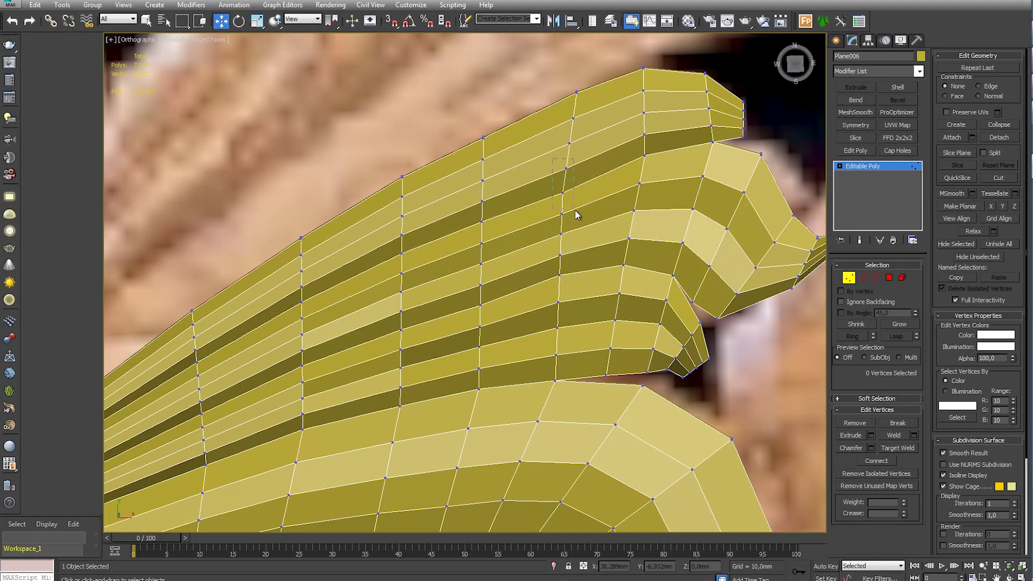
scroll(565, 269, down, 5)
scroll(487, 256, up, 5)
mouse_move(486, 256)
alt+middle_down()
mouse_move(568, 255)
mouse_move(590, 327)
alt+middle_up()
click(568, 255)
scroll(568, 254, down, 5)
scroll(590, 327, up, 4)
scroll(590, 301, up, 3)
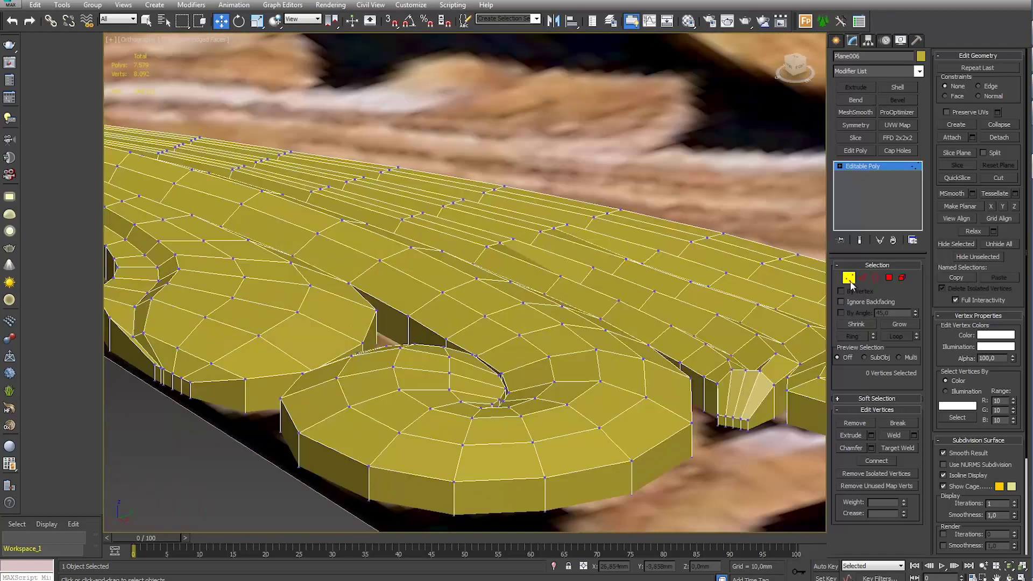
key(1)
scroll(591, 273, down, 5)
Add an FFD 4x4x4 modifier to the leaf and edit its control points in front view
click(902, 71)
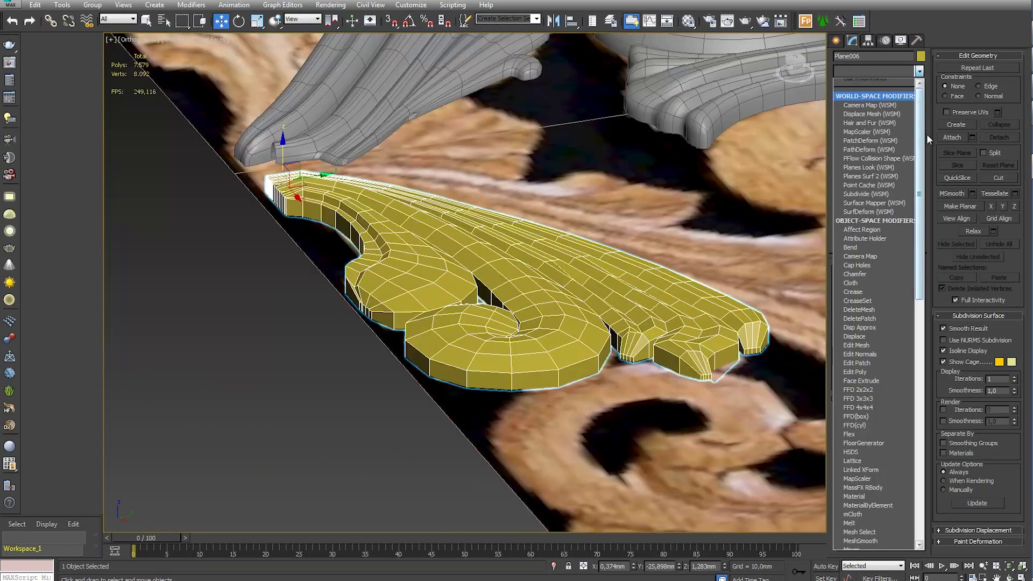
click(877, 281)
alt+middle_drag(691, 276, 831, 178)
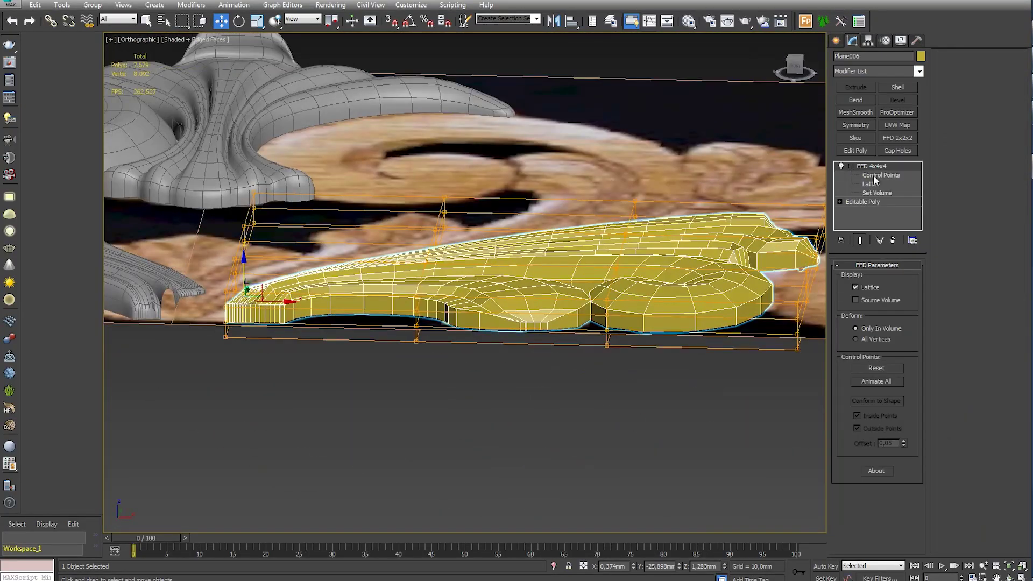
click(873, 175)
key(f)
mouse_move(598, 282)
alt+middle_down()
mouse_move(478, 231)
mouse_move(551, 283)
mouse_move(550, 274)
alt+middle_up()
Scale the lattice's right-end control points down vertically to flatten that end
drag(747, 200, 610, 273)
mouse_move(665, 221)
alt+middle_down()
mouse_move(376, 269)
mouse_move(252, 315)
mouse_move(881, 202)
alt+middle_up()
alt+middle_drag(282, 260, 342, 280)
key(r)
drag(339, 266, 340, 301)
mouse_move(340, 302)
alt+middle_down()
mouse_move(402, 347)
mouse_move(498, 379)
alt+middle_up()
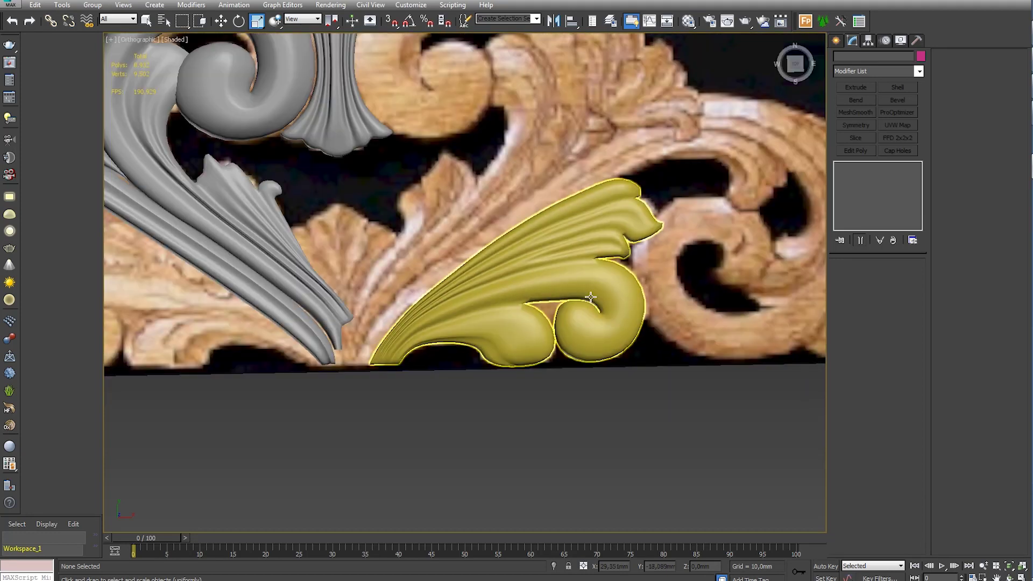
Color the leaf gray and move its mirrored copy left under the large scroll
scroll(598, 329, up, 4)
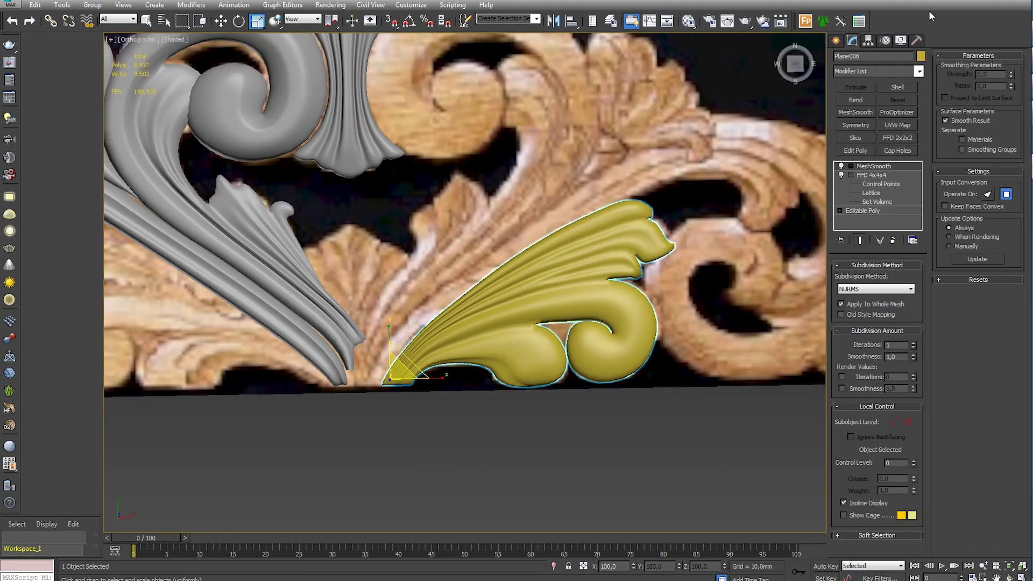
click(920, 56)
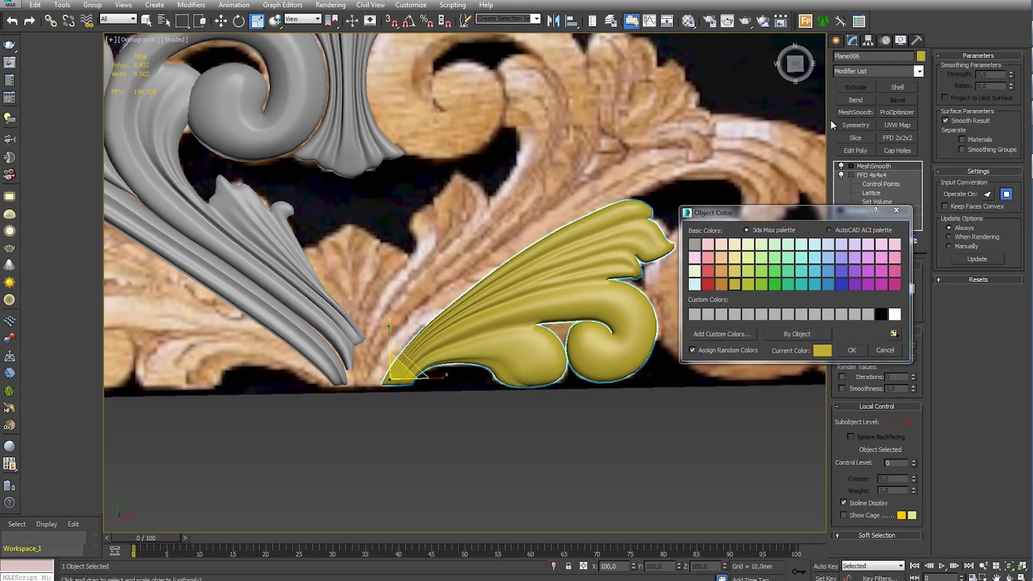
click(857, 347)
middle_drag(628, 264, 627, 274)
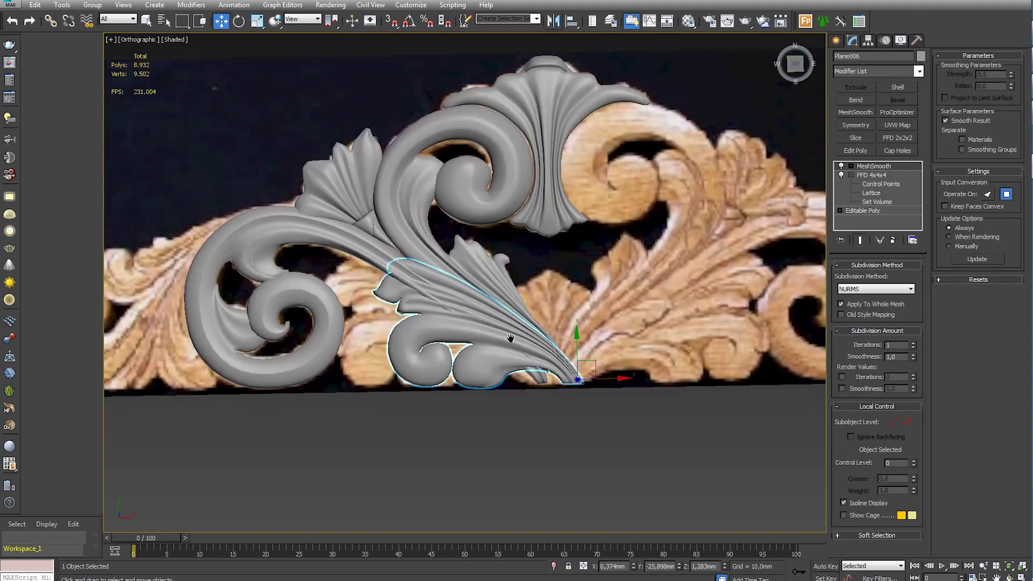
drag(510, 338, 463, 338)
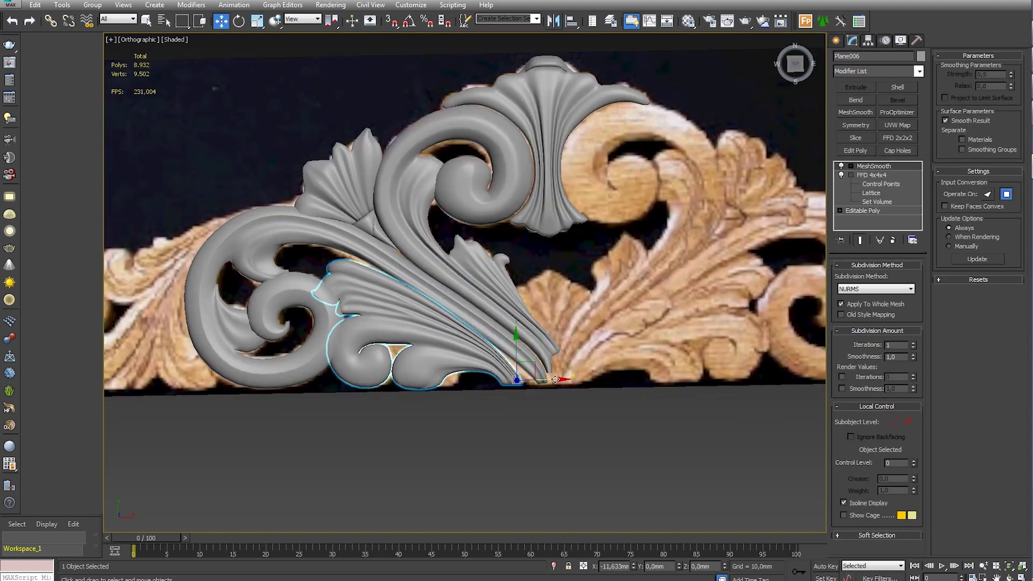